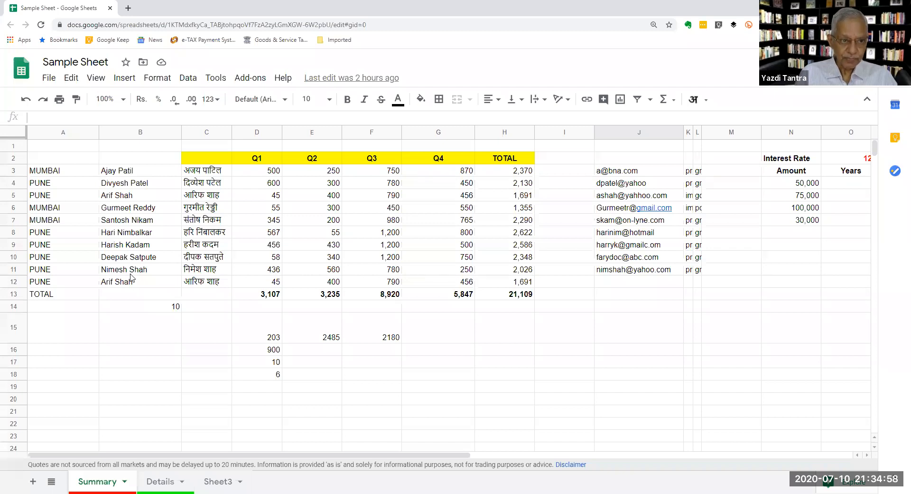
Add the comment "This is good" to the Q1 value in cell D3.
click(199, 174)
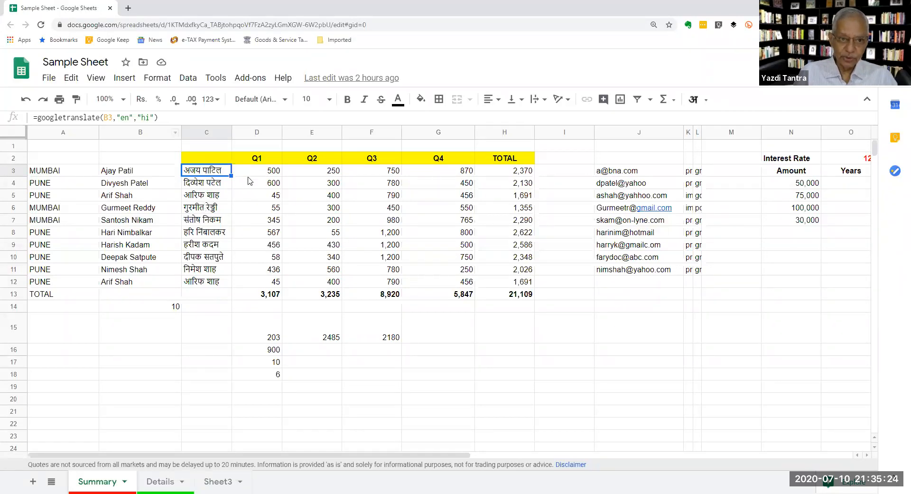
click(267, 171)
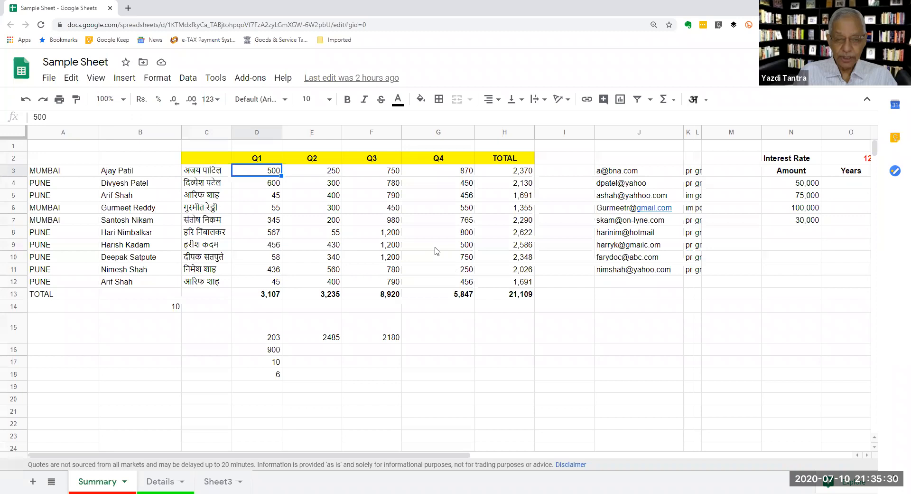
right_click(267, 173)
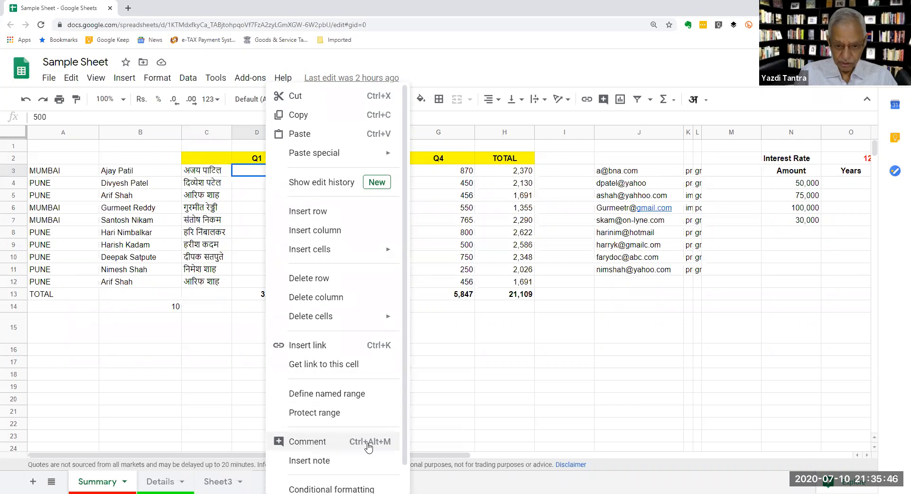
click(336, 444)
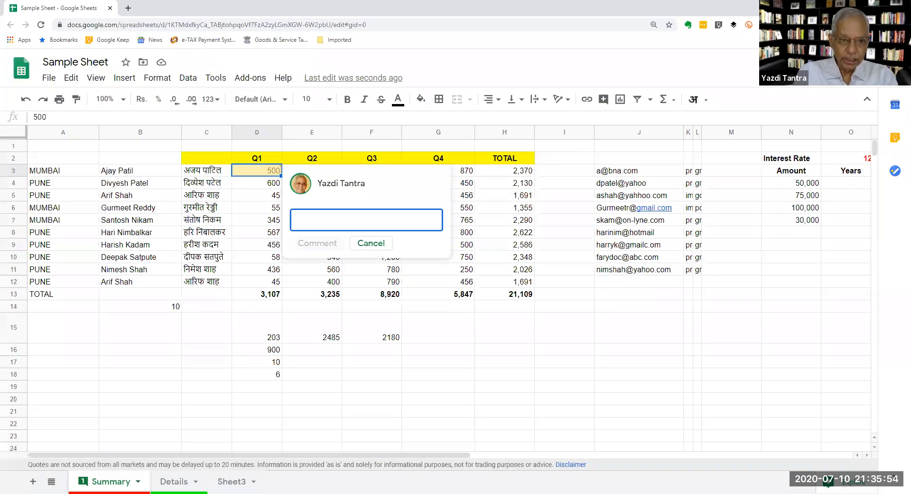
text(This is good)
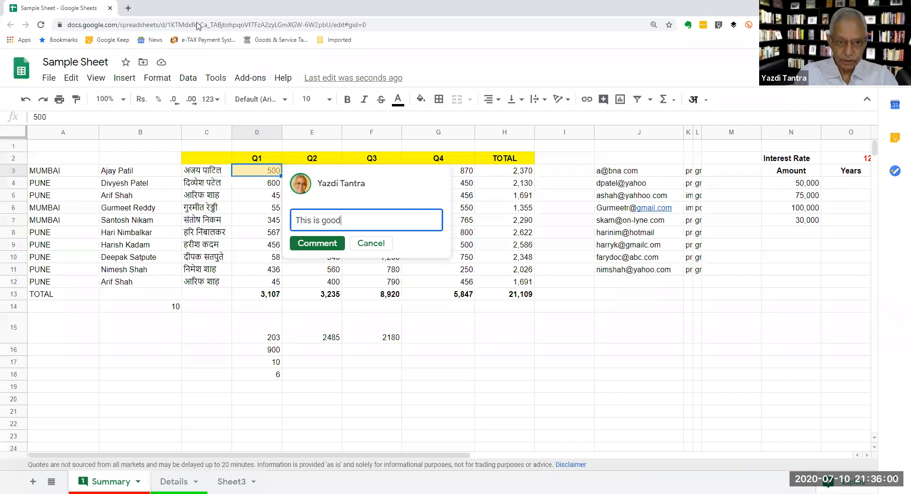
click(321, 243)
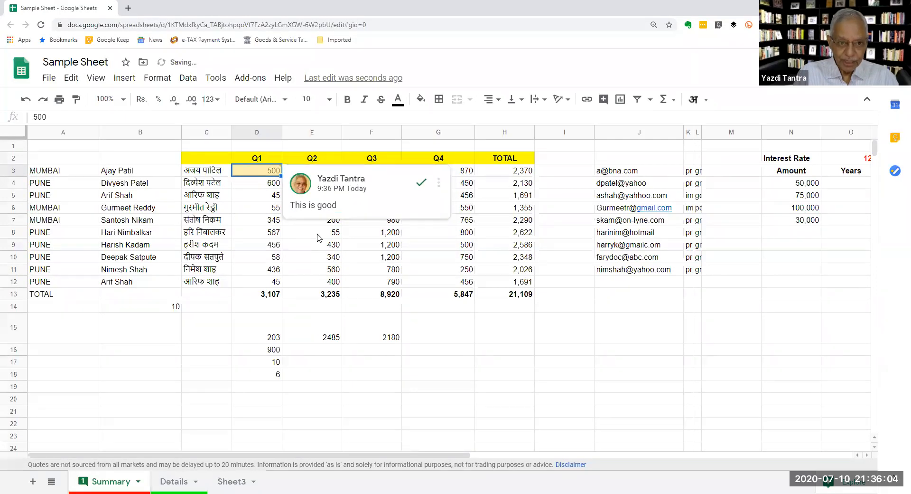
Add the comment "Why is this so low?" to the Q2 value in cell E8.
click(319, 234)
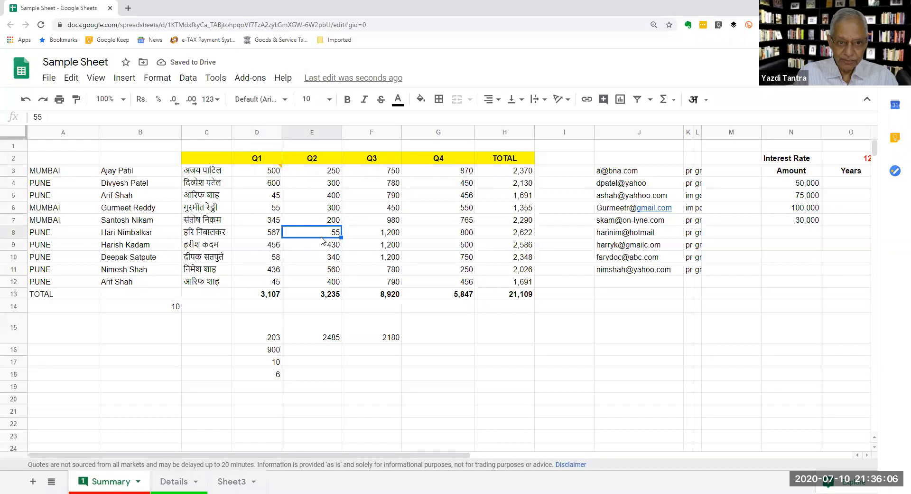
right_click(321, 236)
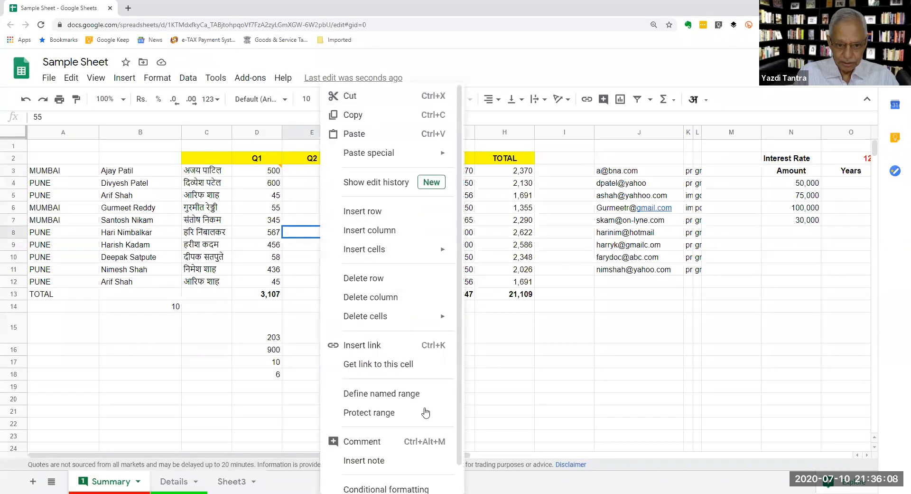
click(433, 445)
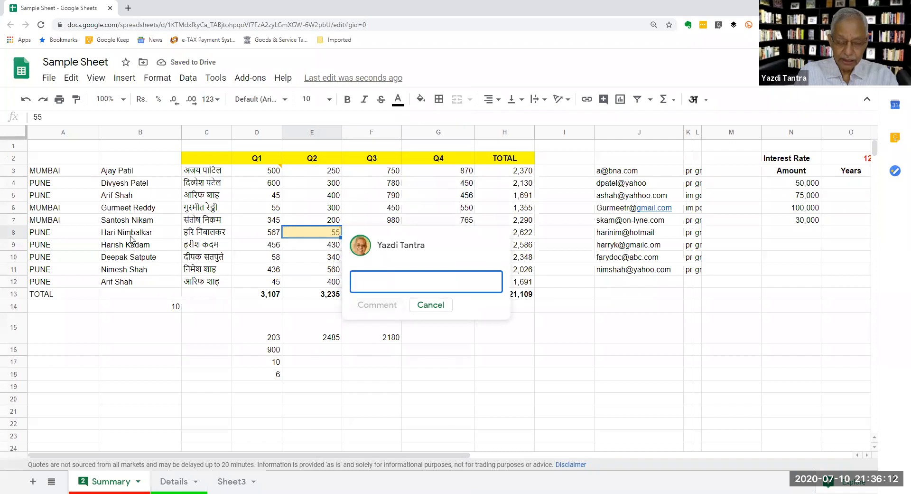
text(Why )
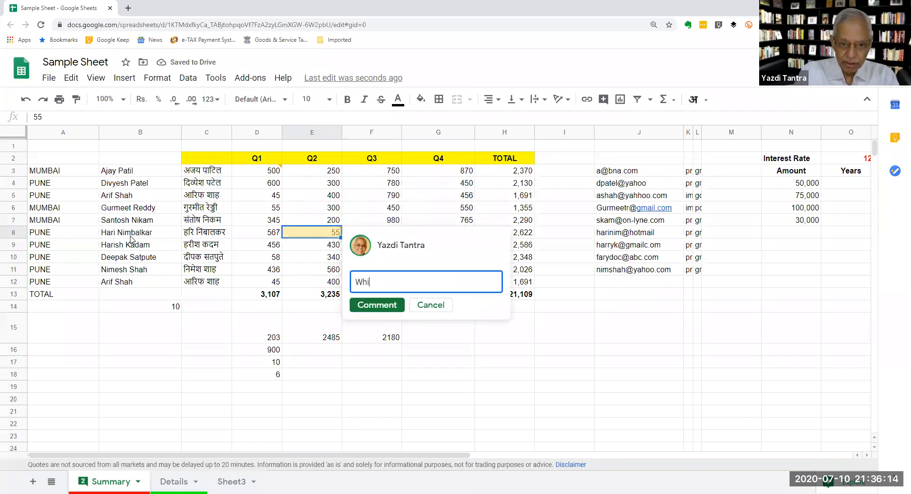
text(is thi)
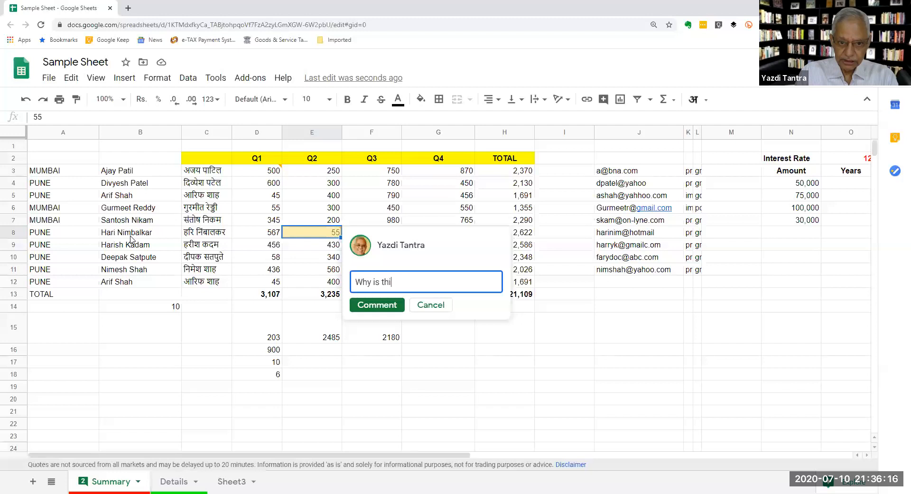
text(s so low)
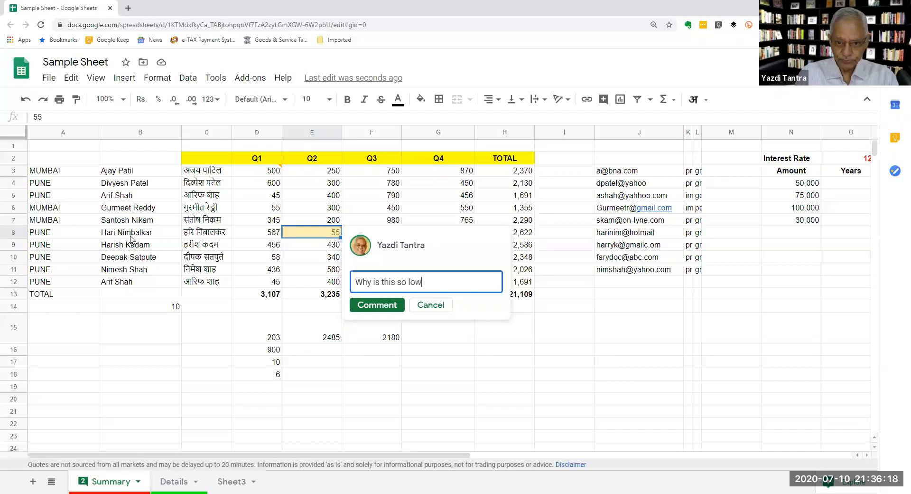
text(?)
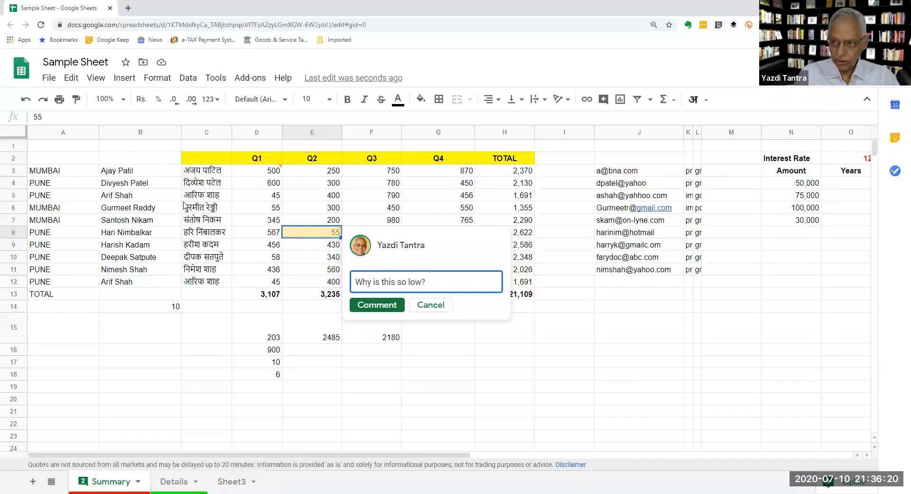
click(376, 306)
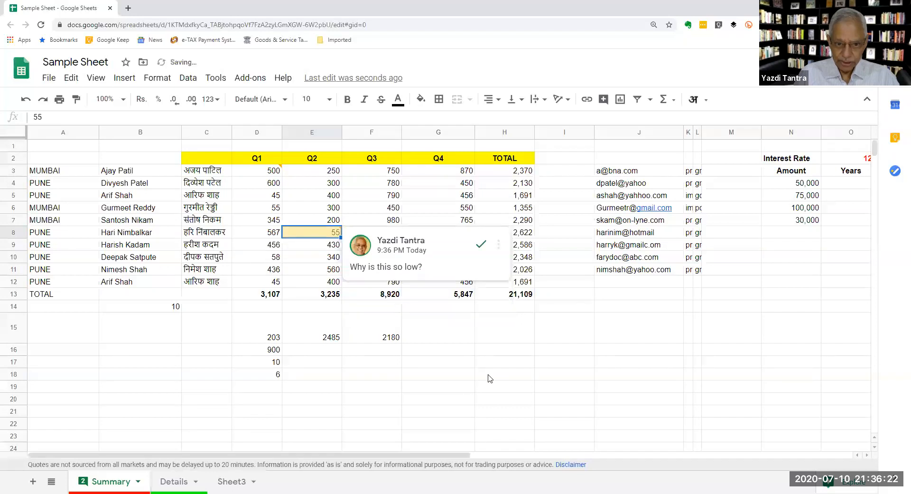
click(326, 306)
Review the comments on the sheet in the comment history and close it.
mouse_move(280, 171)
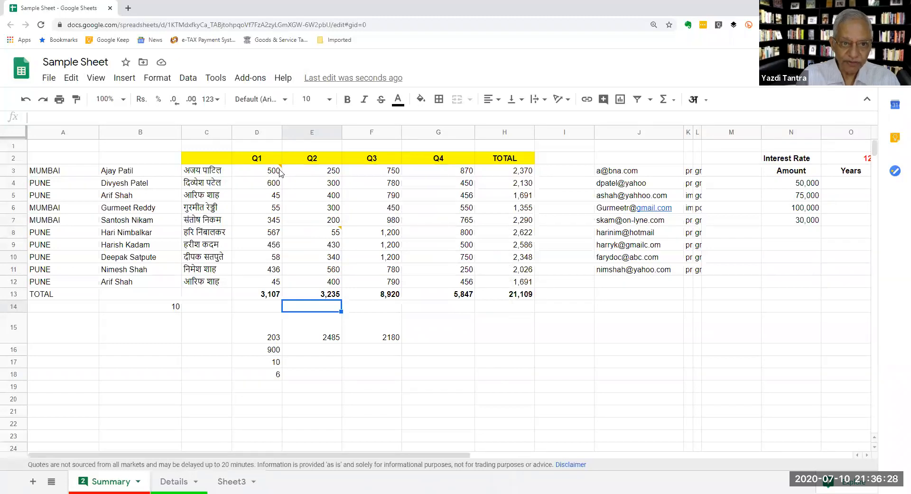
mouse_move(327, 234)
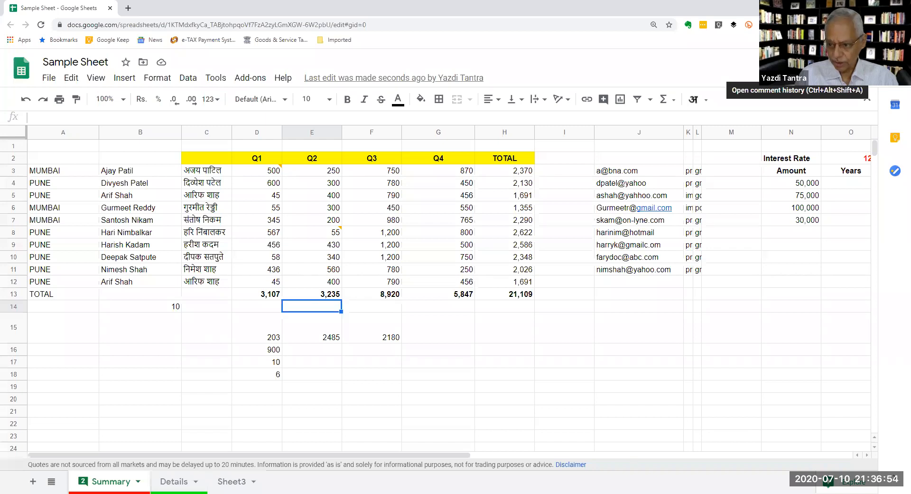
click(867, 98)
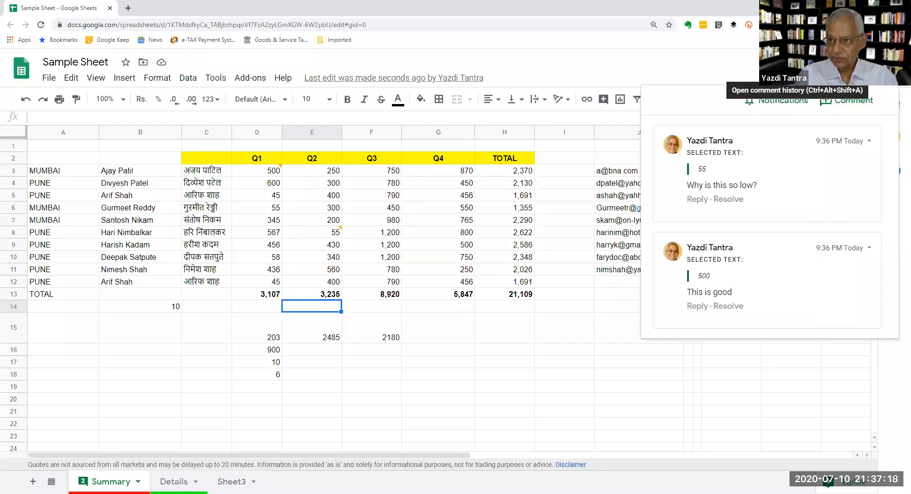
click(798, 70)
click(798, 71)
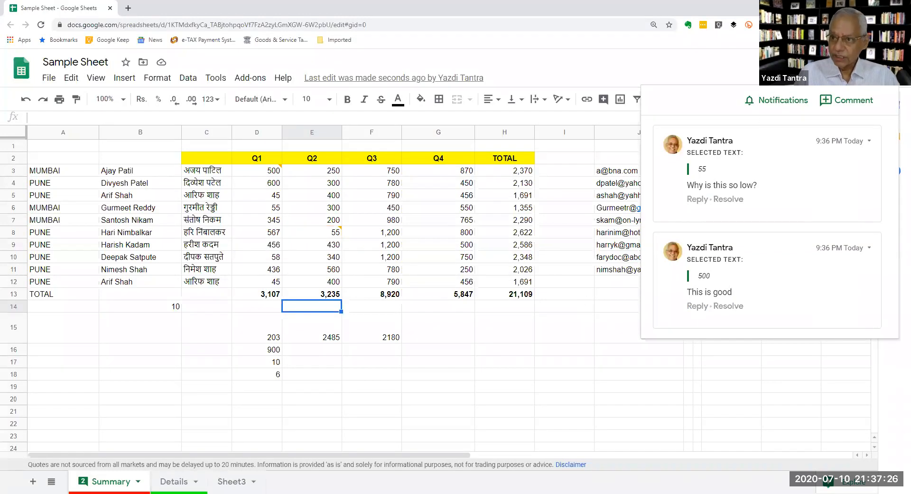
click(796, 76)
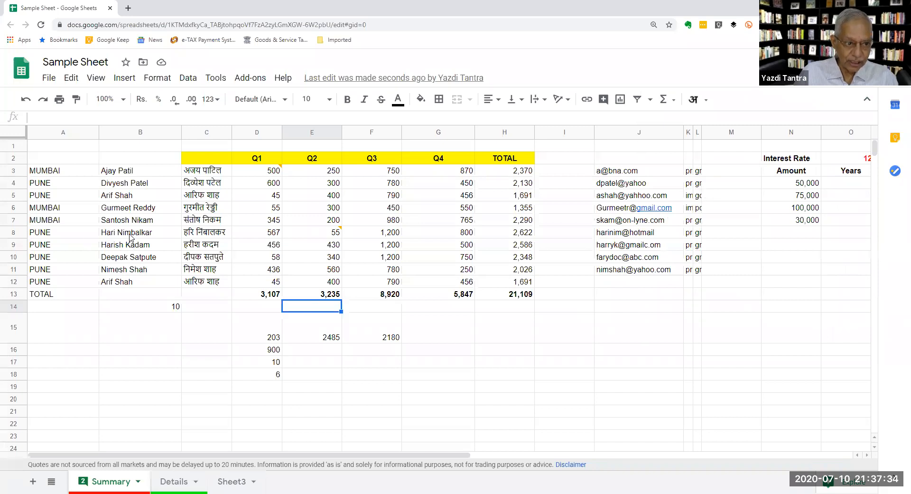
Reopen the comment on cell E8 and start editing its text.
click(336, 233)
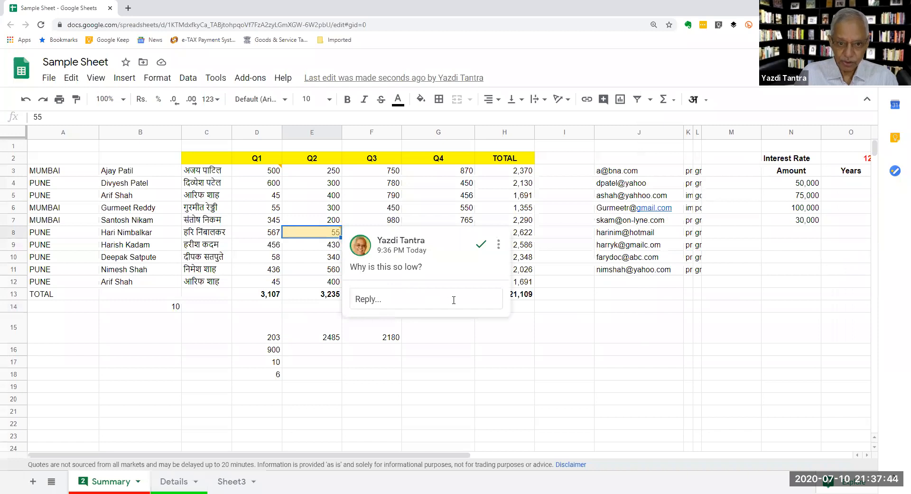
click(314, 246)
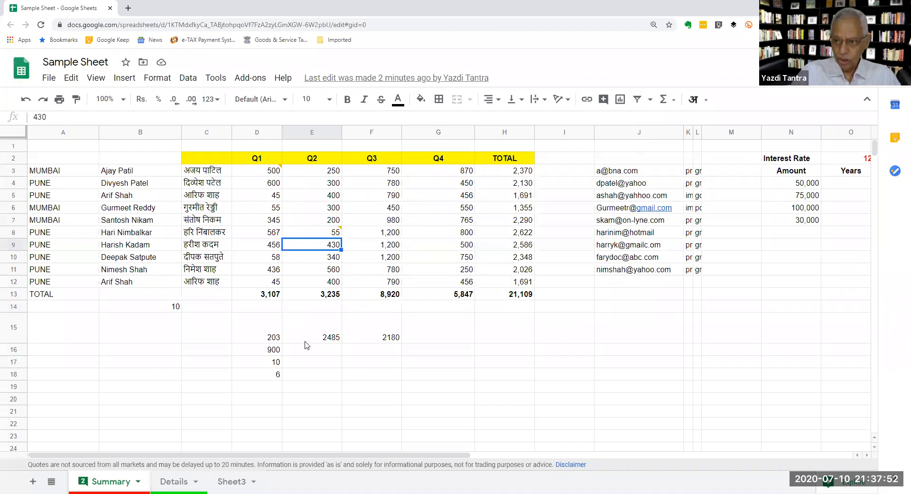
click(312, 232)
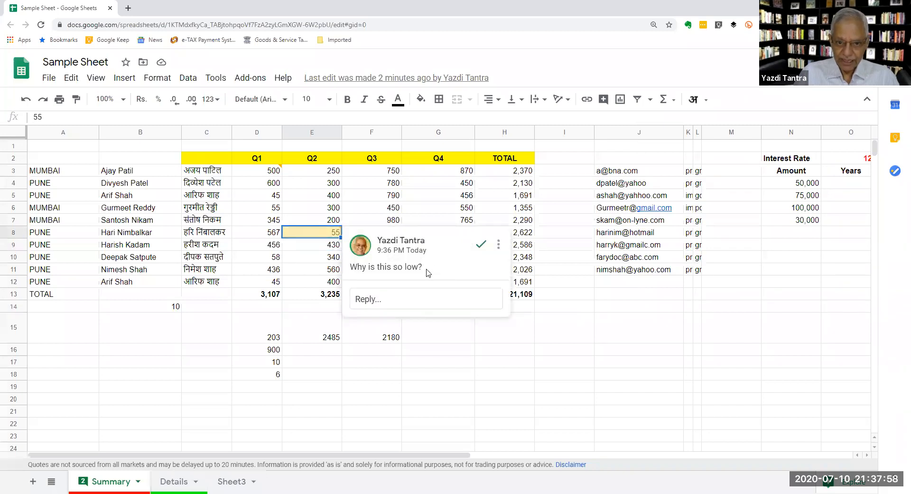
click(498, 245)
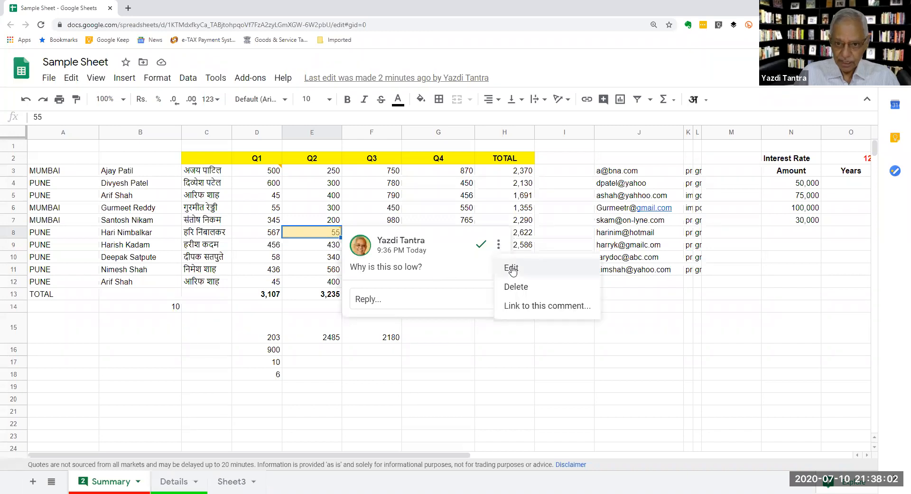
click(511, 268)
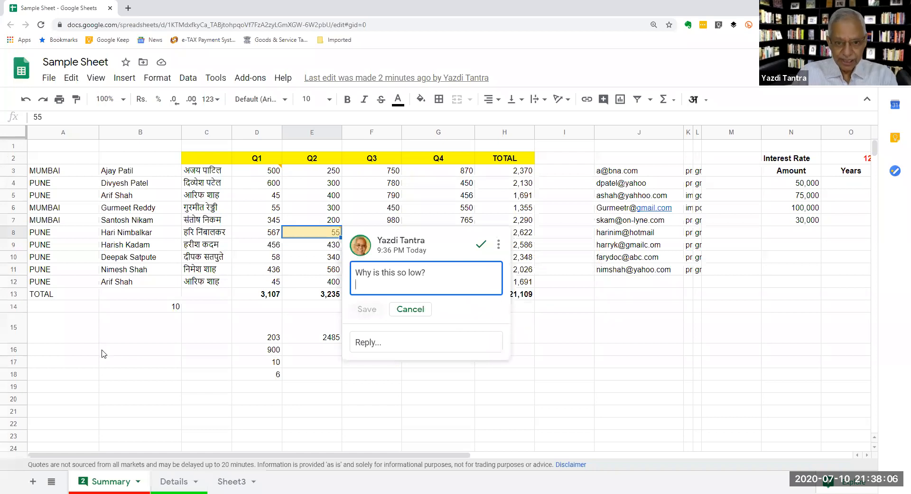
text(asdfas)
key(Return)
text(asdf)
key(Return)
text(as)
key(Return)
text(asdf asf)
key(Return)
text(as)
key(Return)
text(f)
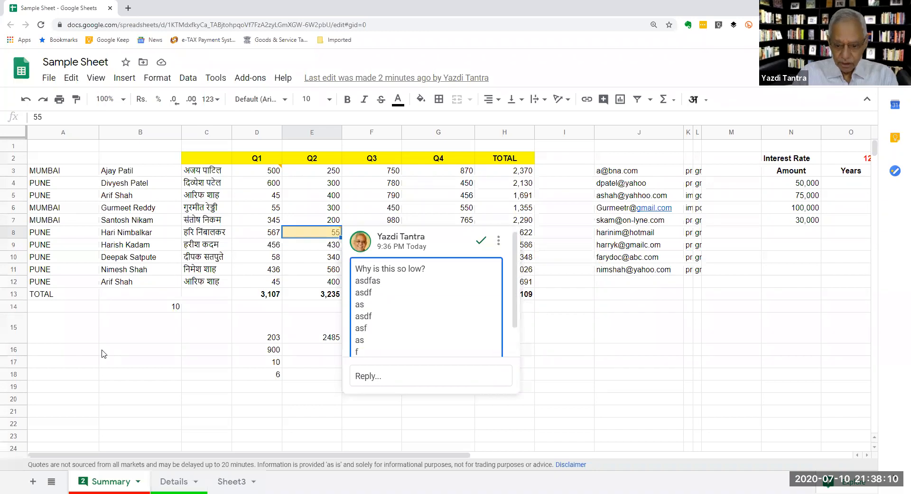
key(BackSpace)
key(BackSpace)
key(BackSpace)
key(BackSpace)
key(BackSpace)
key(BackSpace)
key(BackSpace)
key(BackSpace)
key(BackSpace)
key(BackSpace)
key(BackSpace)
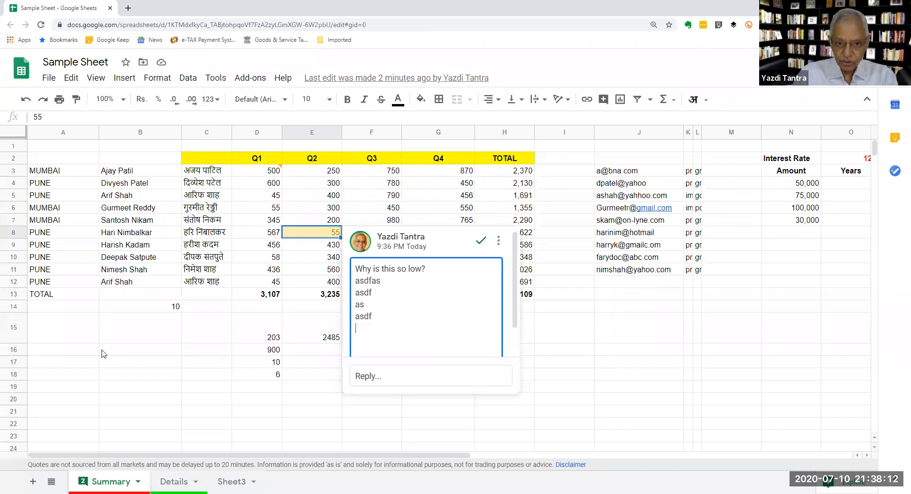
key(BackSpace)
key(BackSpace)
key(BackSpace)
key(BackSpace)
key(BackSpace)
key(BackSpace)
key(BackSpace)
key(BackSpace)
key(BackSpace)
key(BackSpace)
key(BackSpace)
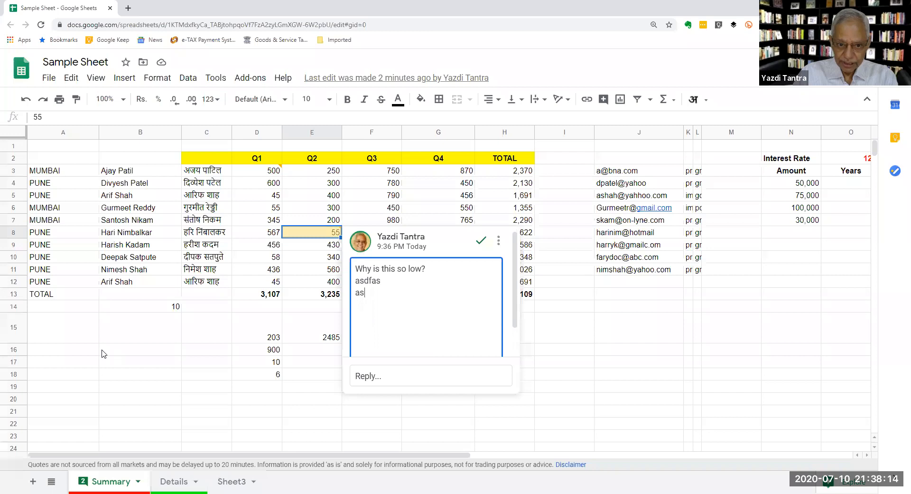
key(BackSpace)
key(BackSpace)
key(BackSpace)
key(BackSpace)
key(BackSpace)
key(BackSpace)
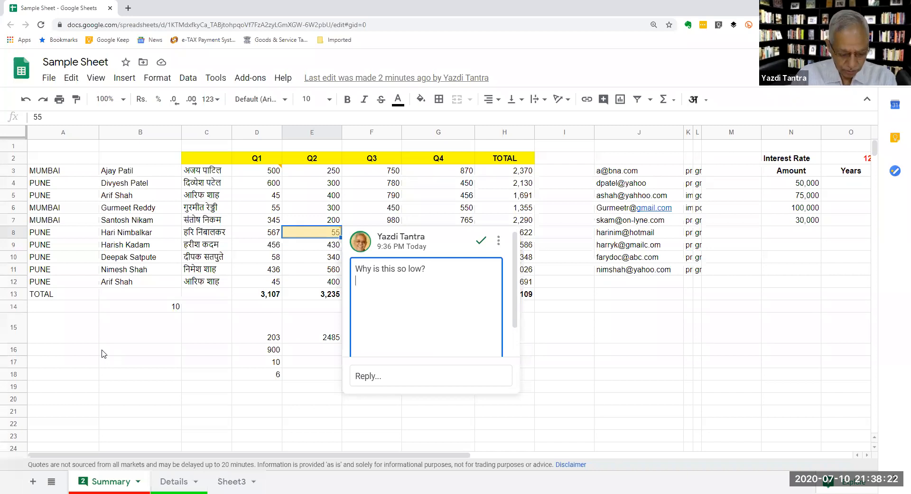
Mention the first suggested On-Lyne contact's e-mail below the E8 comment text and save it, letting anyone with the link comment.
text(+)
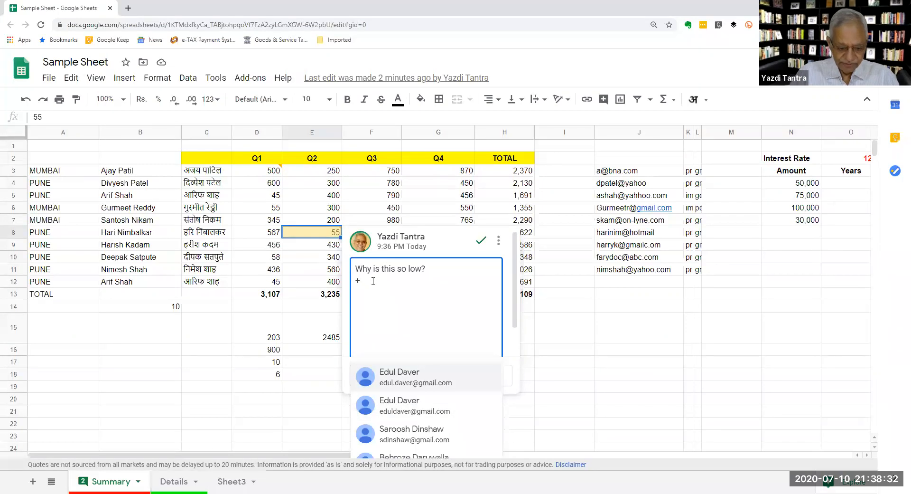
text(as)
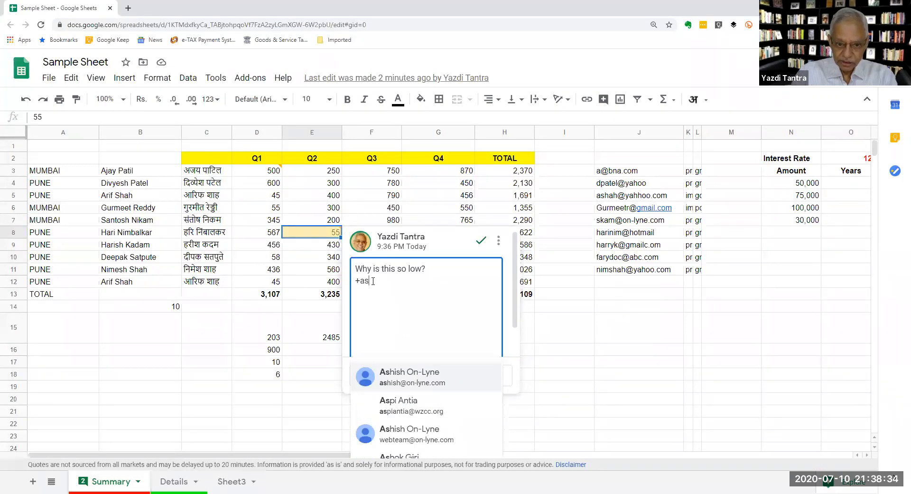
click(400, 375)
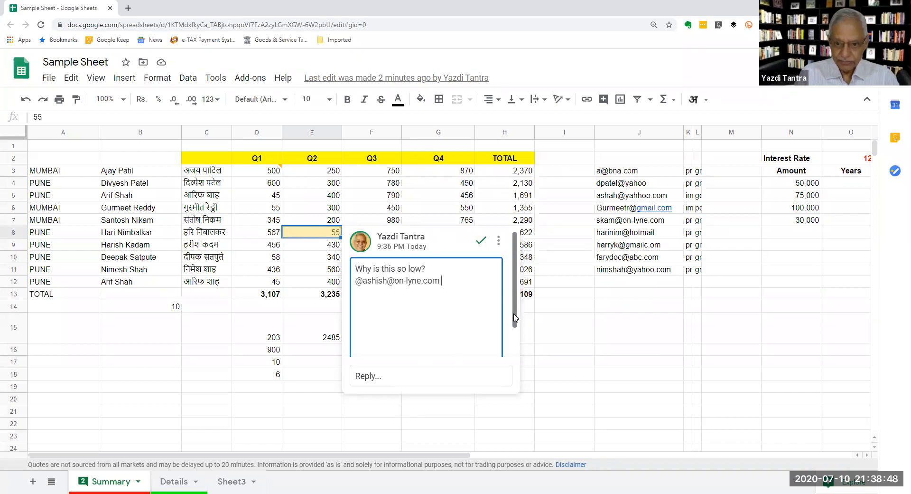
scroll(515, 317, down, 2)
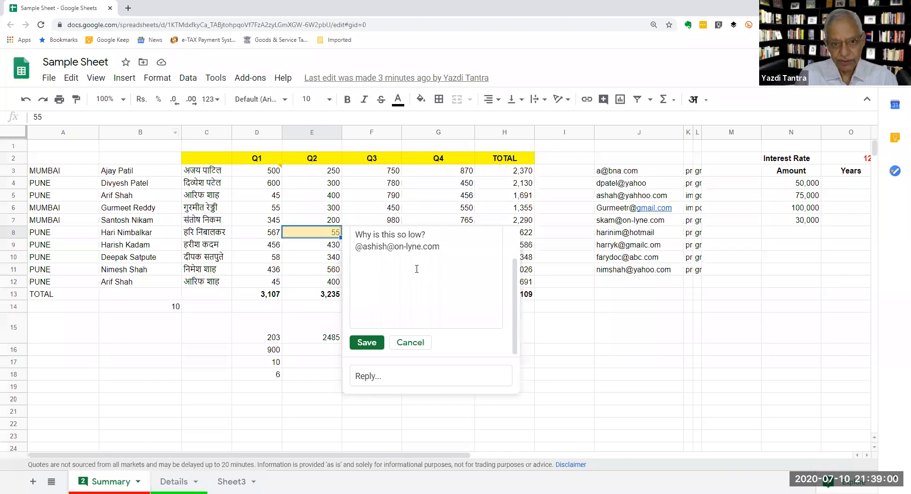
click(373, 344)
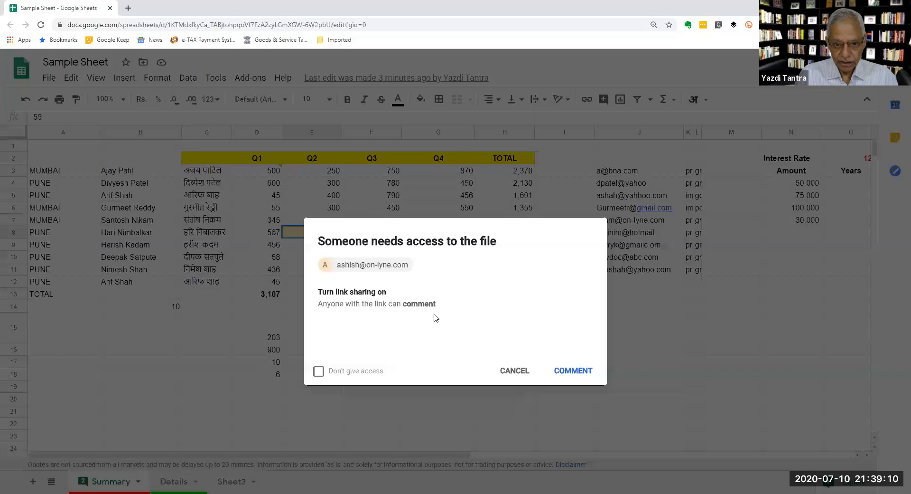
click(573, 371)
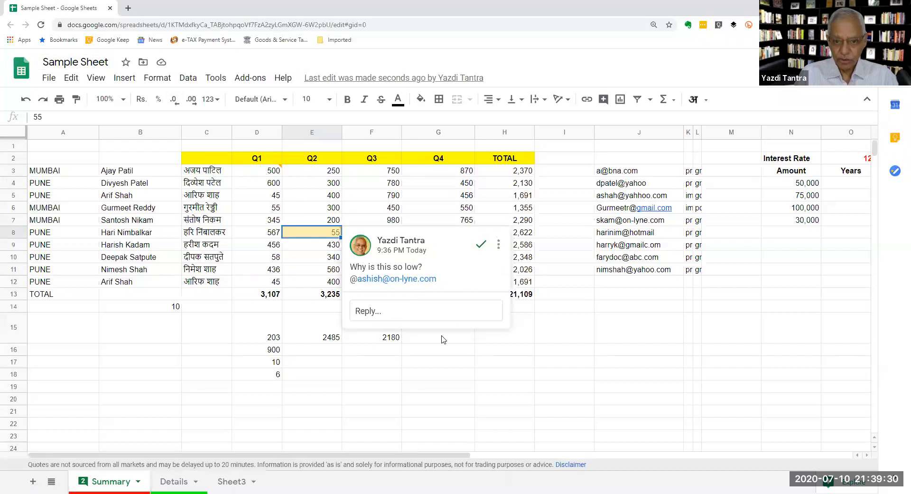
click(465, 350)
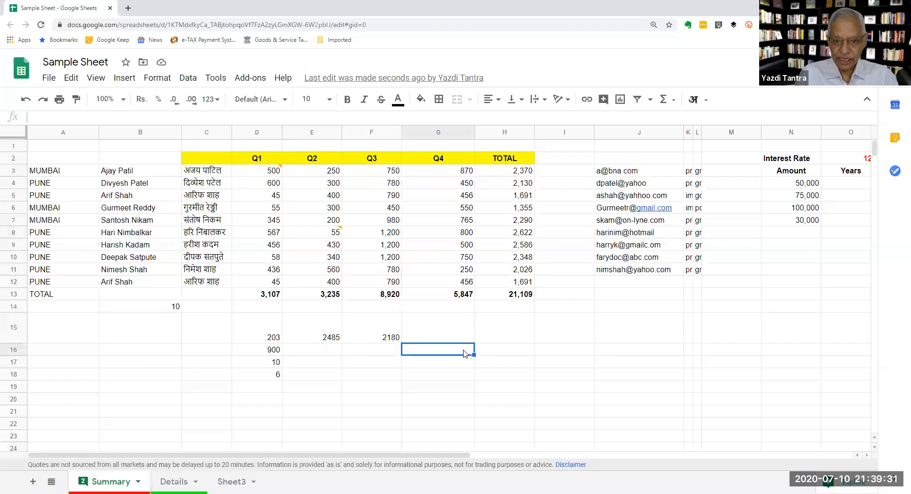
Try drafting the reply "what is the problem?" with a contact mention below it on the E8 comment, and discard it.
click(328, 233)
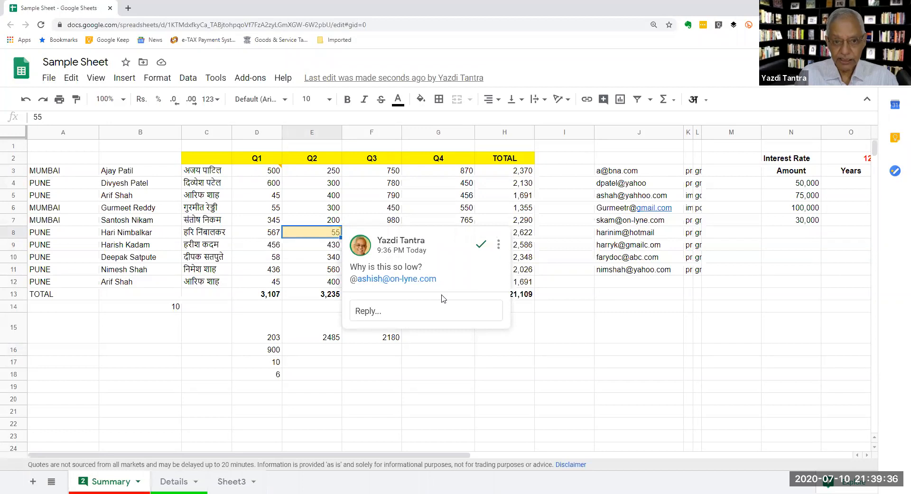
click(373, 312)
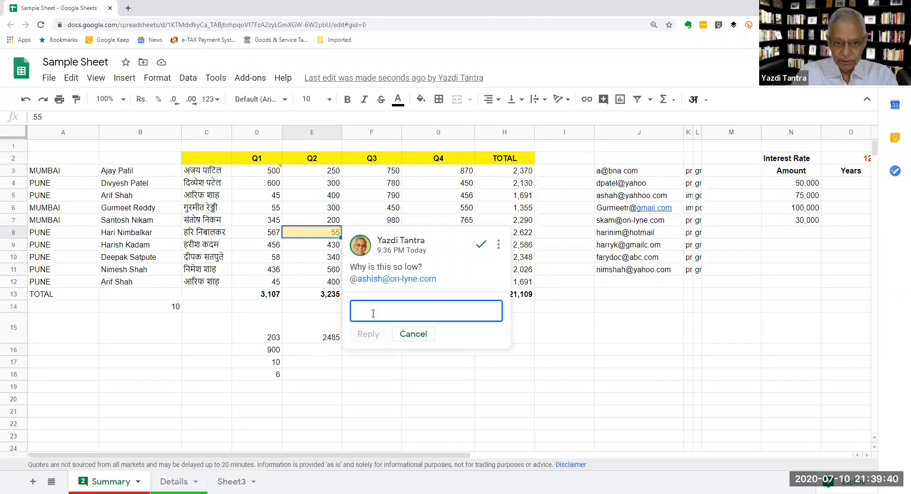
text(what is )
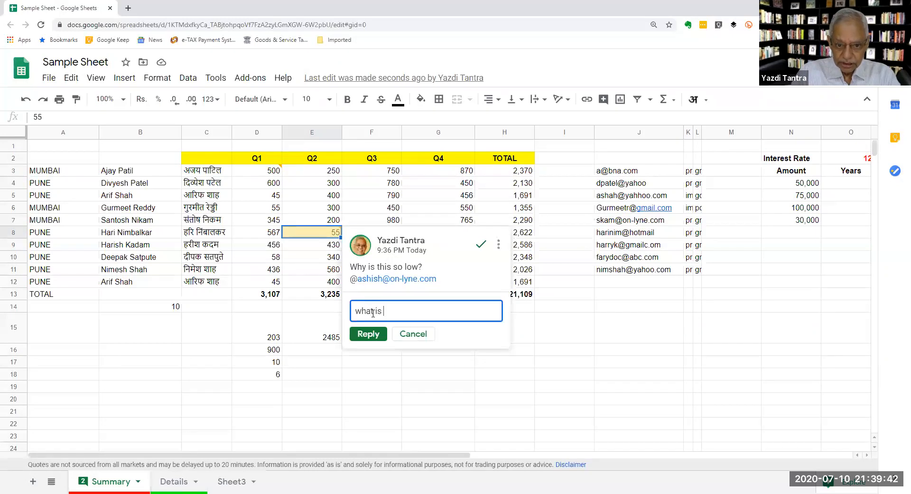
text(the problem?)
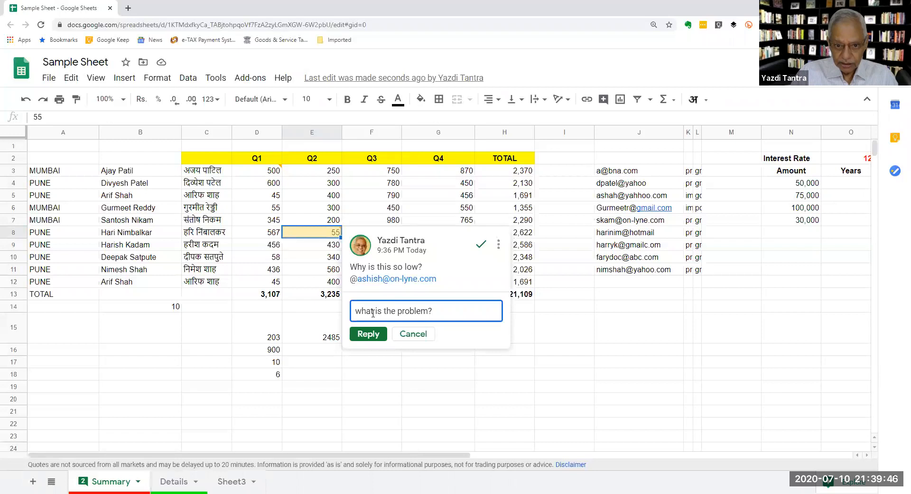
key(shift+Return)
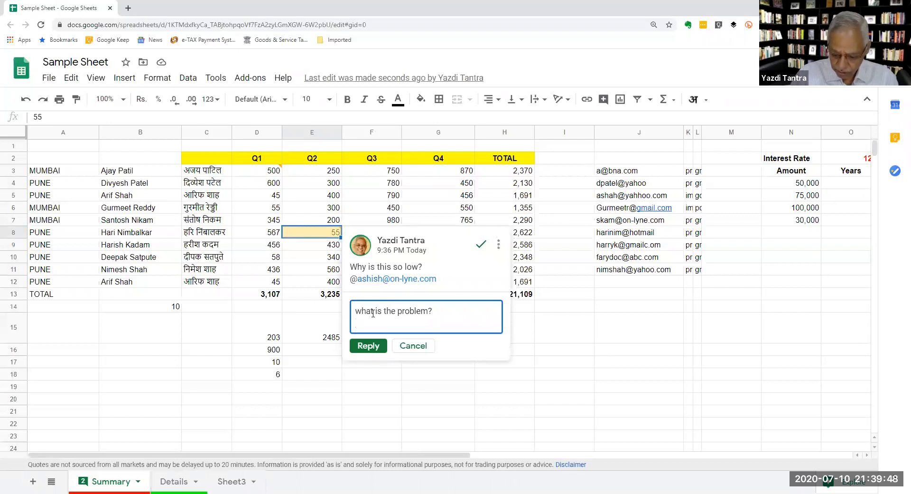
text(+)
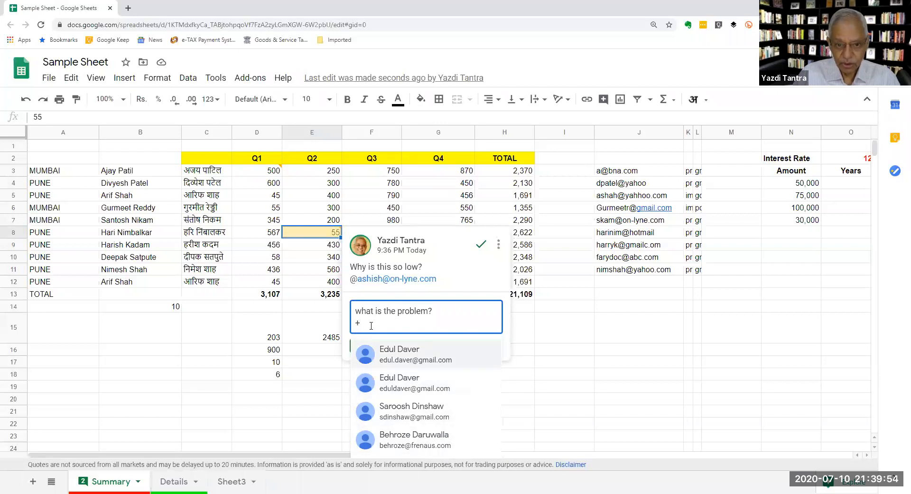
key(BackSpace)
key(BackSpace)
key(BackSpace)
key(BackSpace)
key(ctrl+BackSpace)
key(ctrl+BackSpace)
key(ctrl+BackSpace)
key(ctrl+BackSpace)
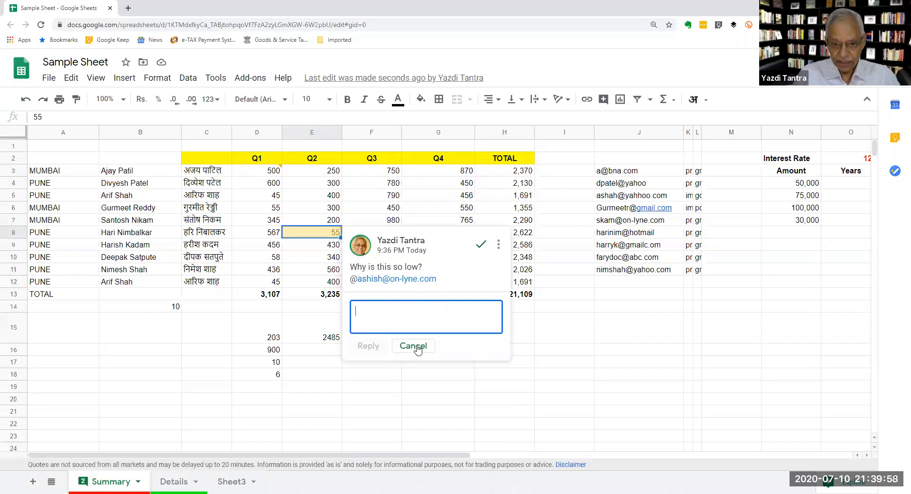
click(416, 347)
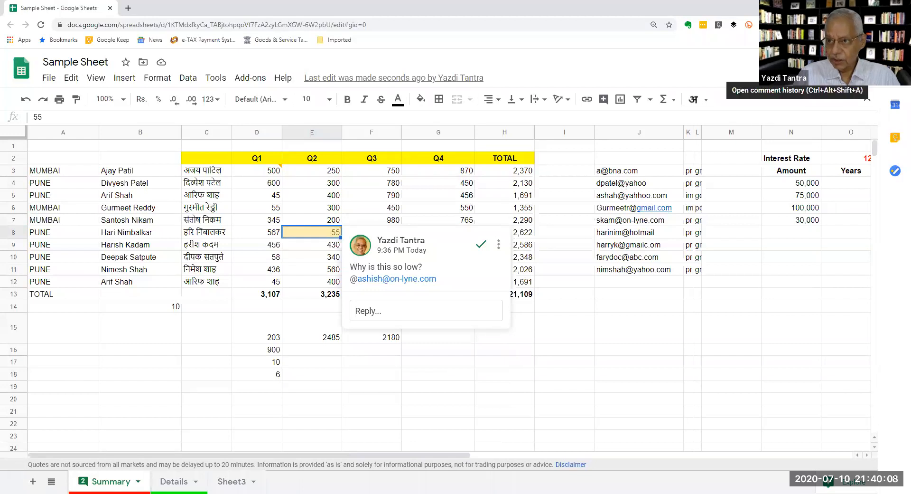
Check the comment history for the sheet's comments and close it.
click(797, 70)
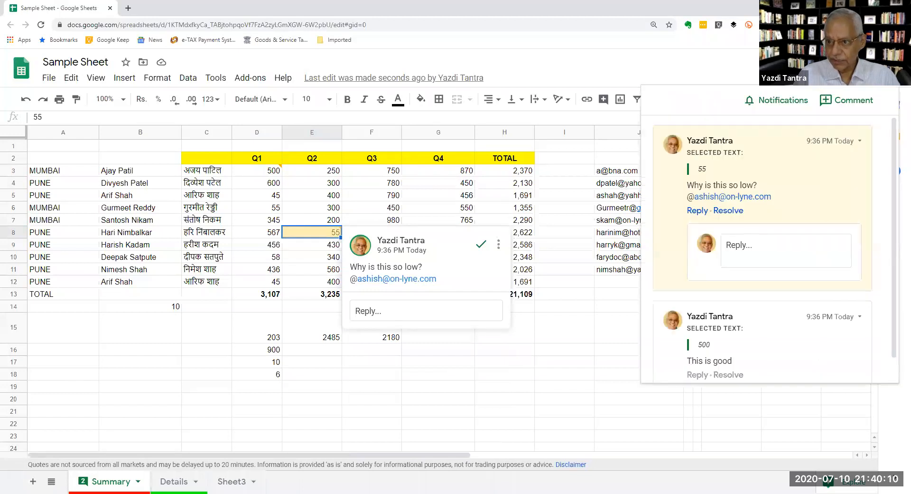
click(798, 69)
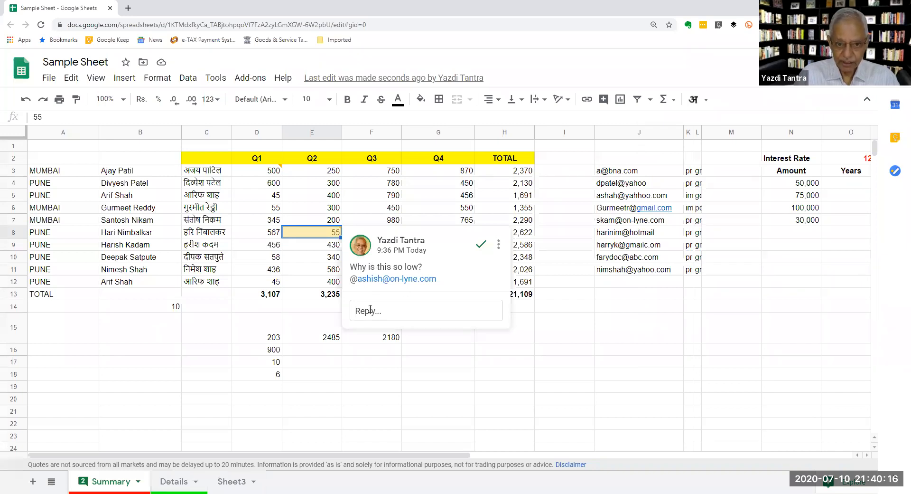
click(371, 309)
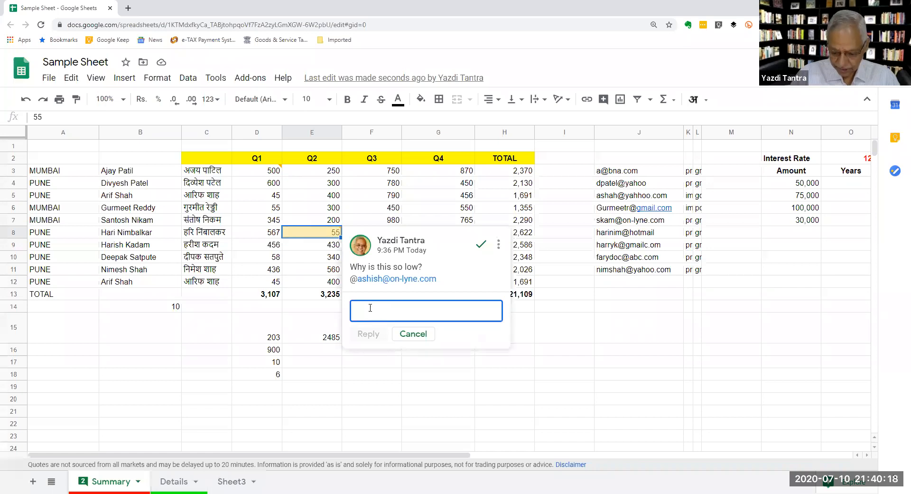
key(Return)
text(=)
key(BackSpace)
text(=)
key(BackSpace)
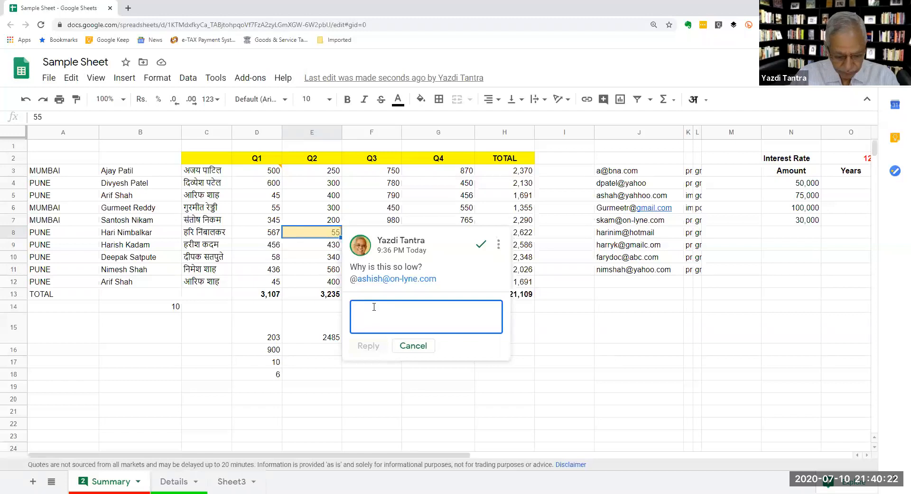
text(+)
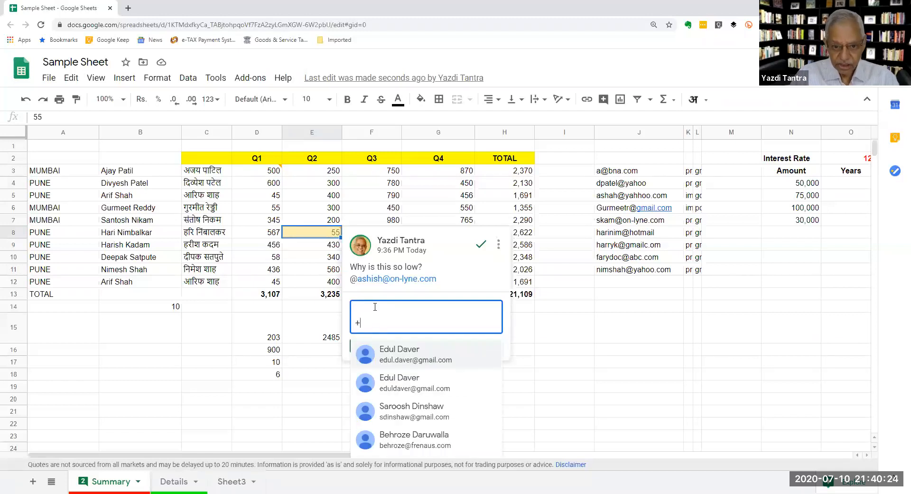
key(BackSpace)
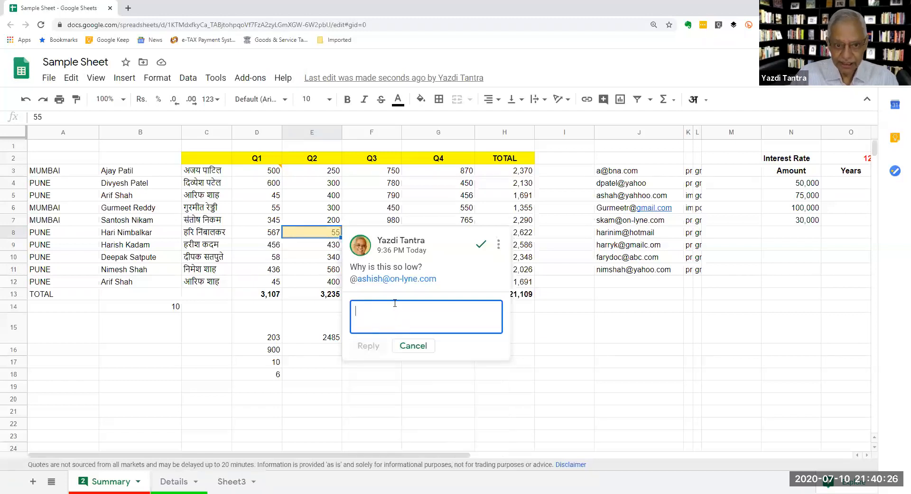
click(417, 350)
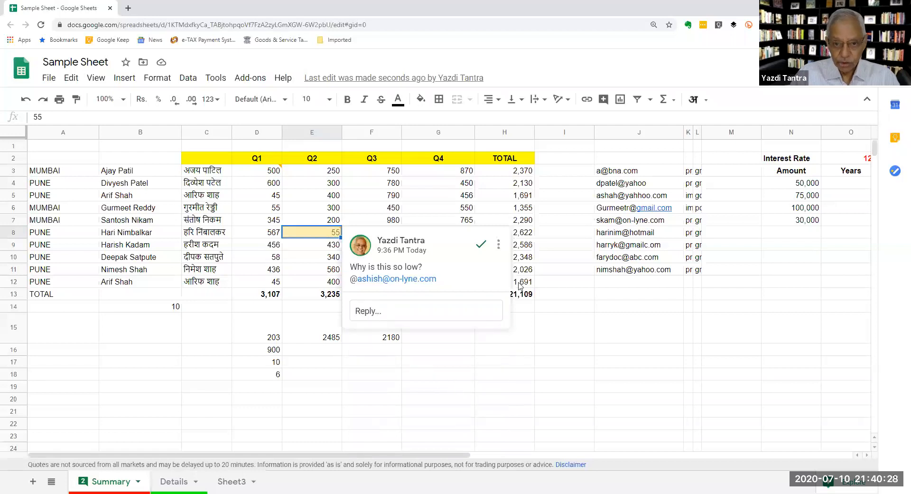
click(511, 341)
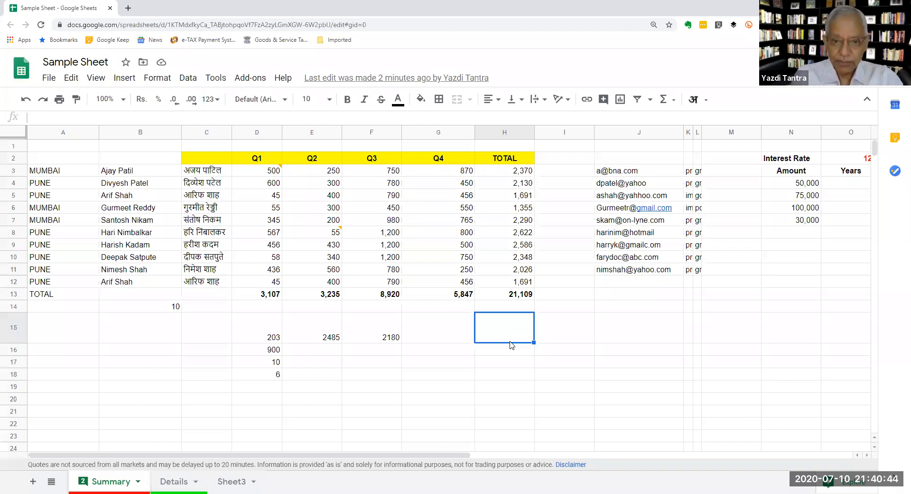
View the comment on the Q2 value in cell E8 again and close it.
mouse_move(310, 234)
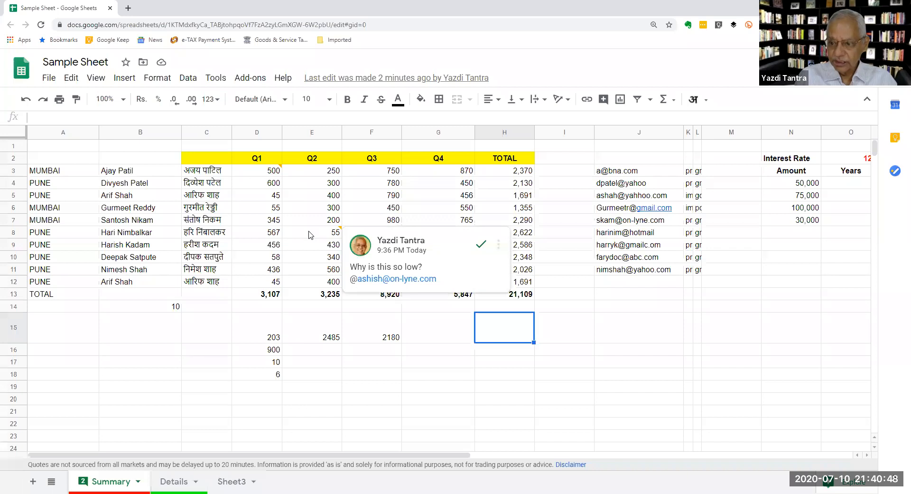
click(310, 234)
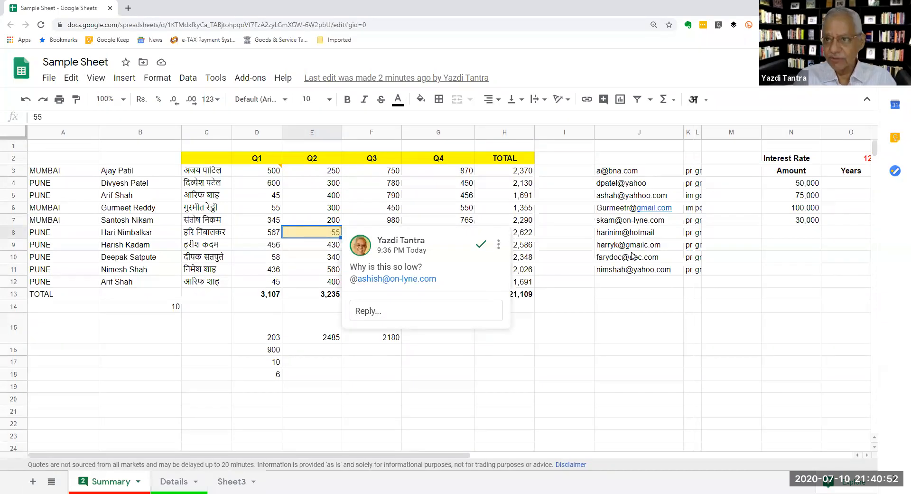
click(465, 193)
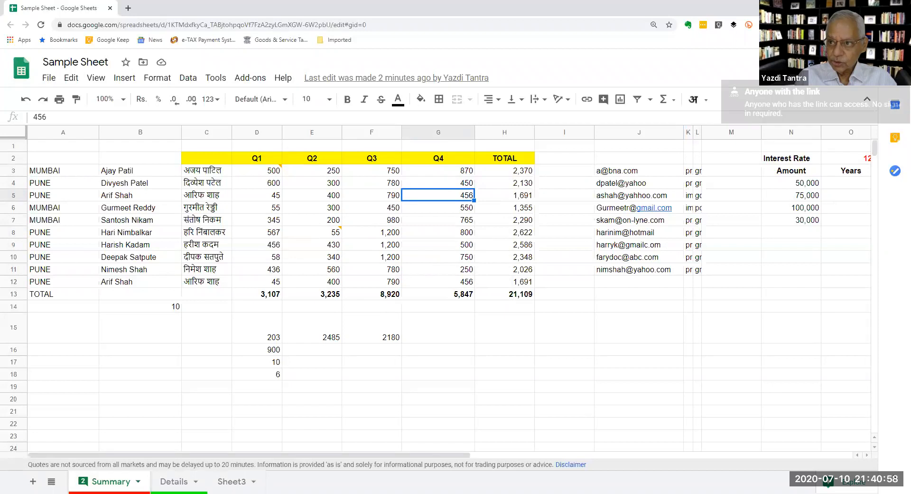
Check the spreadsheet's sharing settings and link access, and close them without changes.
click(839, 68)
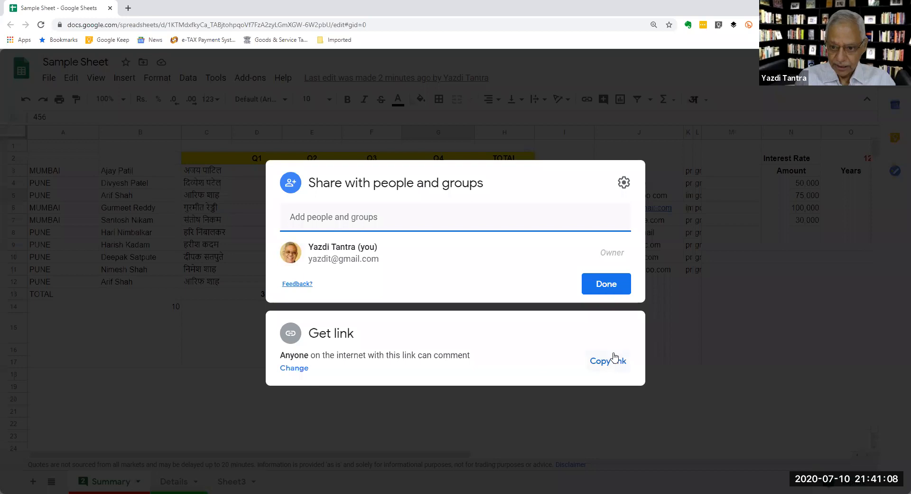
click(627, 281)
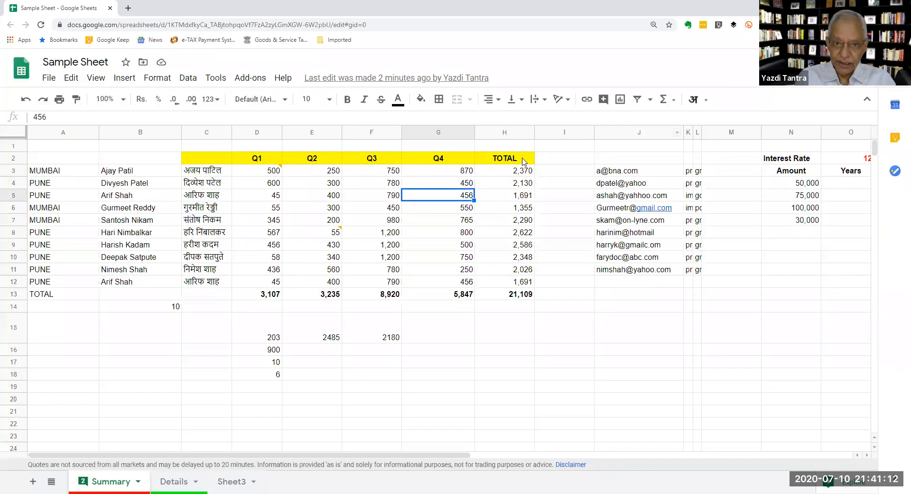
mouse_move(290, 188)
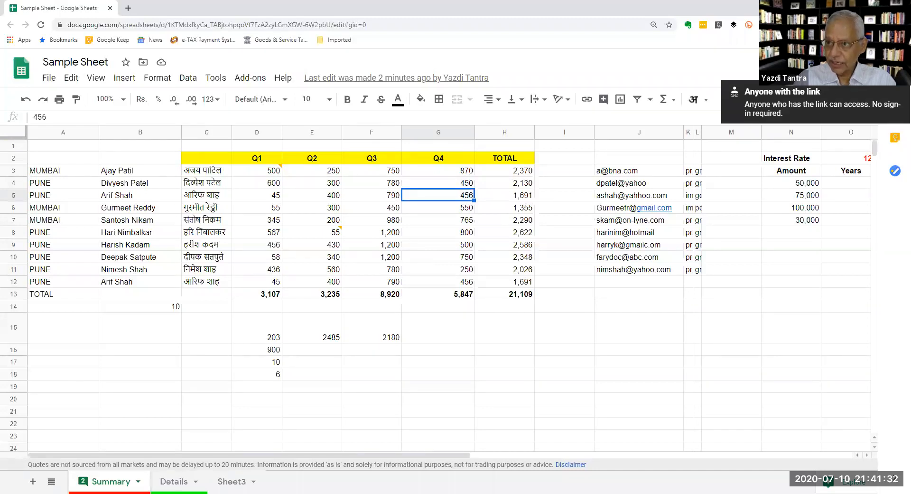
click(48, 79)
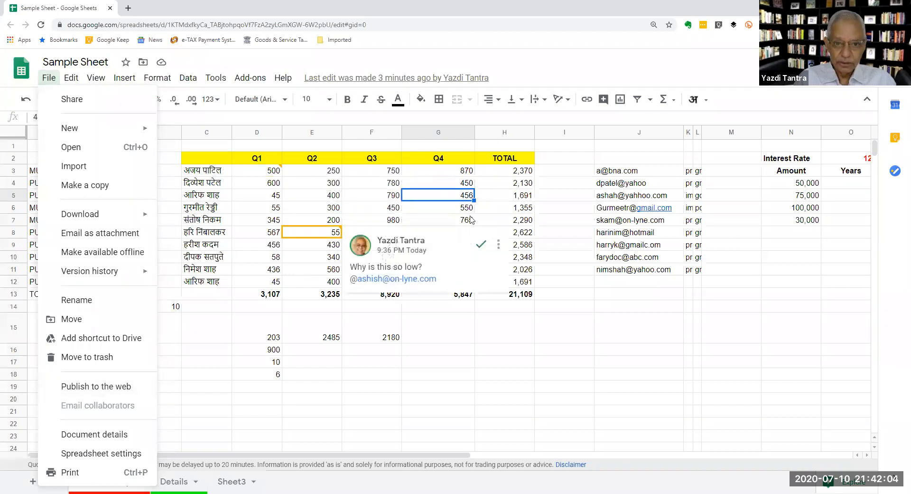
click(477, 391)
click(457, 323)
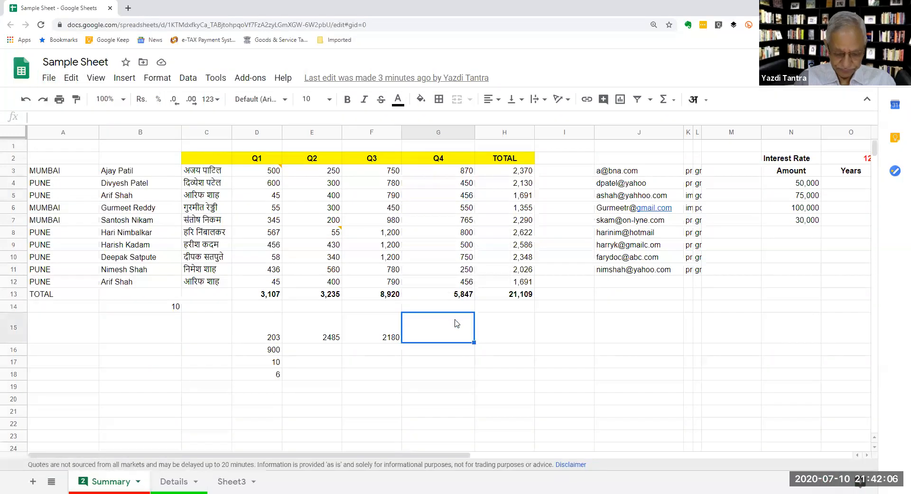
mouse_move(264, 172)
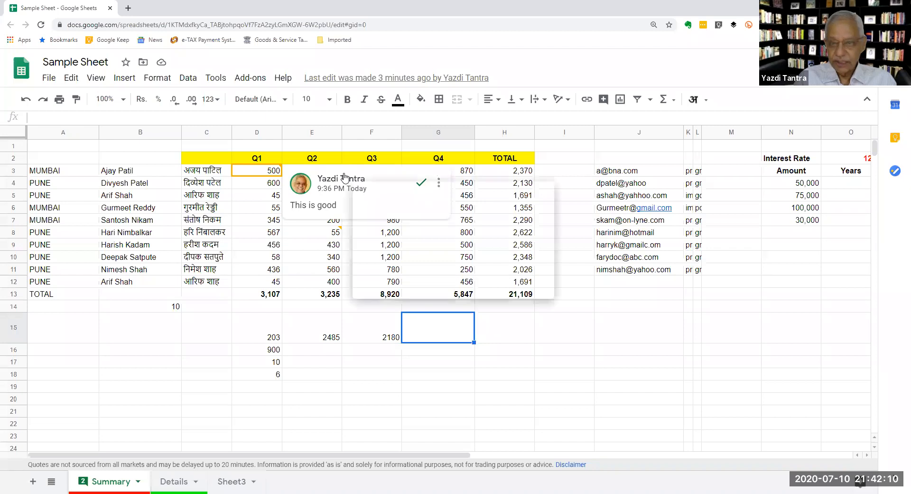
mouse_move(345, 178)
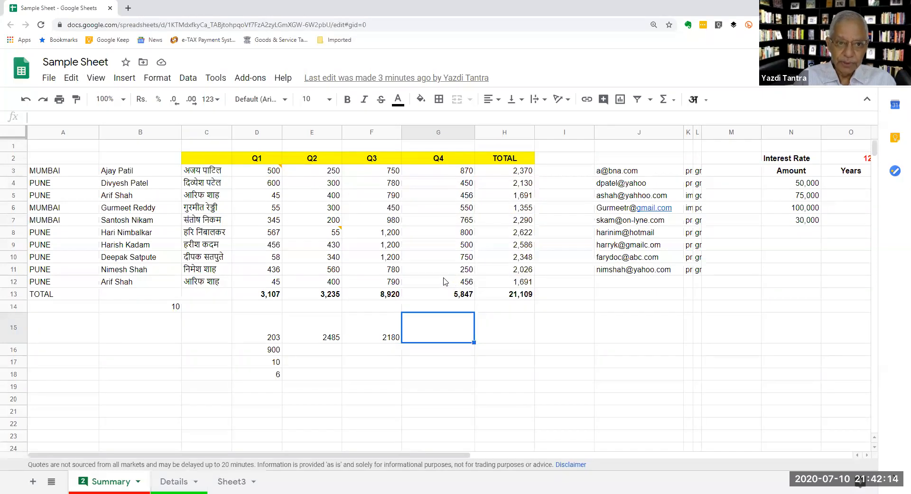
click(271, 198)
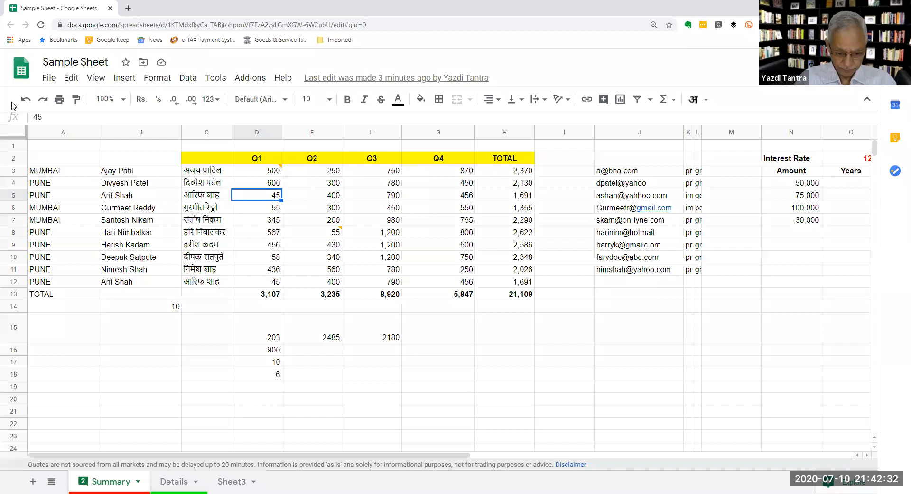
click(49, 79)
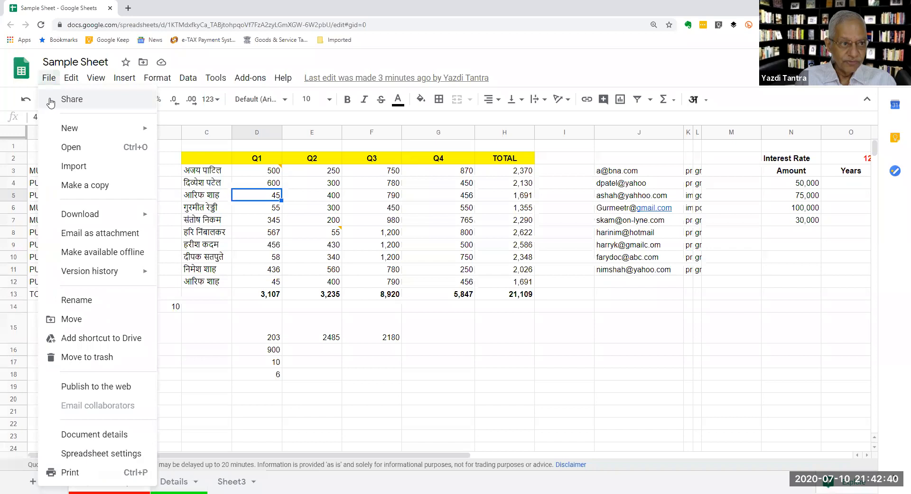
mouse_move(93, 273)
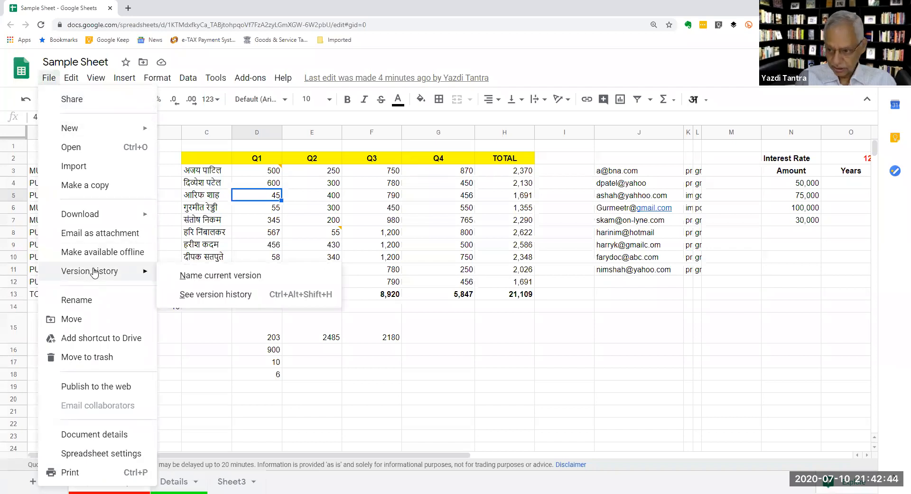
click(472, 319)
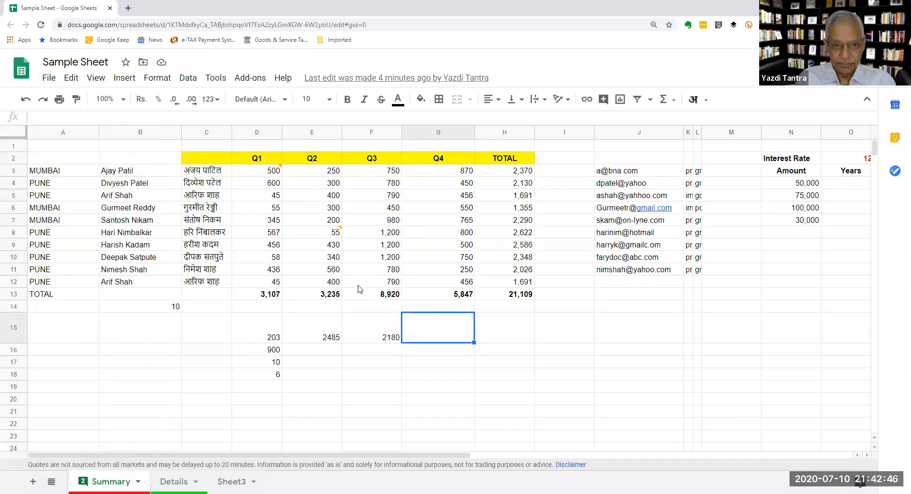
click(265, 198)
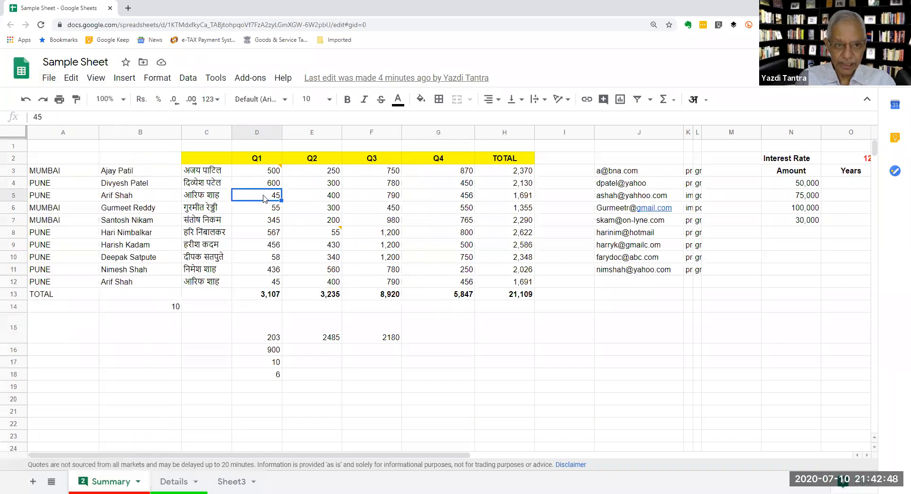
right_click(265, 198)
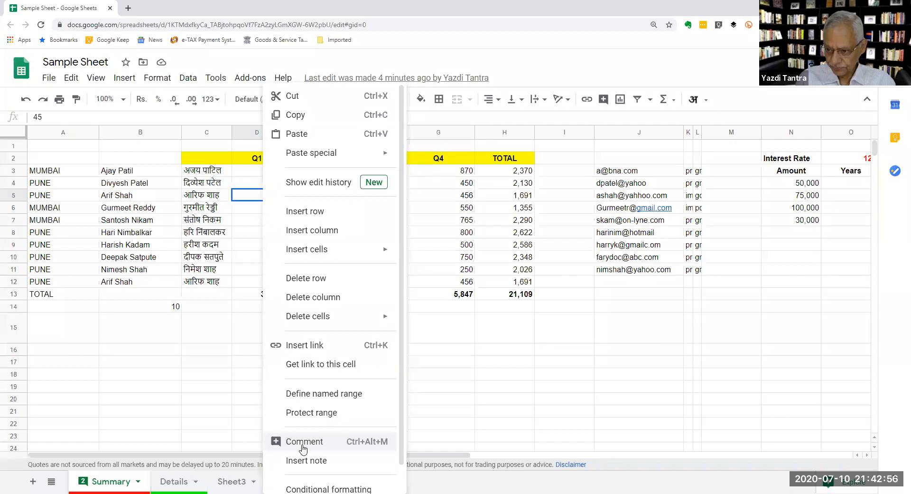
click(116, 326)
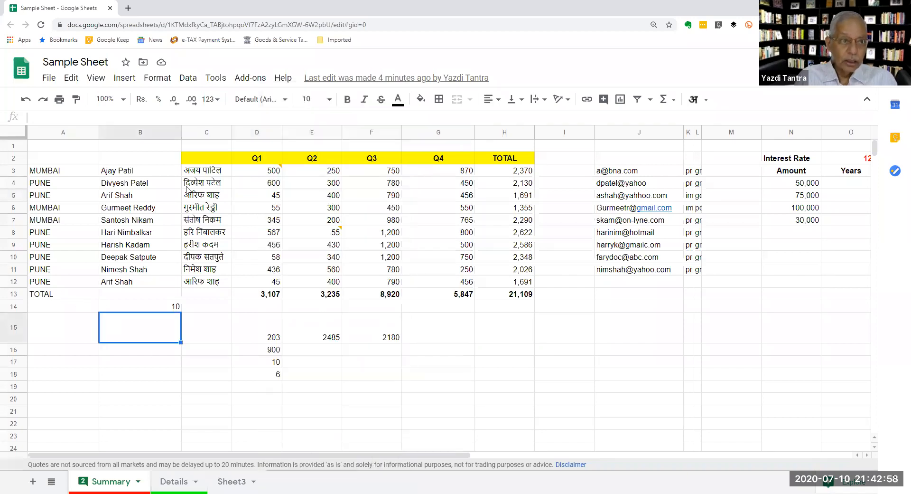
Open the spreadsheet's version history and preview the July 3, 2:21 PM version.
click(48, 79)
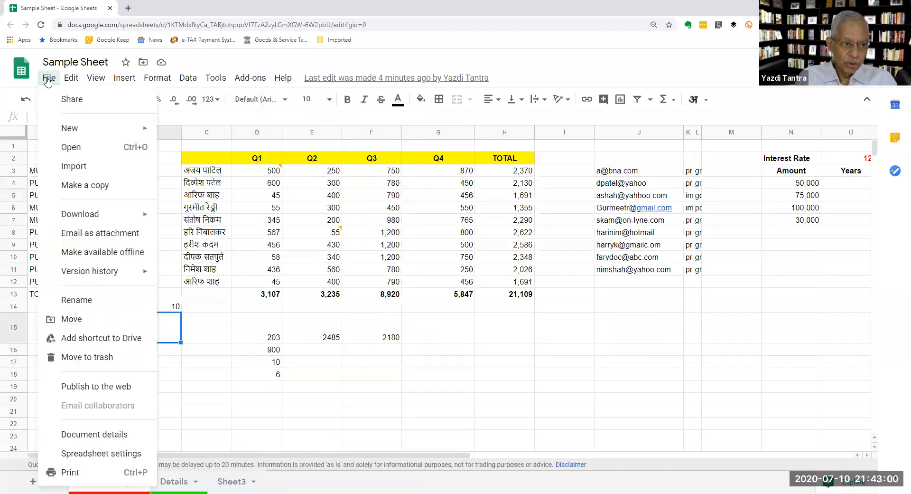
mouse_move(101, 276)
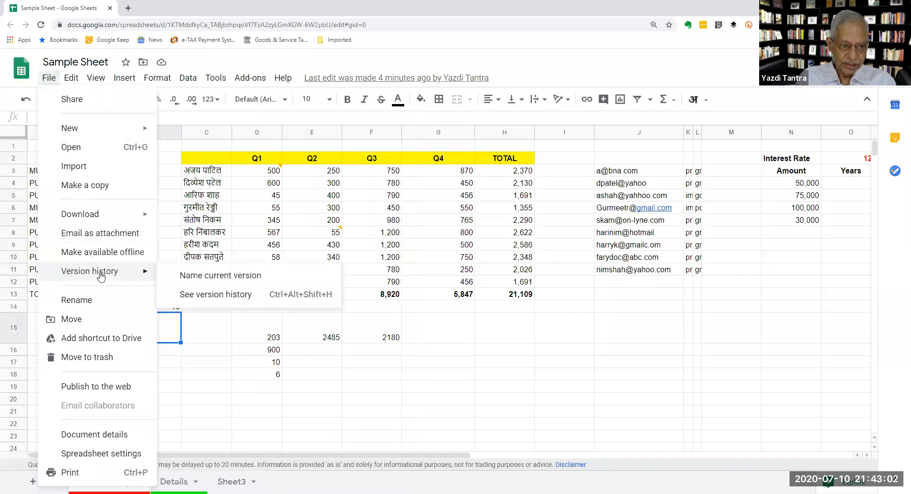
click(215, 296)
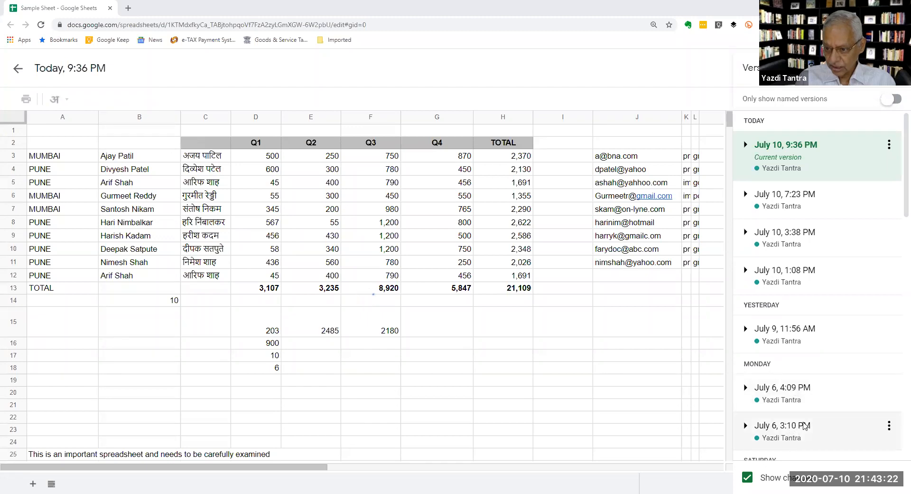
scroll(802, 396, down, 7)
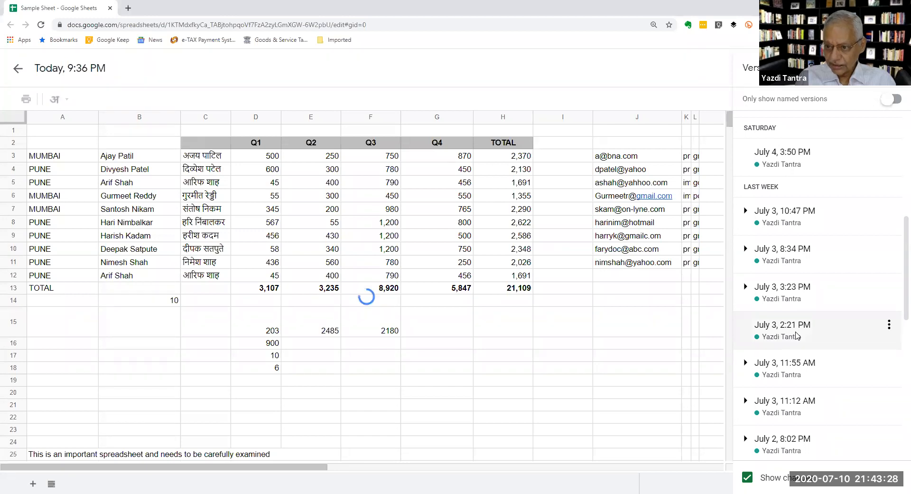
click(797, 336)
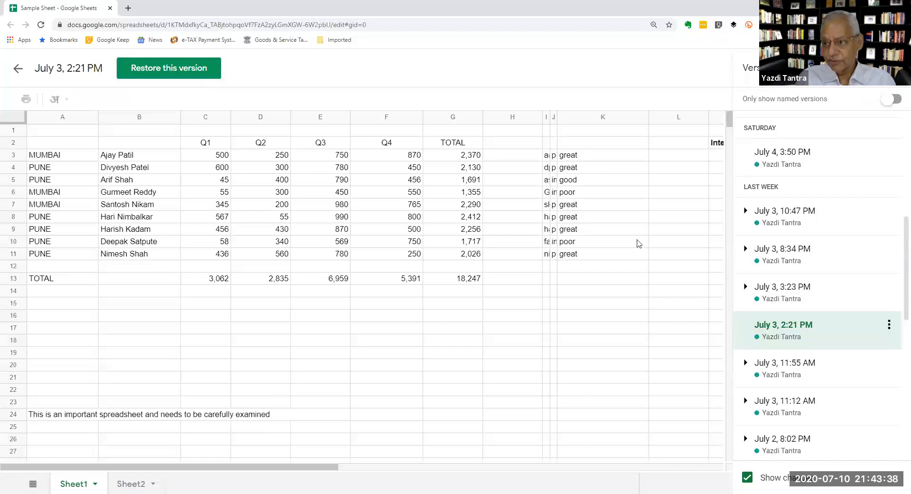
Look through the older saved versions back to June 28 and return to the current sheet without restoring any.
click(813, 323)
scroll(813, 323, down, 7)
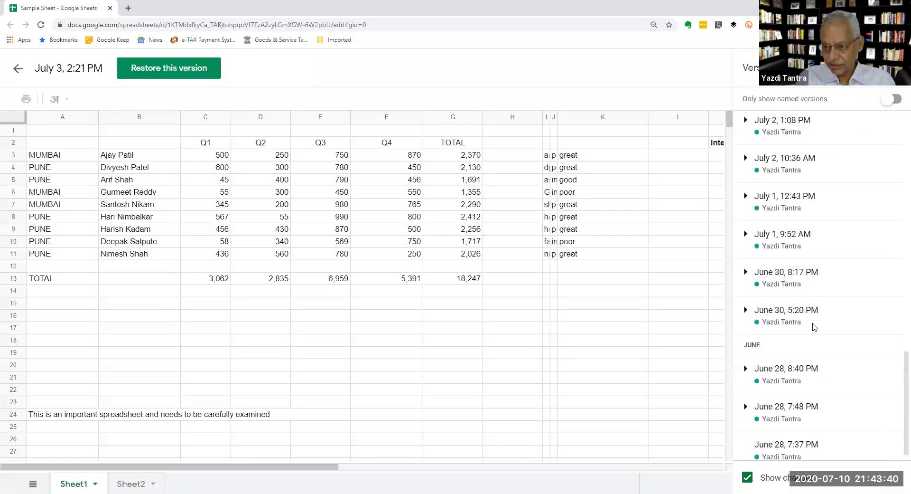
scroll(814, 327, up, 15)
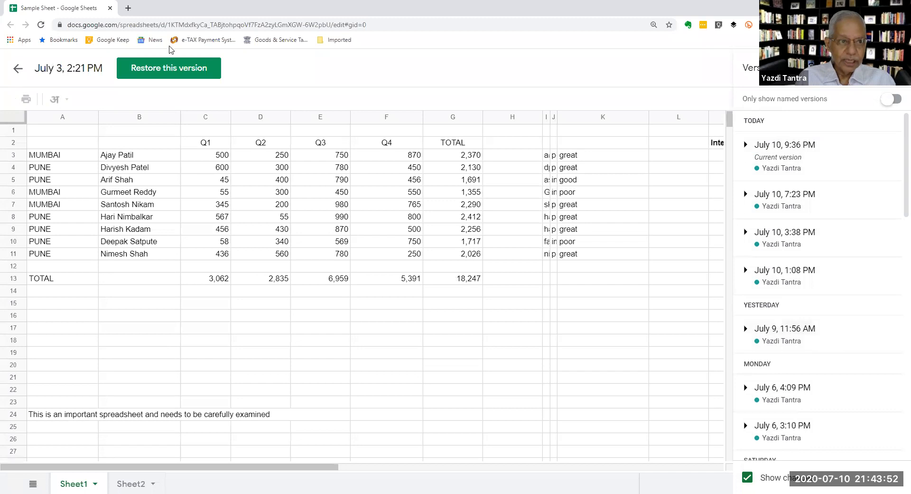
click(17, 69)
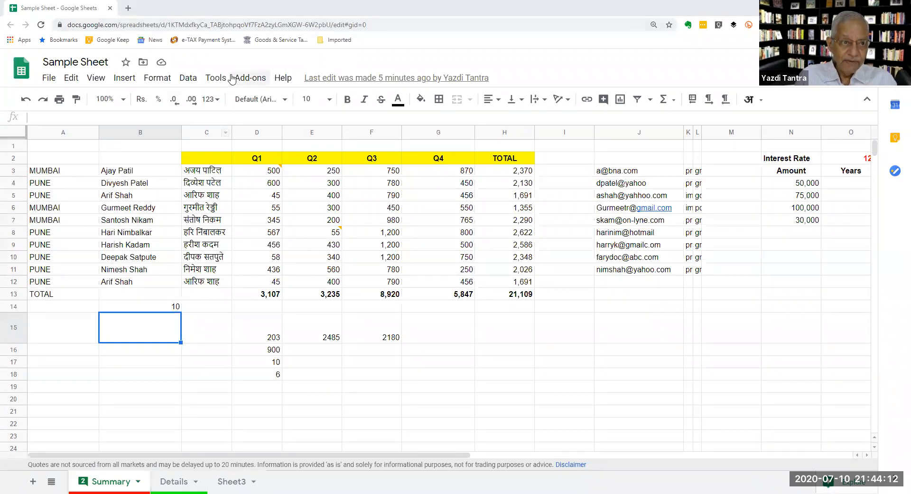
Check the document's save and offline status, and find the option for making it available offline without changing it.
click(162, 63)
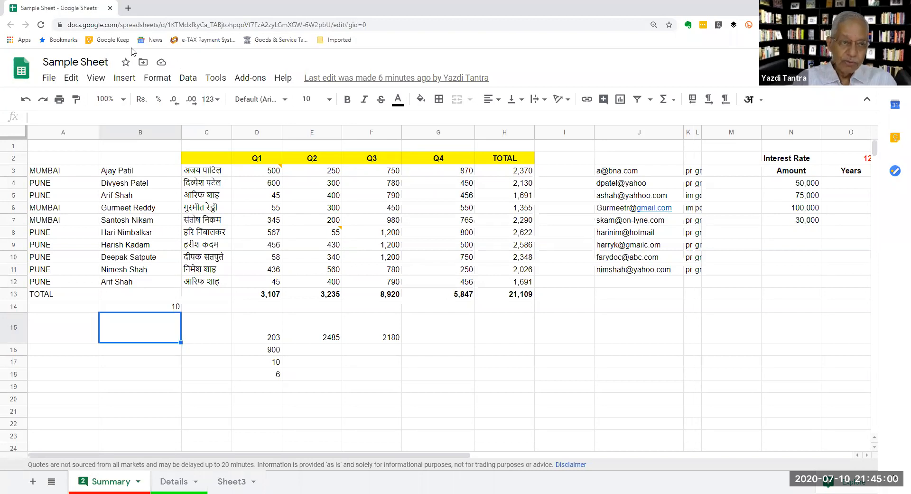
click(163, 68)
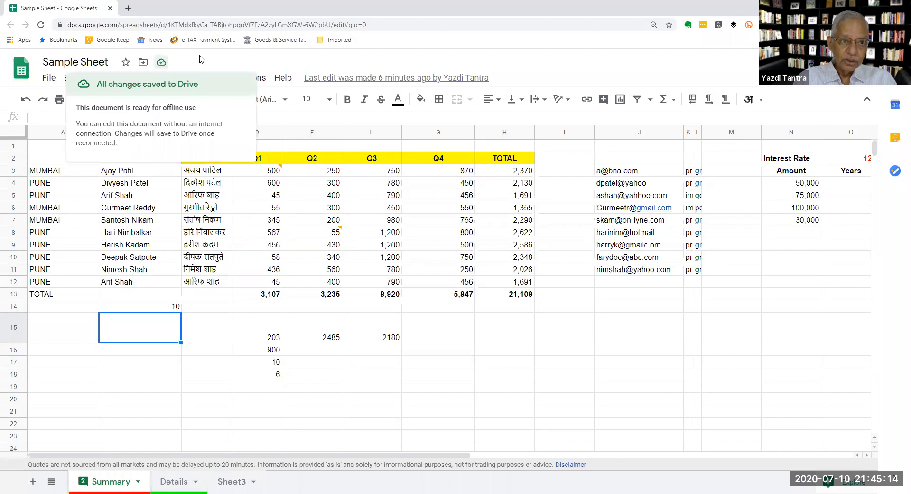
click(163, 63)
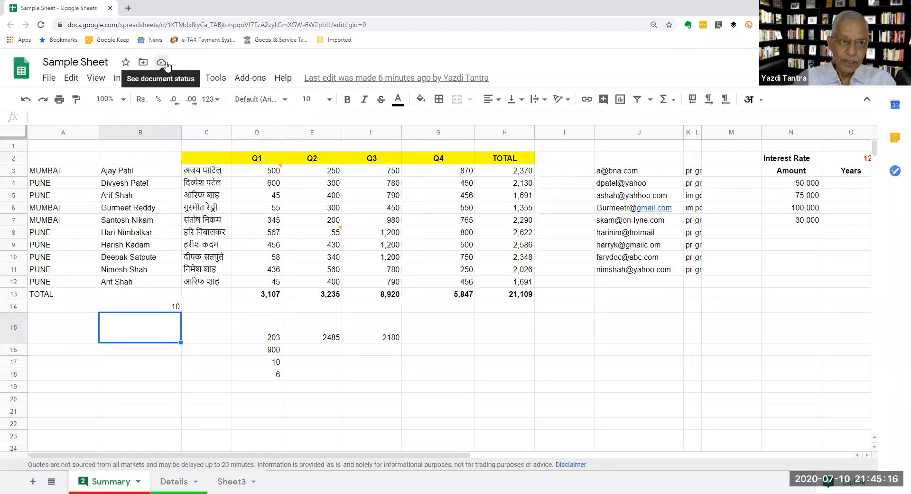
click(45, 80)
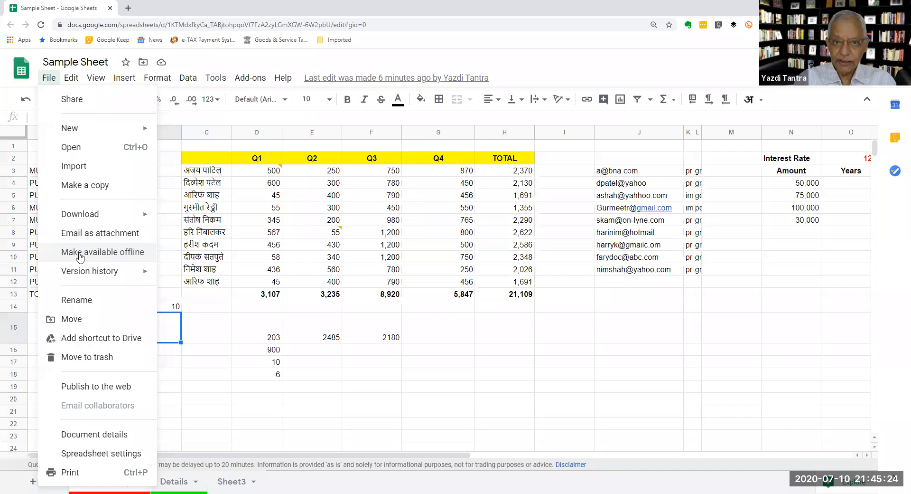
click(509, 213)
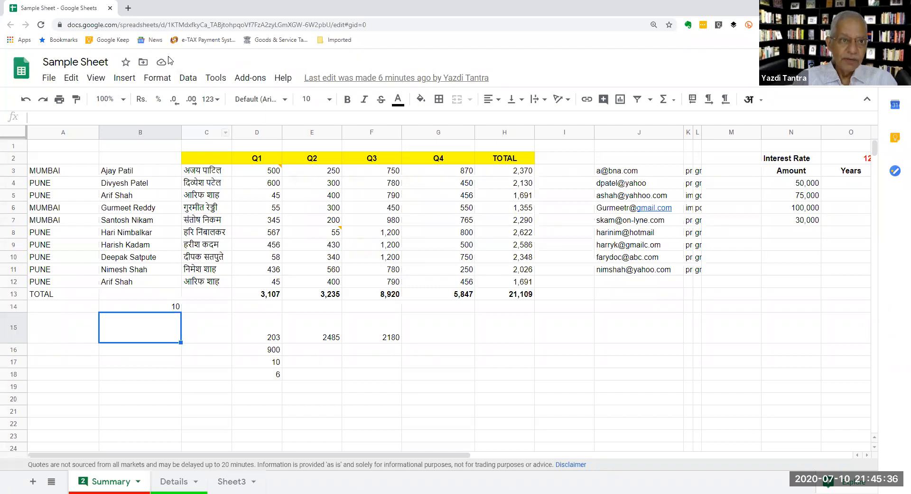
mouse_move(162, 67)
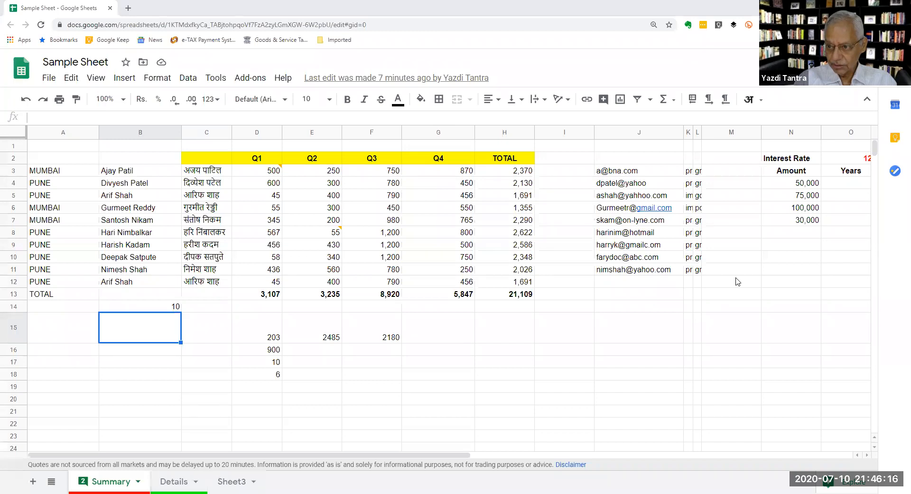
Select the Q1 values D3:D12 and bring up the named ranges to review the ones already defined.
mouse_move(260, 173)
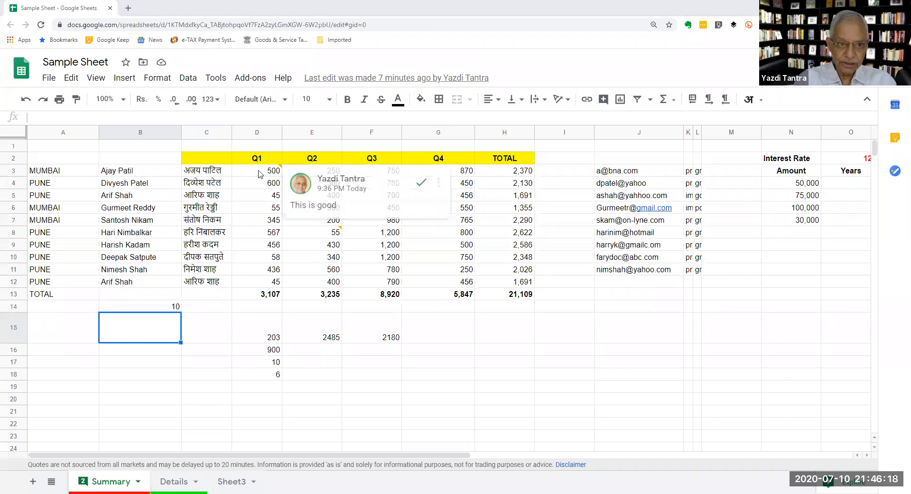
drag(261, 174, 262, 287)
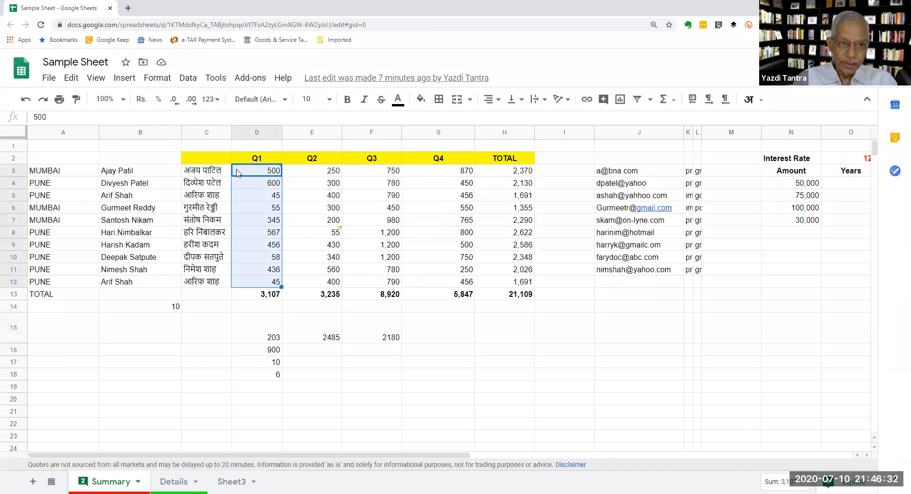
click(188, 79)
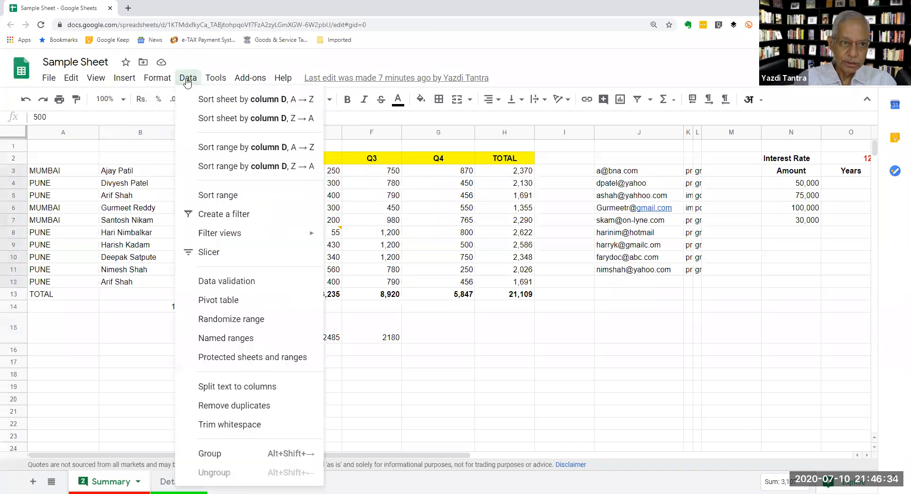
click(252, 339)
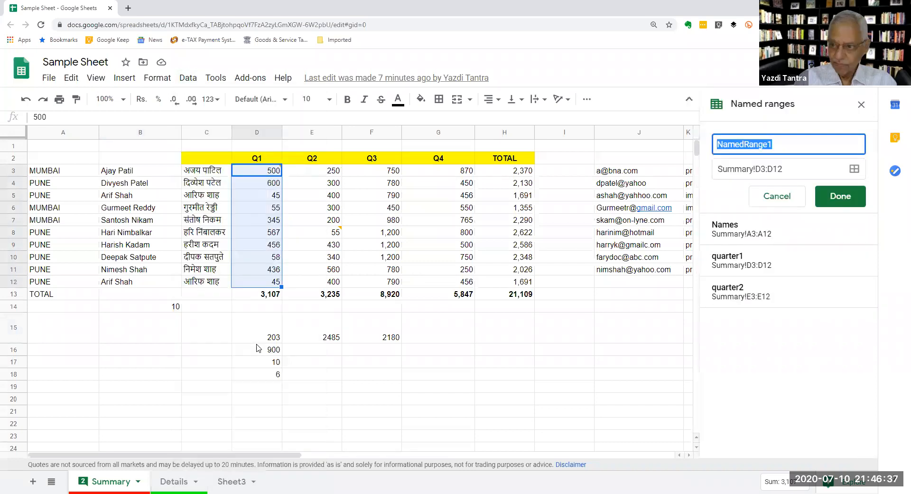
click(835, 296)
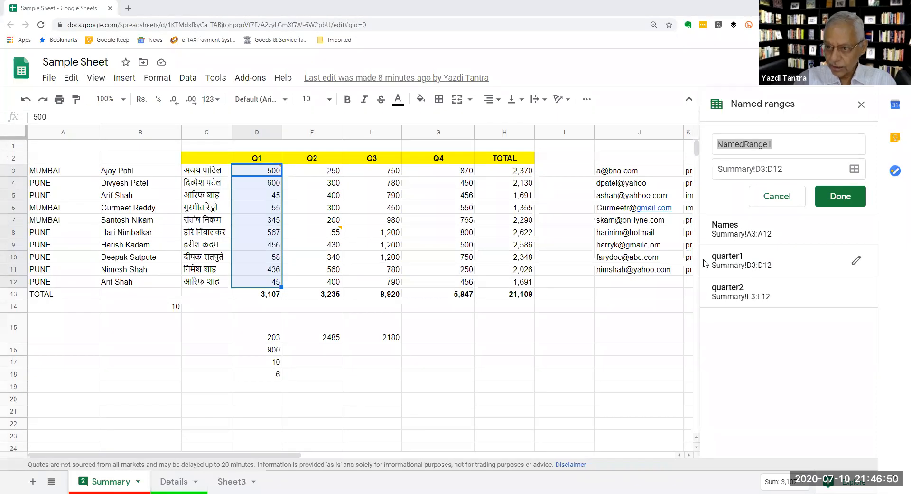
Change the Q1 total formula in D13 to =sum(quarter1), using the named range instead of the cell references.
mouse_move(258, 177)
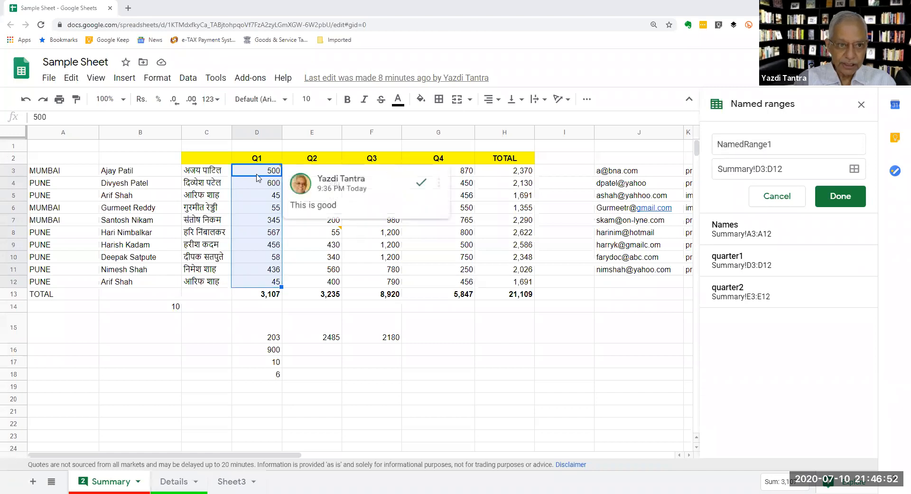
click(261, 295)
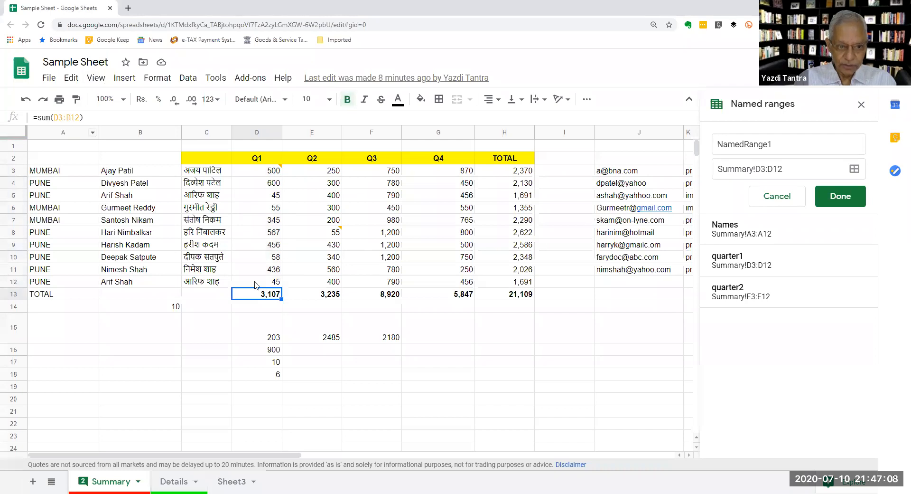
double_click(264, 297)
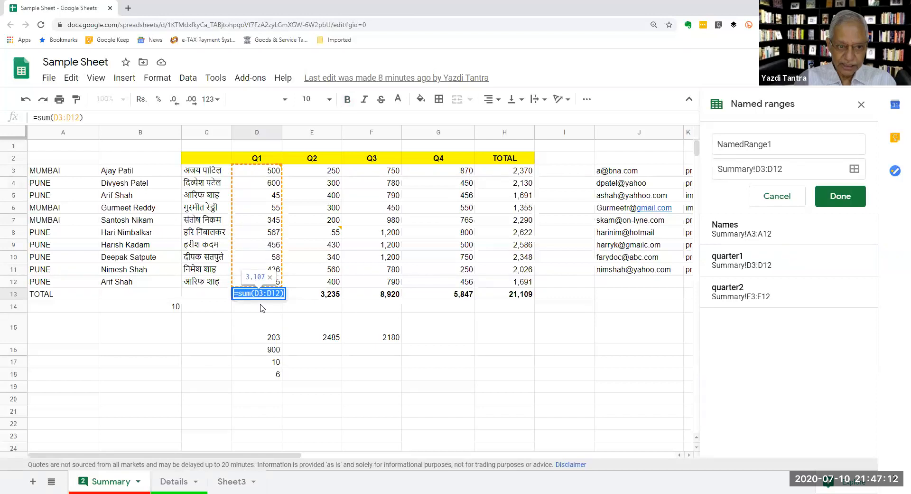
key(End)
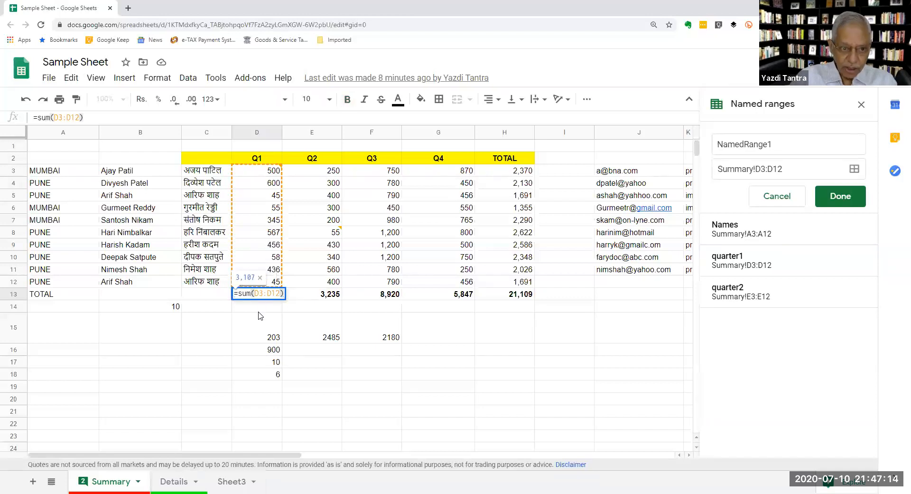
key(Left)
key(Left)
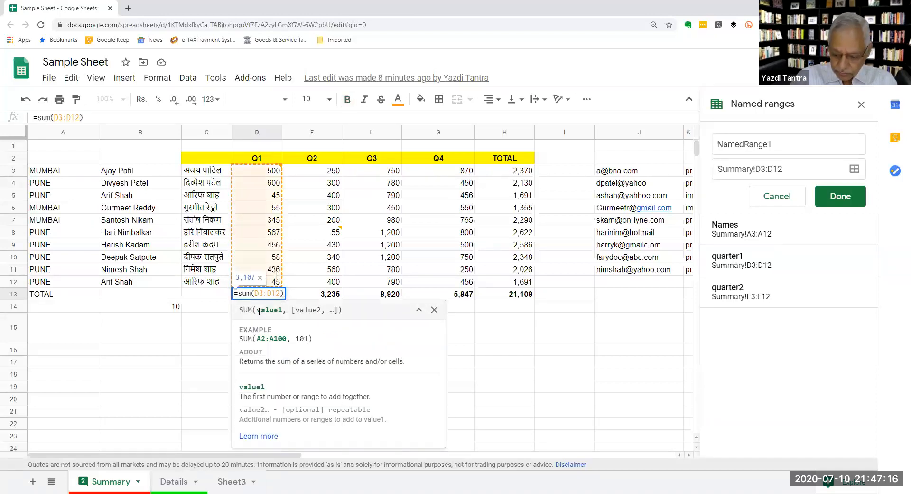
key(BackSpace)
key(BackSpace)
key(BackSpace)
key(BackSpace)
key(BackSpace)
key(Delete)
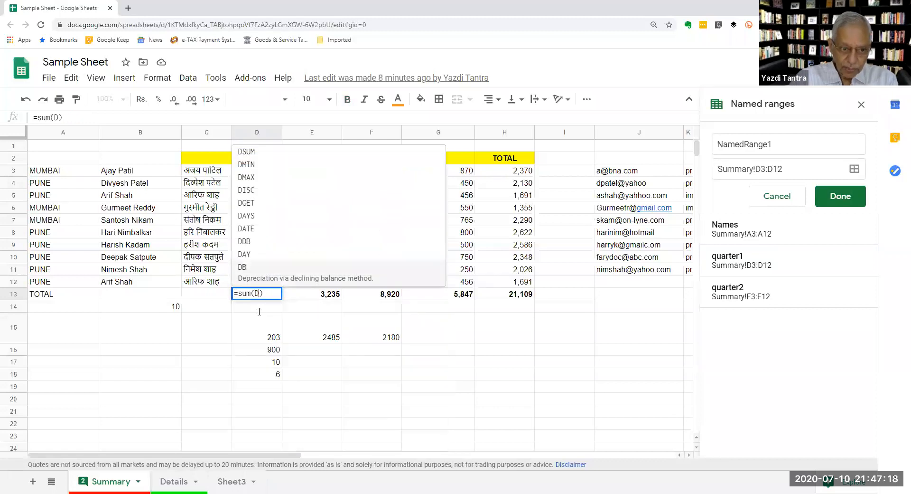
text(q)
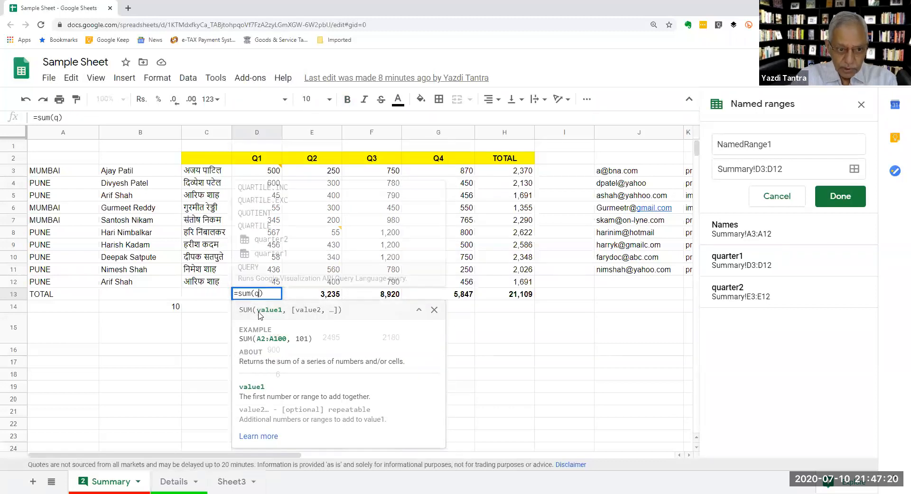
text(a)
key(BackSpace)
text(ua)
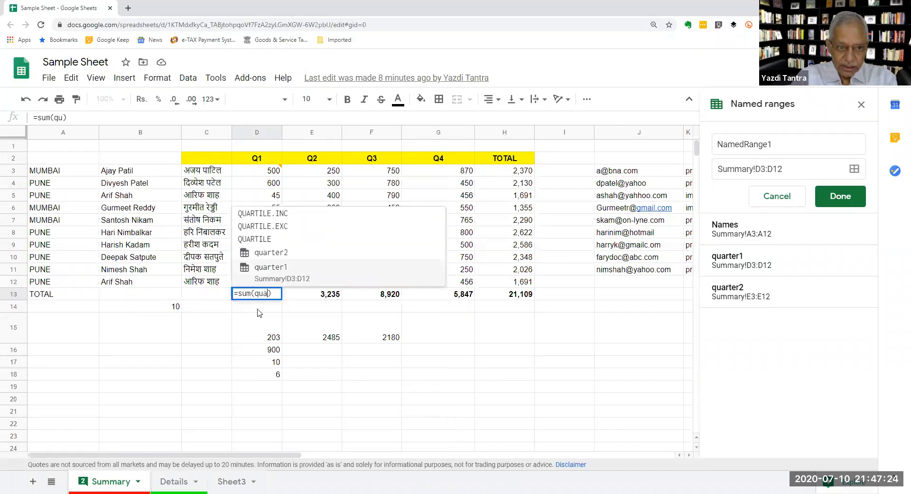
click(293, 273)
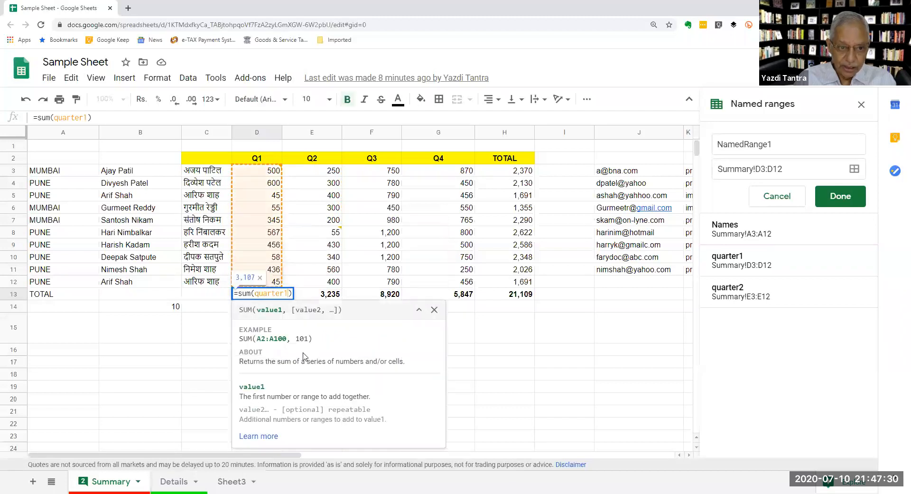
key(Return)
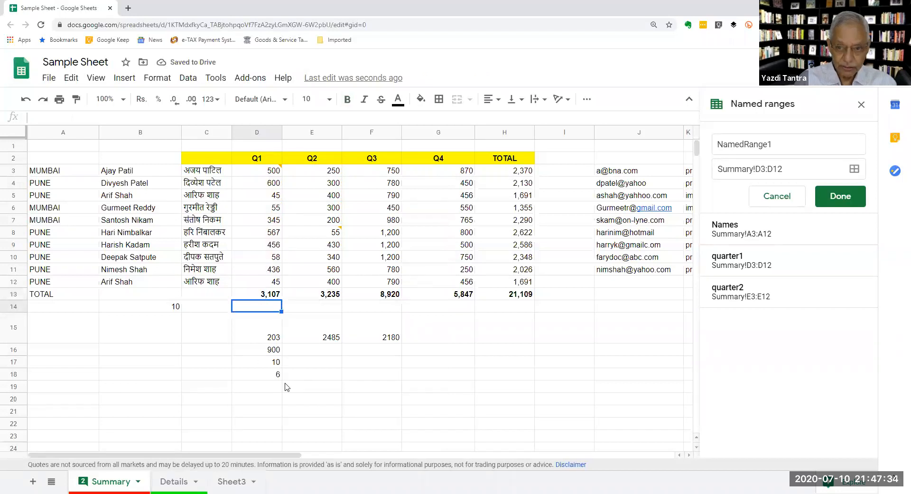
Change the Q2 total formula in E13 to =SUM(quarter2), using the named range instead of the cell references.
mouse_move(742, 306)
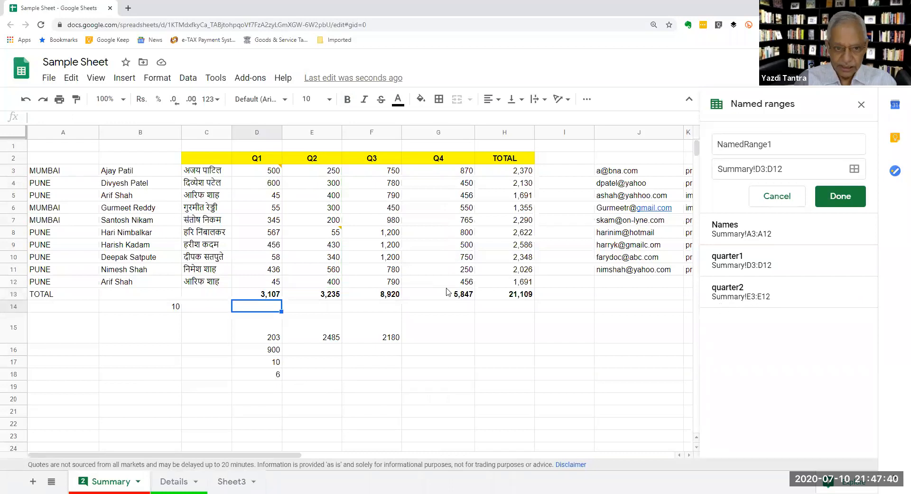
click(325, 297)
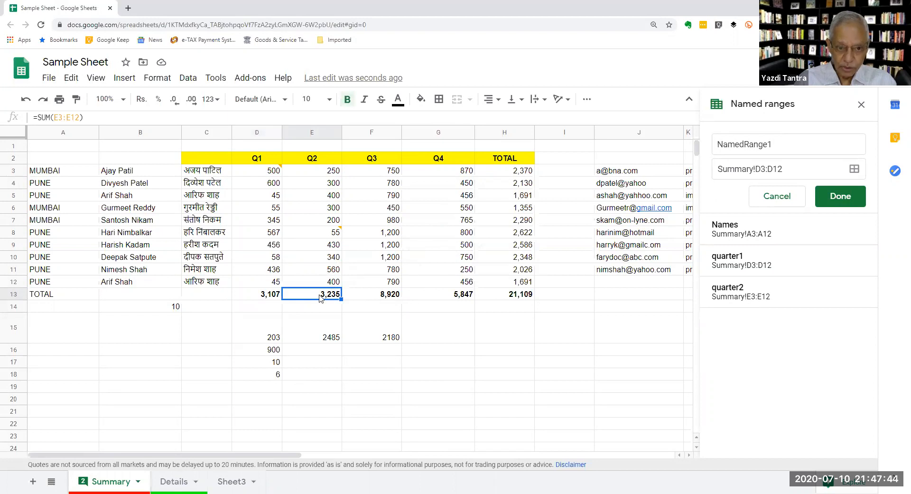
double_click(320, 295)
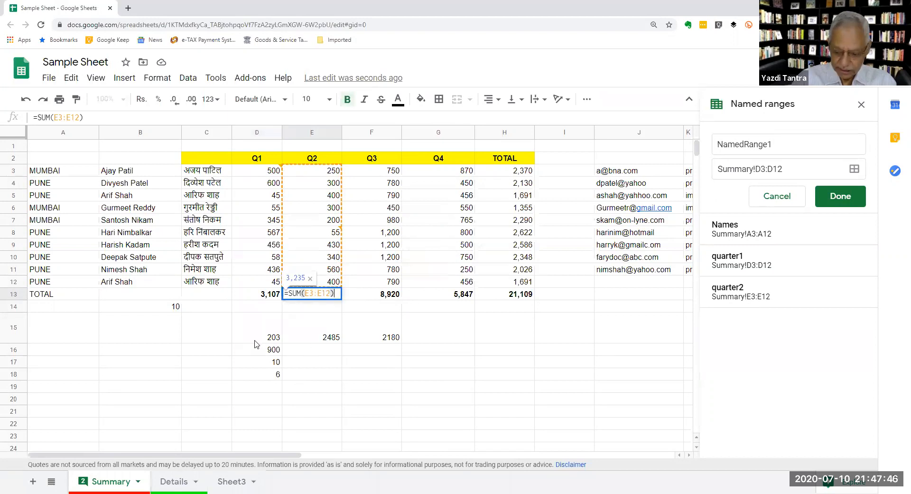
key(BackSpace)
key(BackSpace)
key(BackSpace)
key(BackSpace)
key(BackSpace)
key(BackSpace)
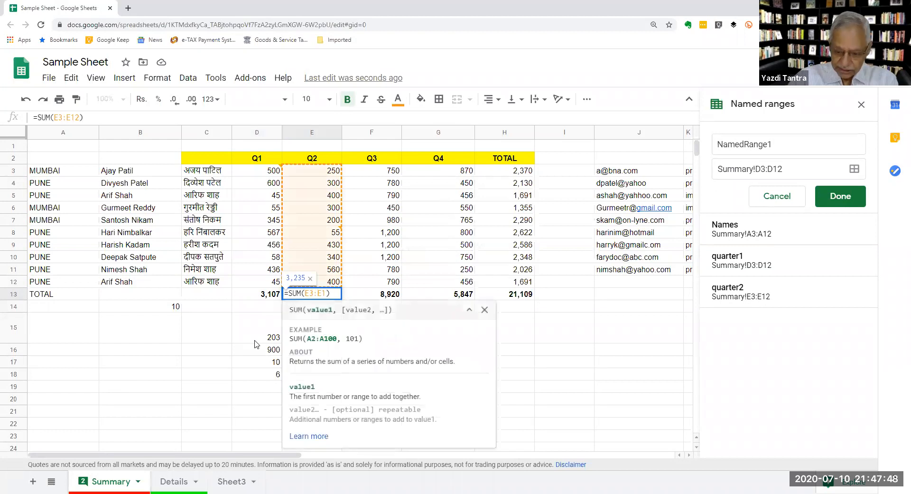
key(BackSpace)
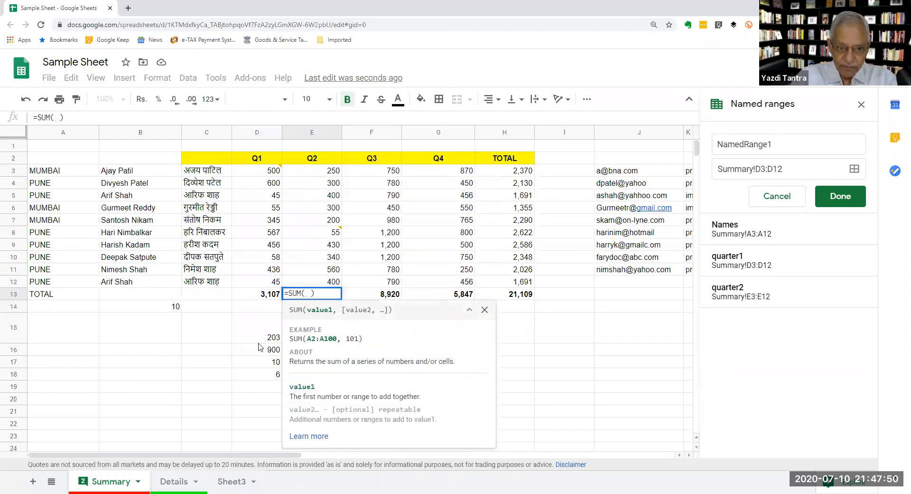
text(quartere)
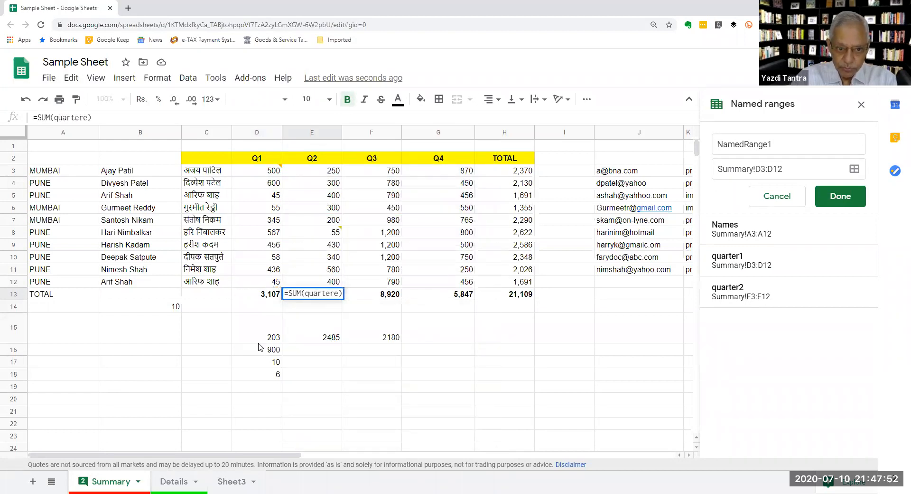
key(BackSpace)
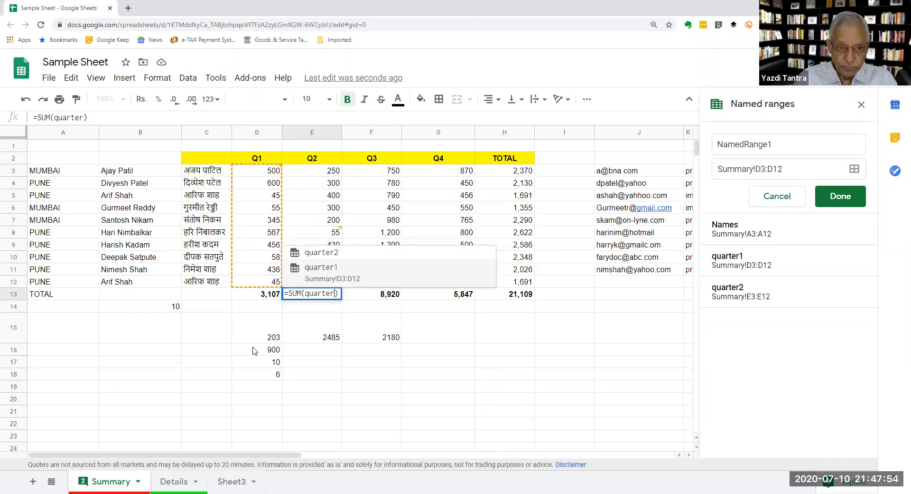
click(316, 254)
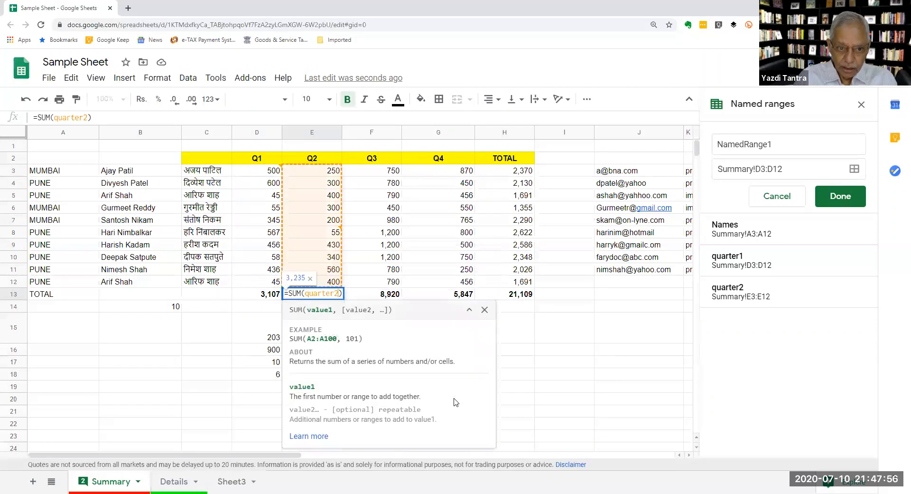
key(Return)
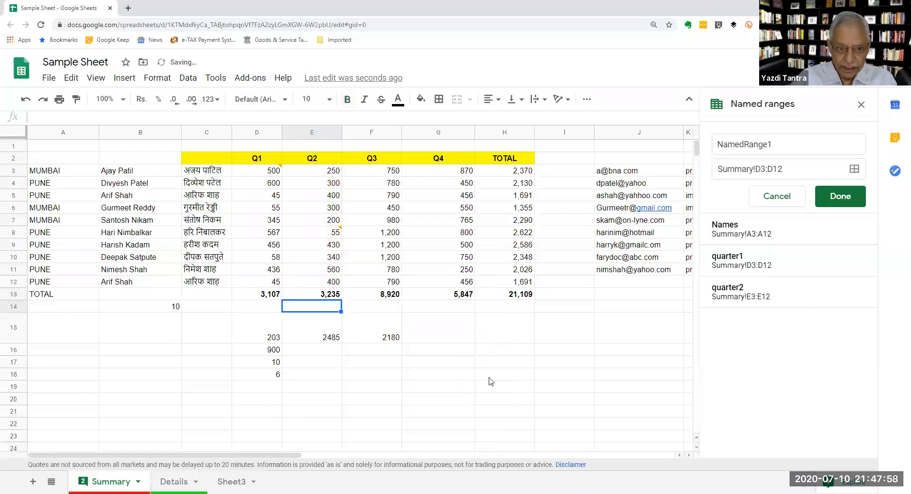
Review the Q2 total formula in E13 and the Q2 and Q1 value ranges in rows 3 to 12.
click(315, 299)
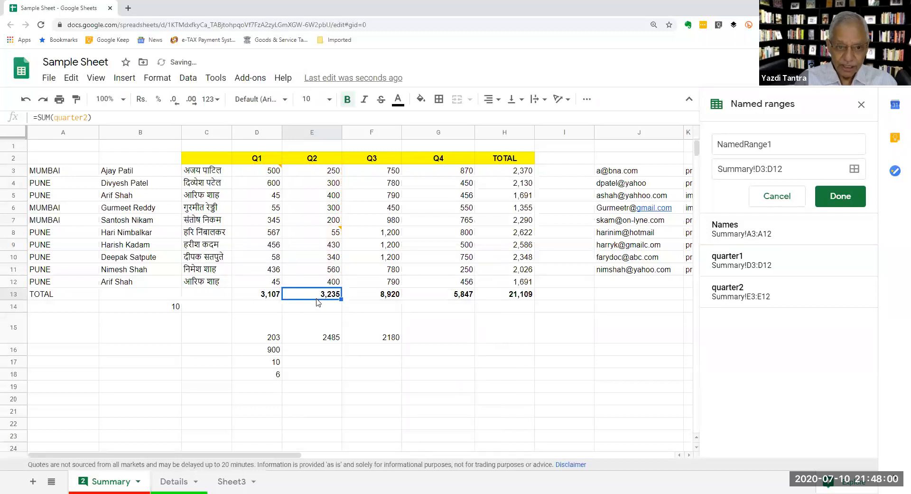
click(304, 172)
drag(304, 172, 311, 282)
drag(247, 171, 251, 284)
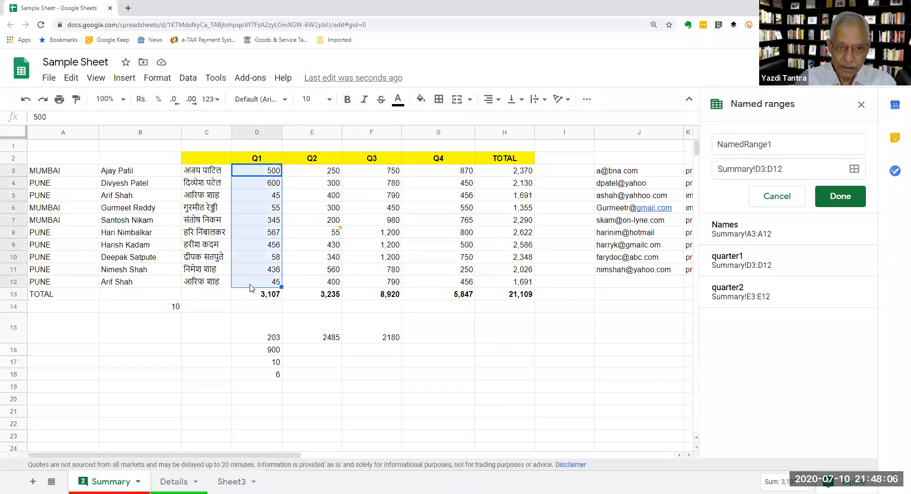
Define a named range called quarter3 for the Q3 values F3:F12.
click(379, 175)
drag(379, 174, 381, 285)
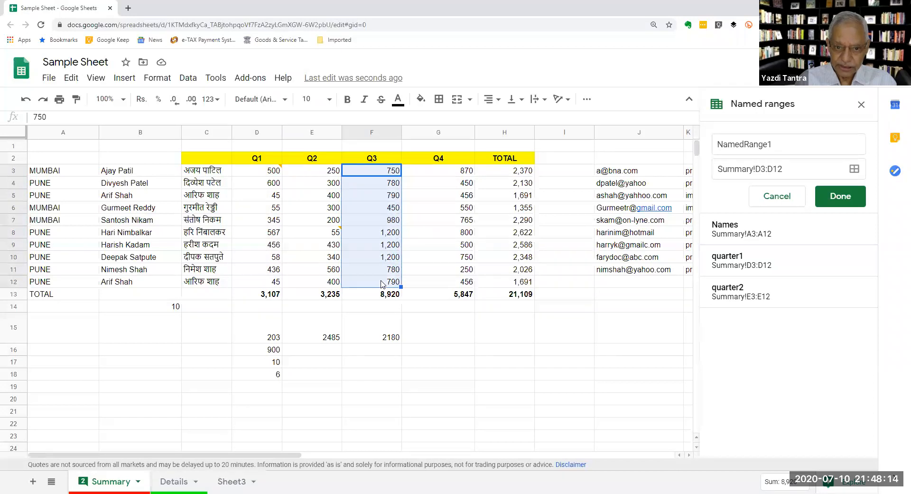
click(186, 80)
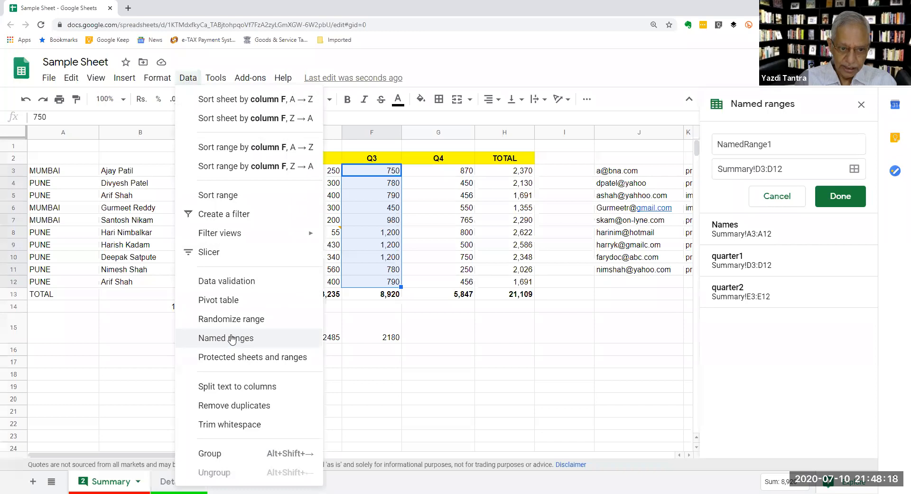
click(266, 337)
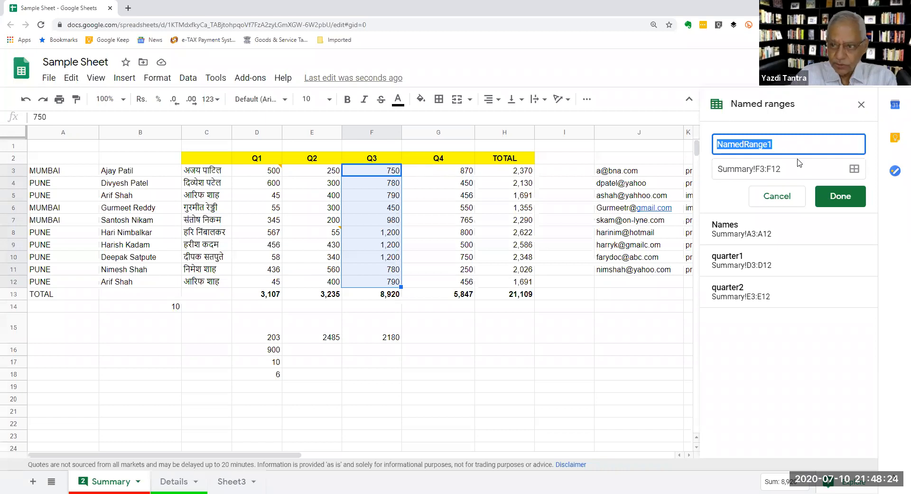
text(Q)
key(BackSpace)
text(quarter3)
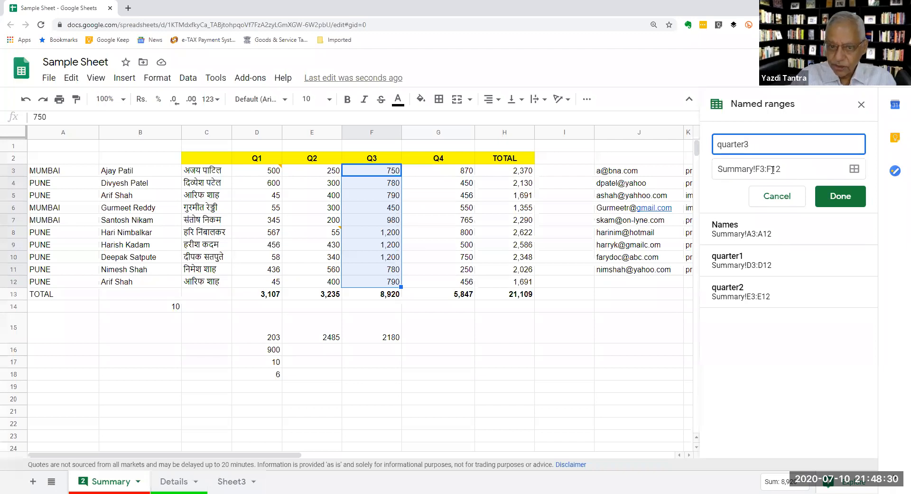
click(834, 204)
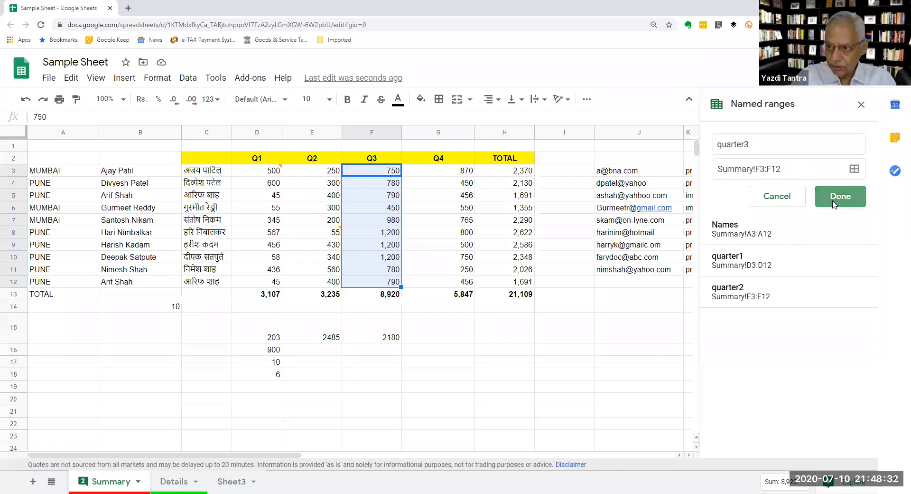
Review the Q3 values F3:F12 and compare the total formulas in D13 to G13.
drag(391, 231, 391, 269)
click(433, 213)
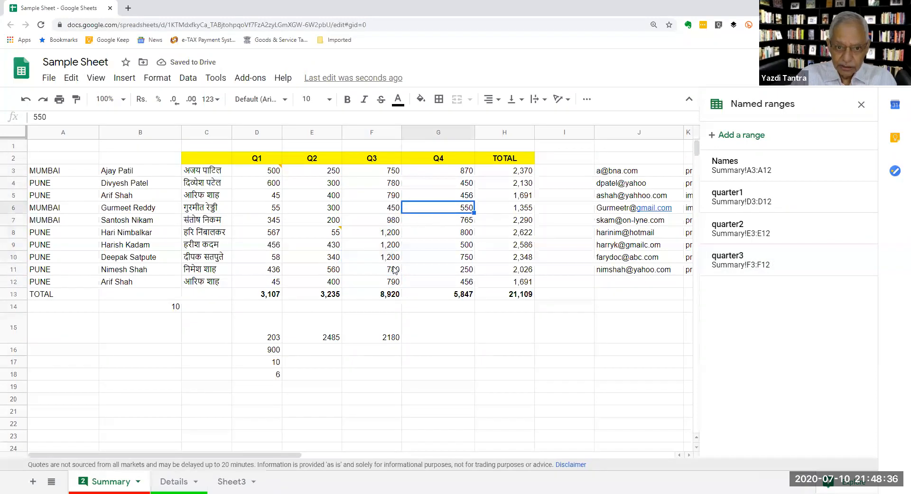
click(384, 171)
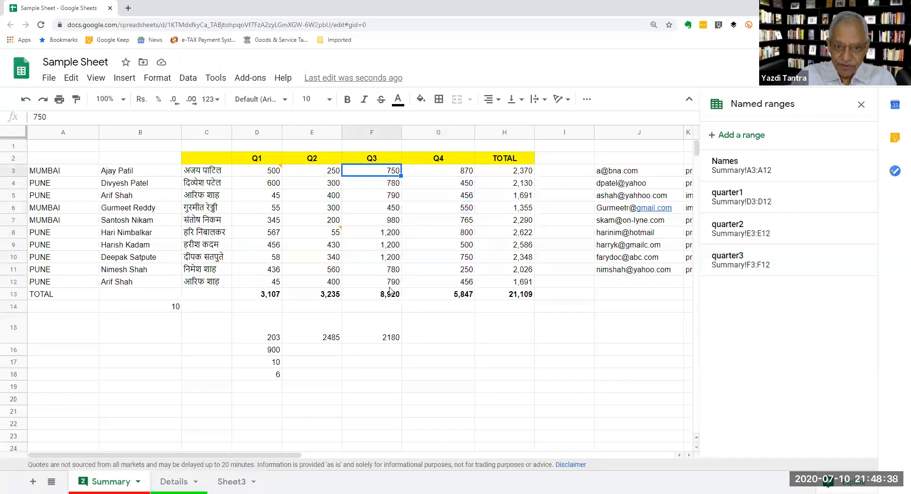
drag(384, 171, 378, 283)
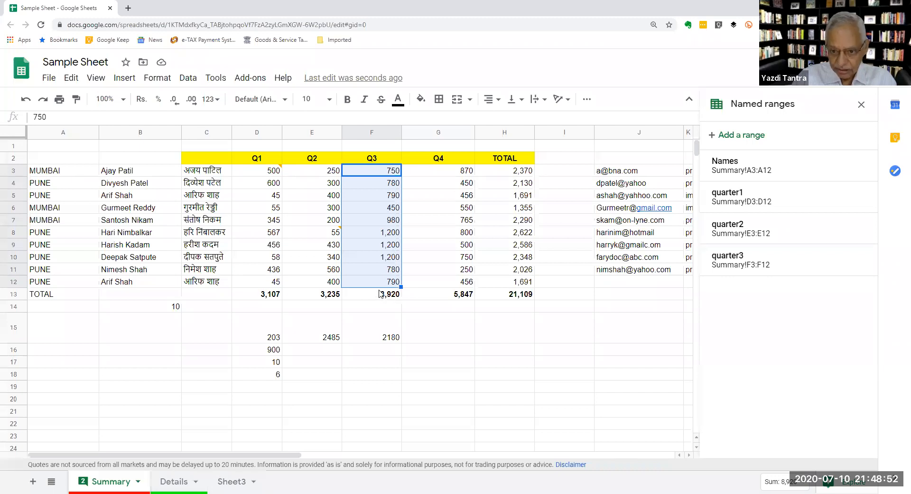
click(269, 298)
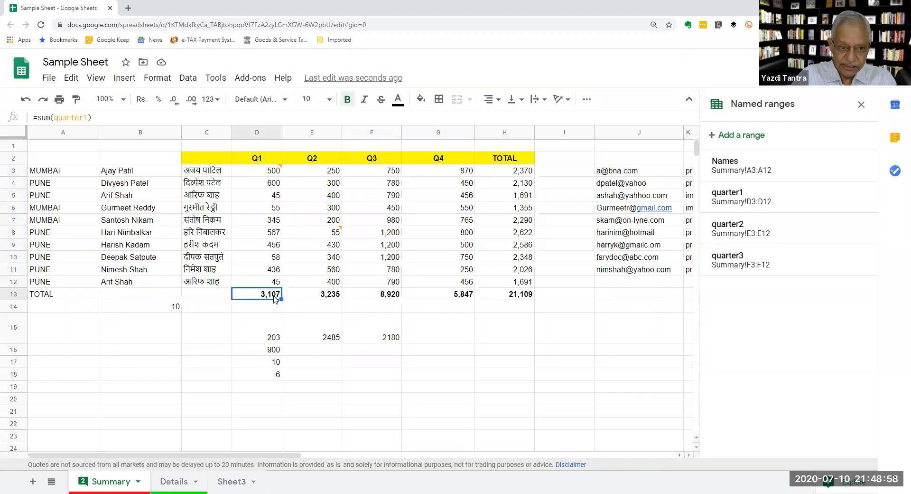
click(321, 299)
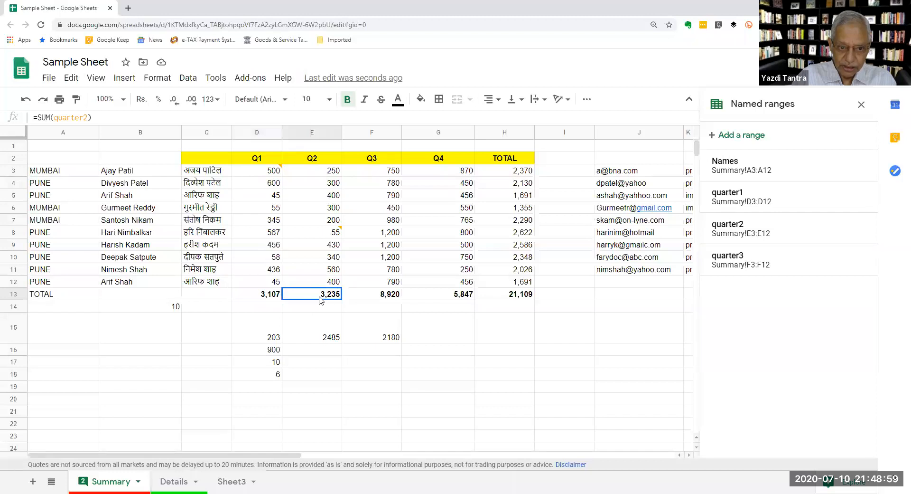
click(386, 299)
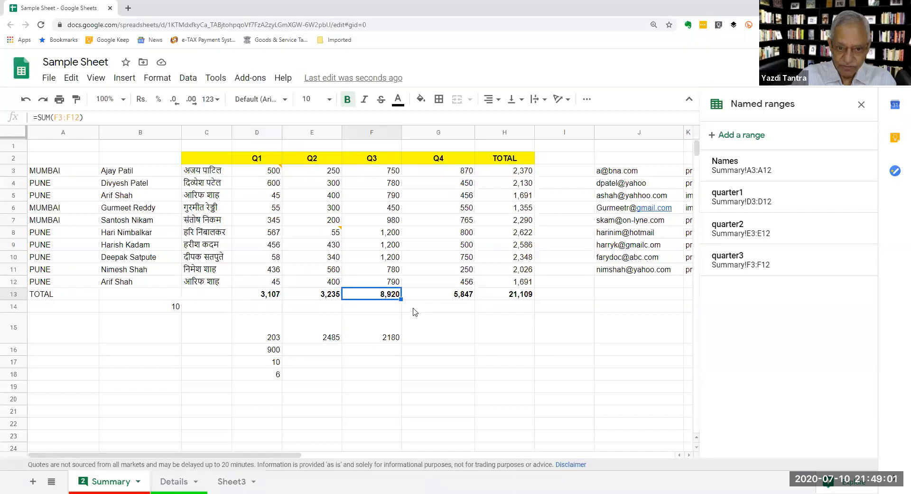
click(460, 298)
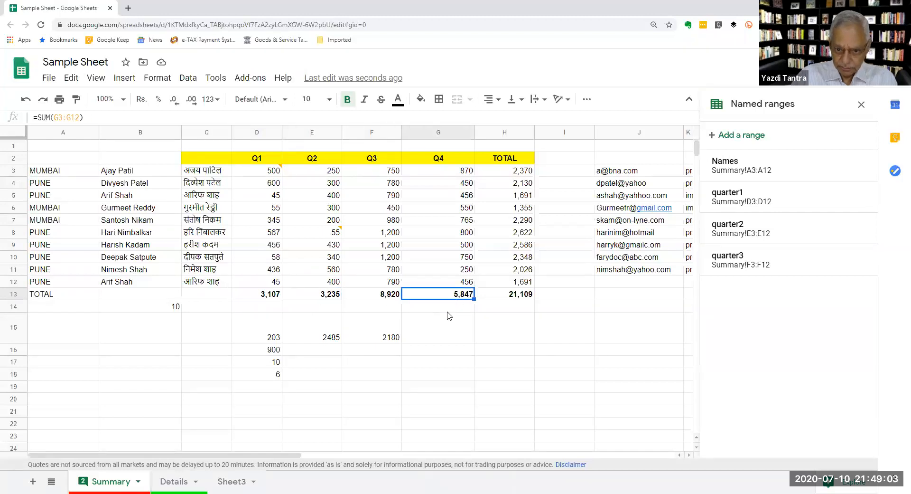
Enter =count(quarter1) in D14 to count the Q1 values by their named range, and check the formula.
click(272, 308)
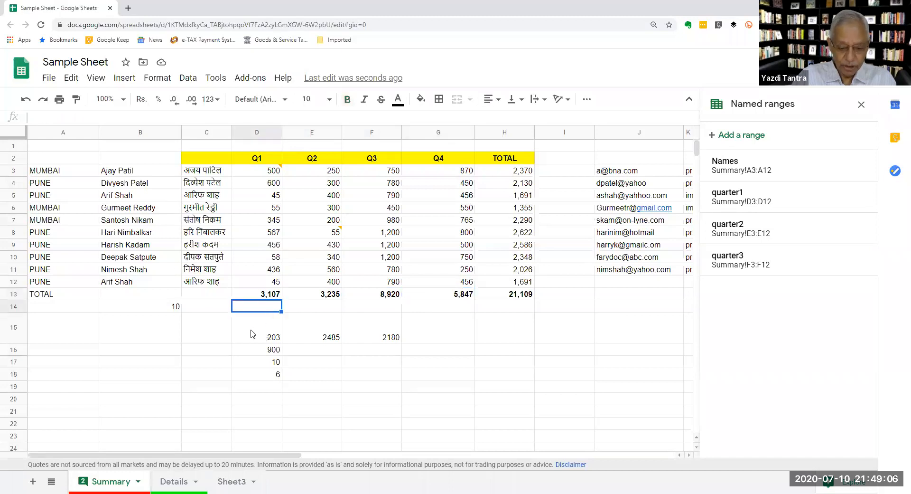
text(=count)
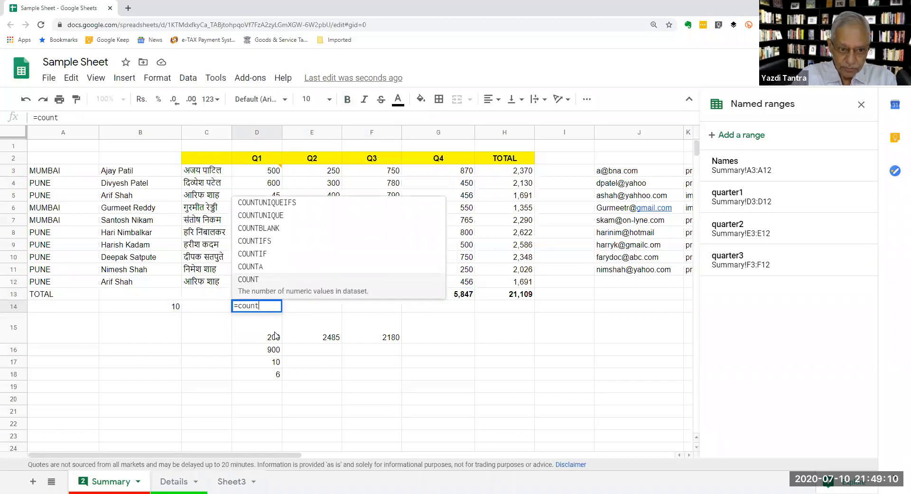
text(()
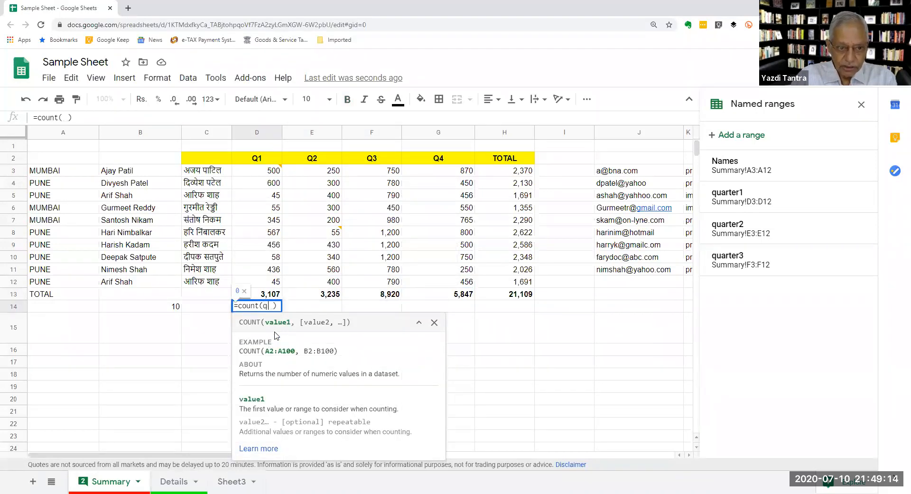
text(quarter1)
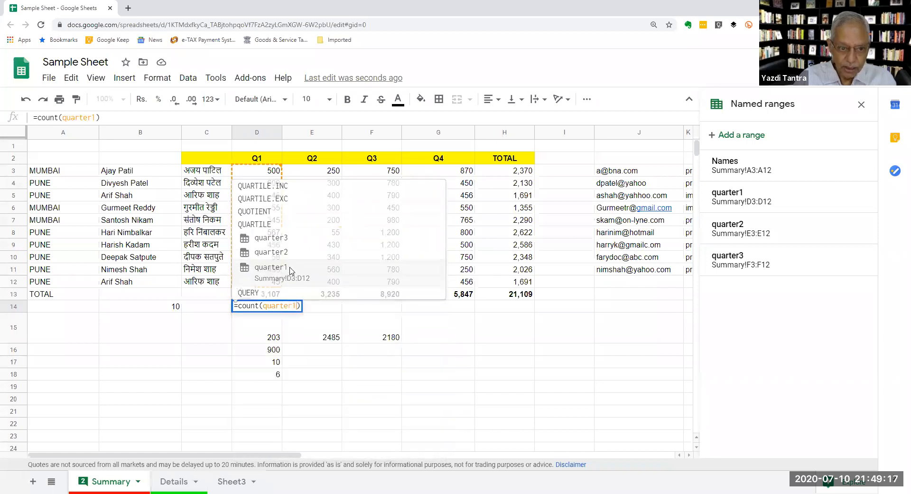
click(290, 266)
key(Return)
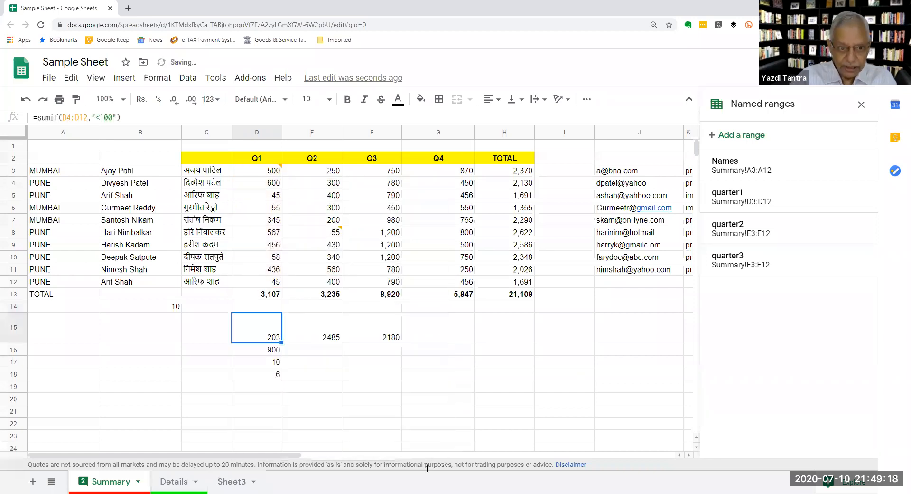
click(259, 309)
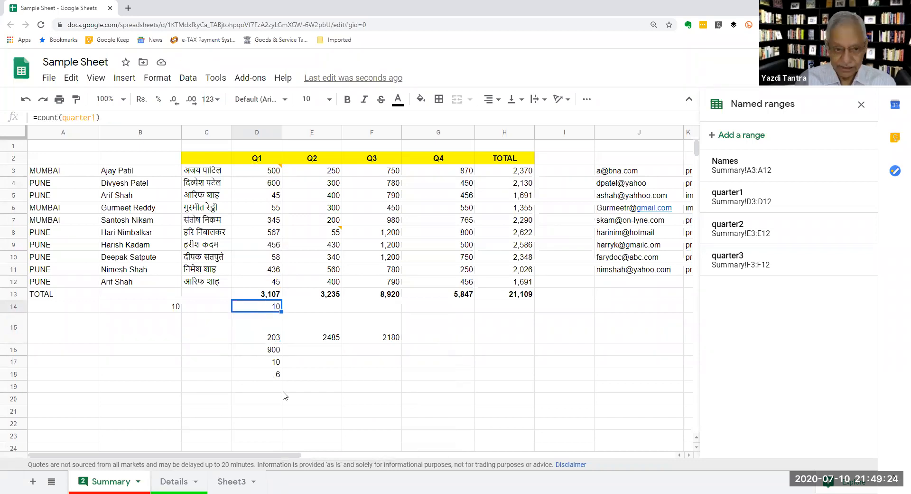
Select the Q1 values D3:D12, look up both places where a named range can be defined without choosing either, and return to D14.
drag(271, 172, 265, 283)
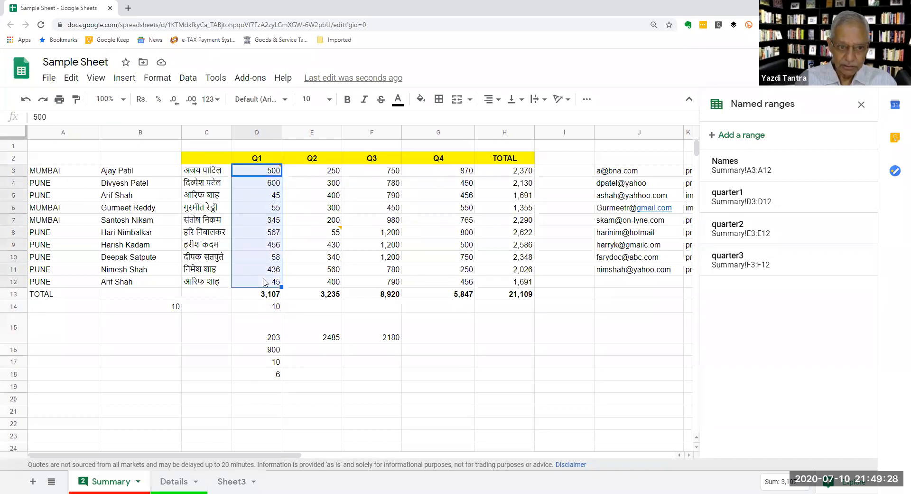
click(189, 79)
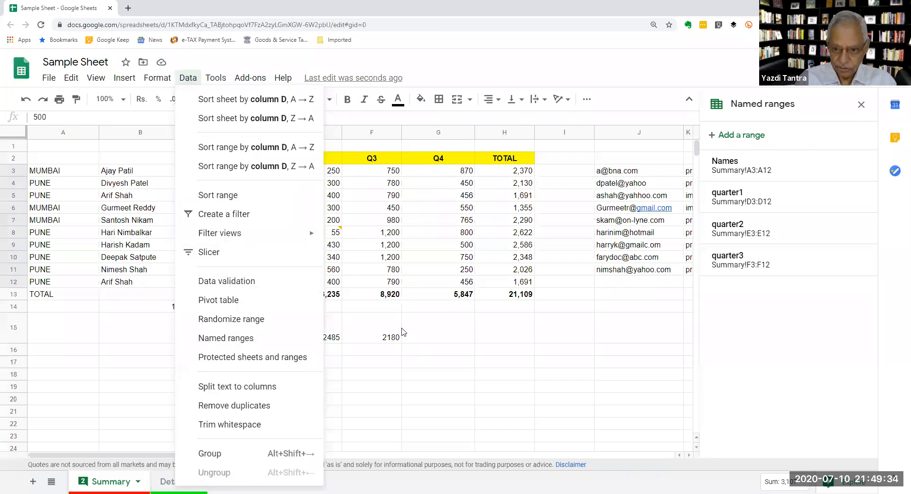
click(362, 307)
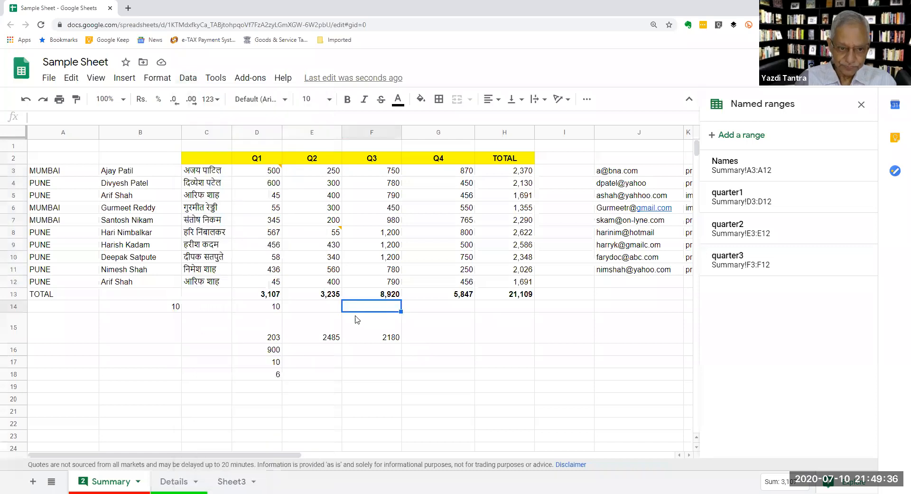
drag(265, 172, 261, 290)
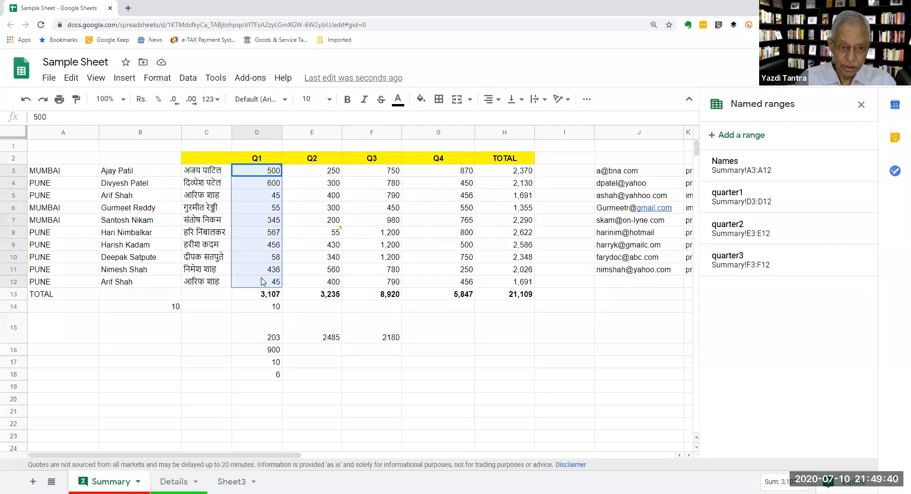
right_click(262, 282)
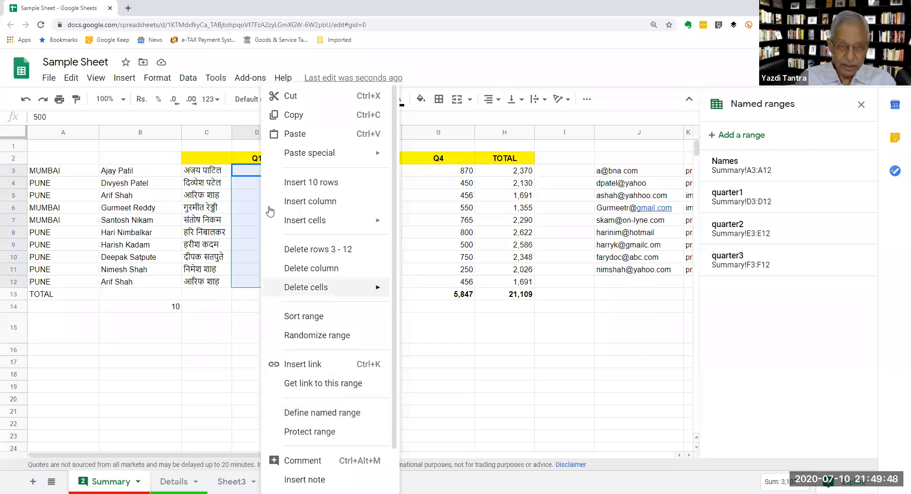
click(243, 309)
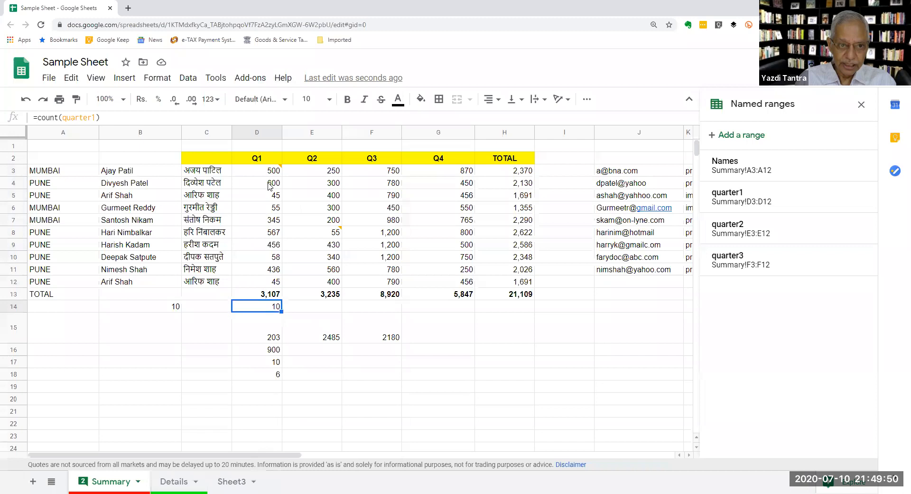
Define a named range called quarter4 for the Q4 values G3:G12.
drag(440, 175, 454, 292)
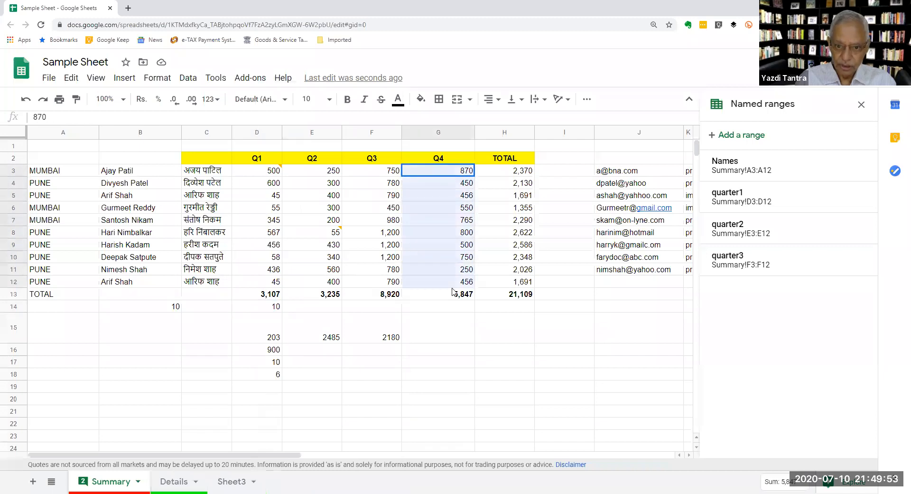
right_click(460, 241)
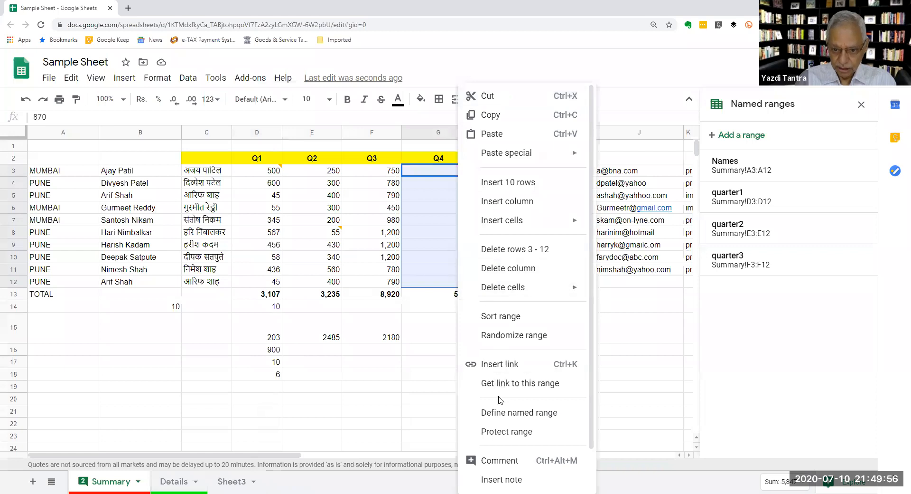
click(501, 413)
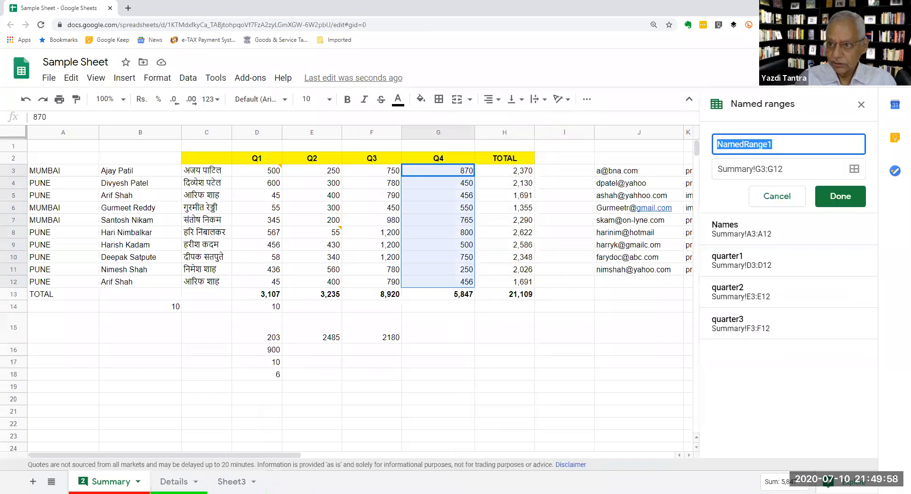
text(q)
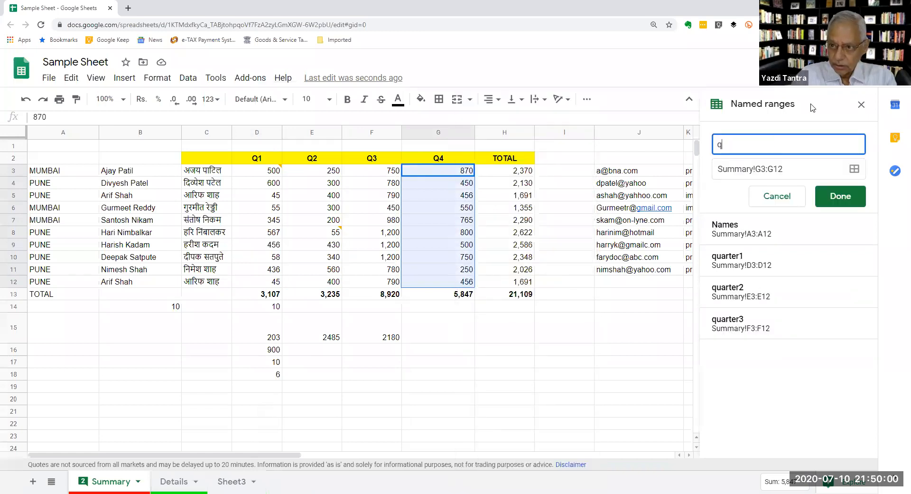
text(urrter4)
key(Return)
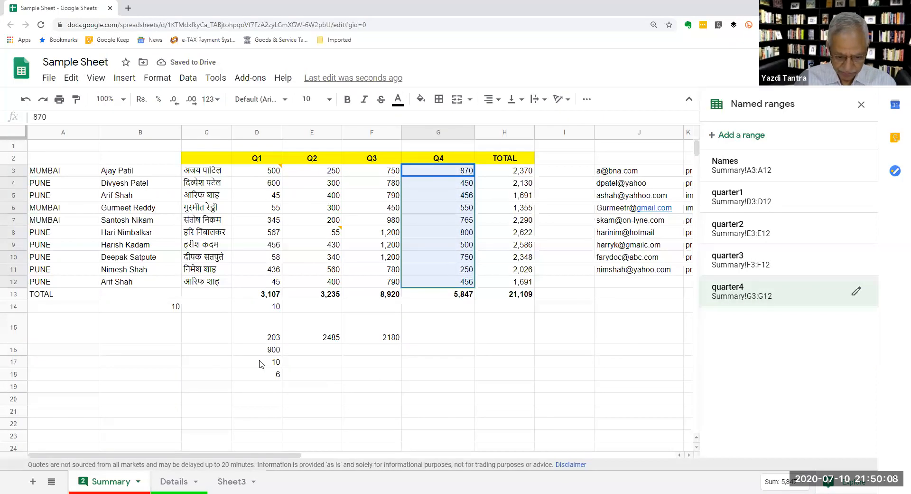
Enter =count(B3:B12) in B14 to try counting the text names with COUNT, and check the formula.
click(257, 304)
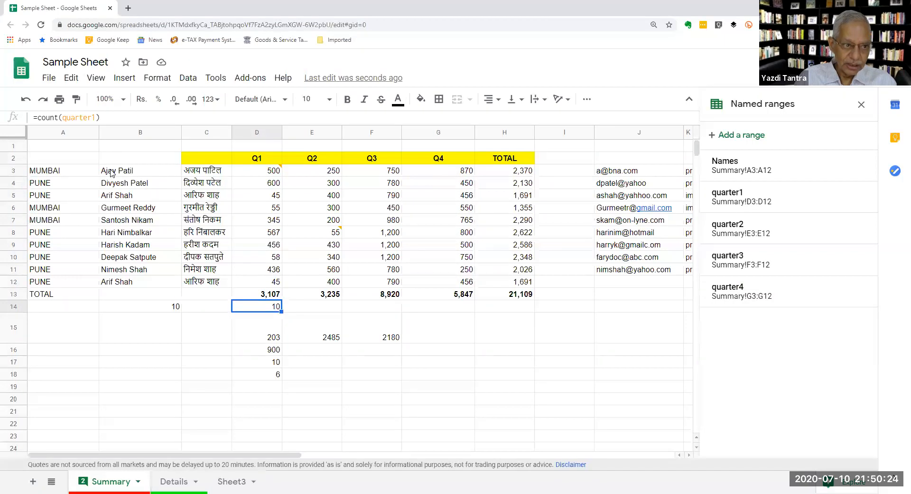
click(117, 308)
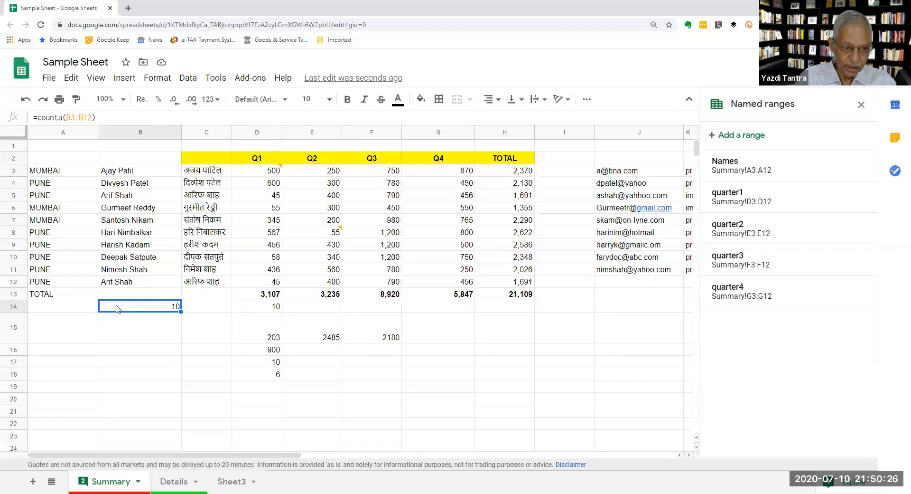
text(=count)
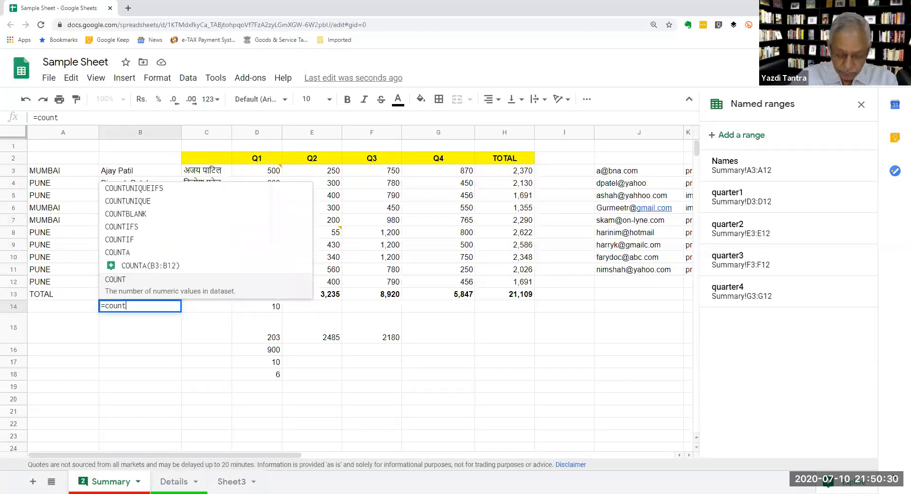
text(()
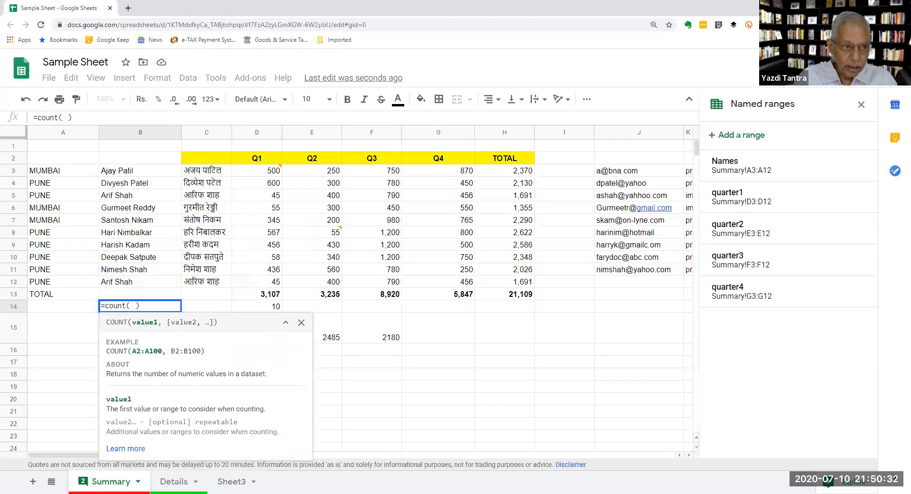
click(129, 173)
drag(130, 176, 141, 287)
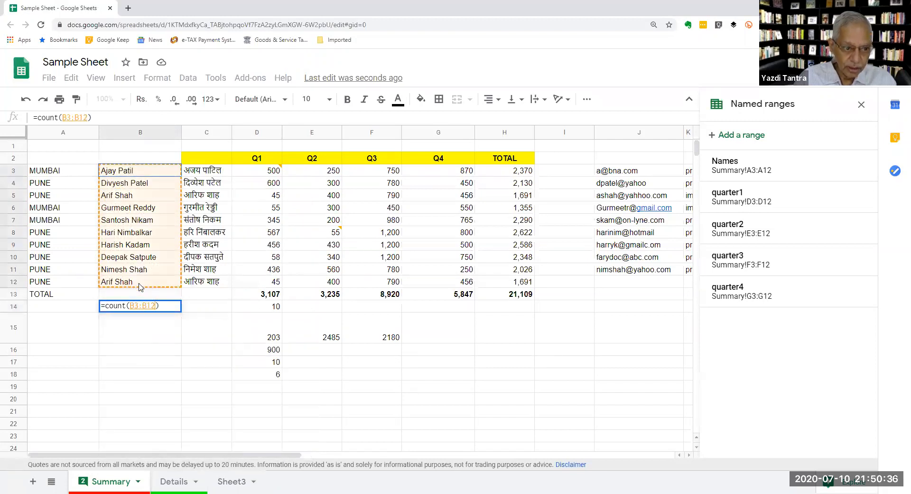
key(Return)
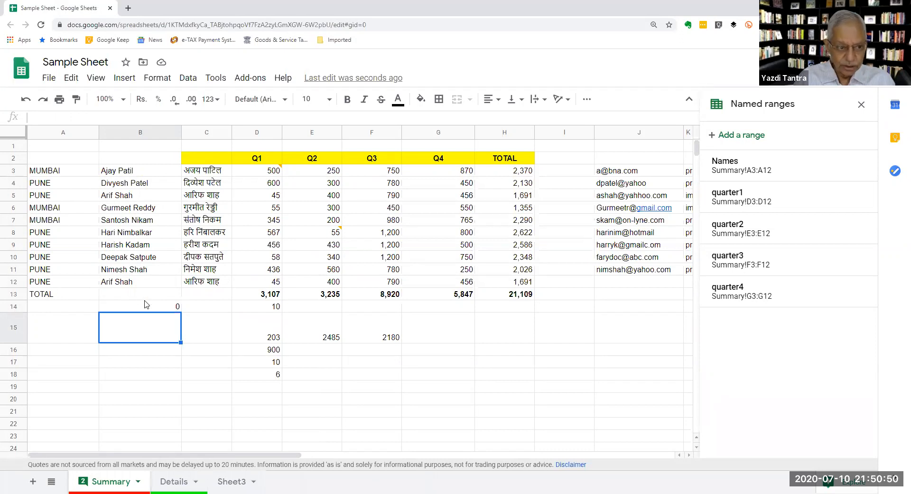
click(145, 306)
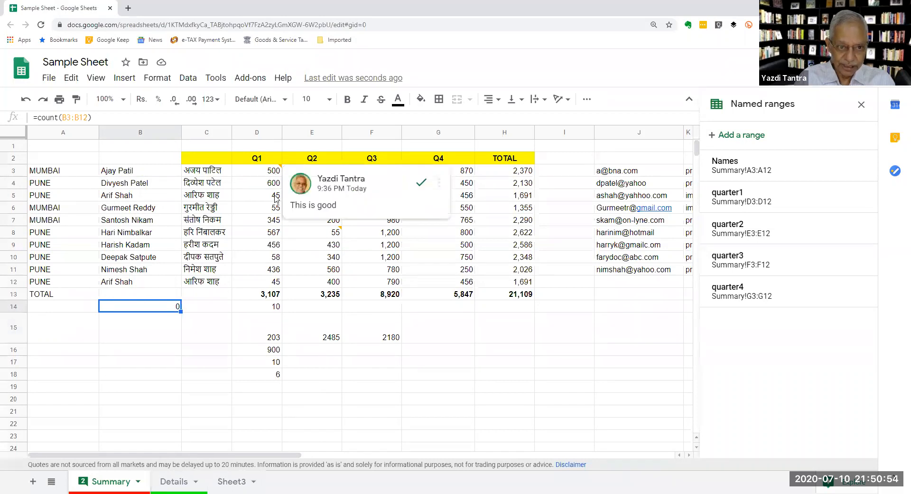
Change the function in B14 to COUNTA for the range B3:B12, and check the formula.
double_click(144, 306)
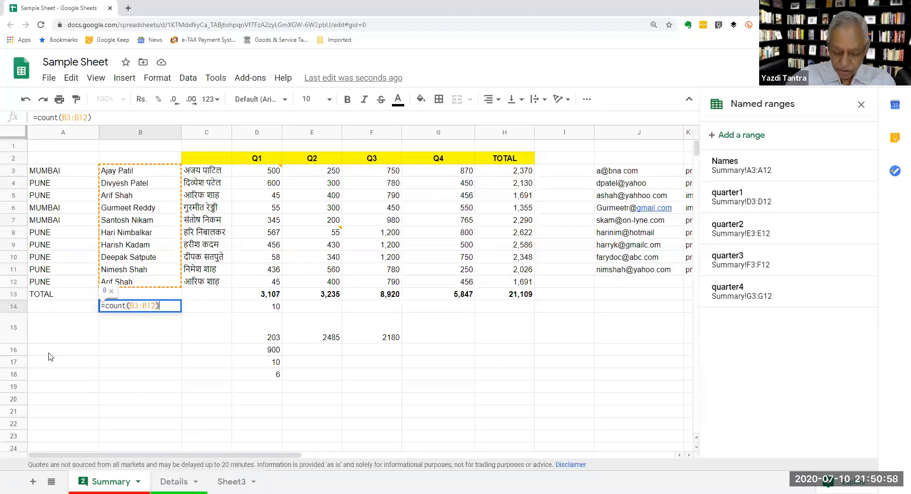
key(Left)
key(Left)
key(Left)
key(Left)
key(Left)
key(Left)
key(Left)
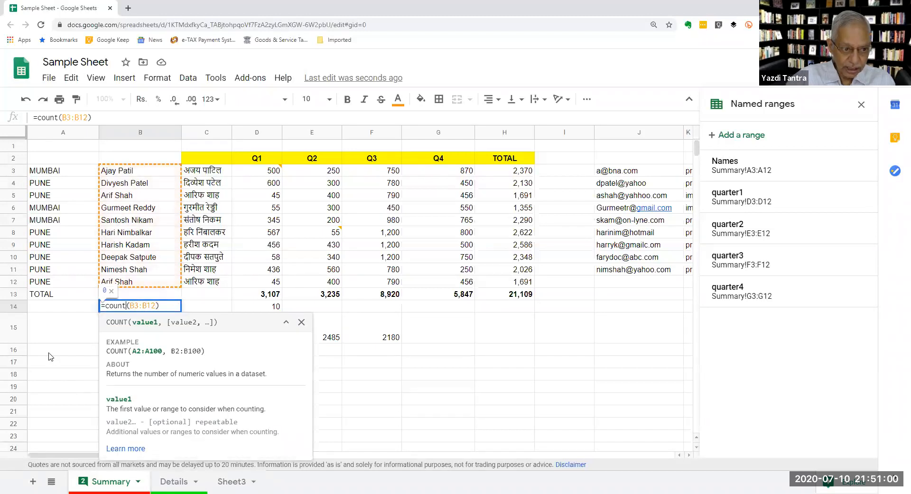
text(a)
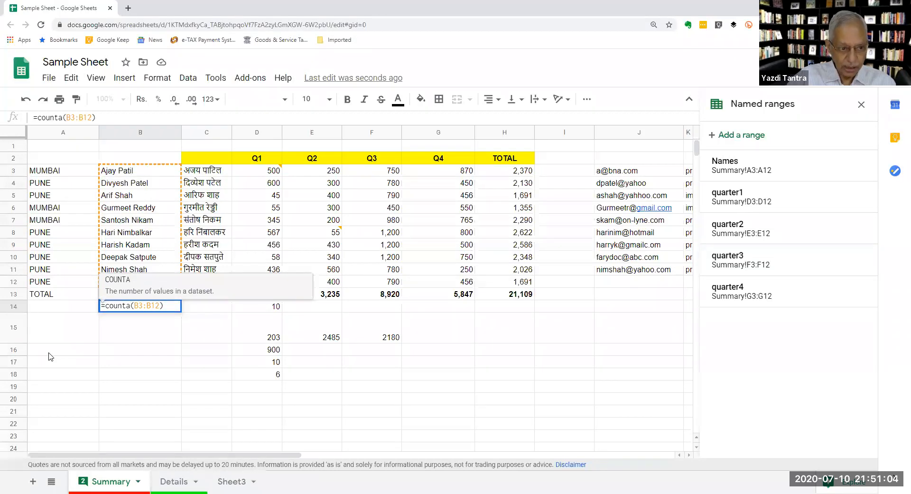
key(Tab)
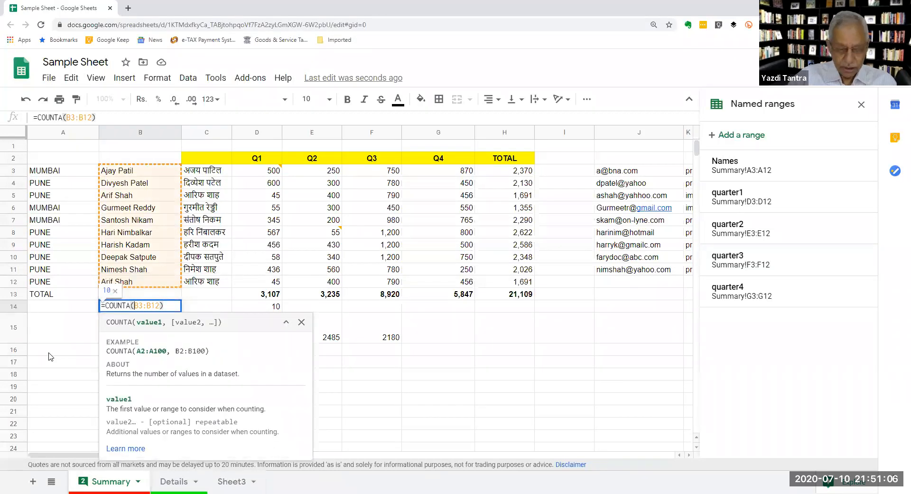
key(Return)
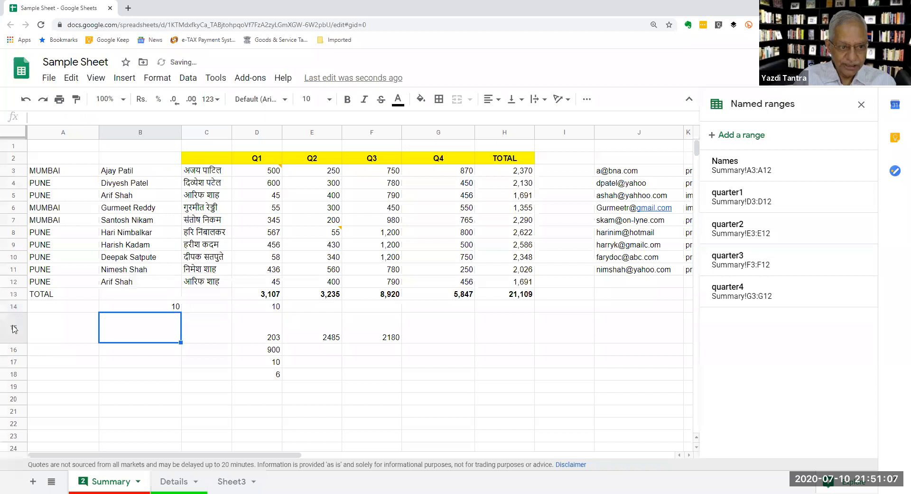
click(150, 311)
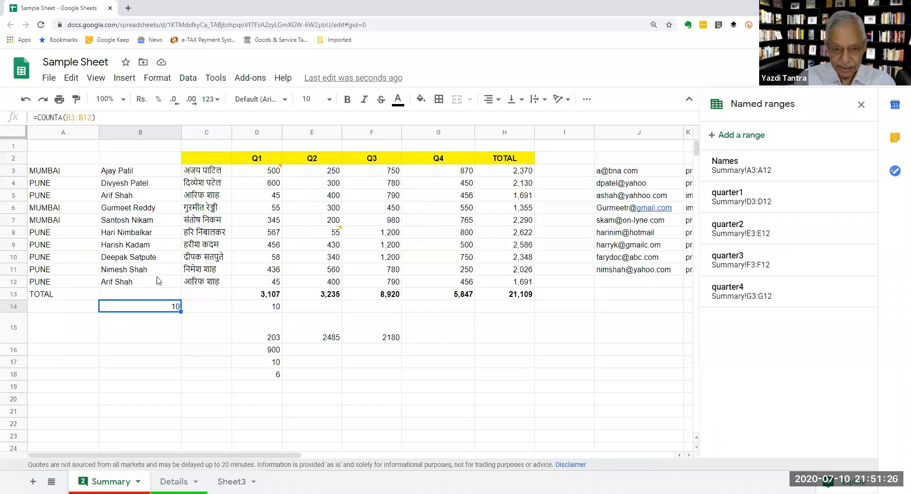
Close the named ranges list and review the sumif, count and countif formulas in D15 to D18.
click(860, 104)
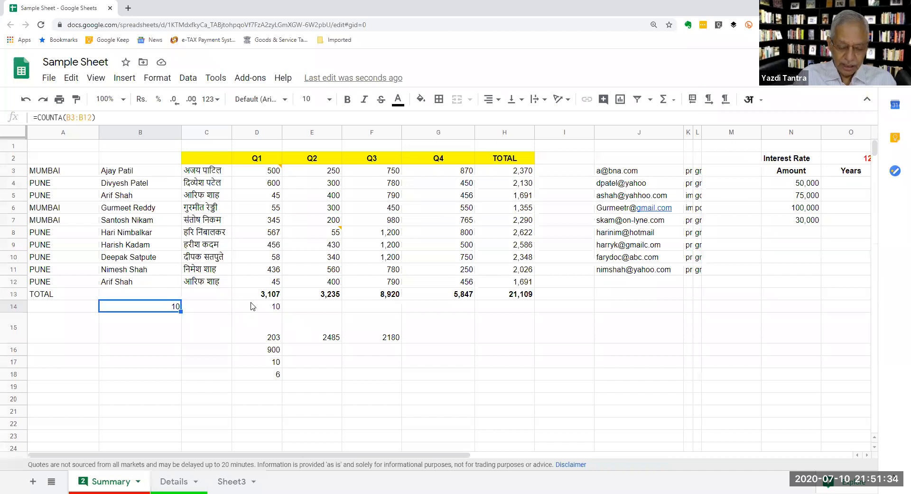
click(256, 341)
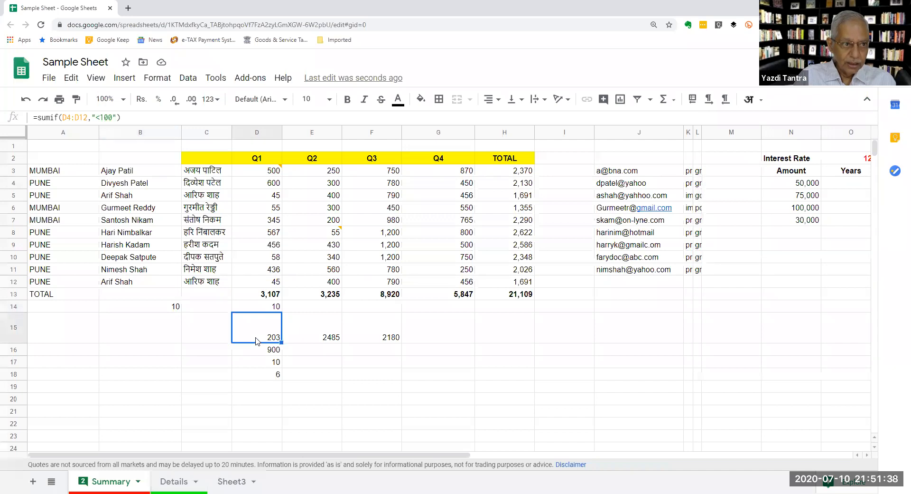
click(252, 351)
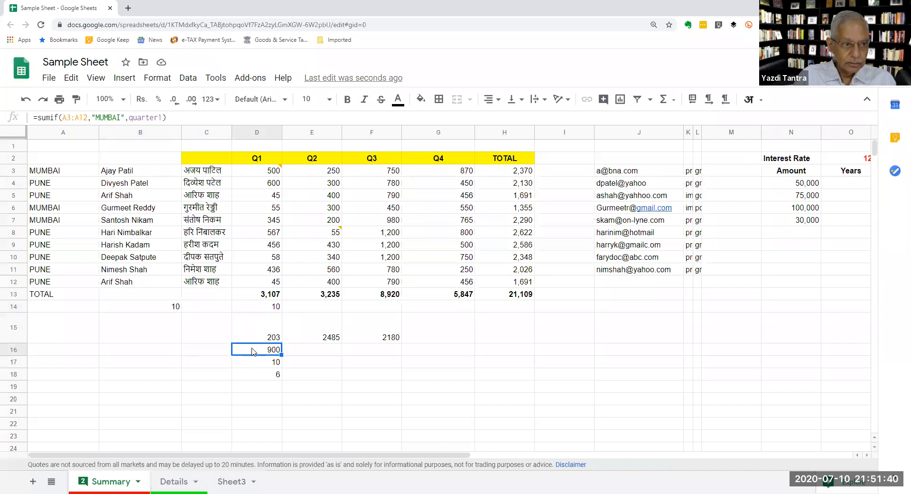
click(250, 363)
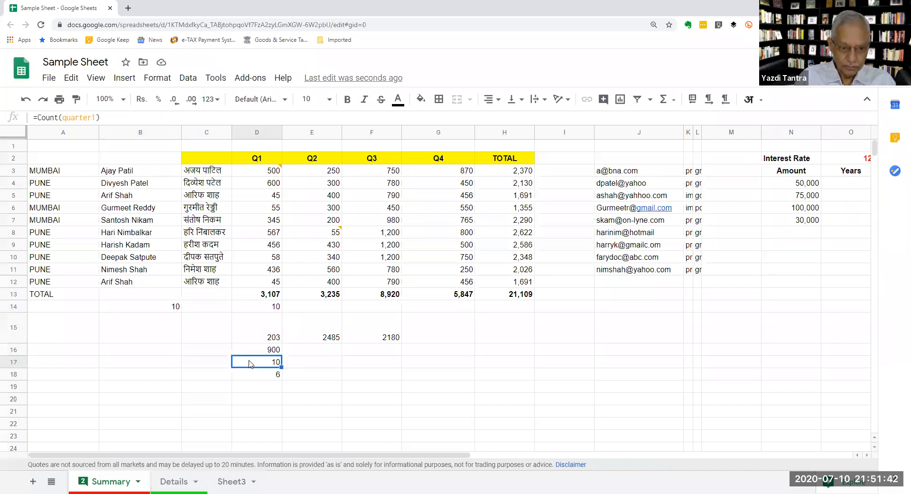
click(250, 374)
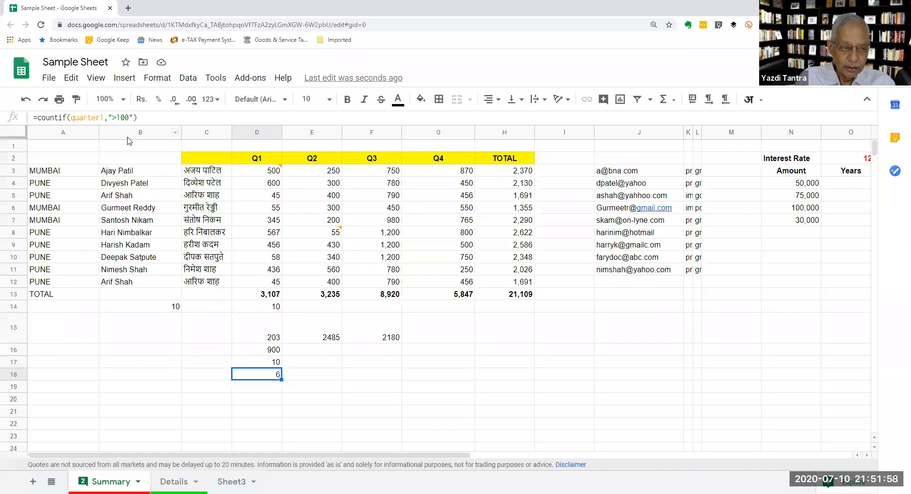
mouse_move(264, 172)
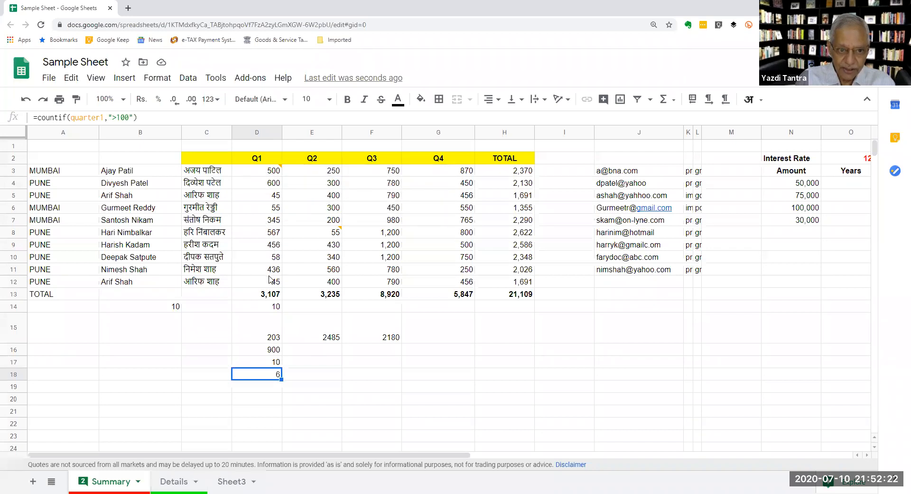
Inspect the range used by the countif formula in D18, and compare the formulas in D17, D16 and D15.
double_click(261, 376)
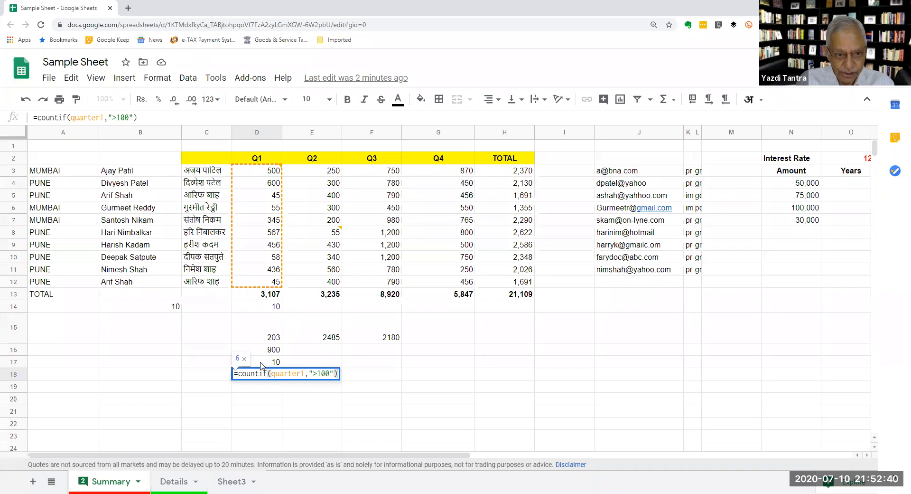
key(Return)
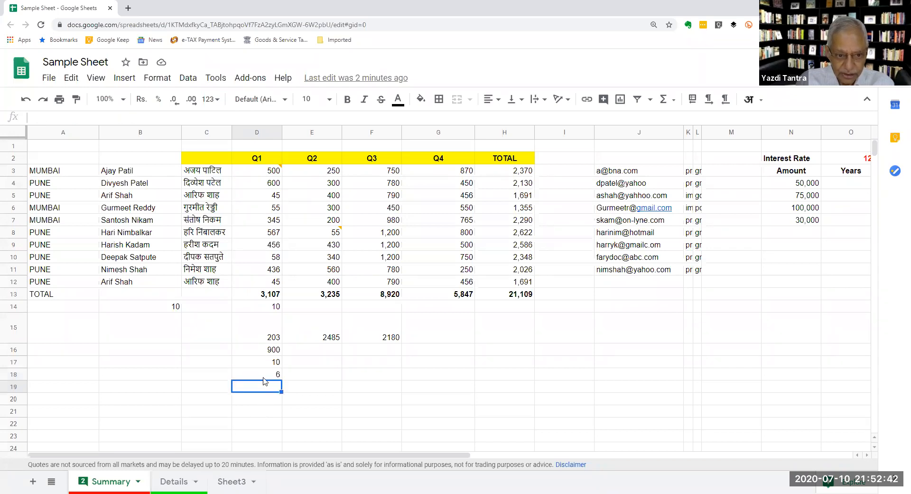
key(Up)
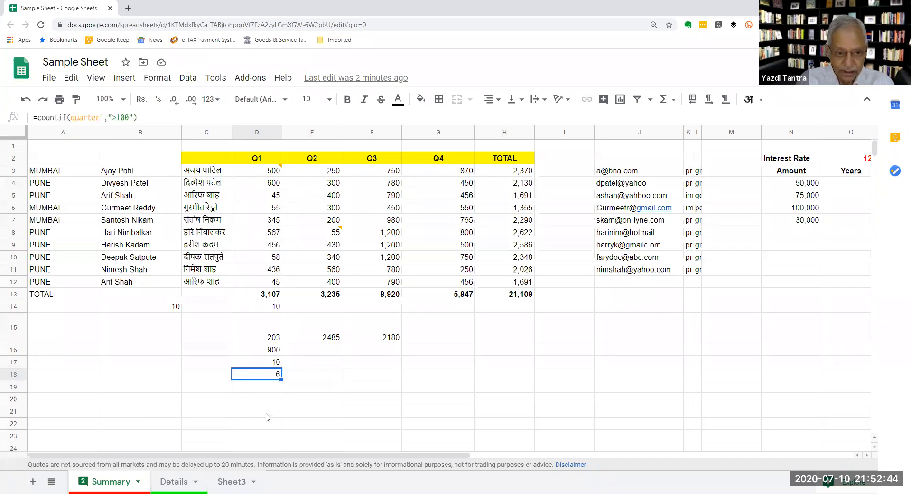
click(258, 363)
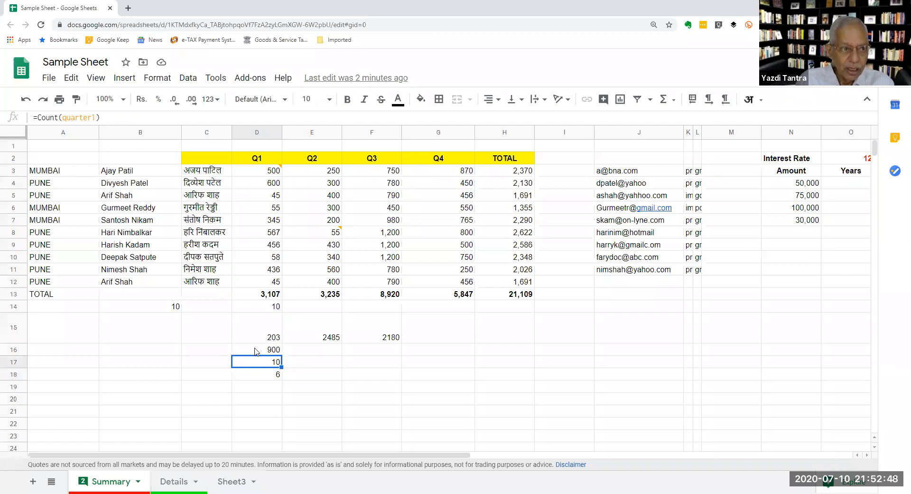
click(256, 351)
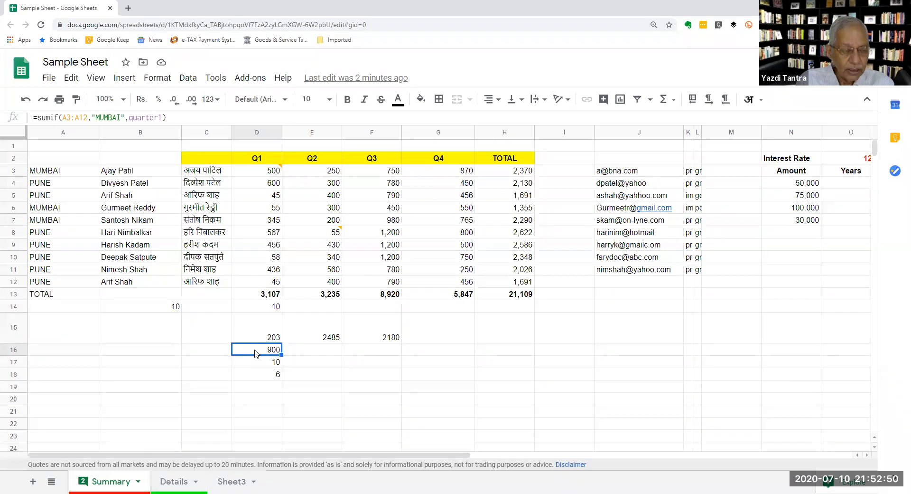
click(258, 340)
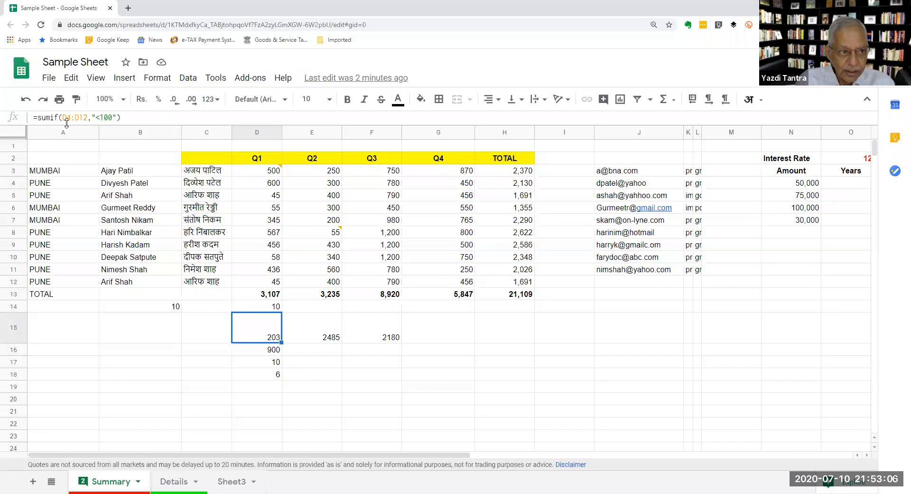
Change the sumif criterion in D15 to ">100" and check the formula.
mouse_move(262, 171)
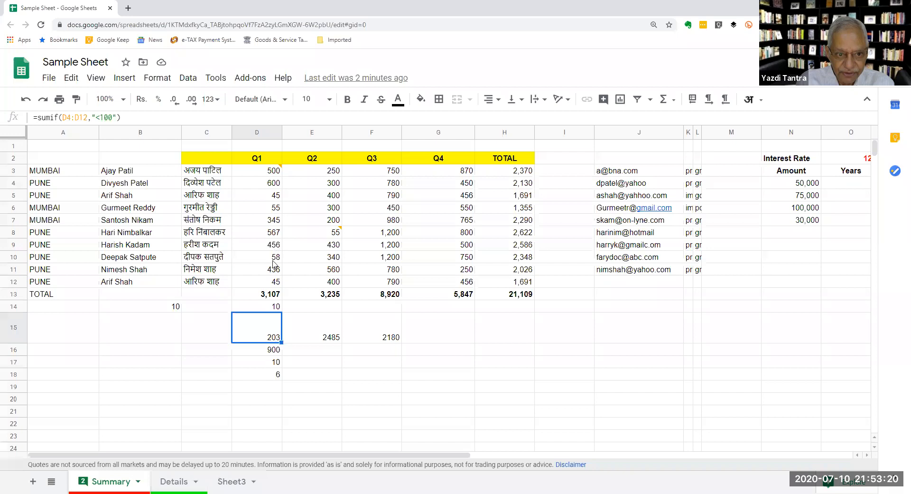
double_click(274, 341)
click(297, 317)
key(Delete)
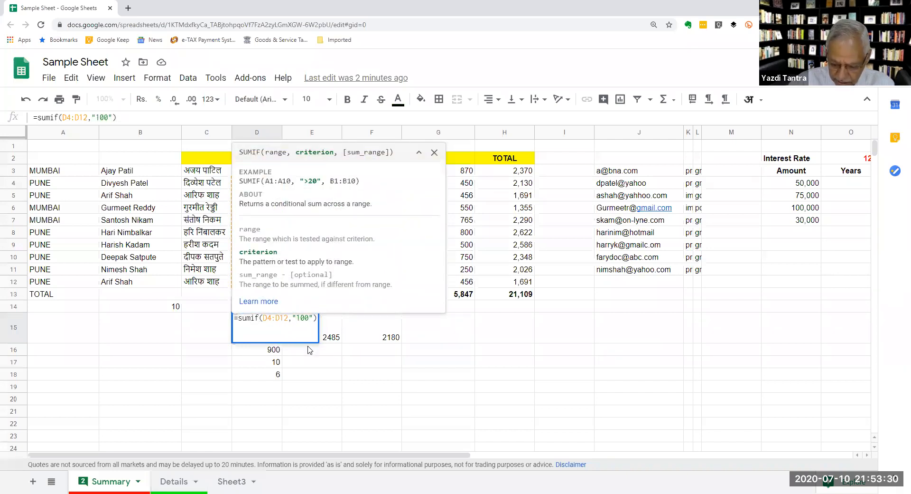
text(>)
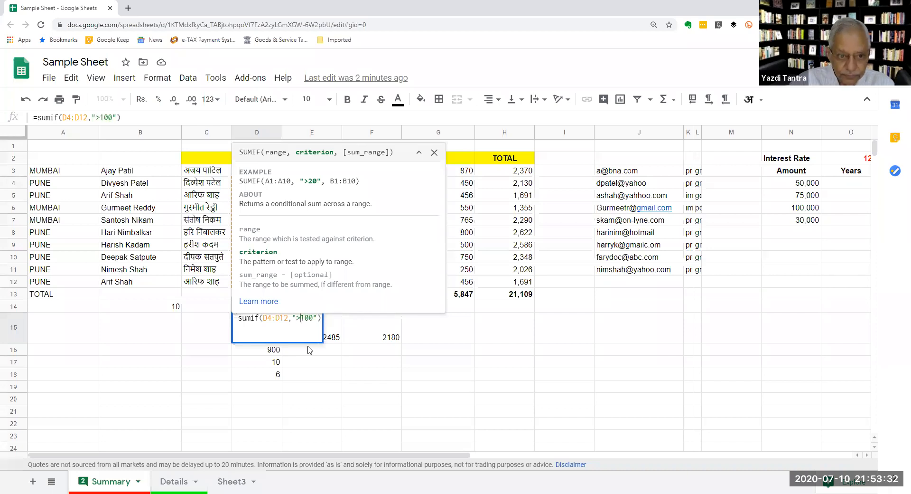
key(Return)
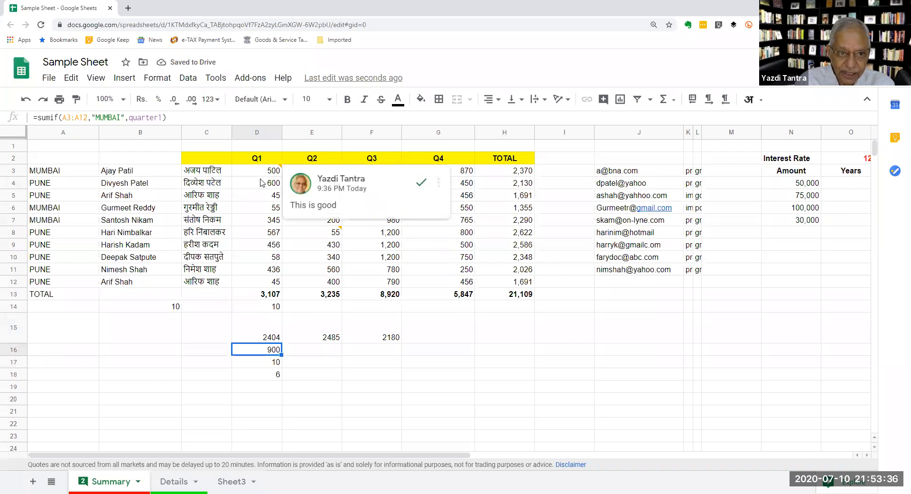
click(264, 338)
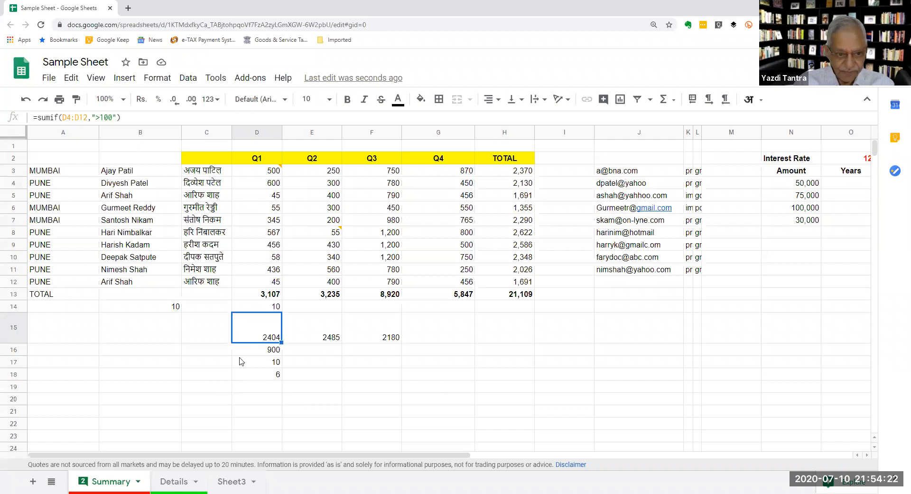
Inspect the range and criterion used by the sumif formula in D15, and leave the formula as it is.
double_click(260, 338)
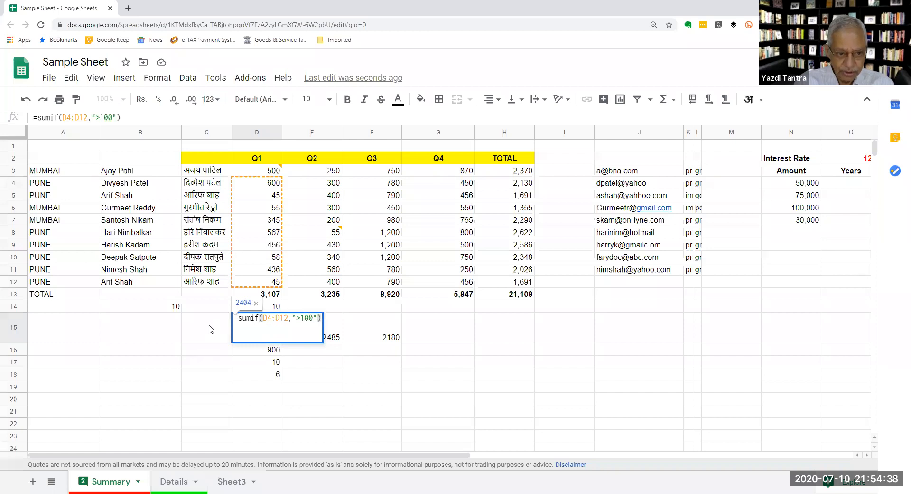
click(222, 338)
click(267, 338)
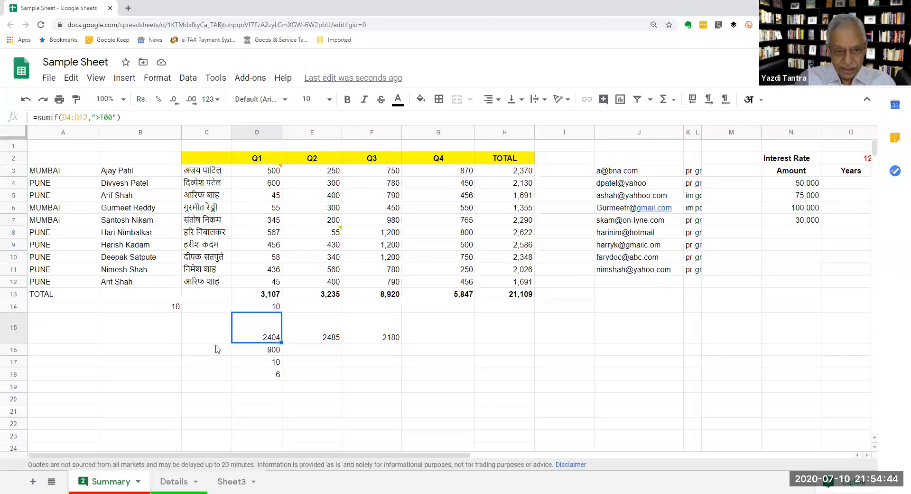
Examine the sumif formula in D16 for its city range, "MUMBAI" criterion and quarter1 sum range.
click(256, 354)
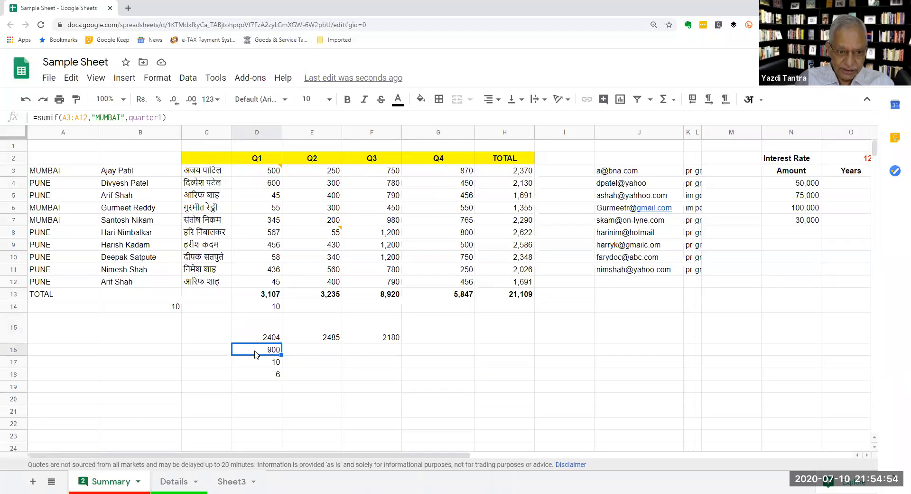
double_click(257, 354)
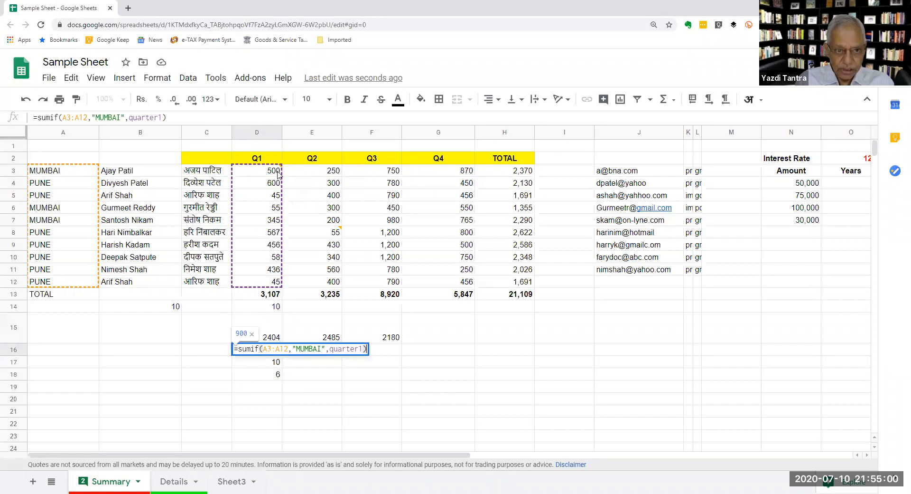
mouse_move(274, 175)
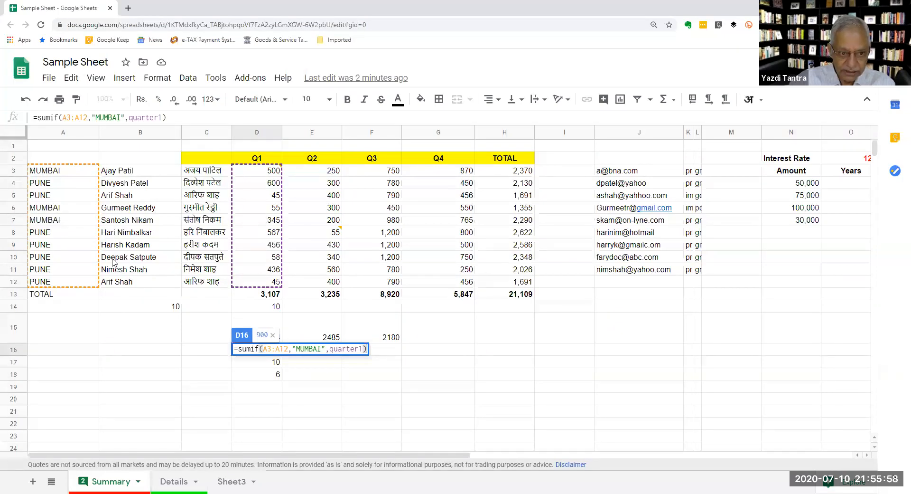
key(Return)
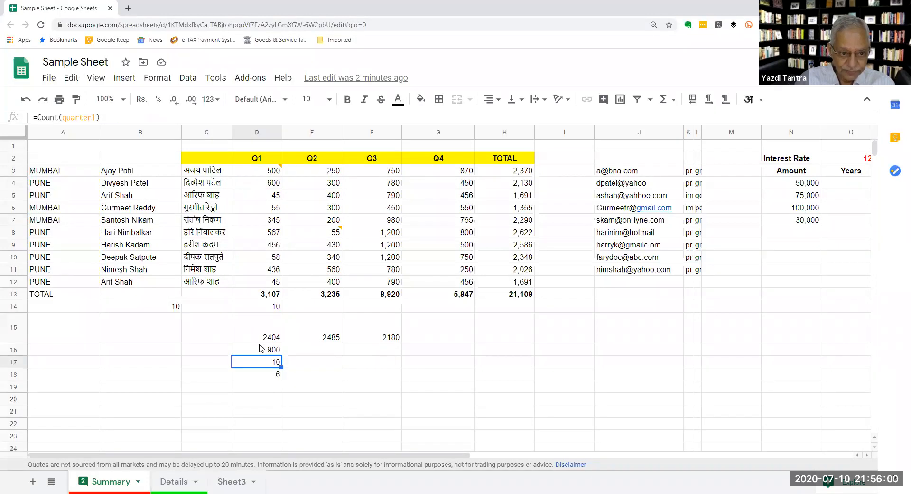
drag(259, 339, 255, 351)
click(253, 350)
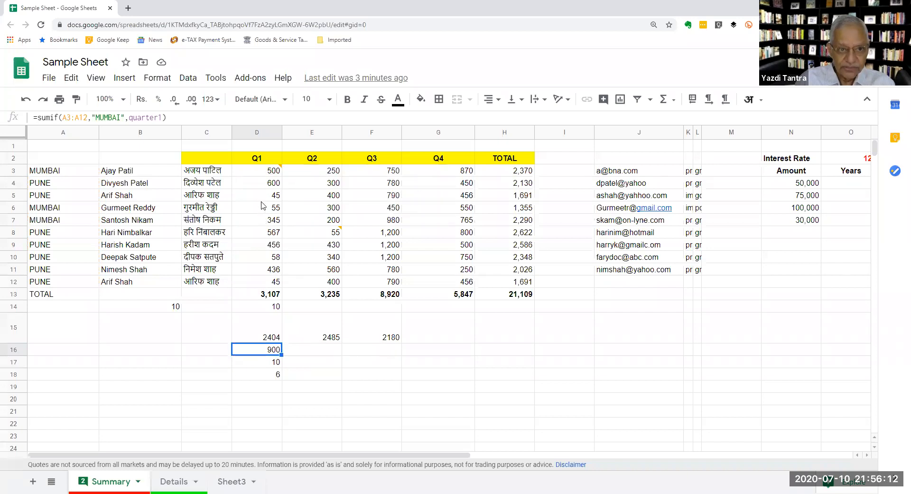
double_click(252, 351)
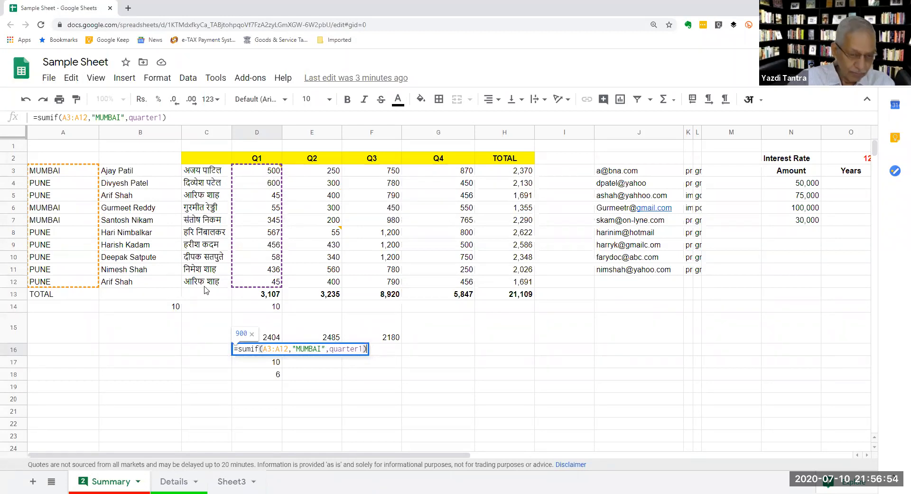
key(Return)
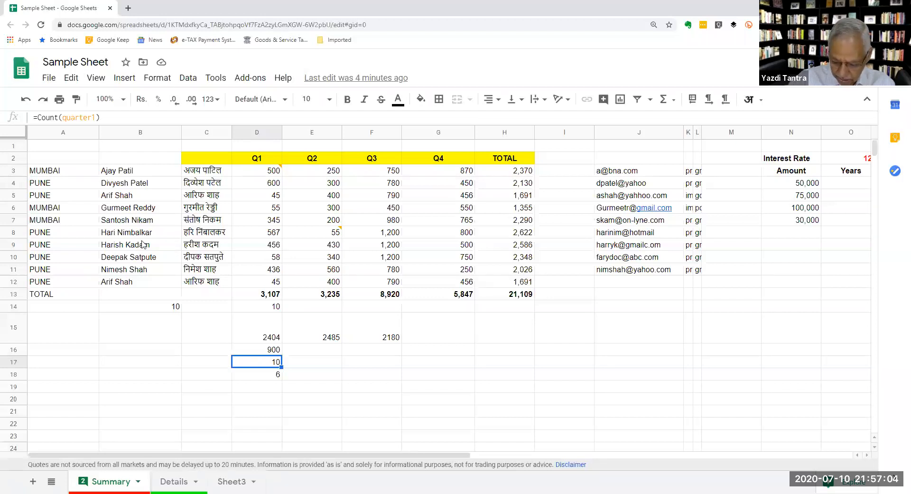
Enlarge the page and inspect the Count formula in D17, followed by the sumif formula in D16.
click(138, 185)
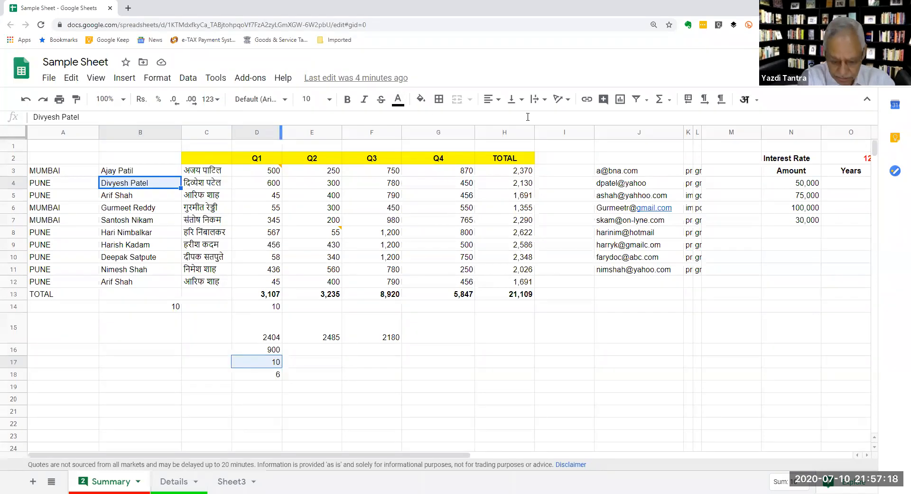
key(ctrl+plus)
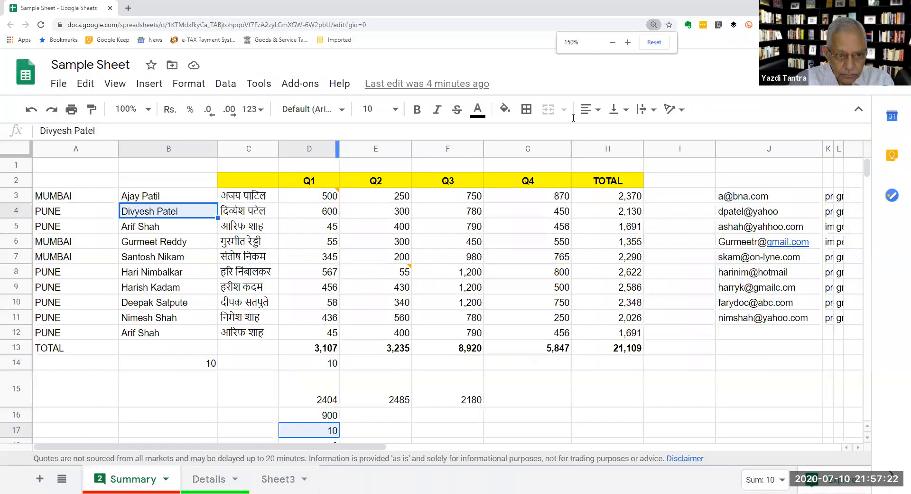
key(ctrl+plus)
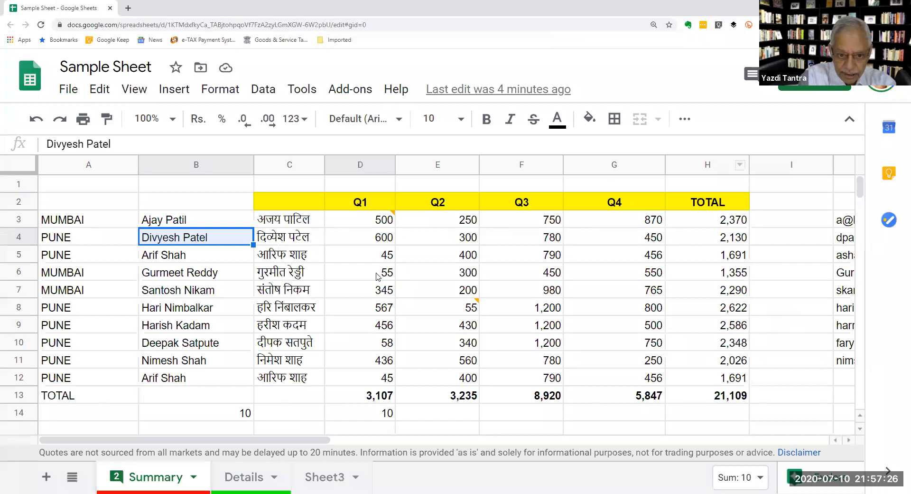
scroll(375, 274, down, 3)
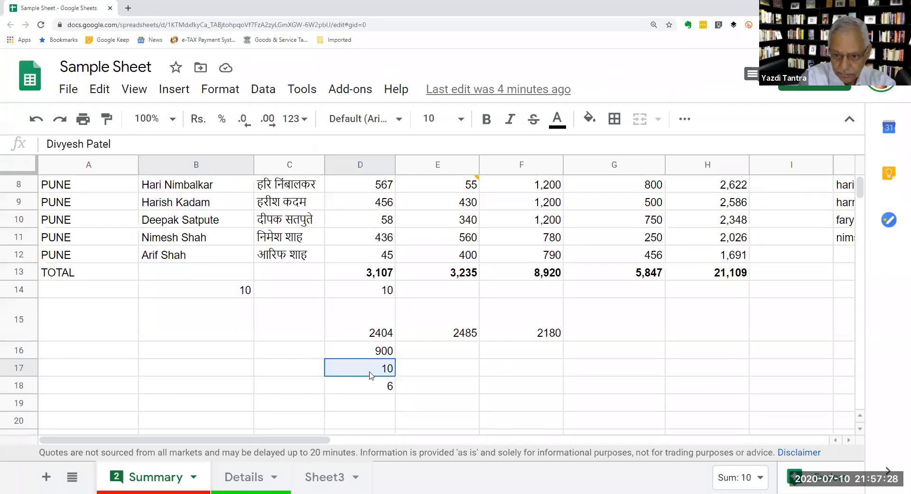
click(371, 373)
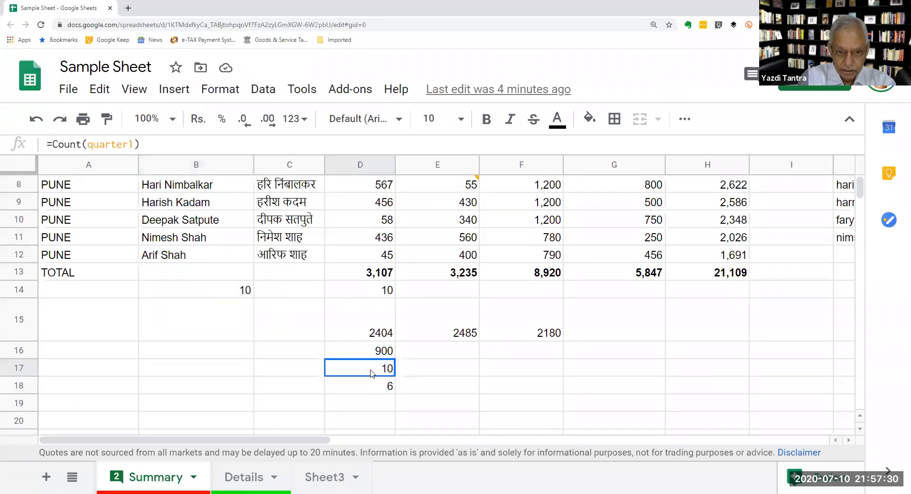
double_click(371, 371)
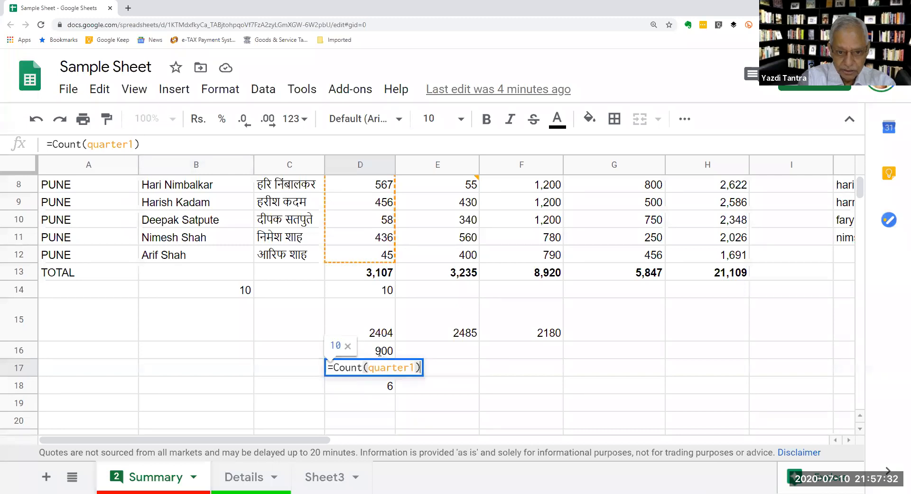
double_click(380, 352)
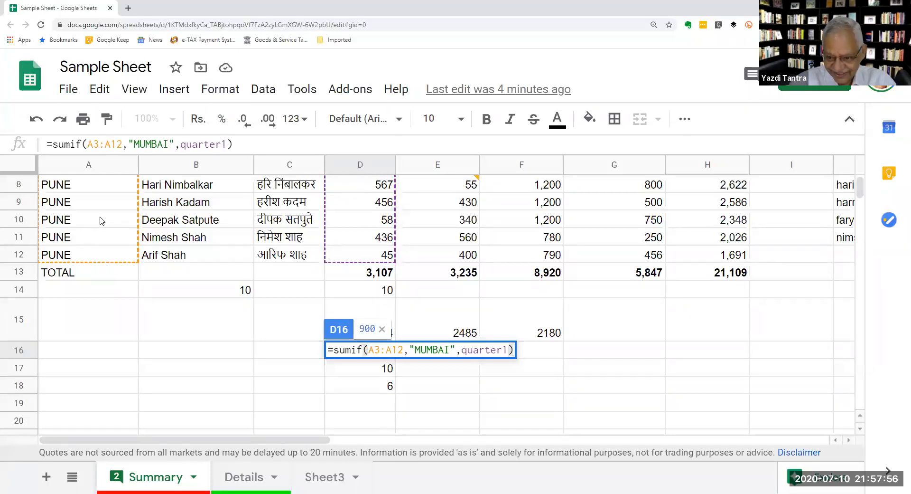
Reduce the page zoom to 150%, leave the formula in D16 and review it alongside the data rows.
key(ctrl+minus)
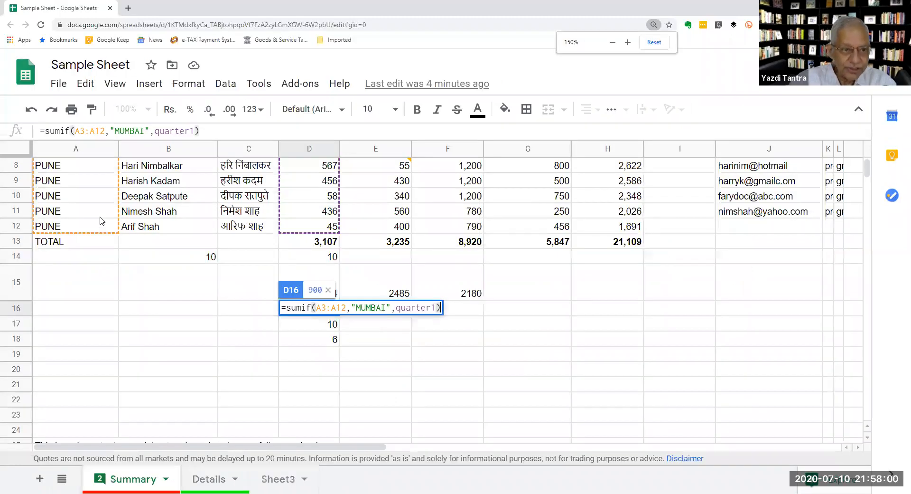
key(ctrl+minus)
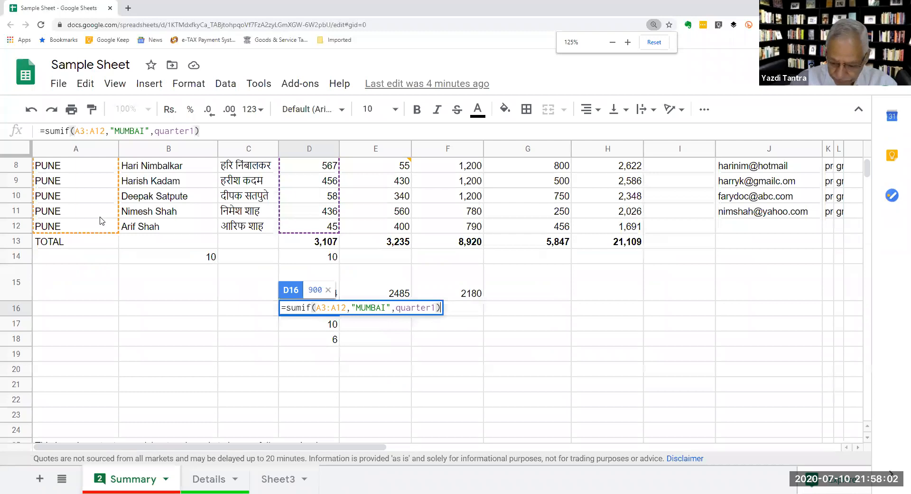
key(ctrl+plus)
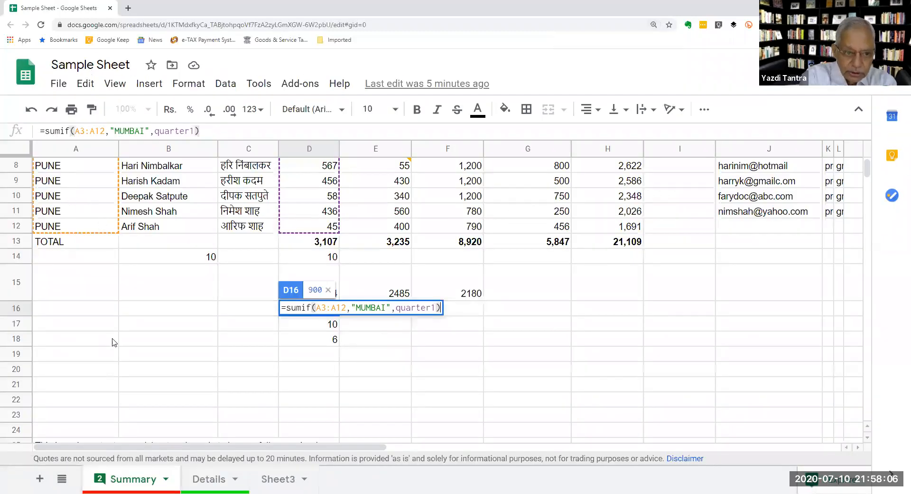
click(249, 310)
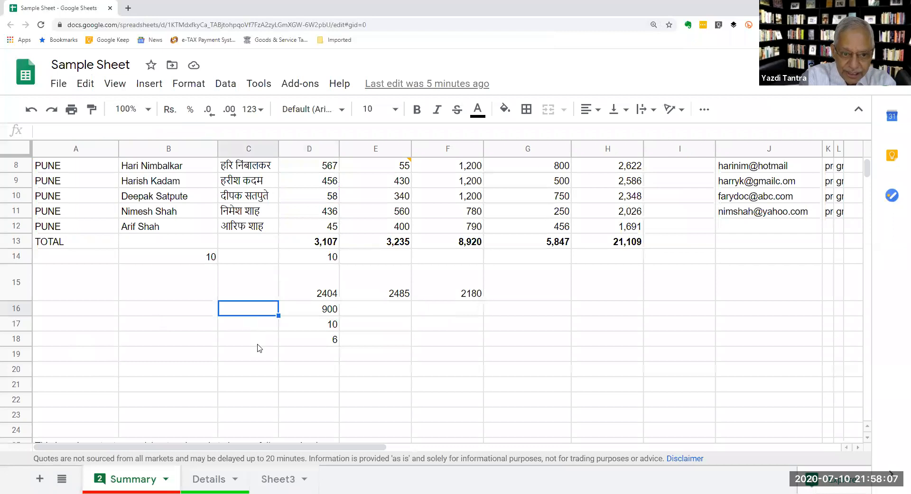
click(292, 312)
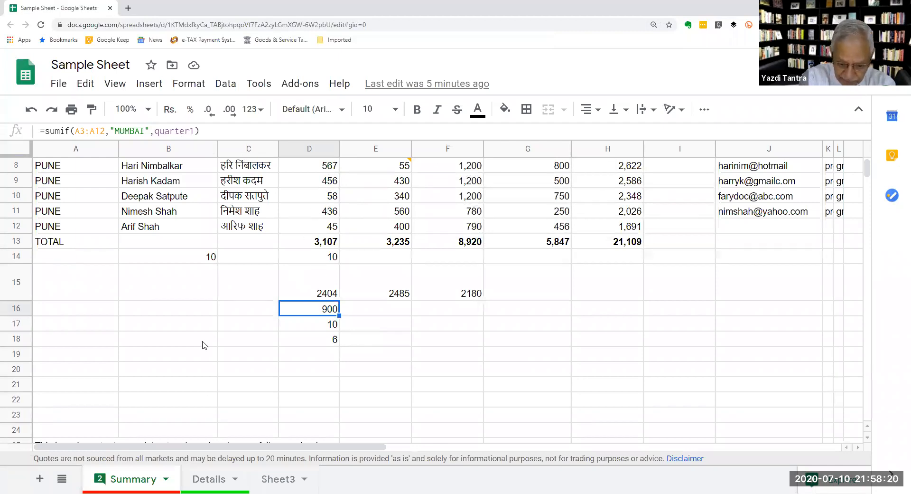
scroll(183, 360, up, 3)
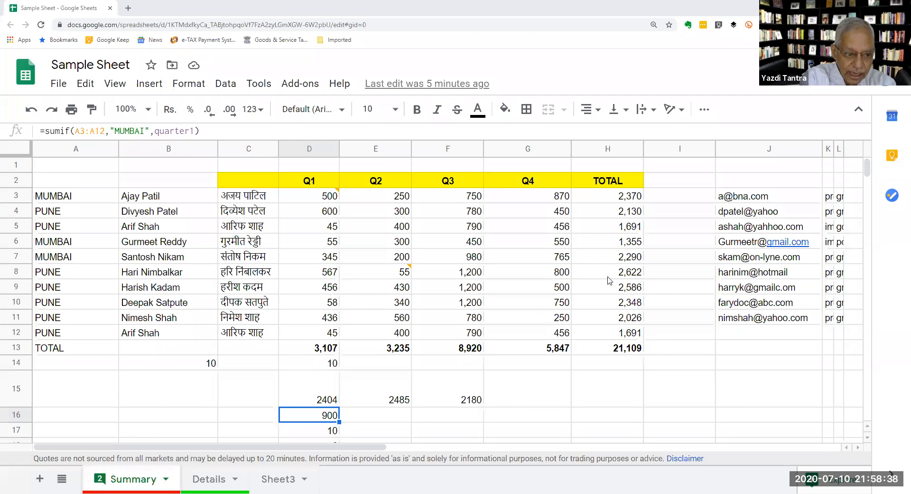
mouse_move(311, 200)
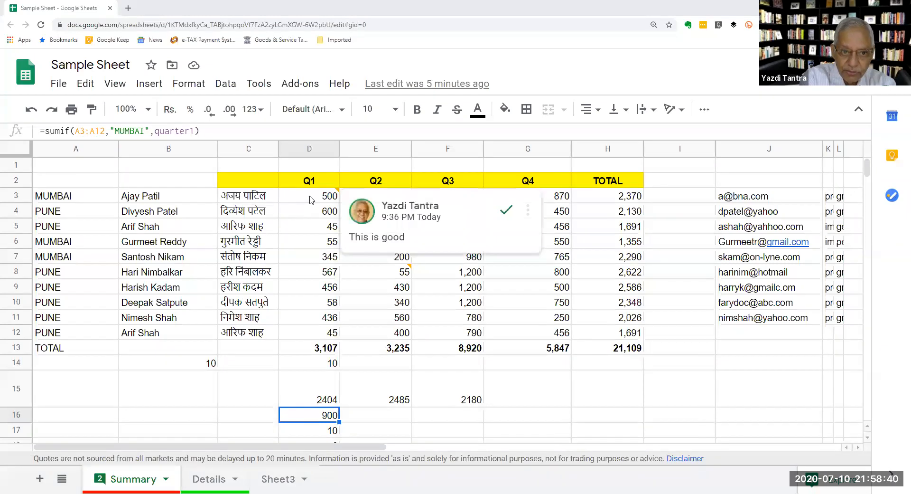
drag(311, 199, 532, 349)
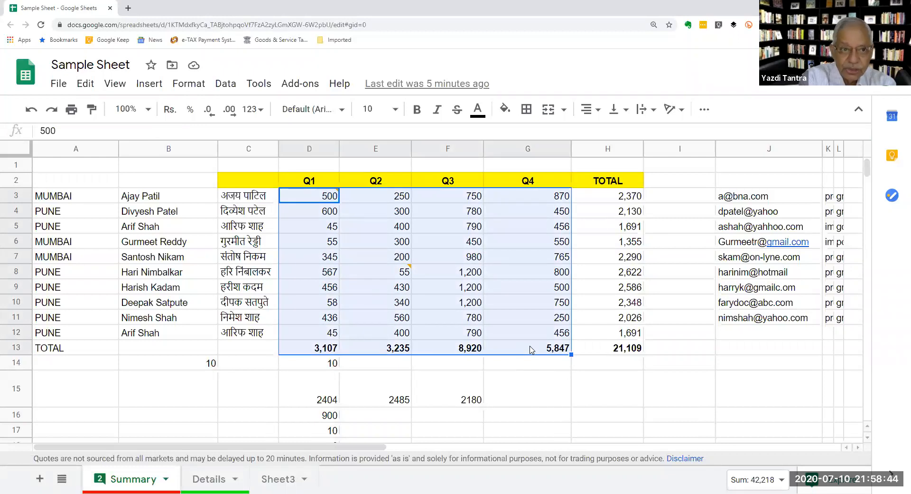
click(189, 84)
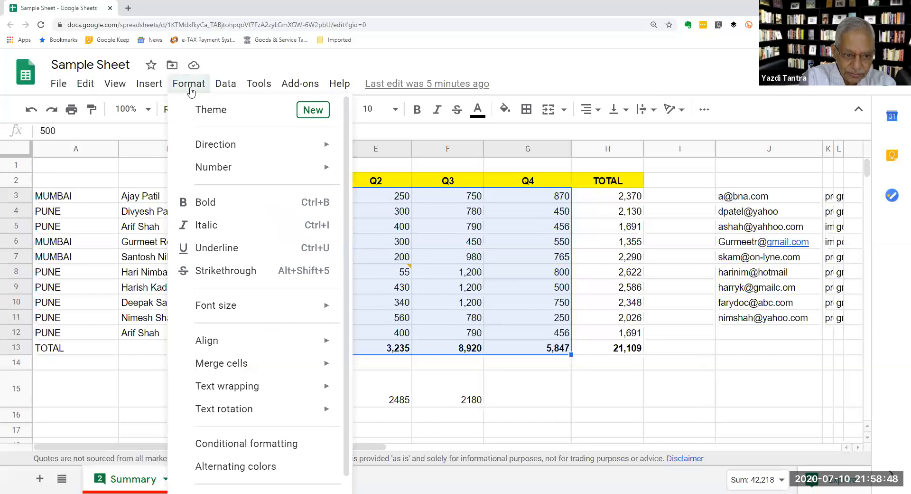
click(272, 444)
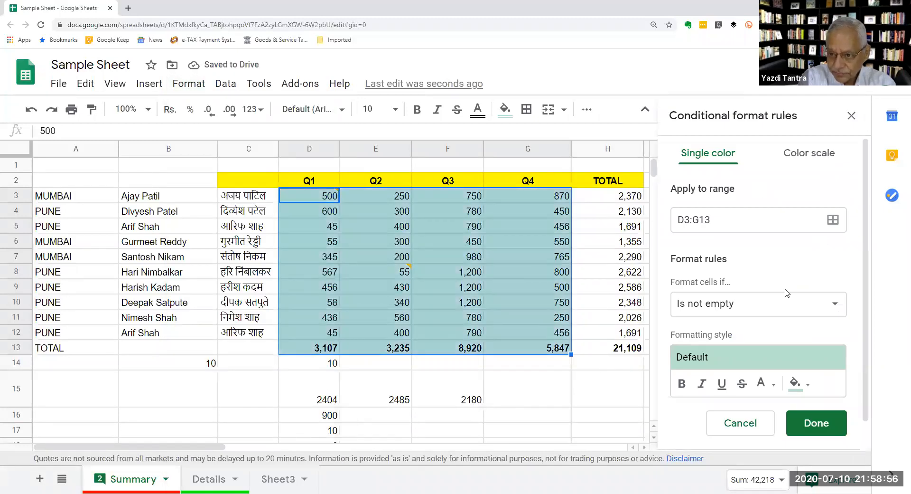
click(834, 306)
scroll(799, 339, down, 4)
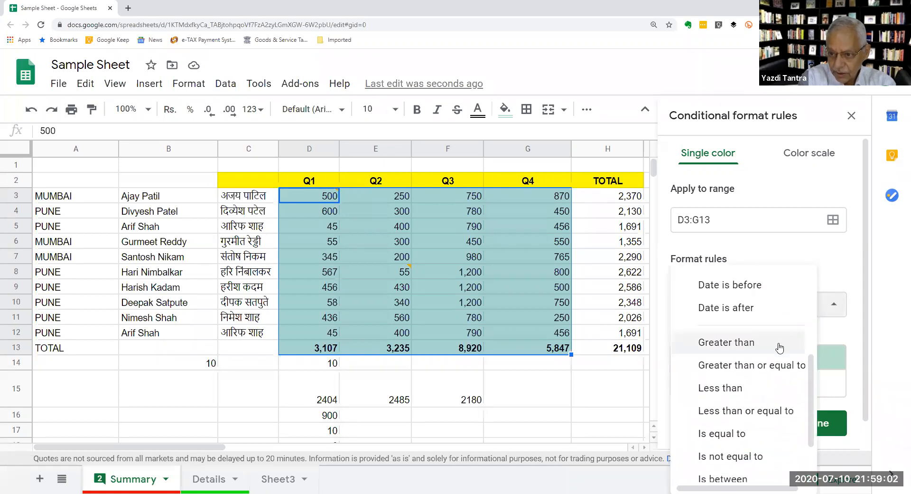
click(780, 348)
click(743, 334)
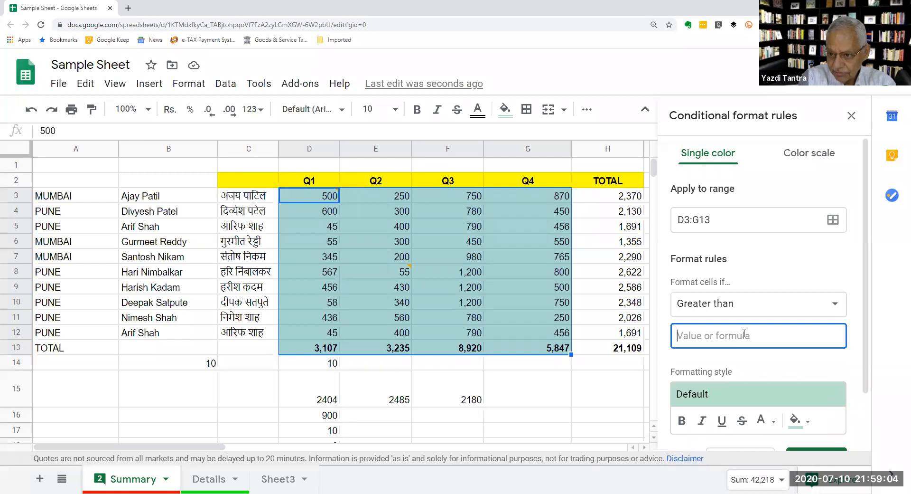
text(100)
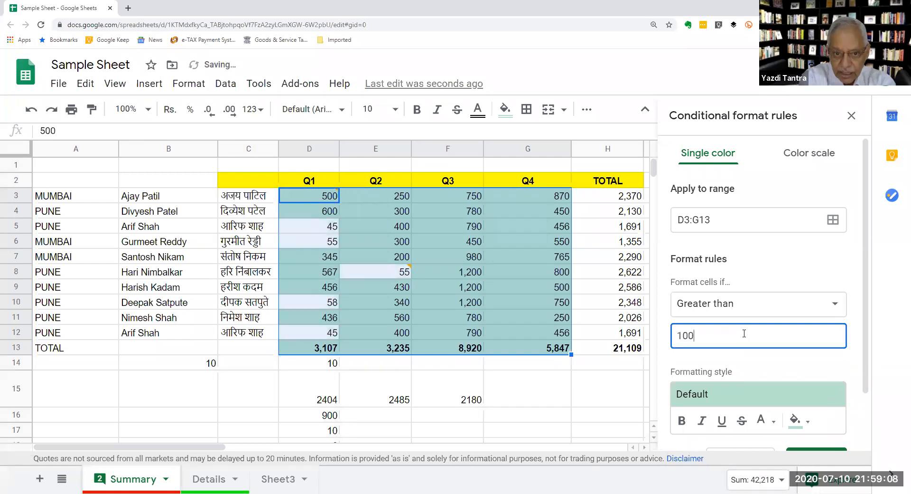
click(810, 420)
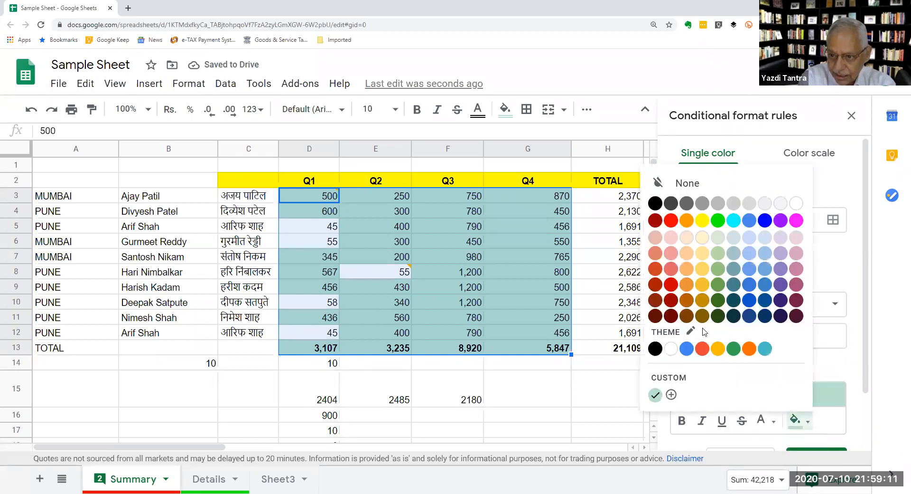
click(704, 354)
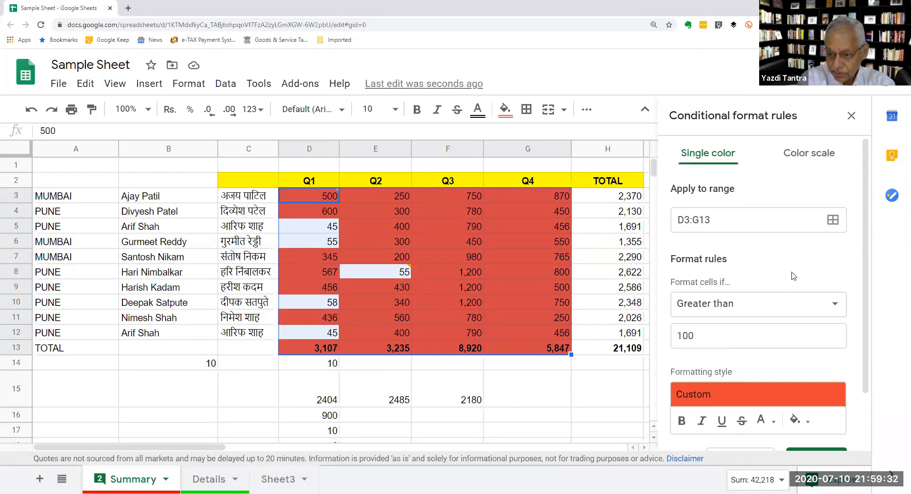
scroll(793, 276, down, 1)
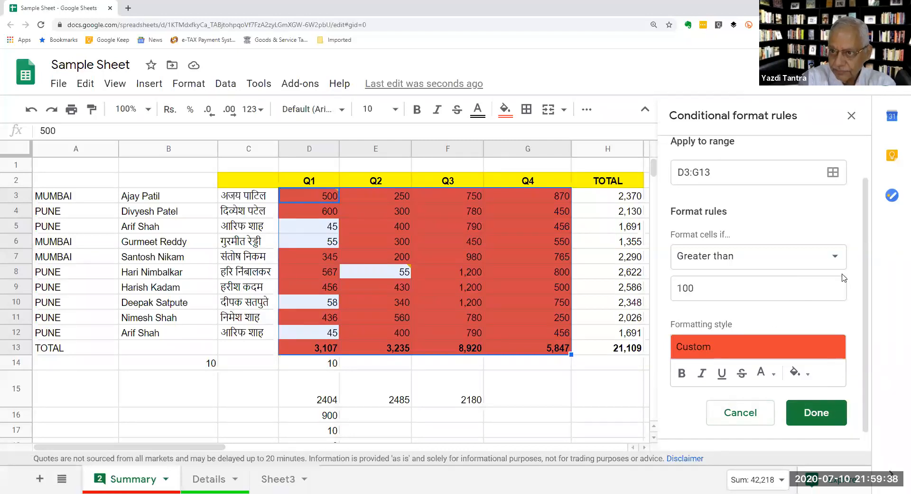
click(742, 412)
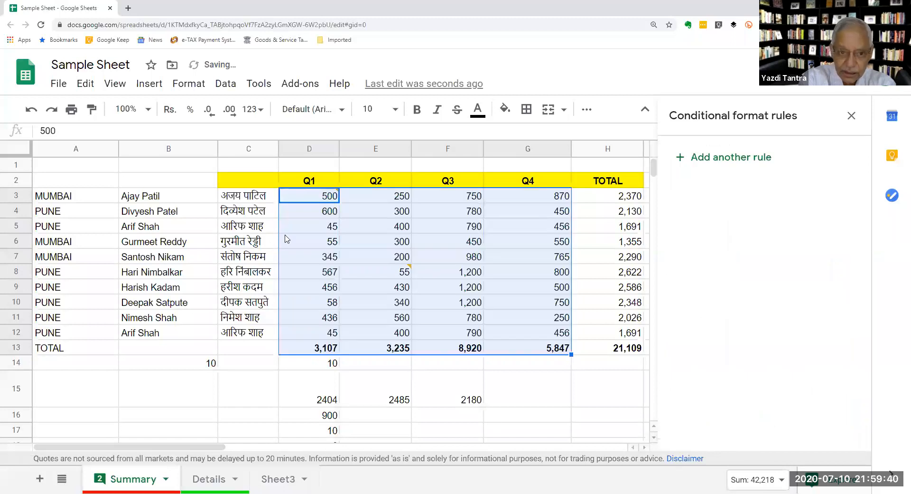
Add a conditional format rule to the quarterly figures D3:G12 for values less than 100.
drag(309, 197, 542, 340)
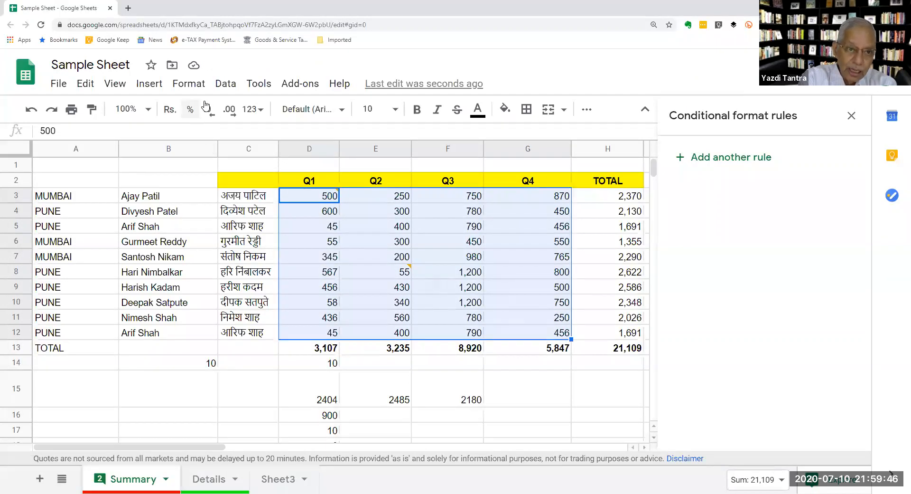
click(196, 88)
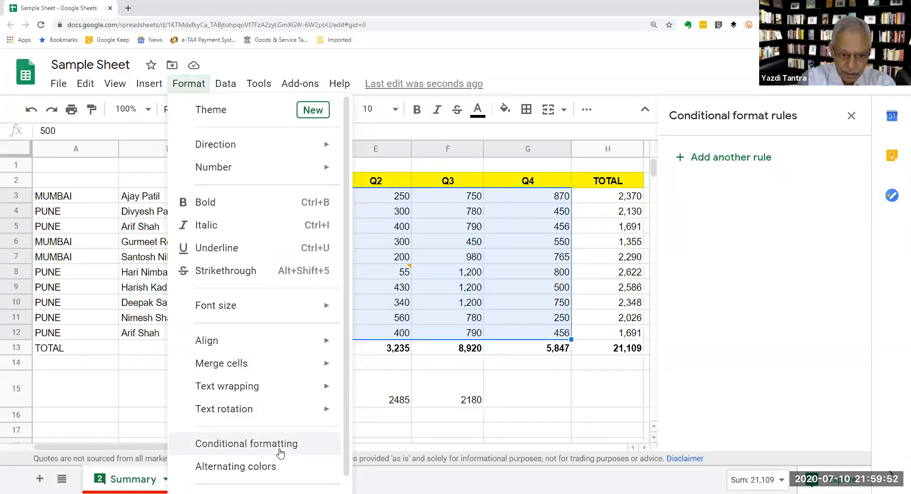
click(280, 451)
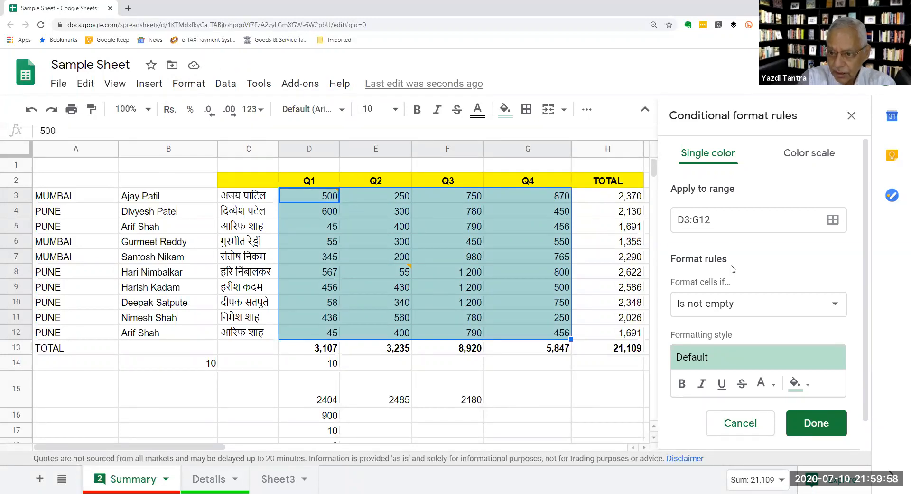
click(836, 308)
scroll(765, 317, down, 3)
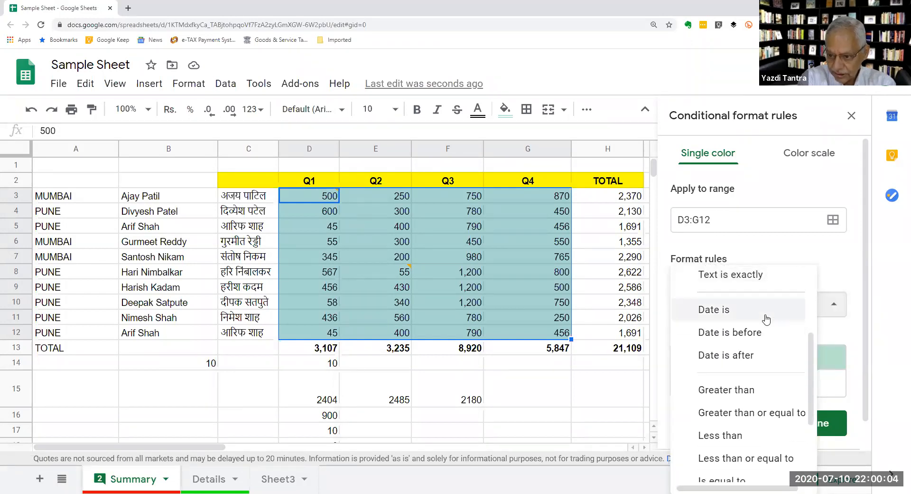
click(741, 434)
click(710, 333)
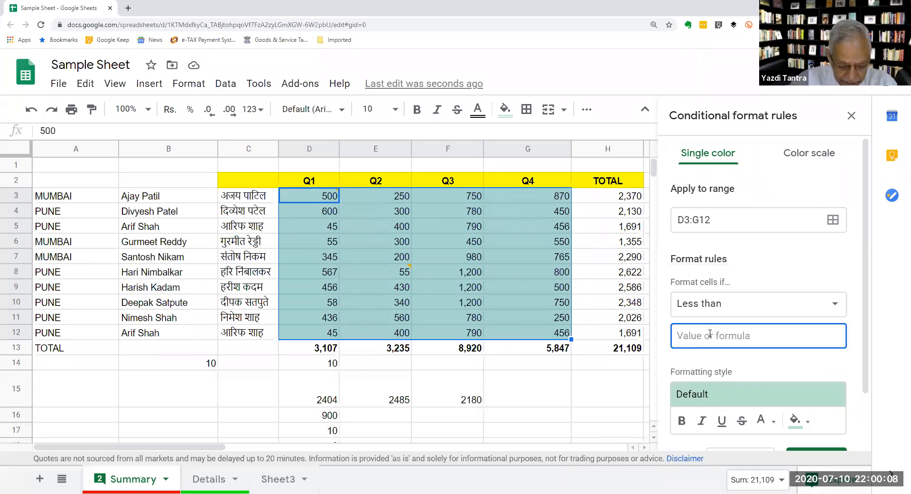
text(100)
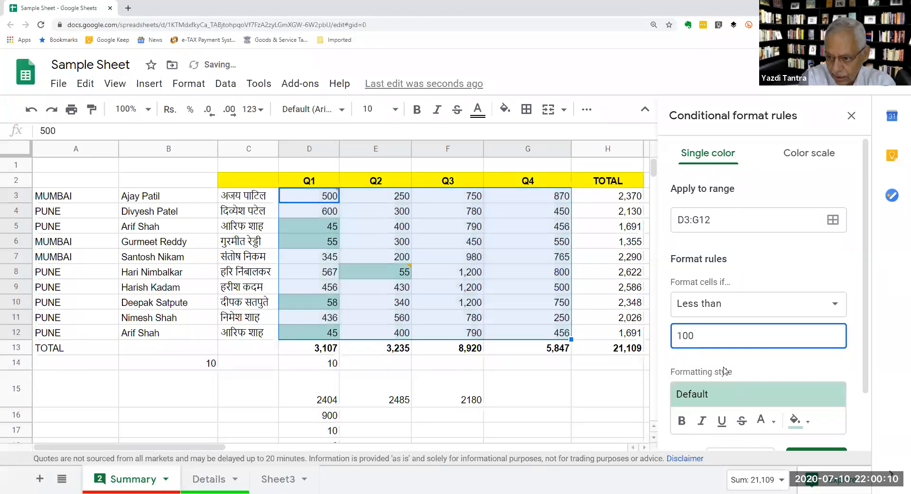
Give the less-than-100 rule a bright green fill and close the conditional format rules.
click(808, 422)
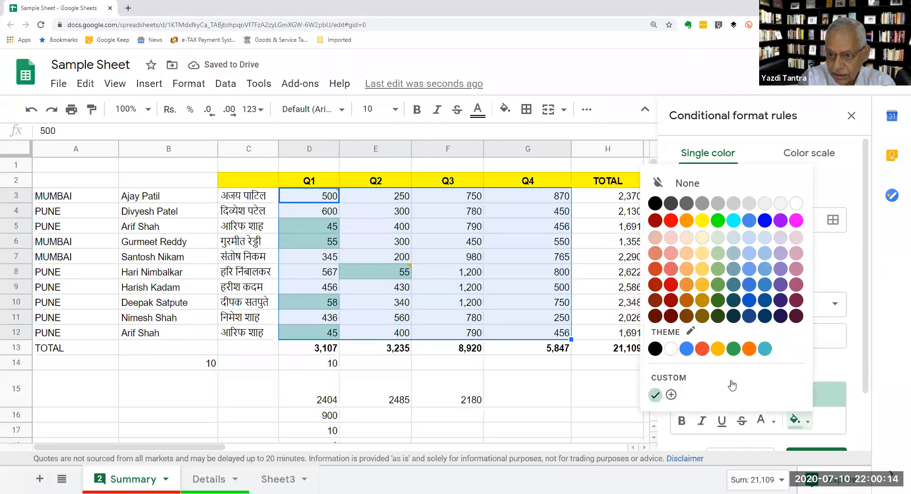
click(718, 220)
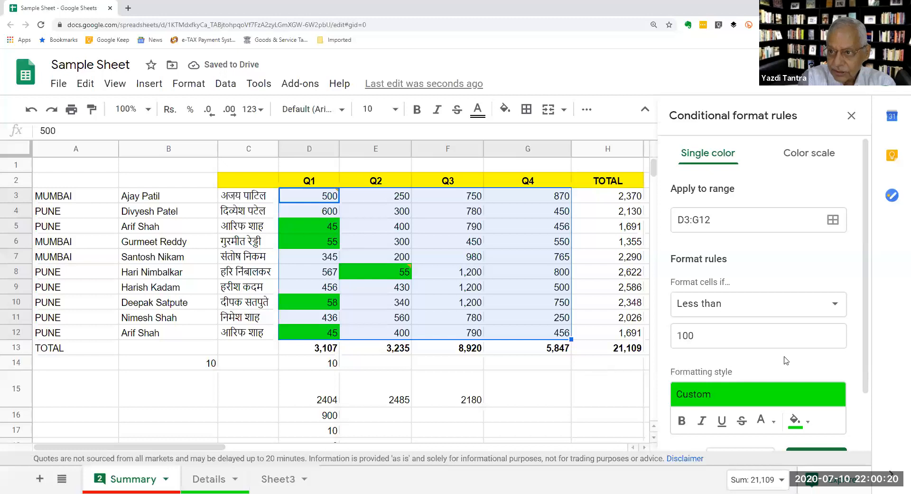
click(851, 115)
click(491, 271)
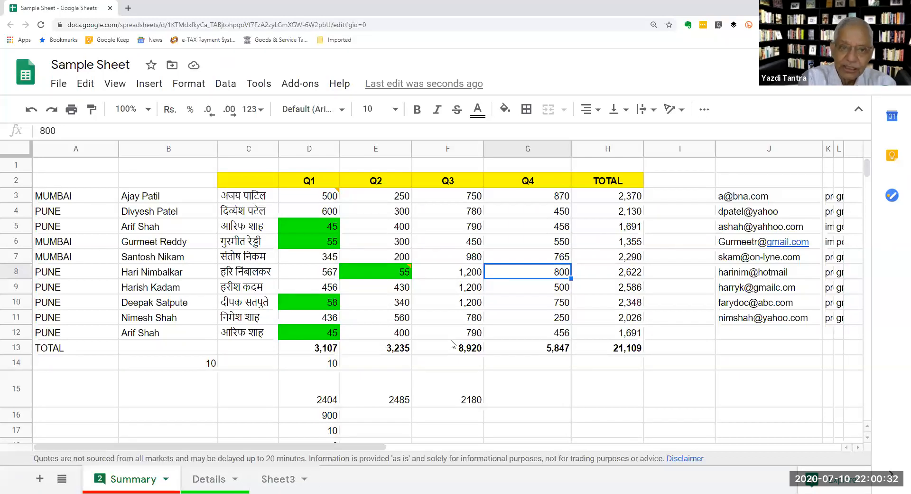
Reopen the less-than-100 rule for D3:G12, try a red text color and replace it with yellow.
mouse_move(291, 200)
drag(292, 200, 560, 336)
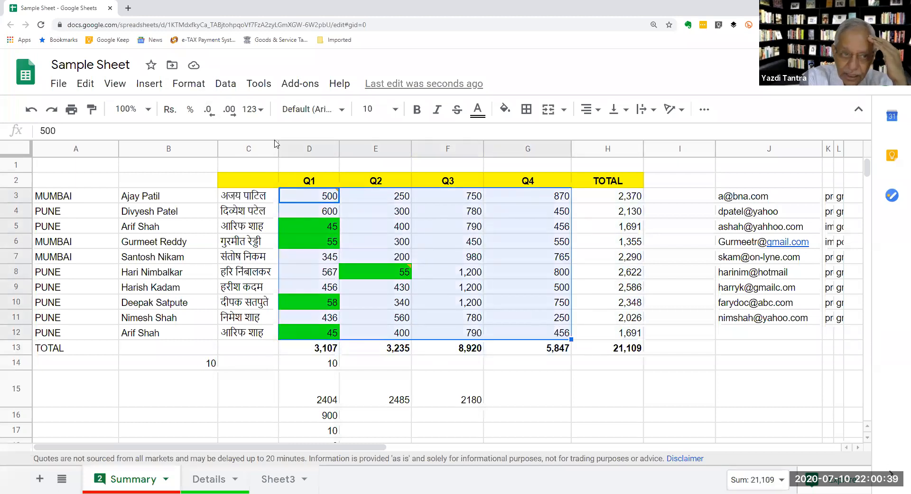
click(188, 84)
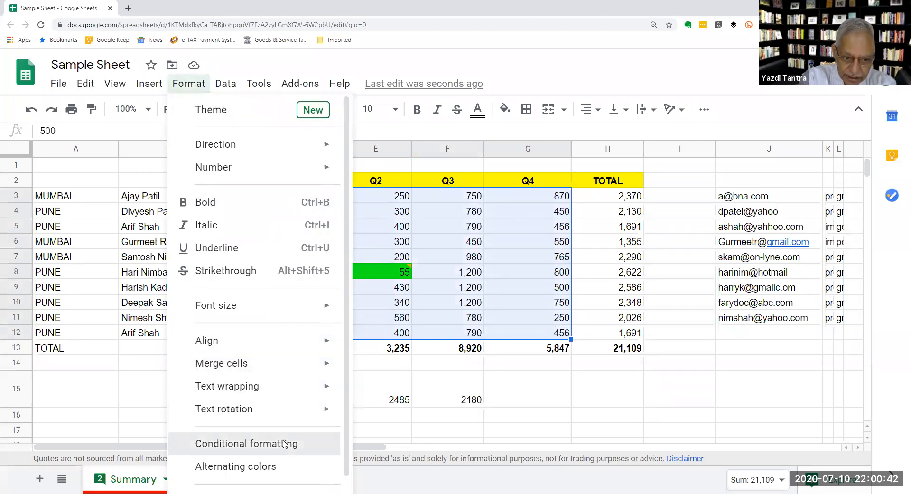
click(243, 443)
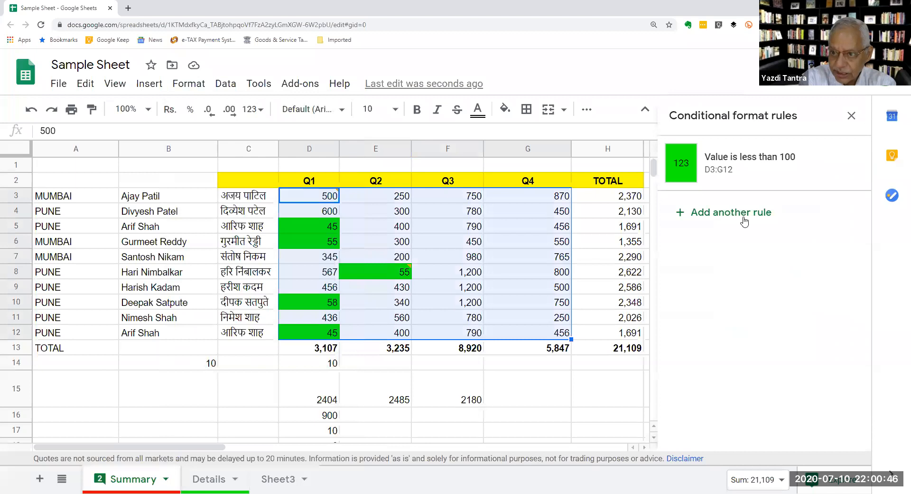
click(744, 163)
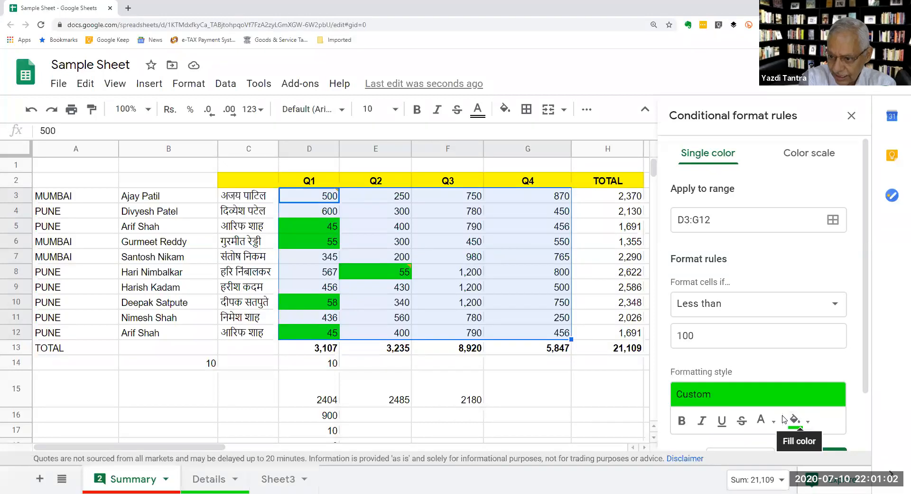
click(764, 420)
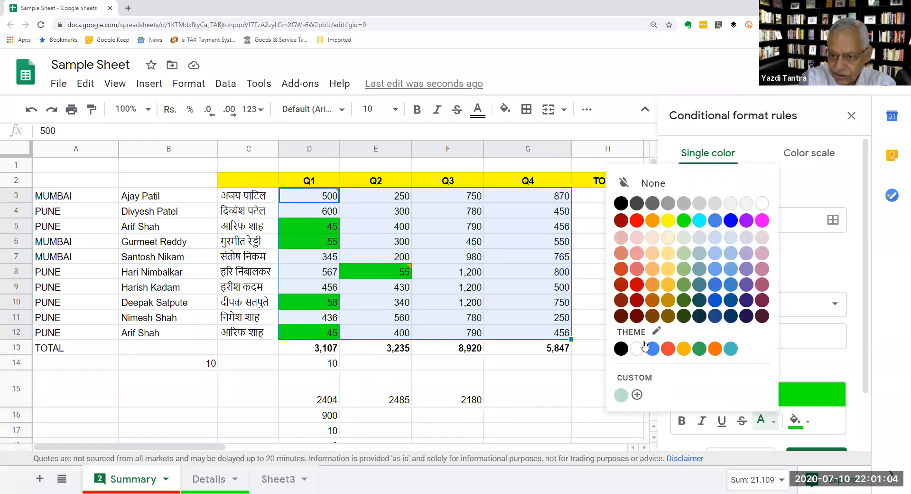
click(674, 350)
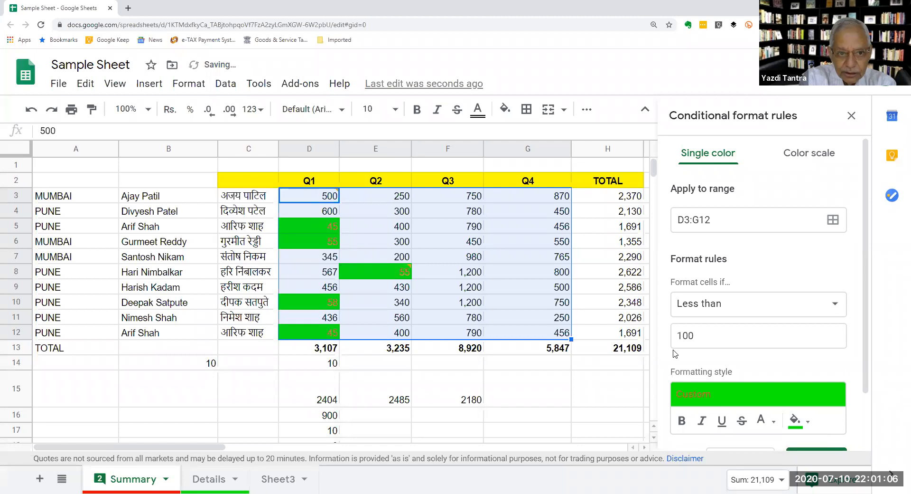
click(775, 422)
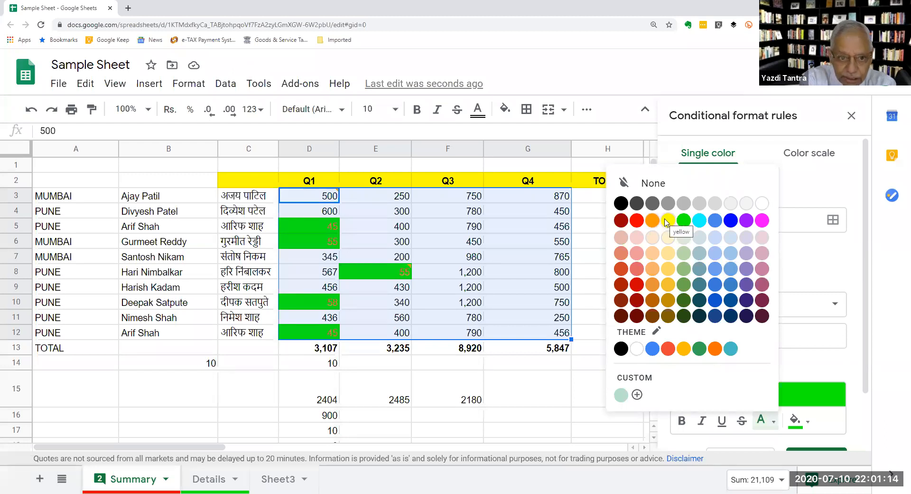
click(667, 221)
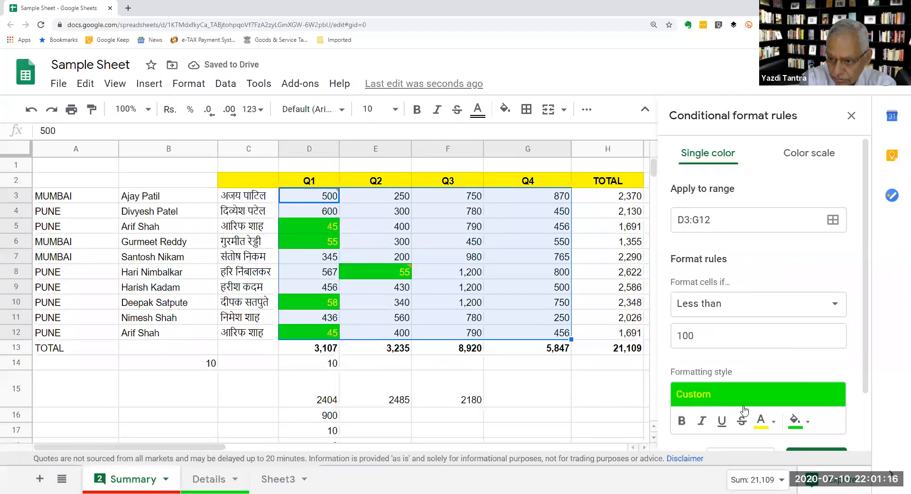
Set the less-than-100 rule's text color to dark cyan and make the text bold and underlined.
click(773, 422)
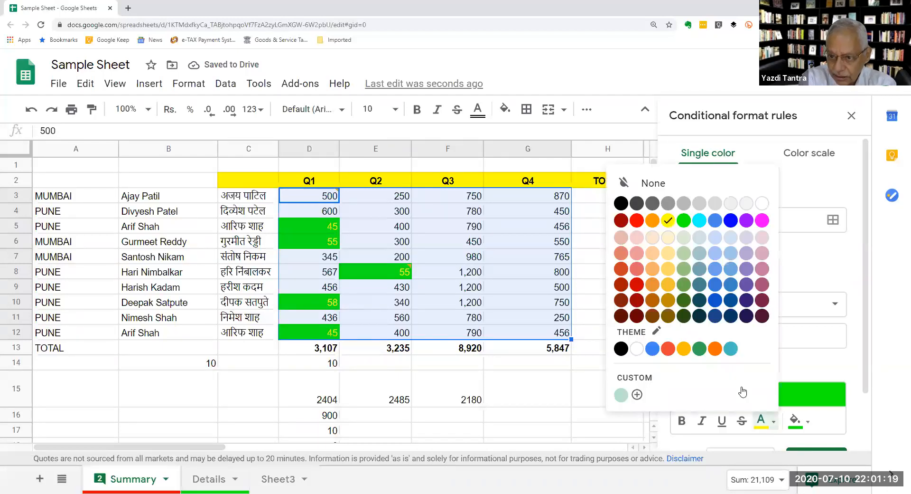
click(699, 317)
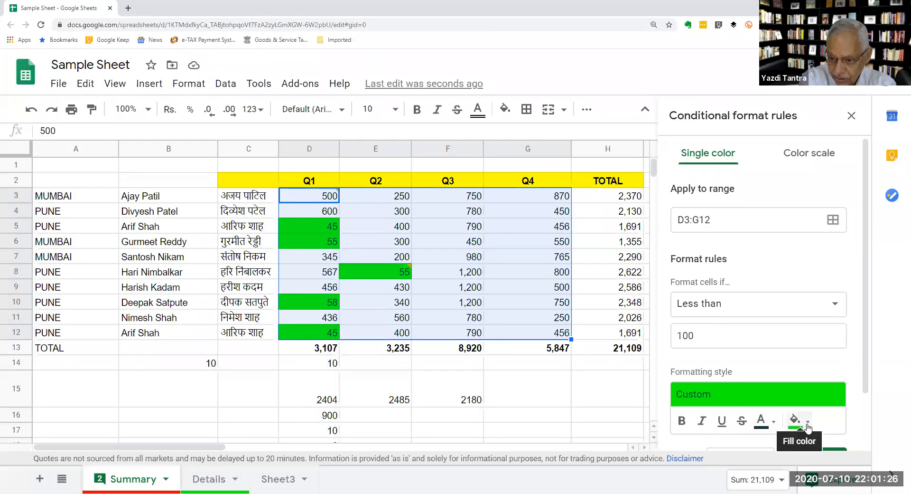
click(682, 421)
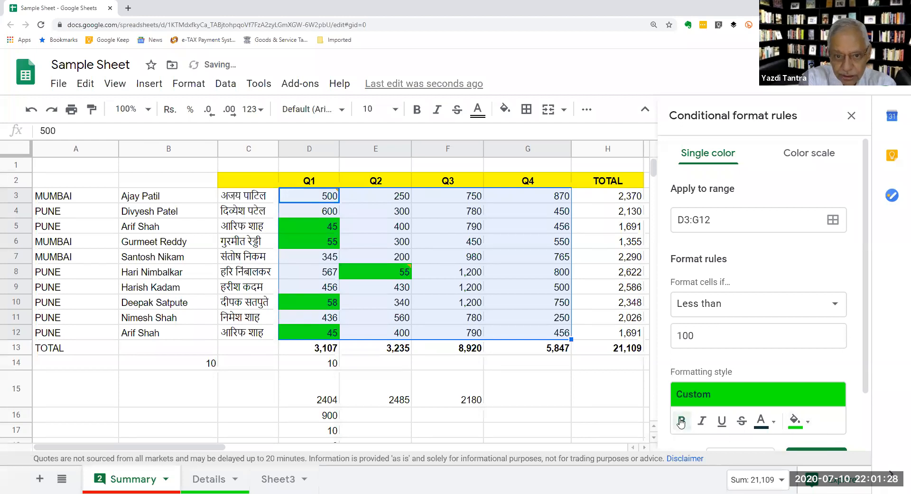
click(720, 421)
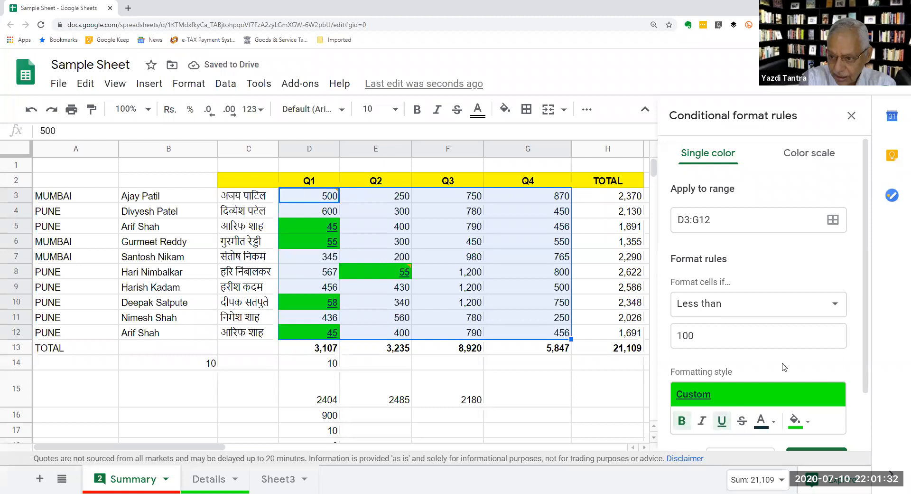
Review the available text, date and number conditions for the rule, leaving the condition at Less than.
scroll(840, 379, down, 1)
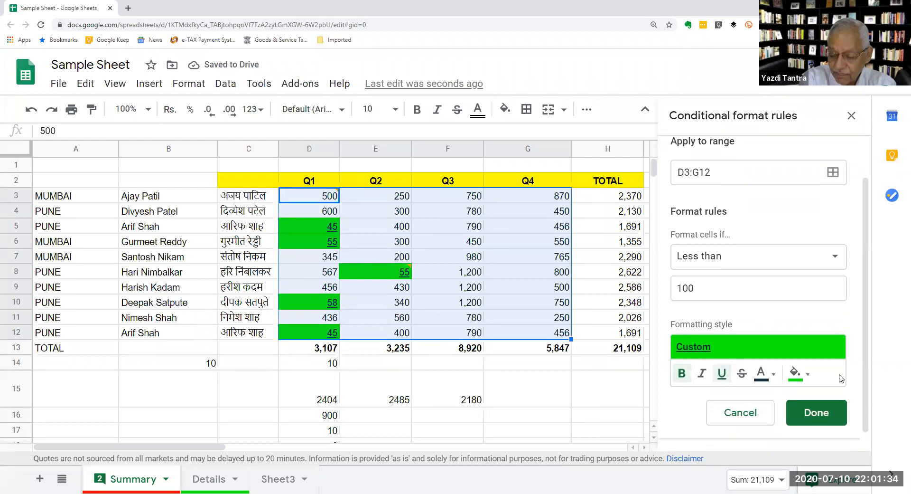
click(750, 257)
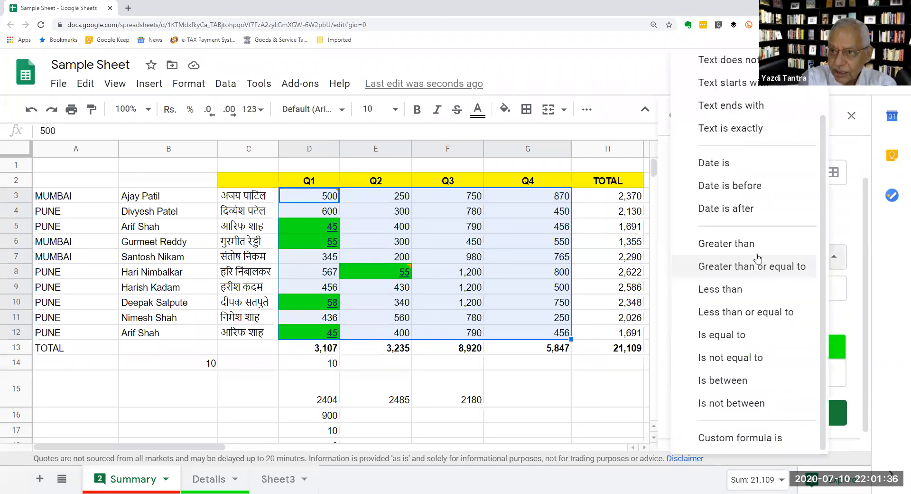
scroll(747, 171, up, 2)
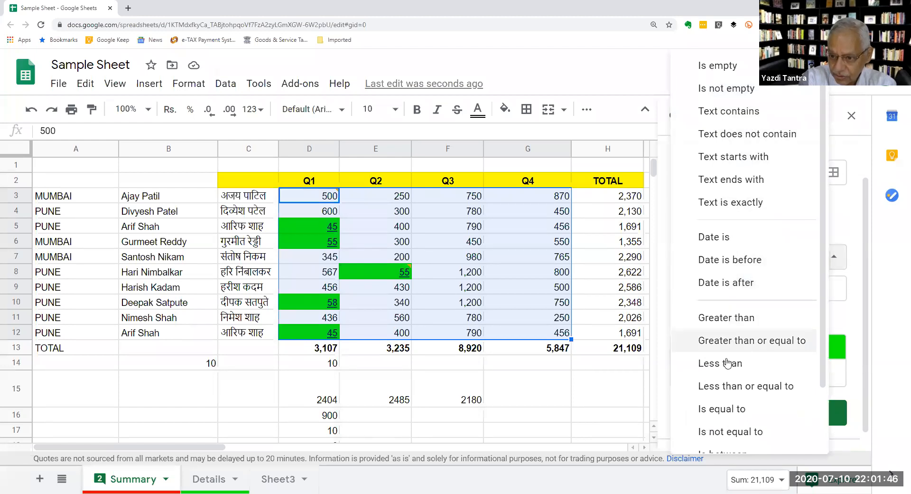
scroll(724, 379, down, 2)
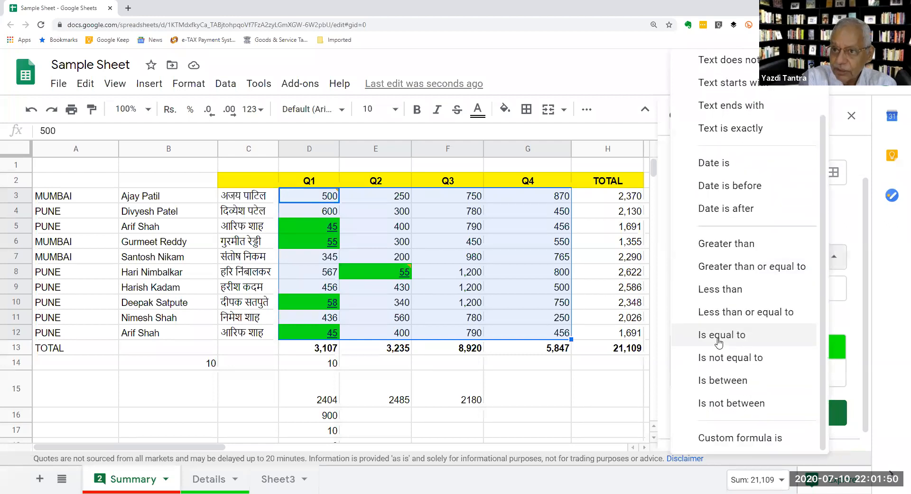
scroll(720, 341, up, 2)
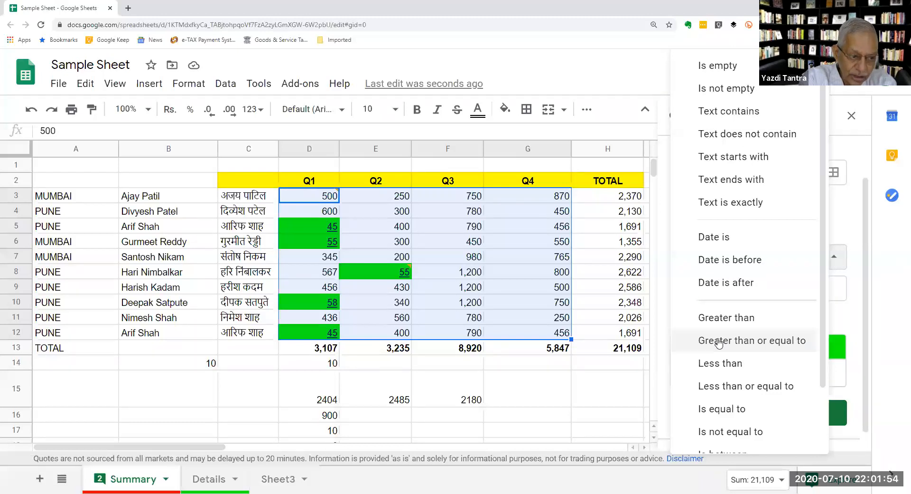
click(286, 199)
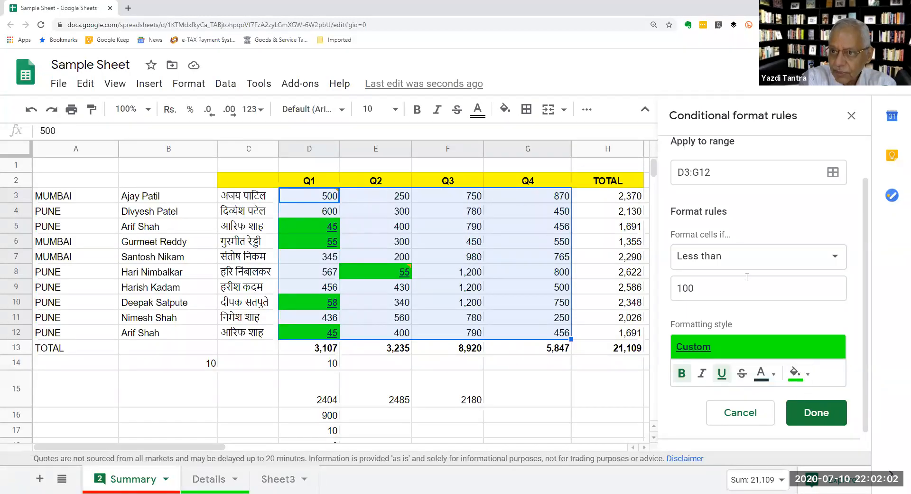
Change the D3:G12 rule to a color scale with the default green-to-white colors from Min value to Max value and save it.
scroll(747, 277, up, 2)
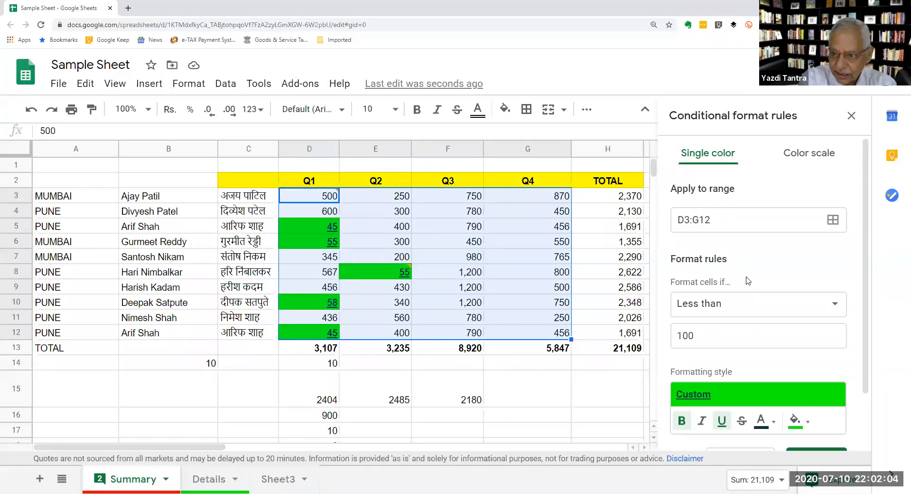
click(815, 159)
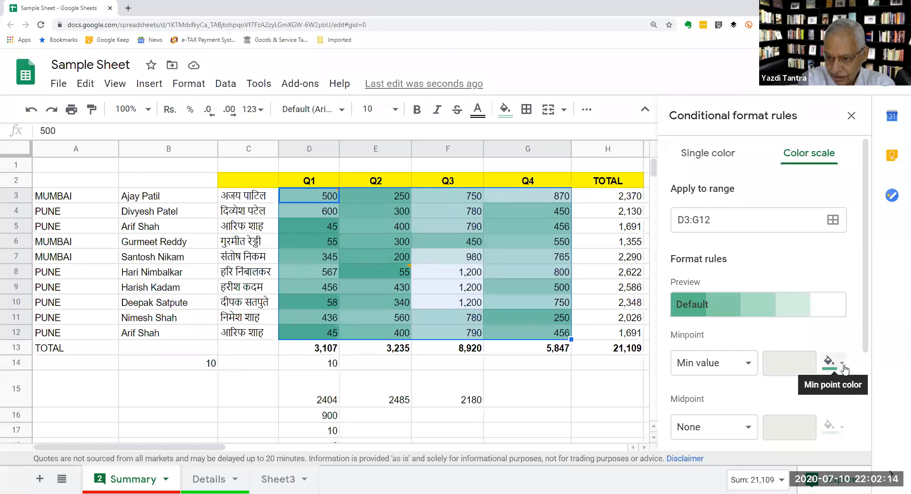
scroll(740, 308, down, 2)
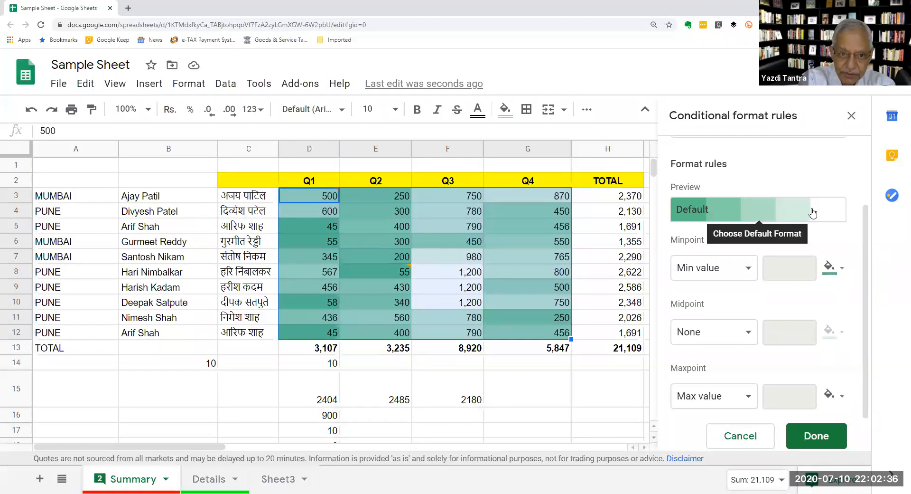
mouse_move(363, 279)
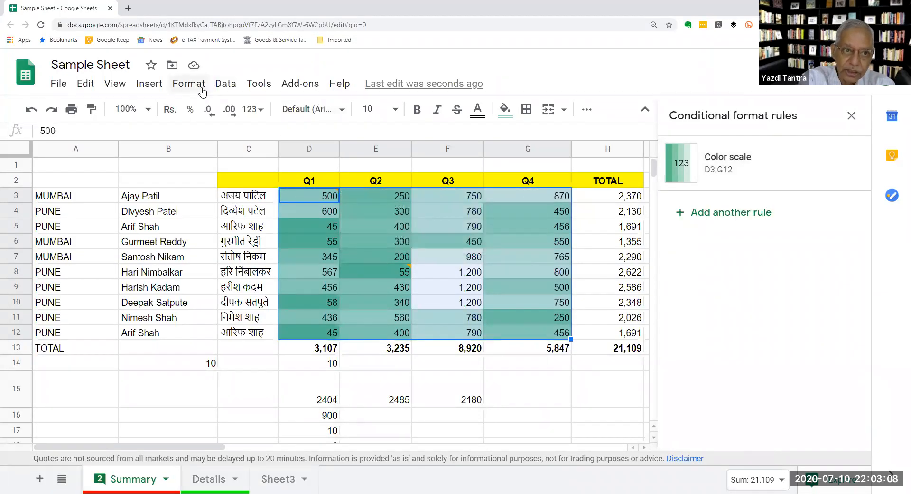
Start a conditional formatting rule for the city names in A3:A12 that matches cells whose text contains PUNE.
click(155, 199)
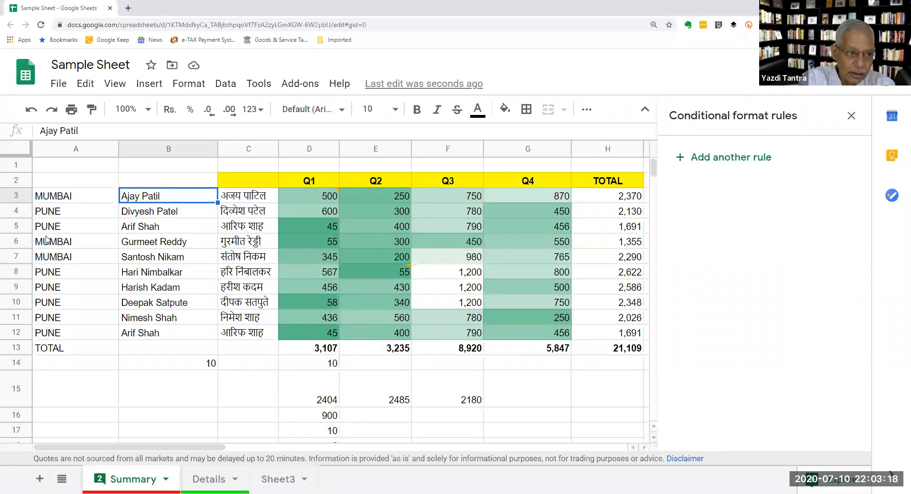
drag(57, 195, 67, 332)
drag(122, 326, 118, 333)
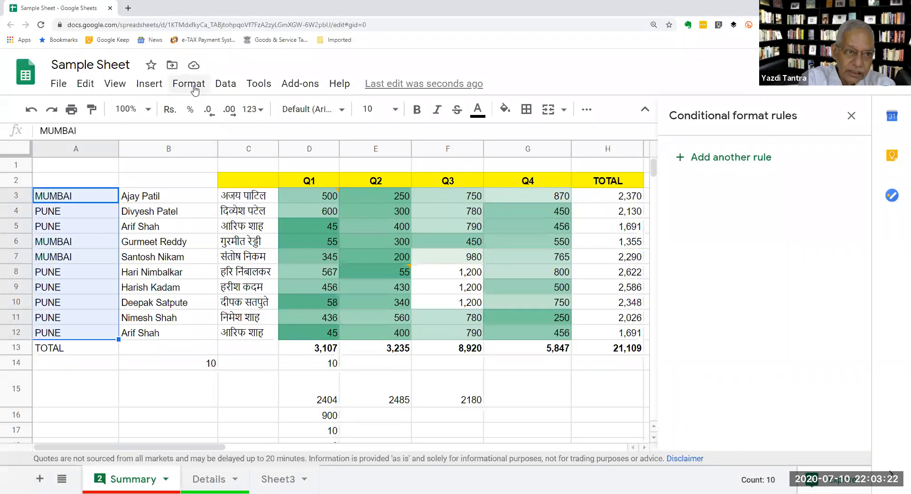
click(195, 86)
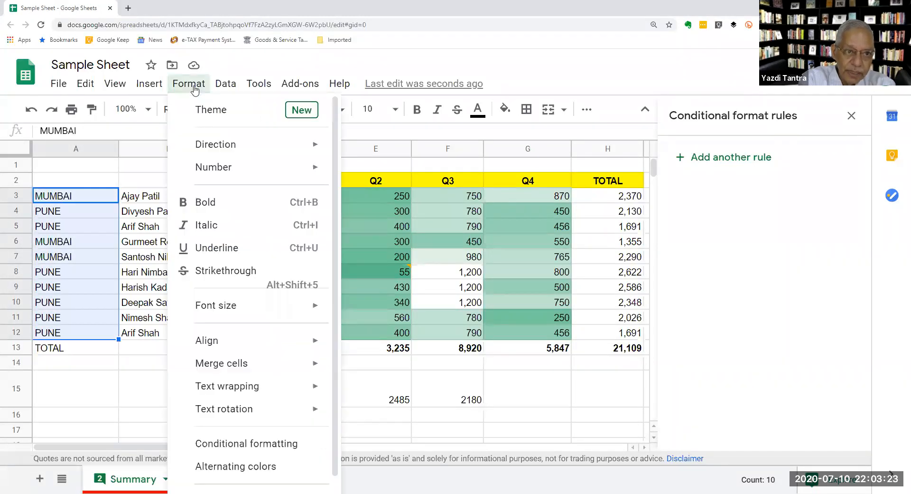
click(222, 444)
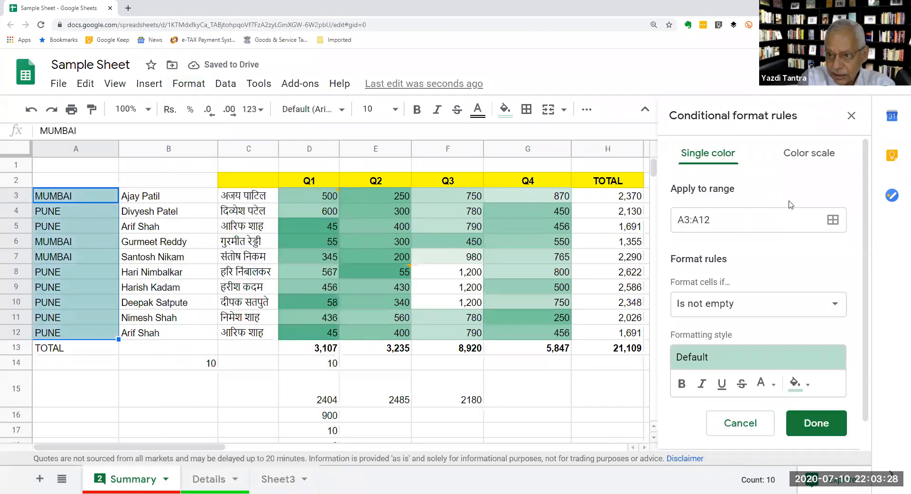
click(748, 304)
click(751, 326)
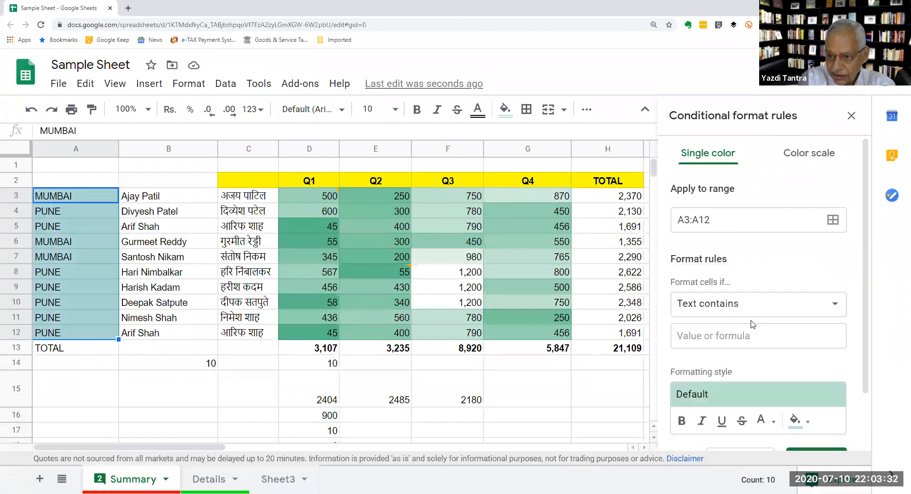
click(712, 338)
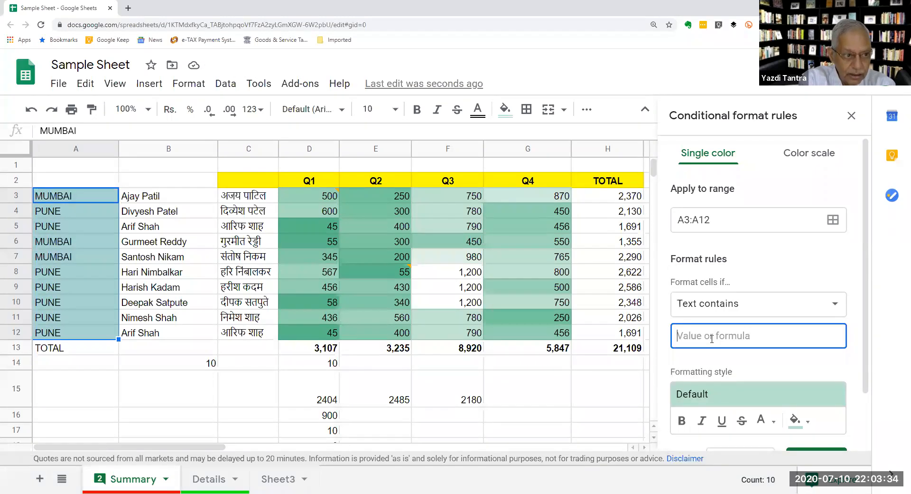
text(PUNE)
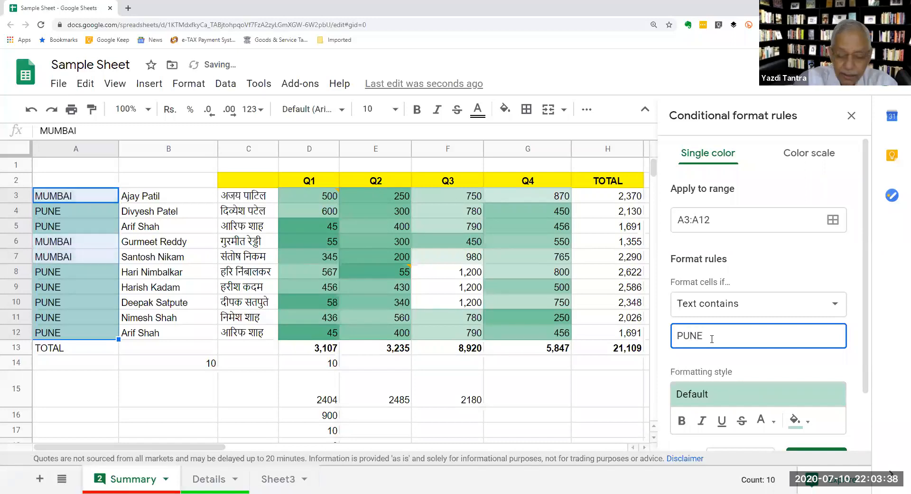
Give the PUNE rule a red fill and save it.
click(807, 420)
click(671, 284)
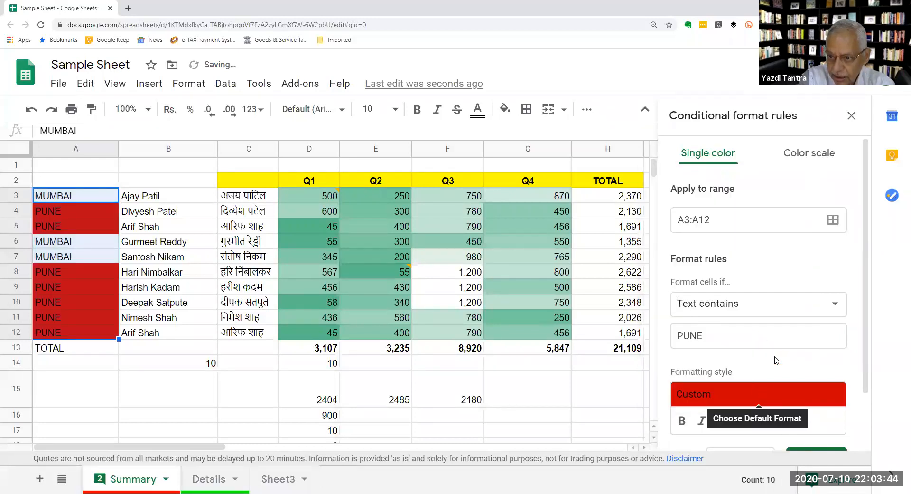
scroll(809, 404, down, 2)
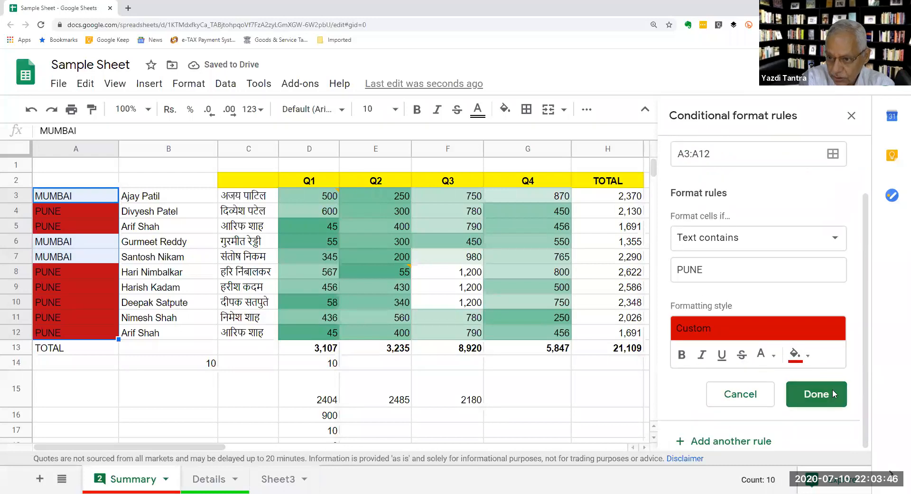
click(816, 394)
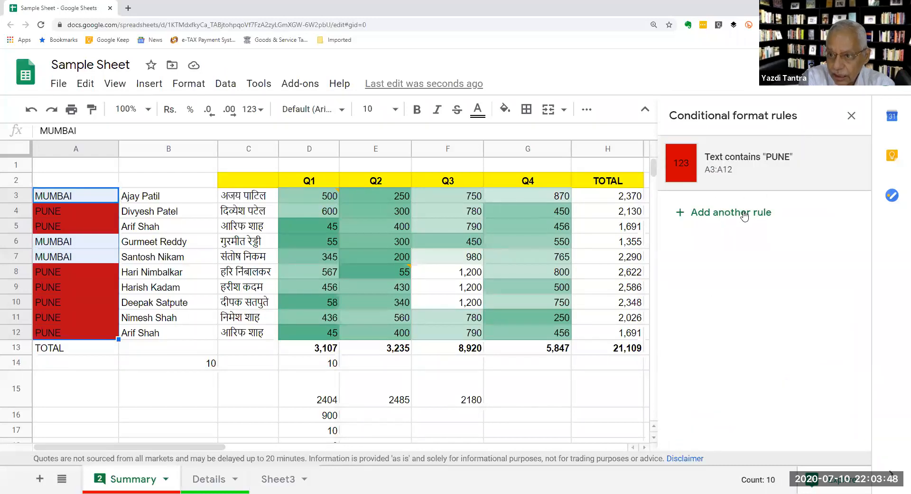
Add another rule for A3:A12 that matches cells whose text contains MUMBAI.
click(712, 212)
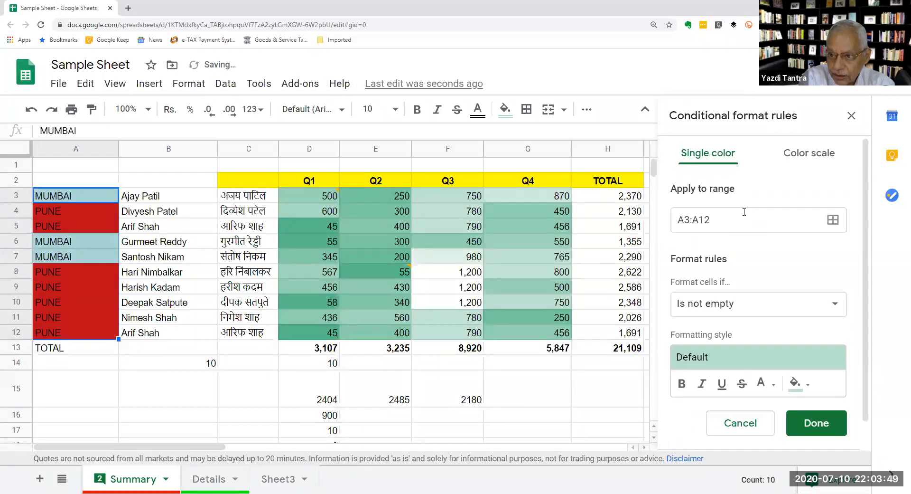
click(720, 306)
click(723, 324)
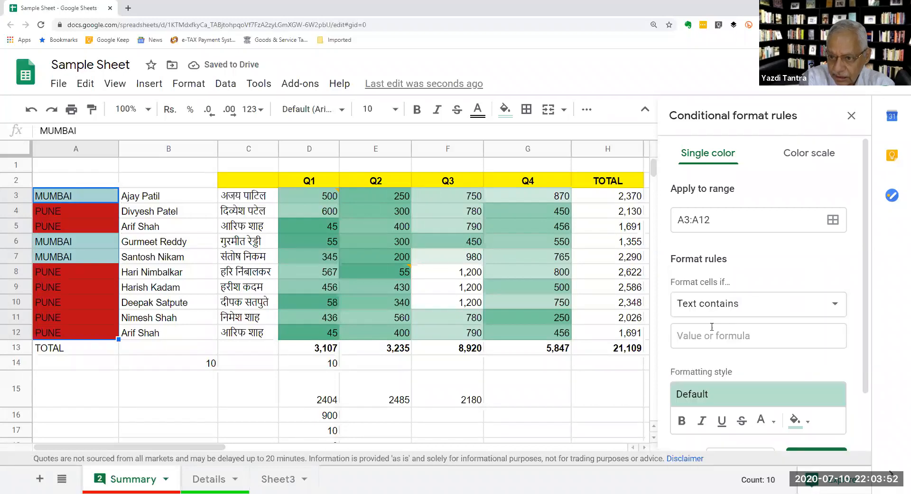
click(706, 335)
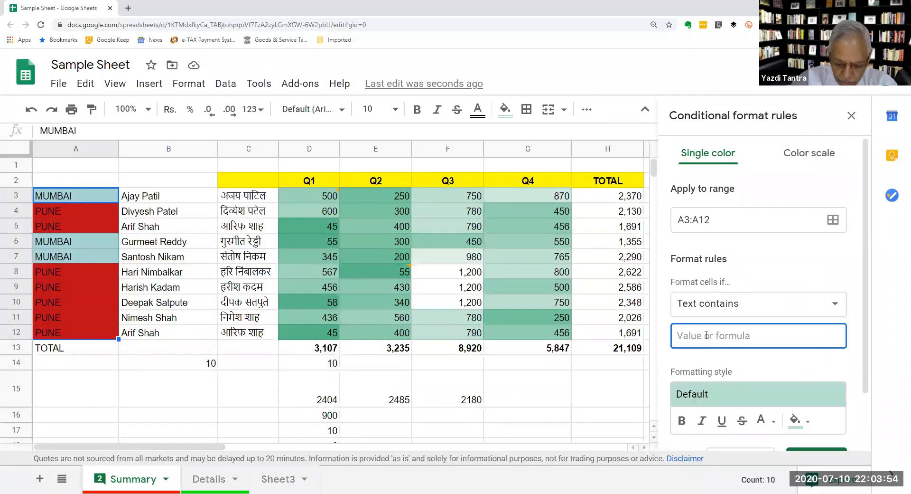
text(MUMBAI)
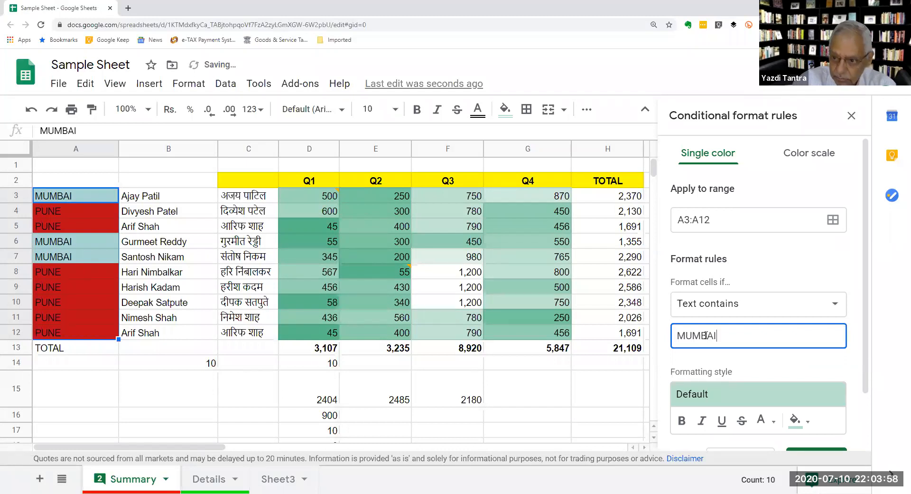
Give the MUMBAI rule a blue fill, save it and deselect the city cells.
click(800, 421)
click(687, 348)
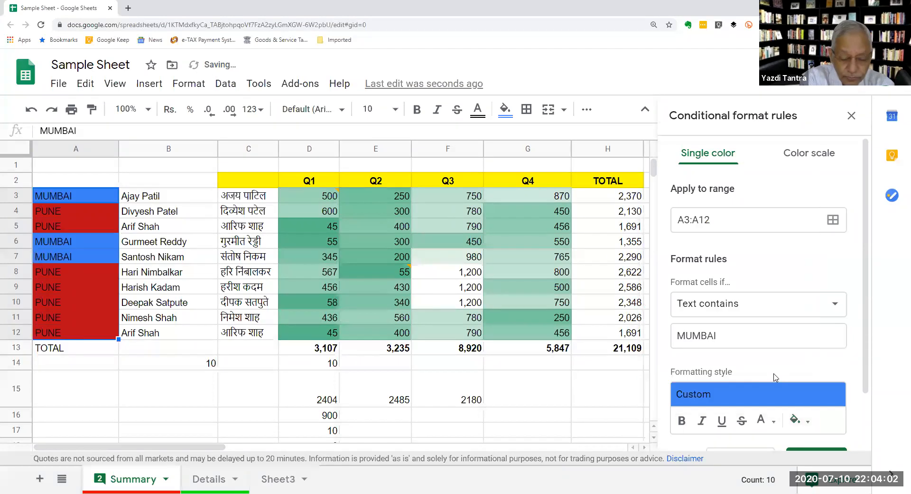
scroll(810, 407, down, 3)
click(813, 392)
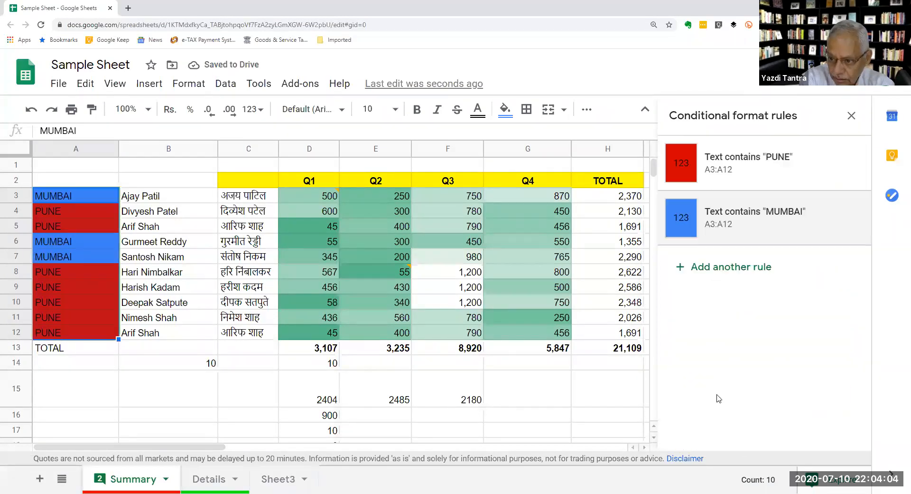
click(525, 404)
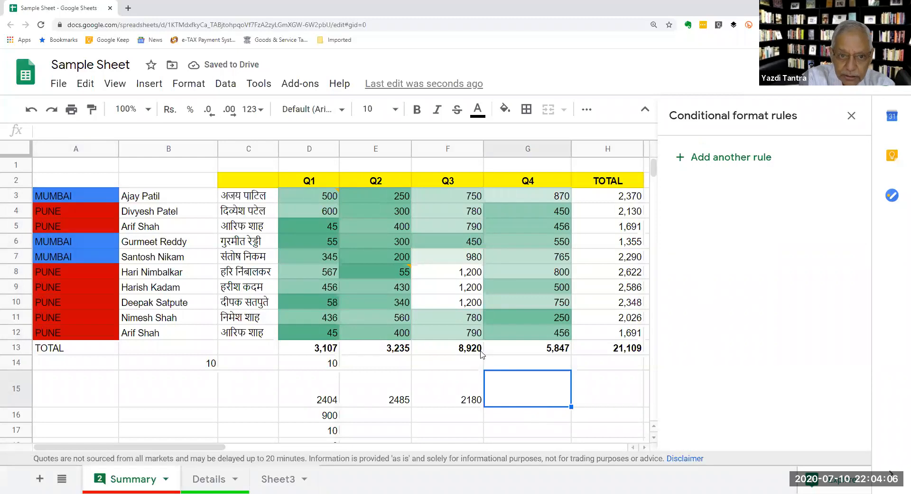
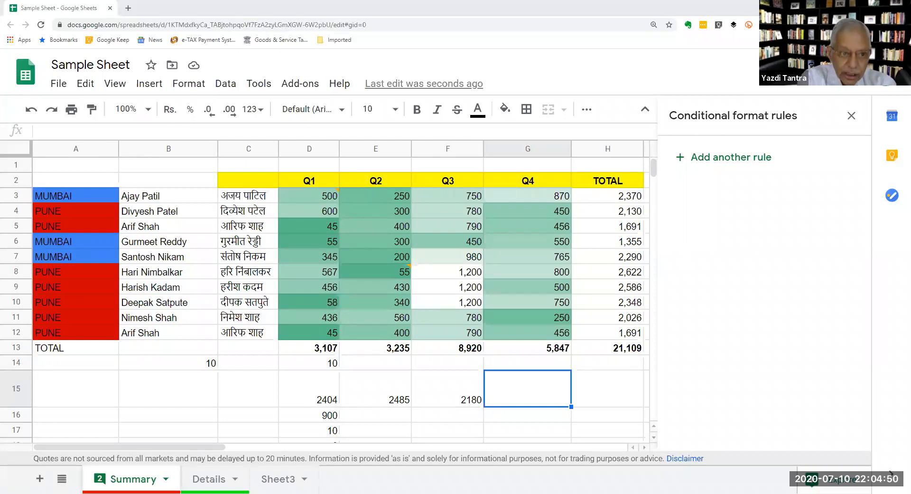
Split the full names in B3:B12 into columns using Space as the separator.
click(166, 199)
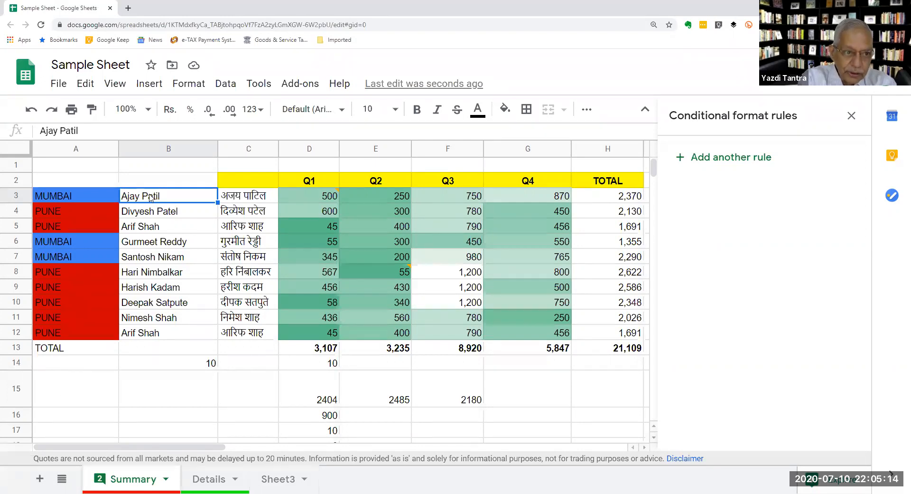
drag(150, 207, 156, 332)
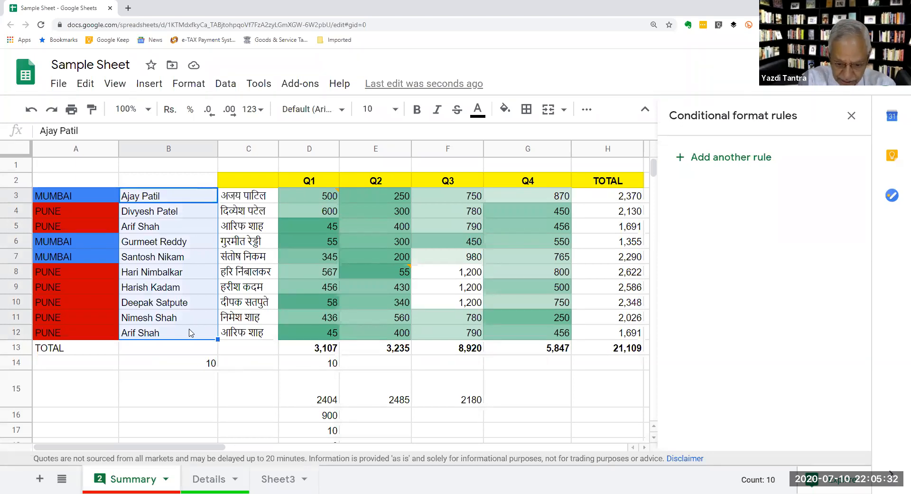
click(222, 85)
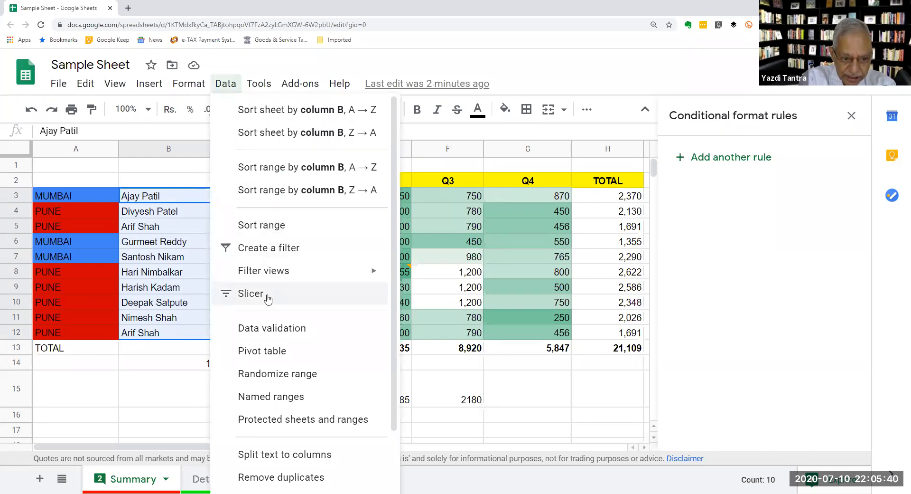
click(292, 456)
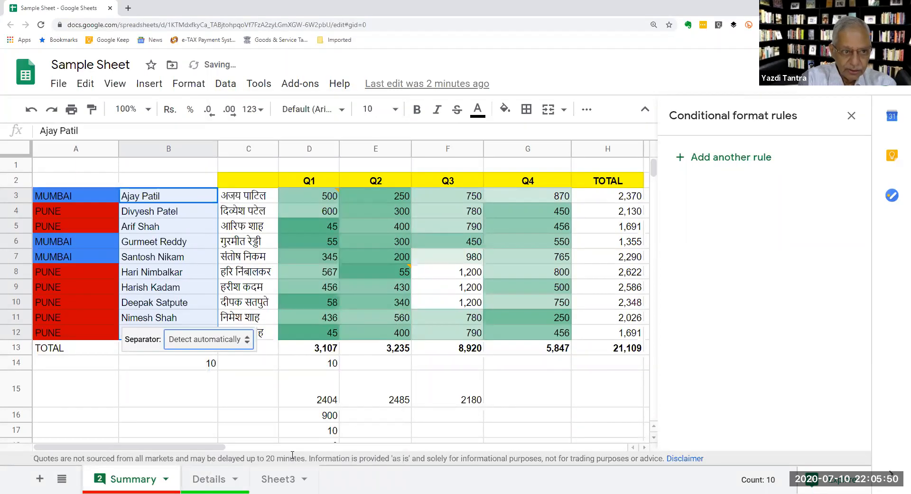
click(248, 344)
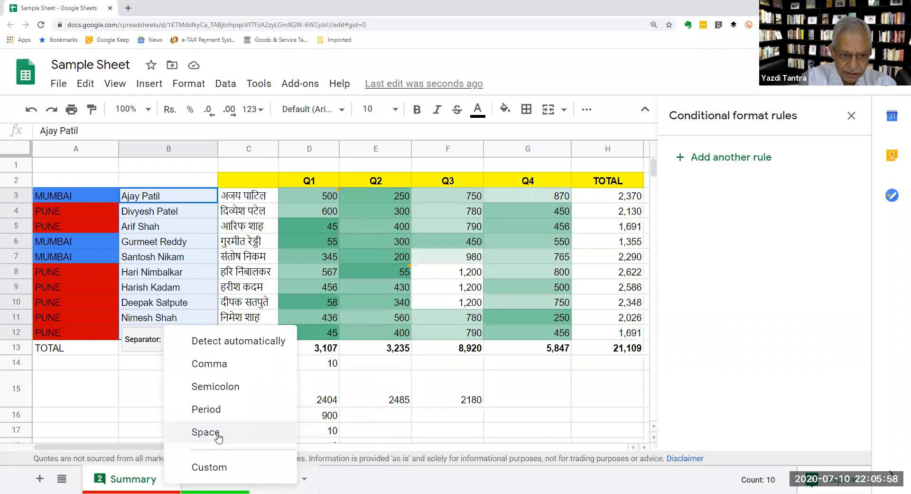
click(217, 433)
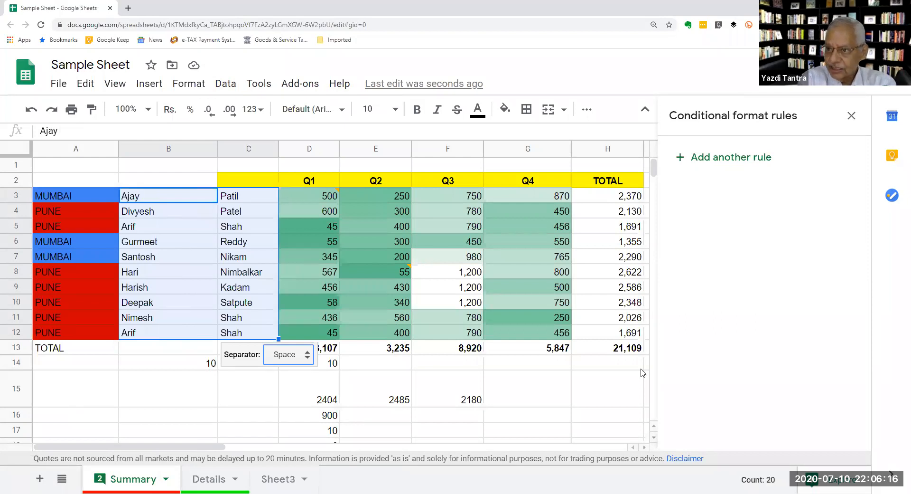
Close the conditional format rules and undo the split of the names.
click(851, 115)
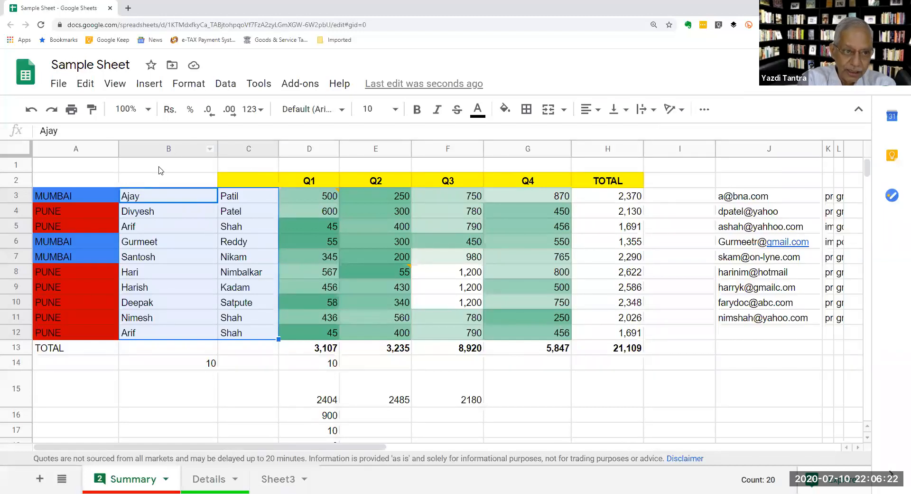
click(247, 180)
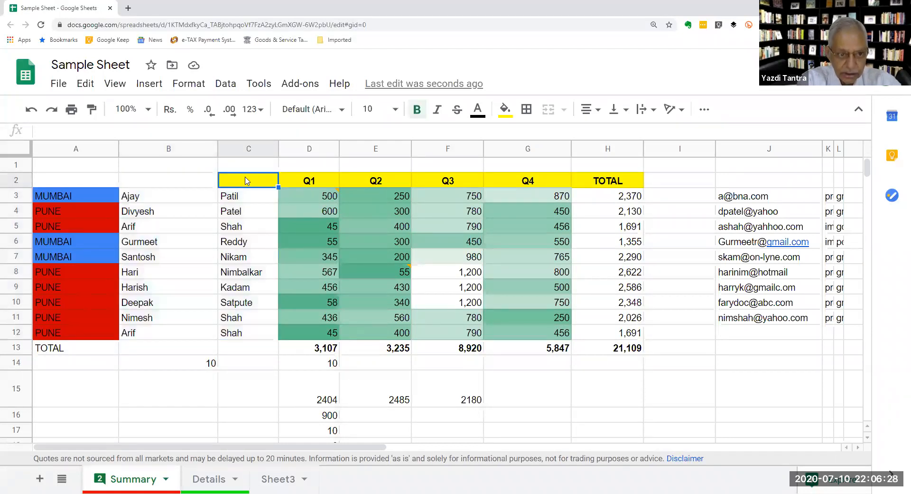
key(ctrl+z)
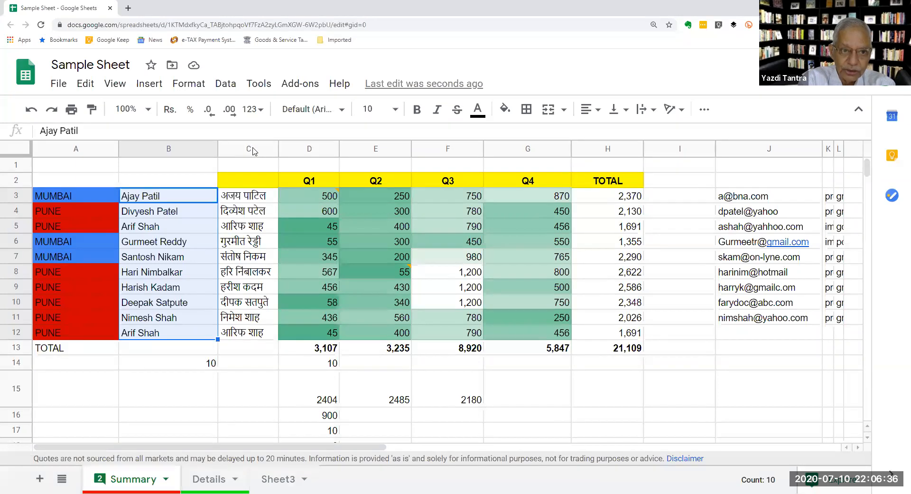
Insert an empty column between the English names in column B and the Hindi names in column C.
click(252, 151)
right_click(253, 151)
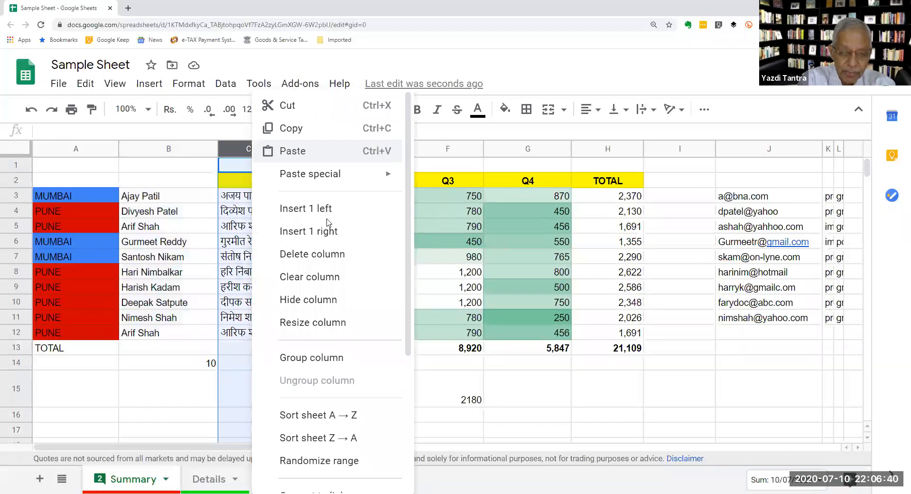
click(313, 208)
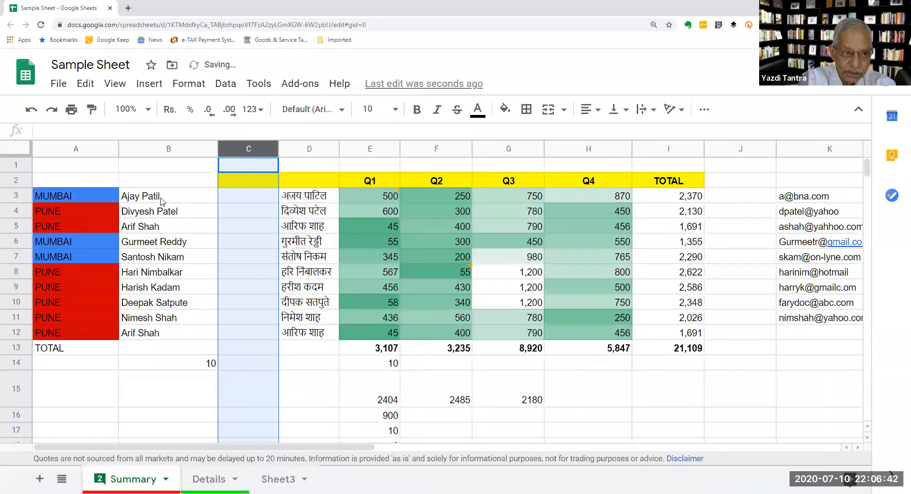
drag(162, 200, 176, 338)
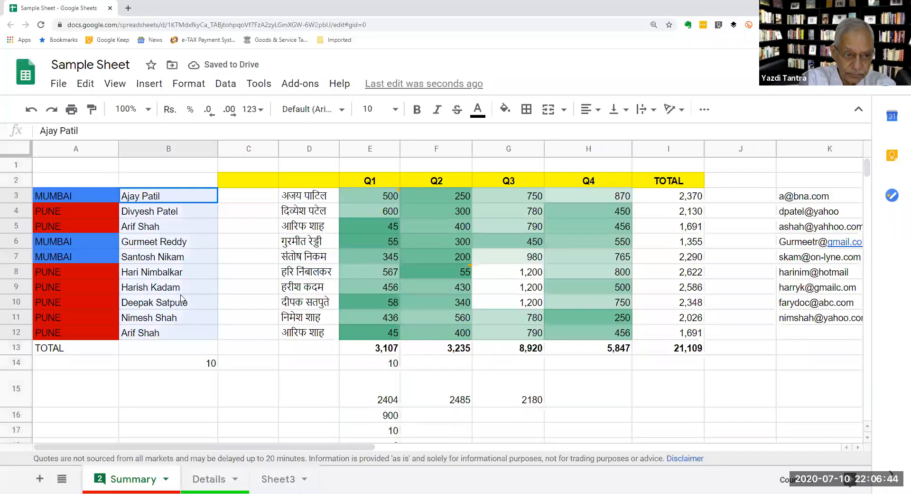
right_click(195, 266)
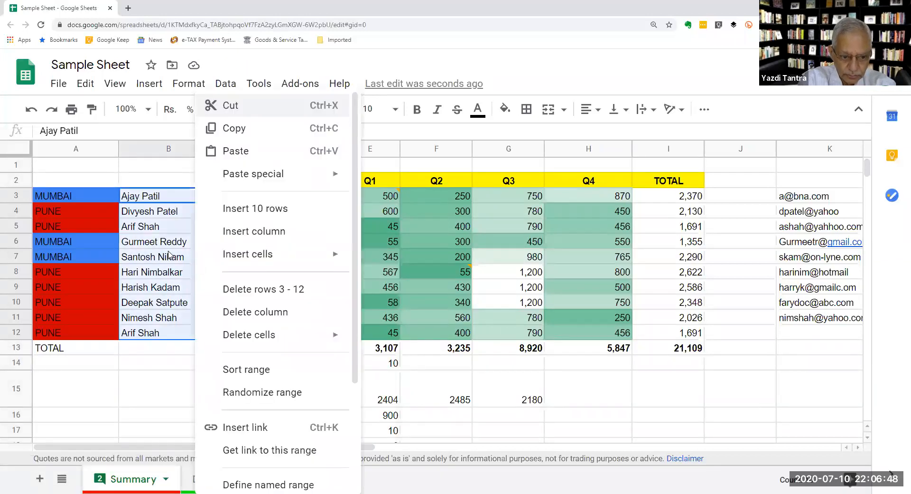
scroll(303, 249, down, 3)
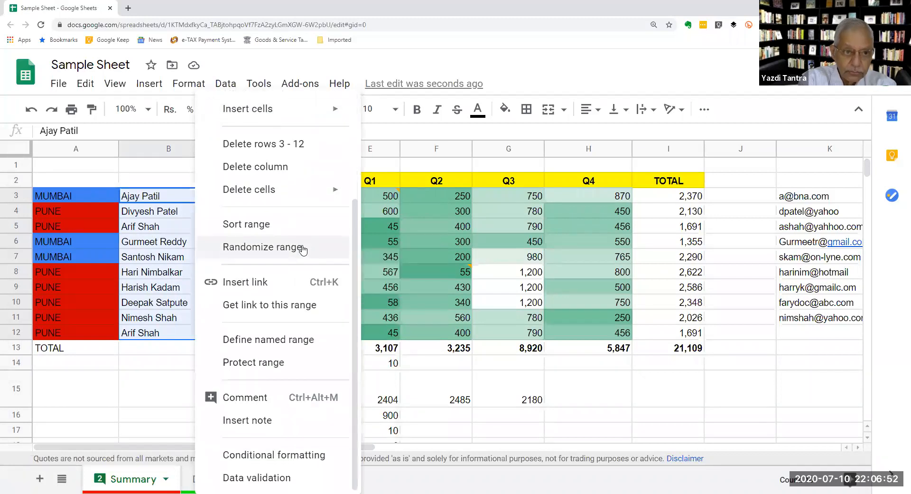
scroll(303, 250, up, 5)
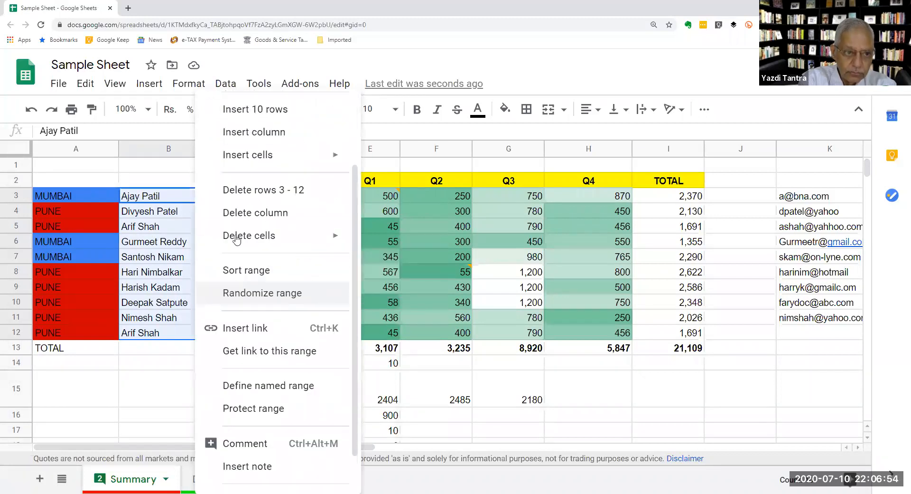
click(160, 198)
Start splitting the full names in B3:B12 into columns again and open the separator choices.
drag(160, 198, 191, 328)
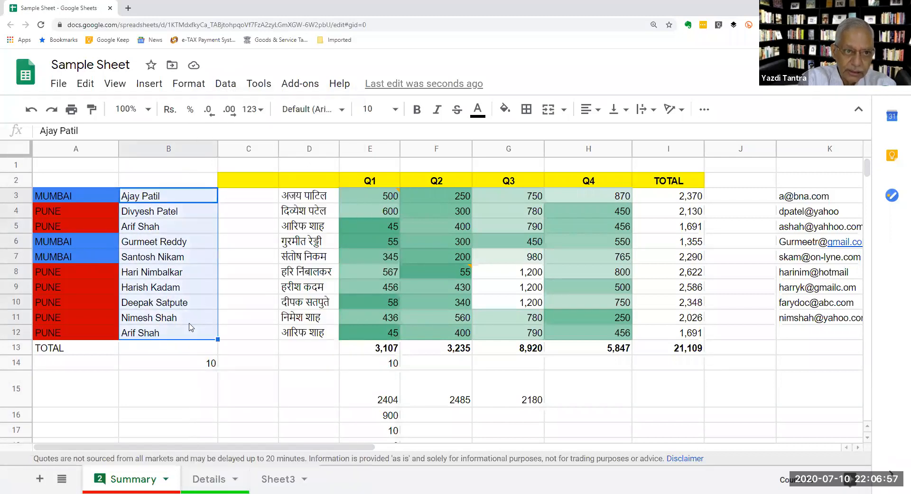
click(225, 87)
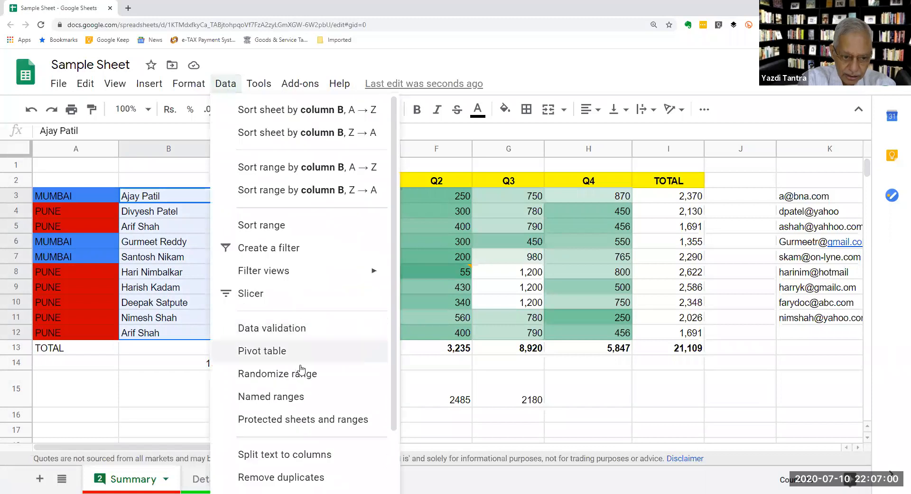
click(312, 454)
click(348, 357)
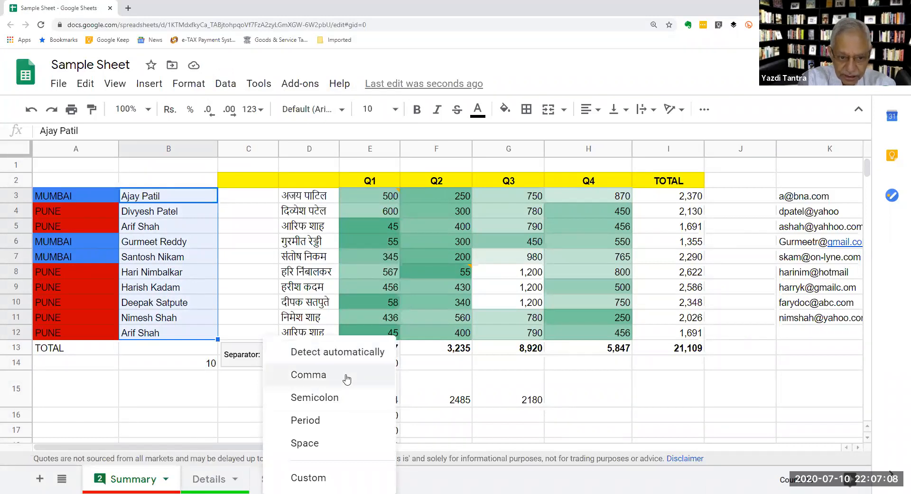
Split the full names in B3:B12 into separate columns using Space as the separator.
click(337, 445)
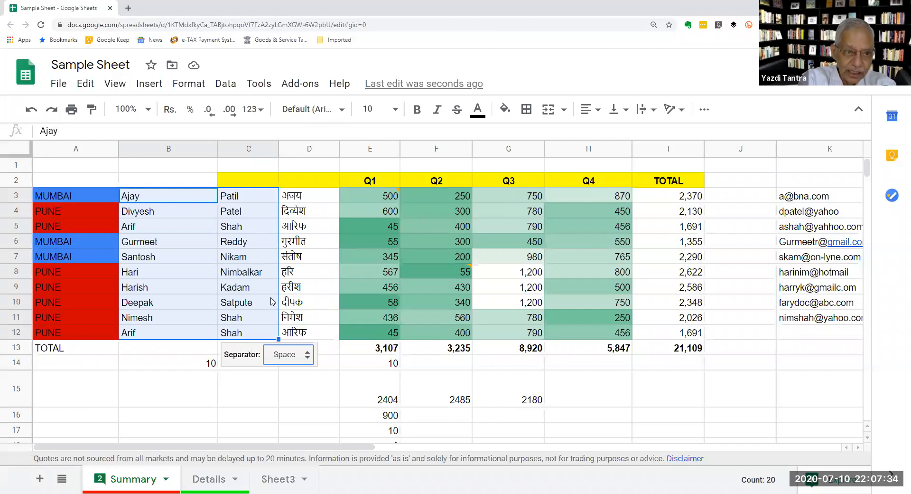
scroll(272, 301, down, 2)
scroll(190, 382, up, 2)
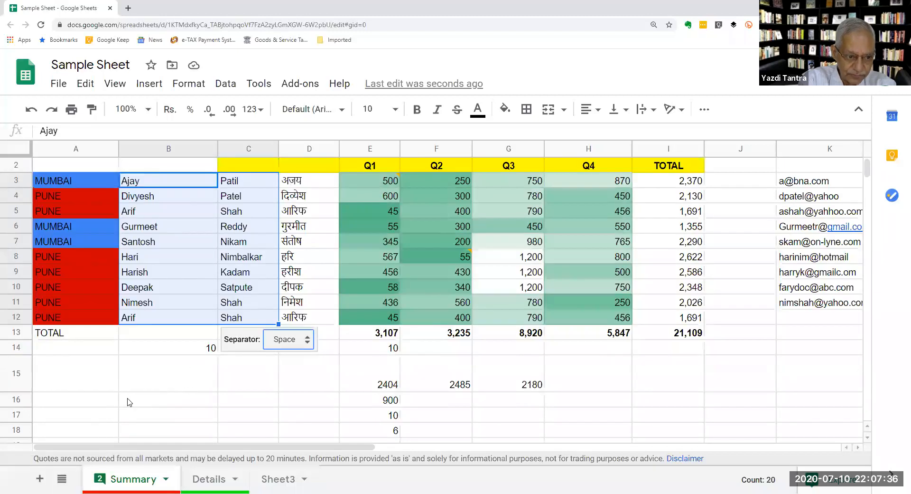
Join the first name in B3 and surname in C3 in cell B16 with the formula =CONCATENATE(B3," ",C3).
click(162, 404)
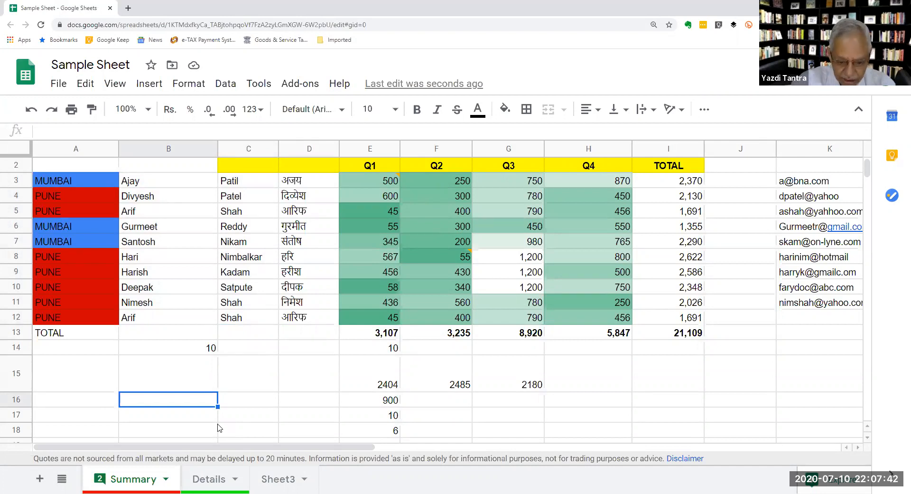
text(=)
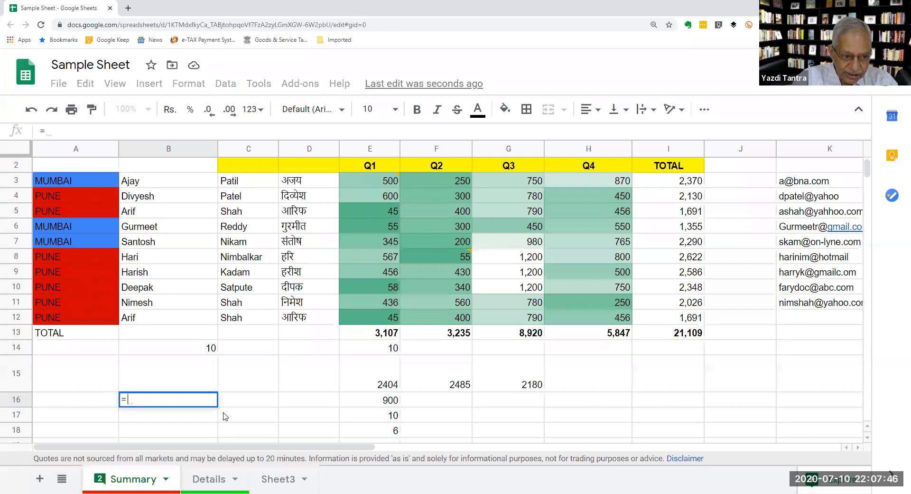
text(CONCATEN)
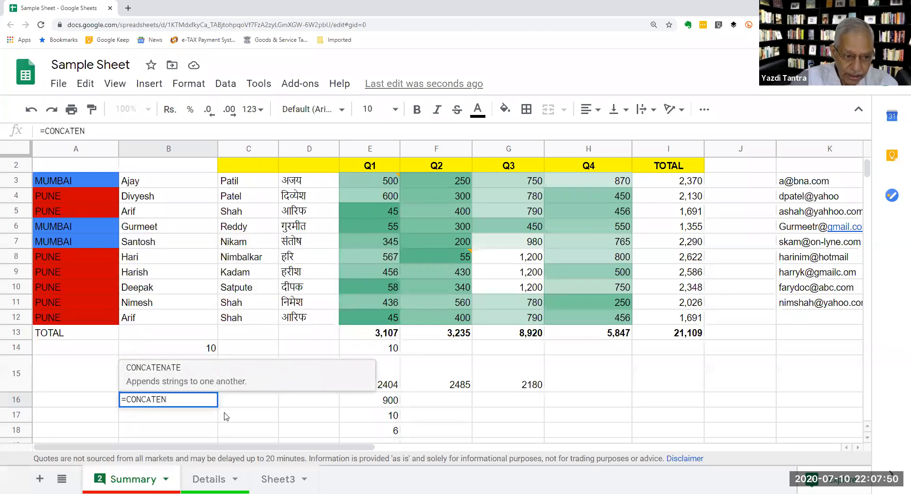
text(ATE)
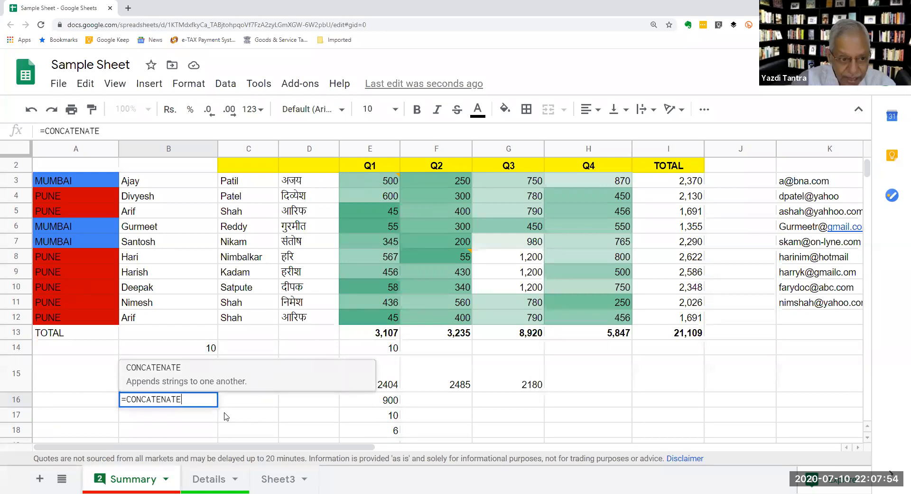
text(()
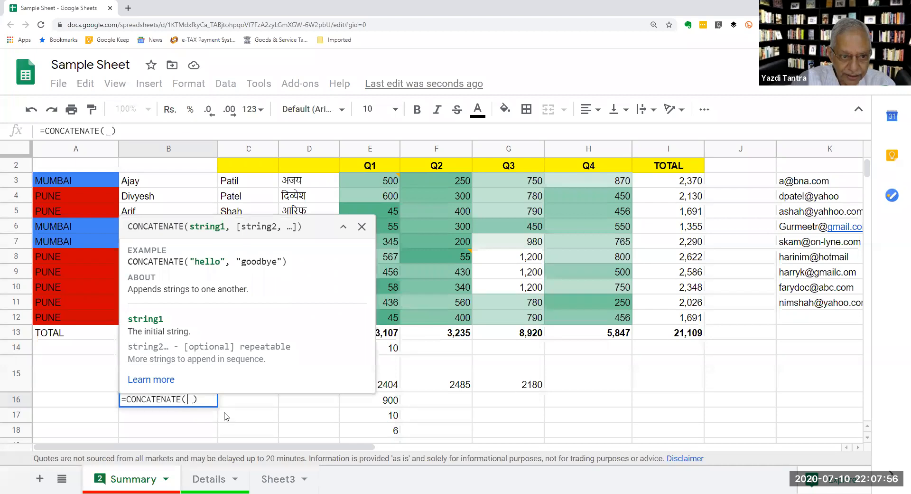
click(137, 187)
text(, )
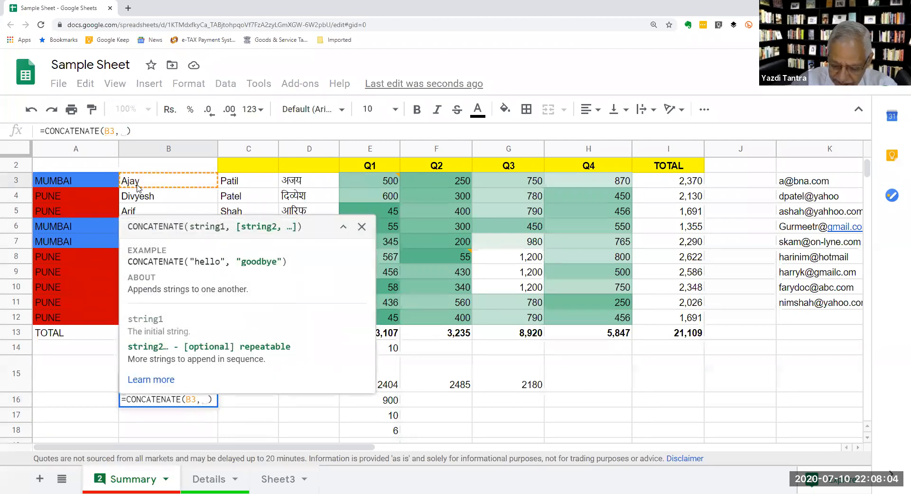
text(")
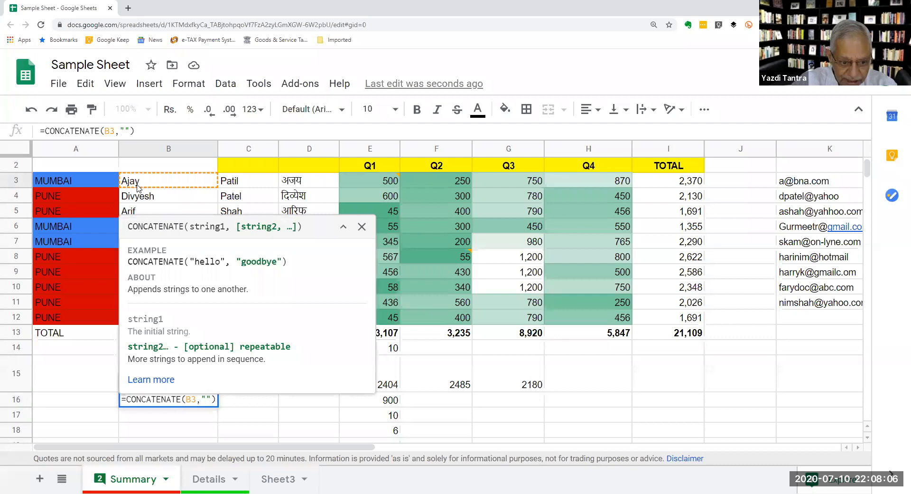
text( ",)
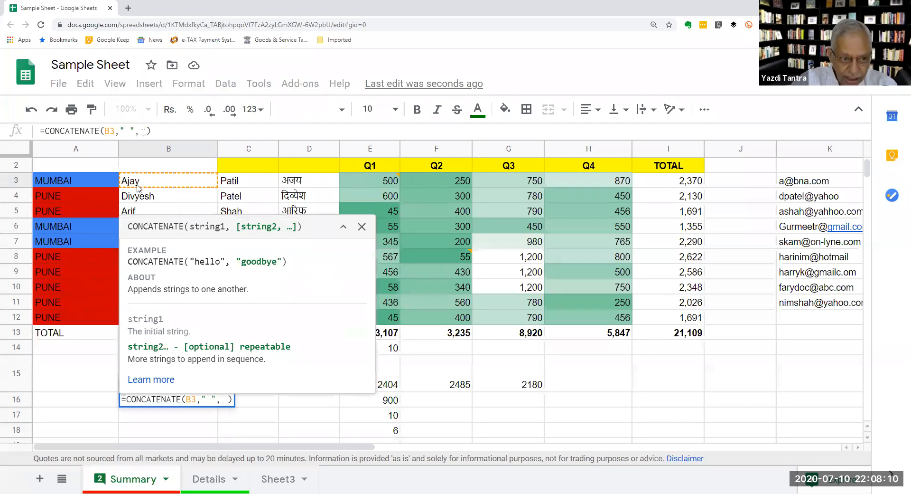
click(243, 183)
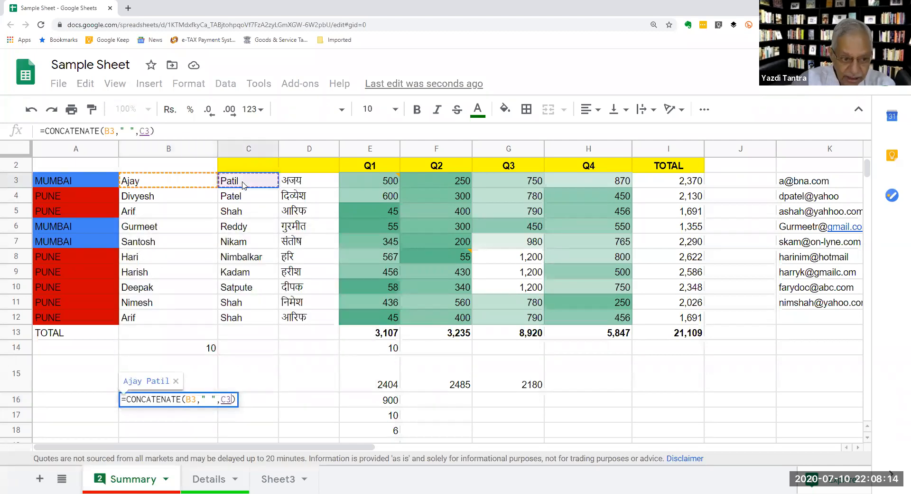
key(Return)
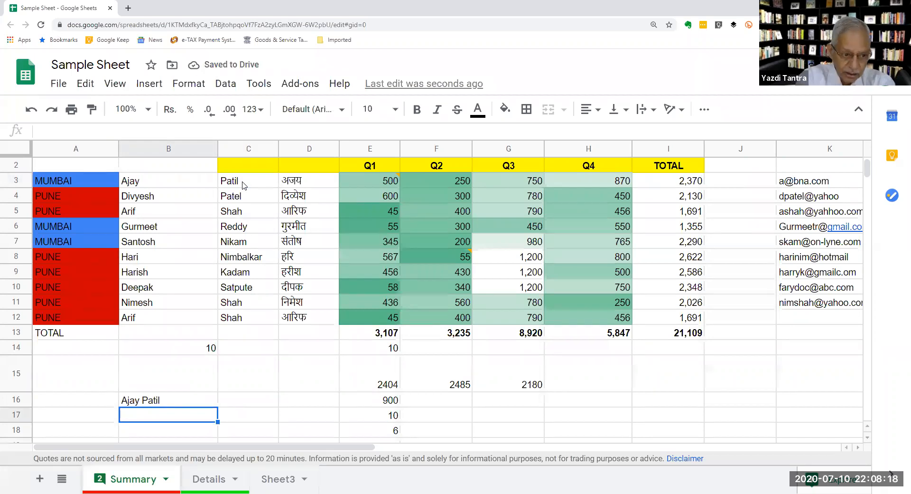
Fill the CONCATENATE formula from B16 down to B21, and clear the contents of B16:B21.
click(181, 402)
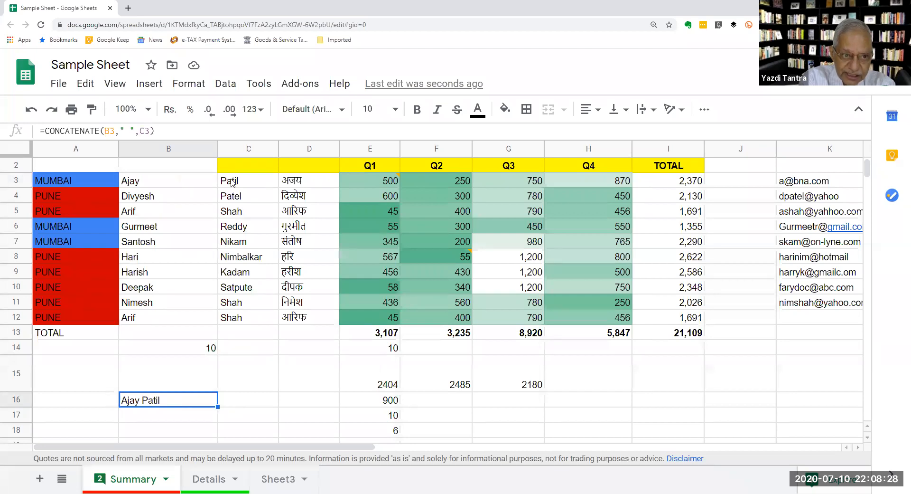
scroll(272, 315, down, 1)
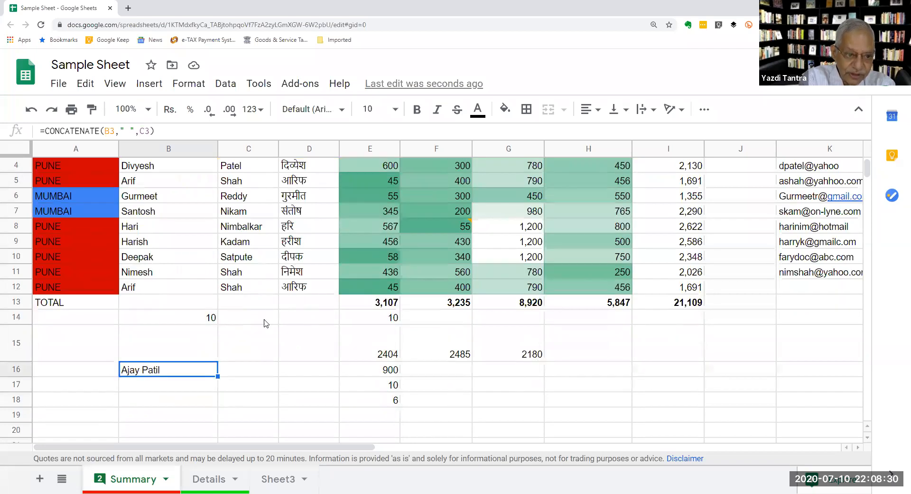
scroll(279, 353, down, 1)
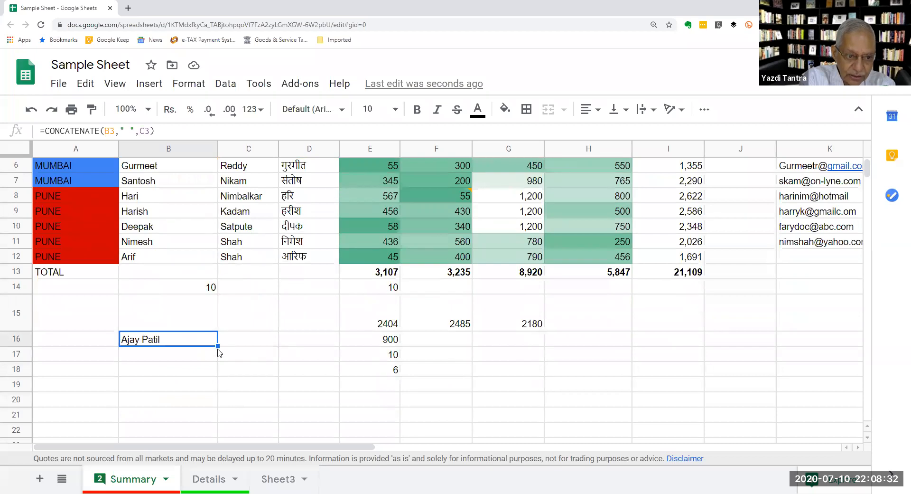
drag(218, 347, 212, 420)
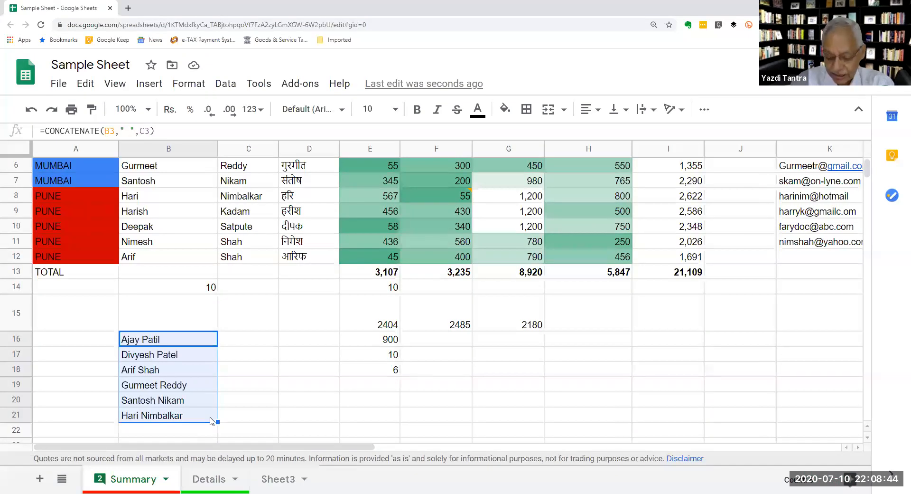
key(Delete)
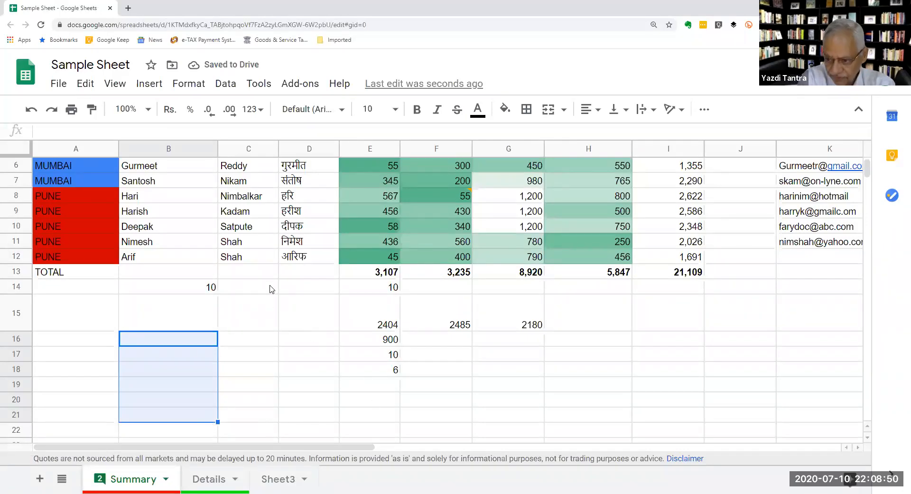
Delete the today() formula from cell D41 of the Summary sheet.
scroll(271, 290, down, 3)
scroll(281, 282, down, 5)
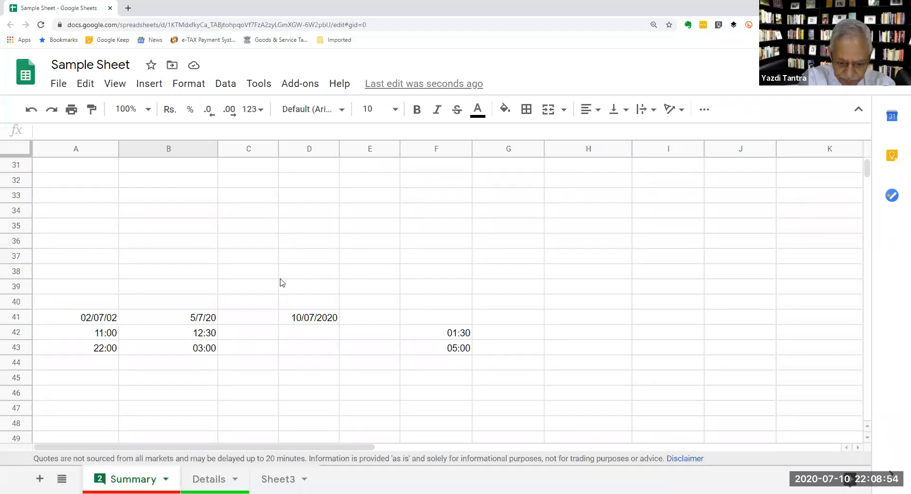
scroll(281, 283, down, 2)
click(305, 243)
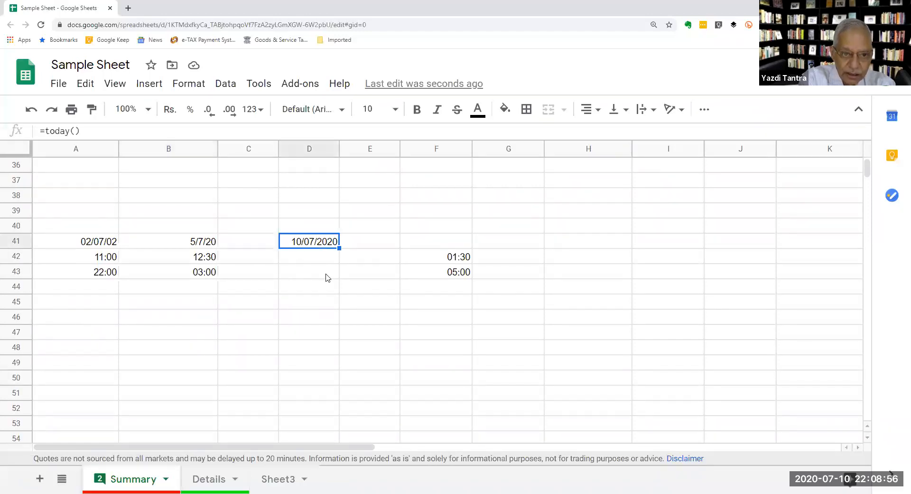
key(Delete)
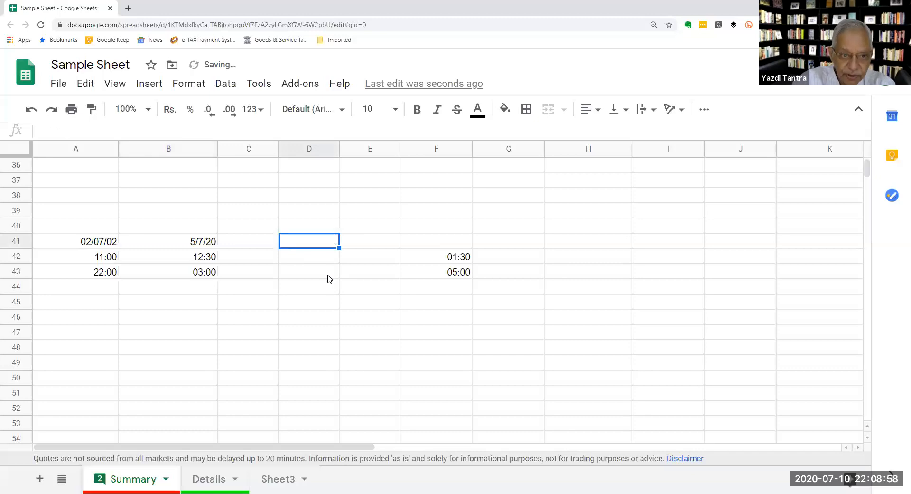
Calculate the number of days between the two dates in row 41 by entering =B41-A41 in C41.
click(102, 245)
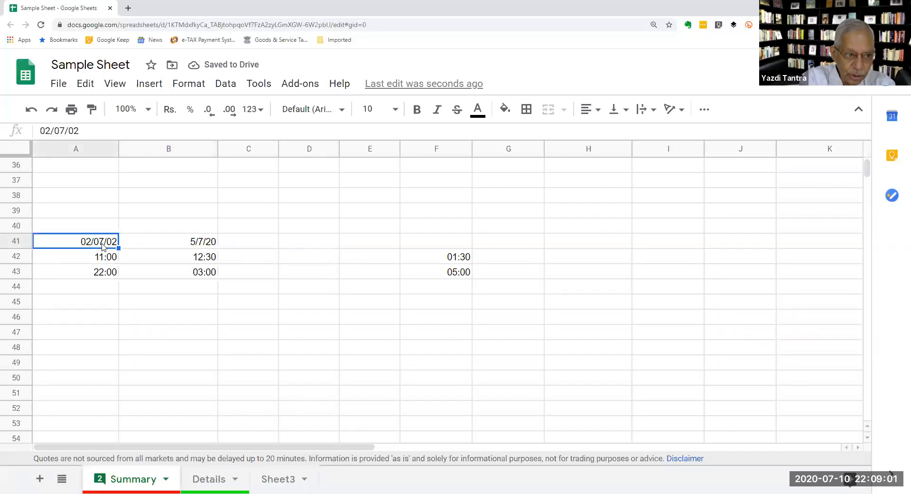
click(158, 243)
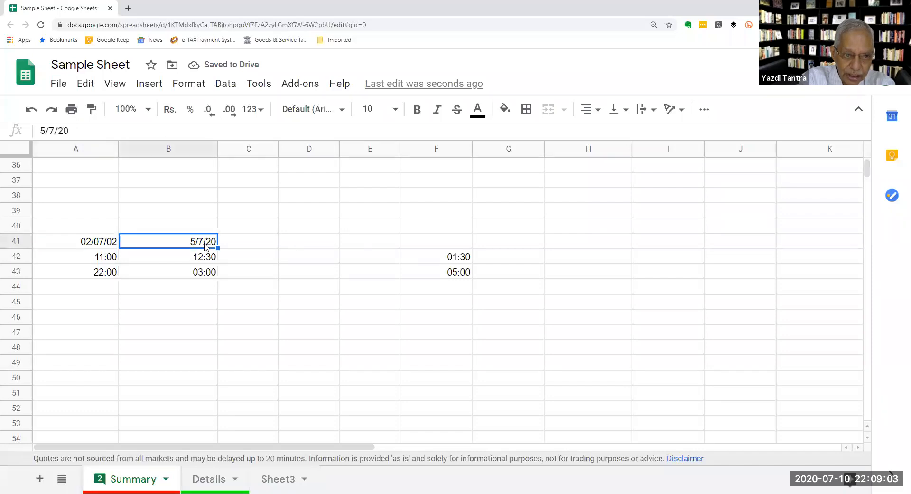
click(259, 244)
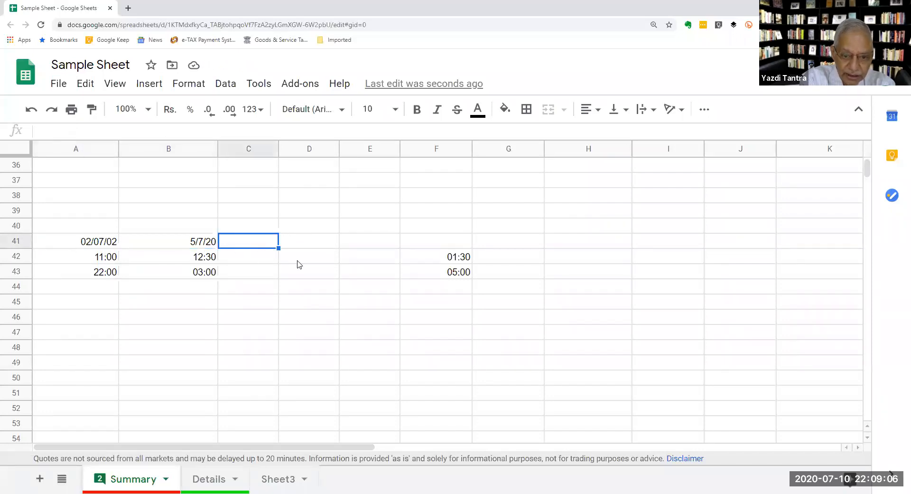
text(=)
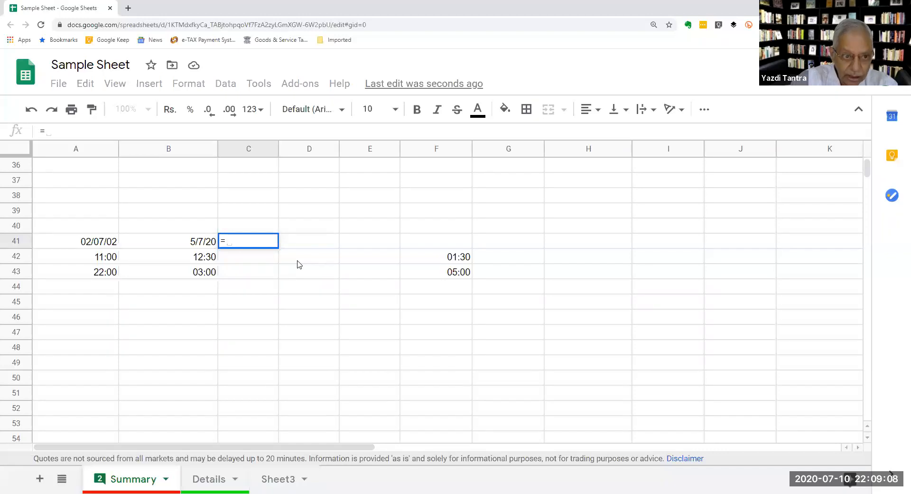
key(Left)
text(-)
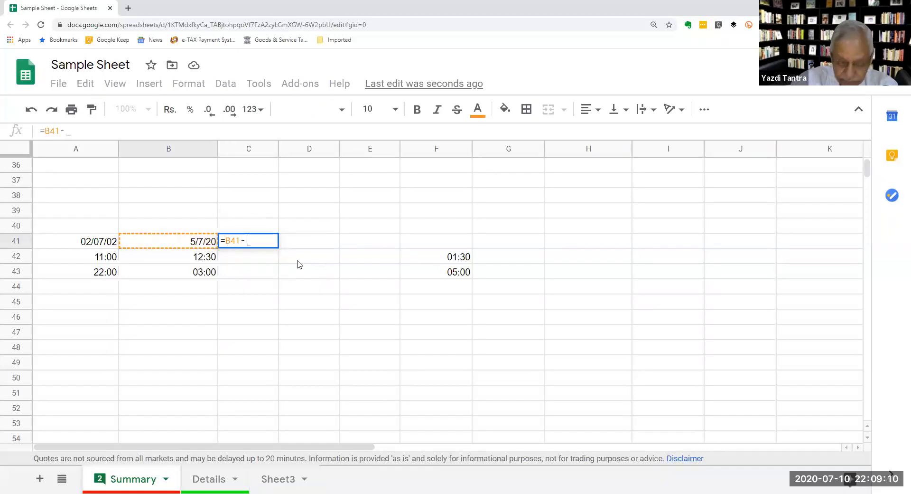
key(Left)
key(Left)
key(Return)
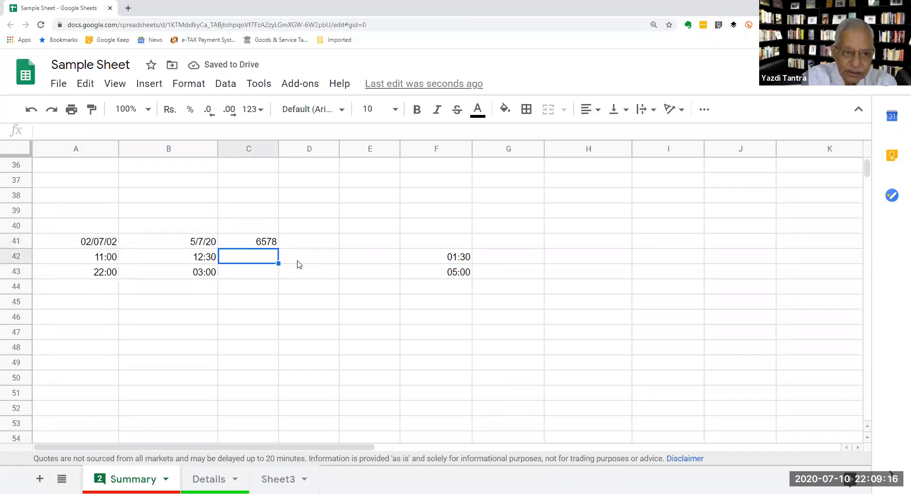
Replace the formula in C41 with =TODAY() to insert the current date.
click(257, 245)
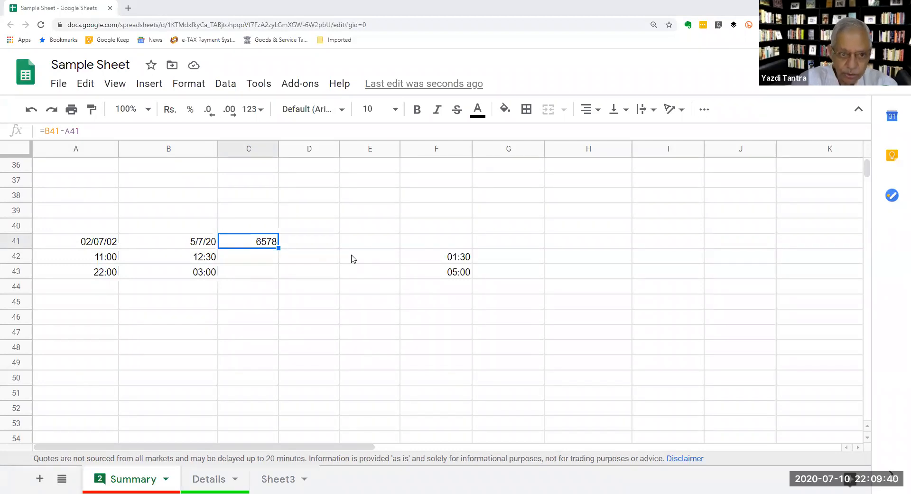
triple_click(230, 243)
text(=)
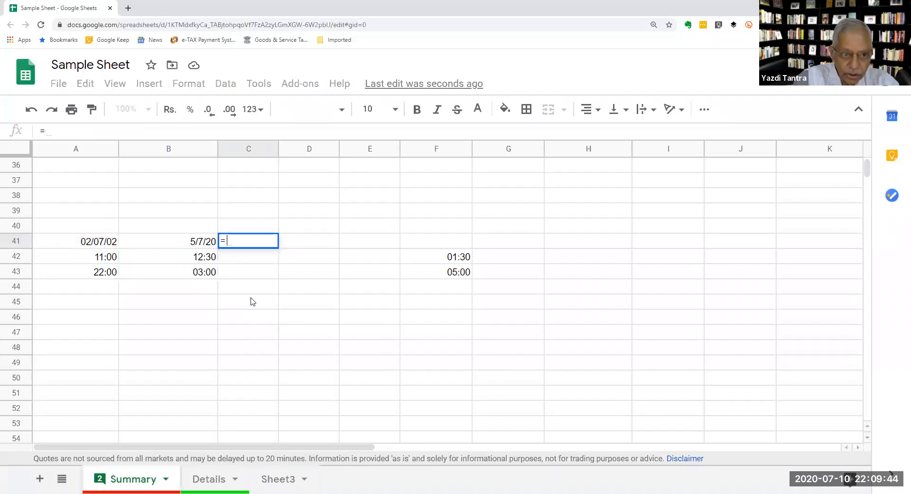
text(TODAY)
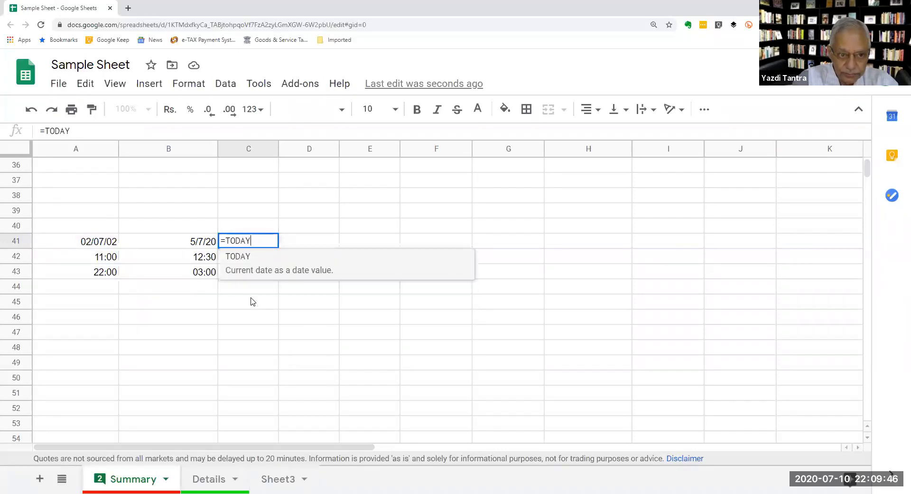
text(()))
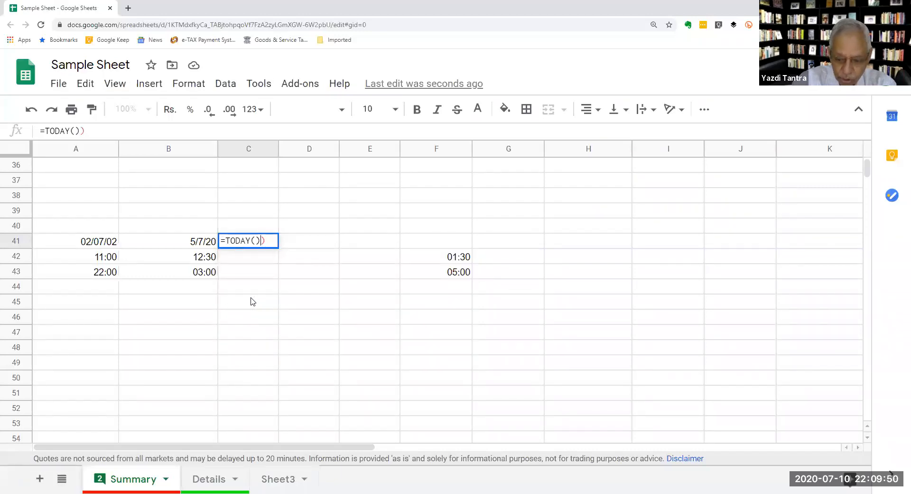
key(Delete)
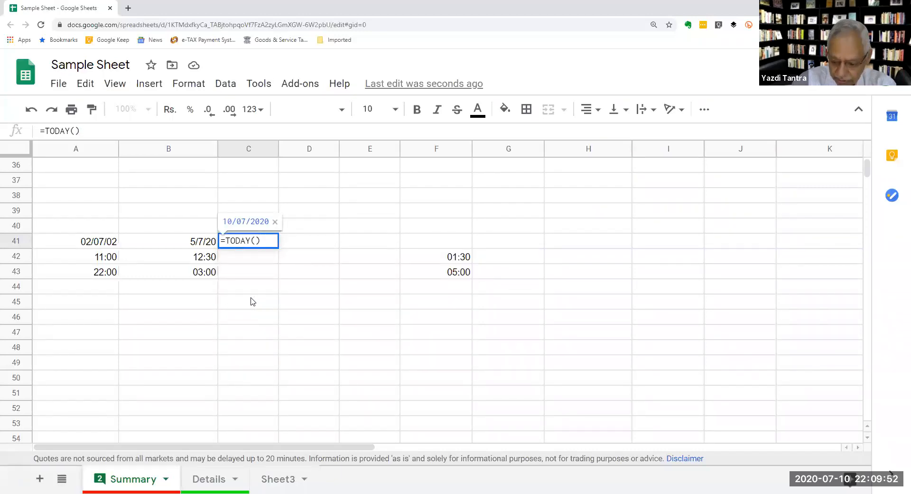
key(Return)
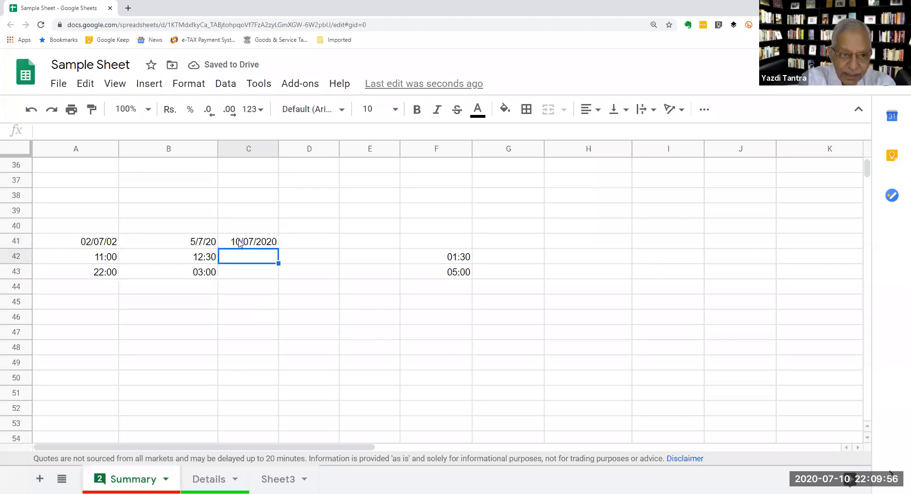
Calculate the days elapsed since the date in B41 by entering =C41-B41 in D41.
click(239, 243)
click(316, 243)
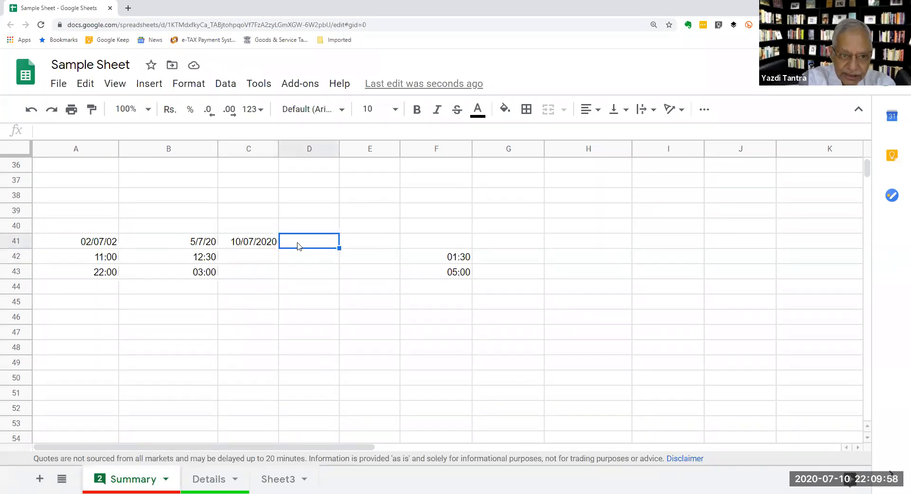
text(=C41)
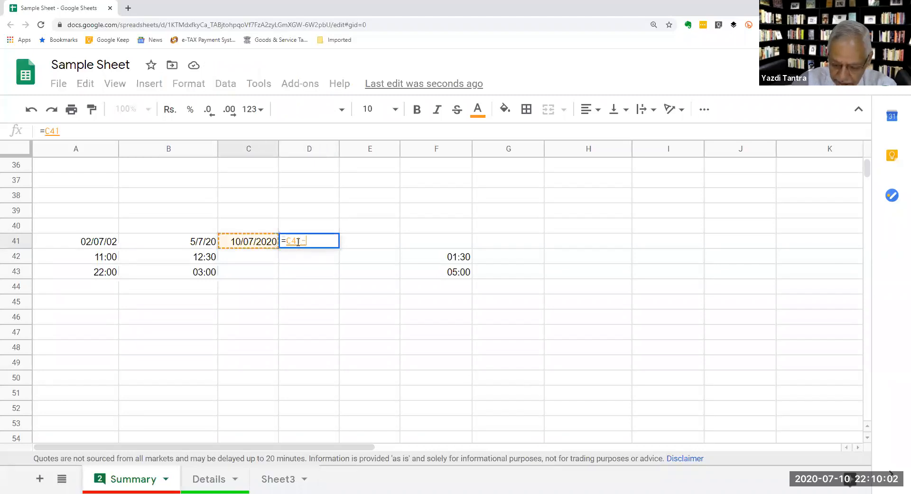
text(-B41)
key(Return)
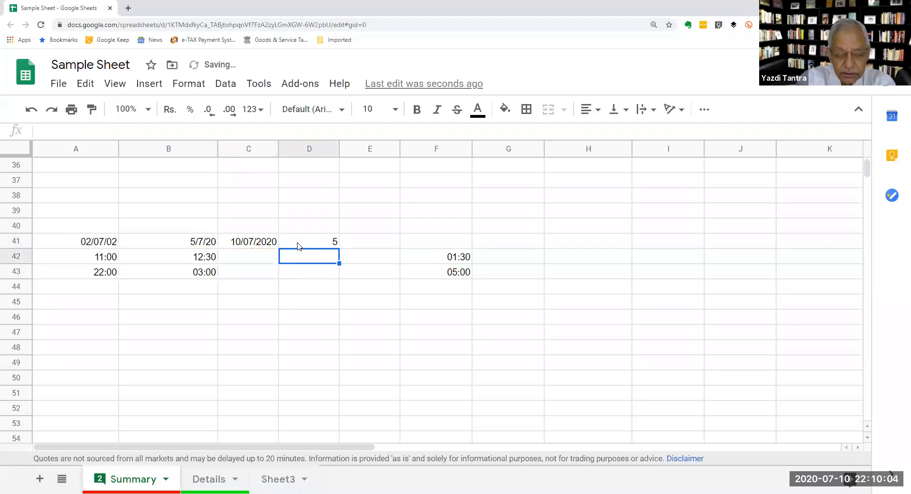
Review the current-date formula in C41 and the elapsed-days formula in D41.
click(297, 242)
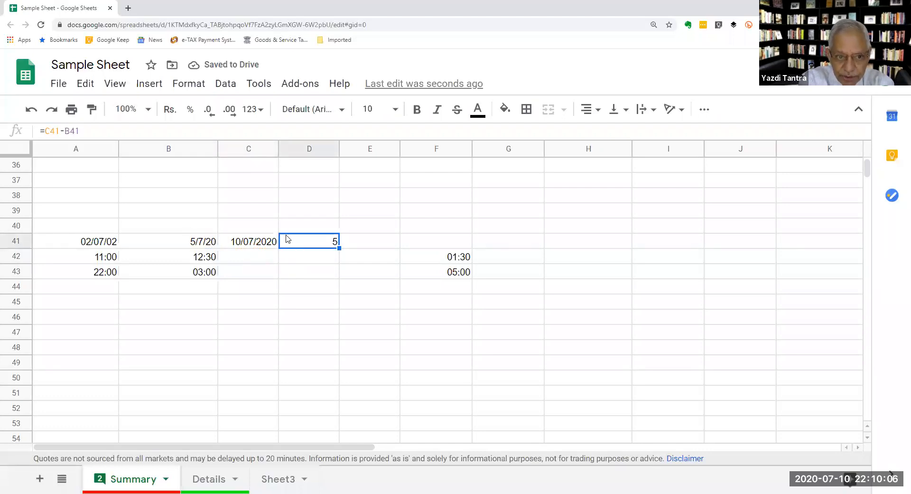
click(246, 243)
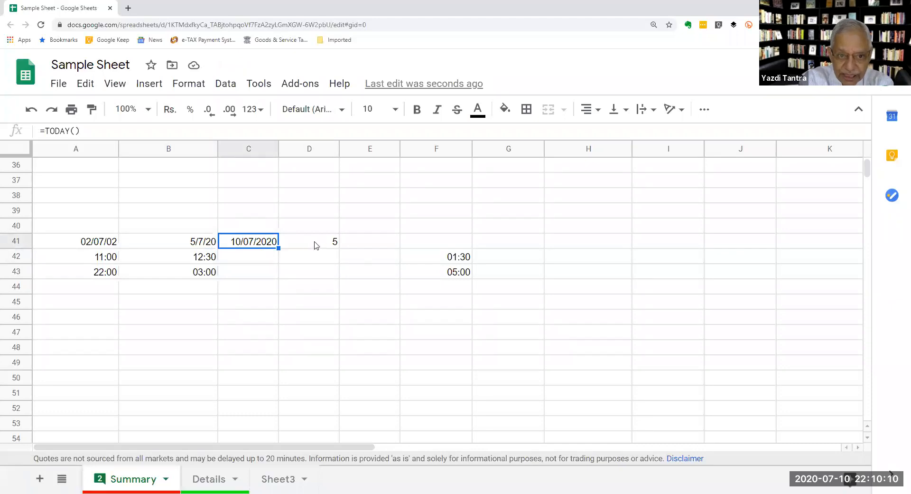
click(317, 245)
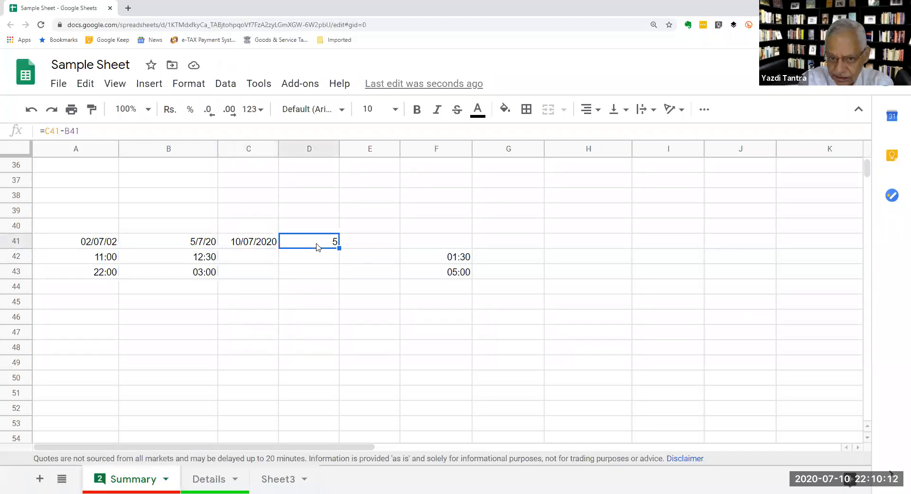
click(254, 244)
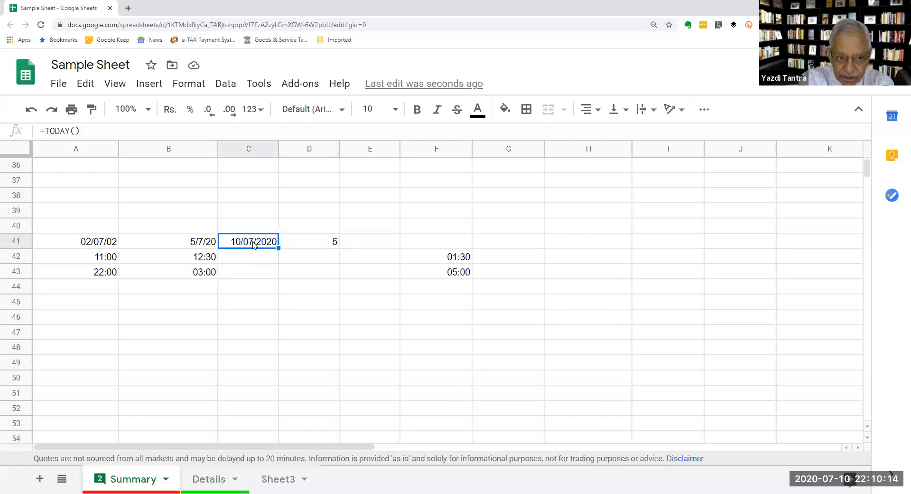
click(316, 242)
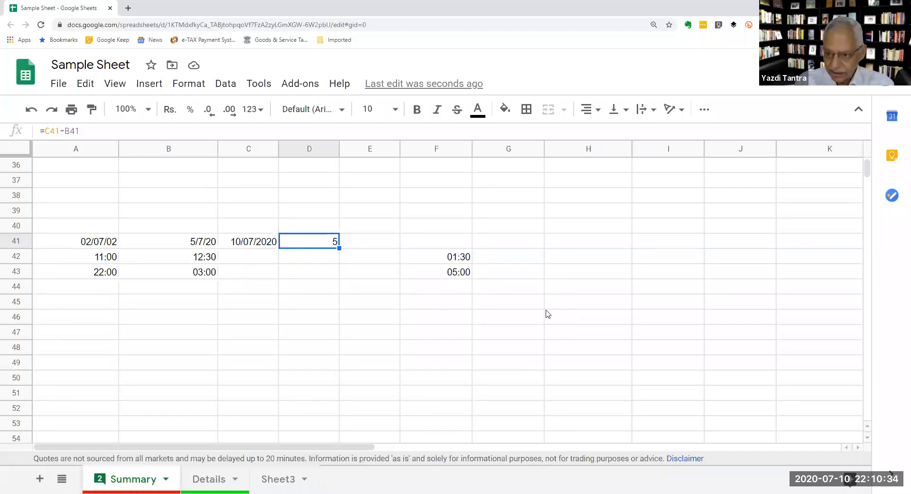
click(253, 243)
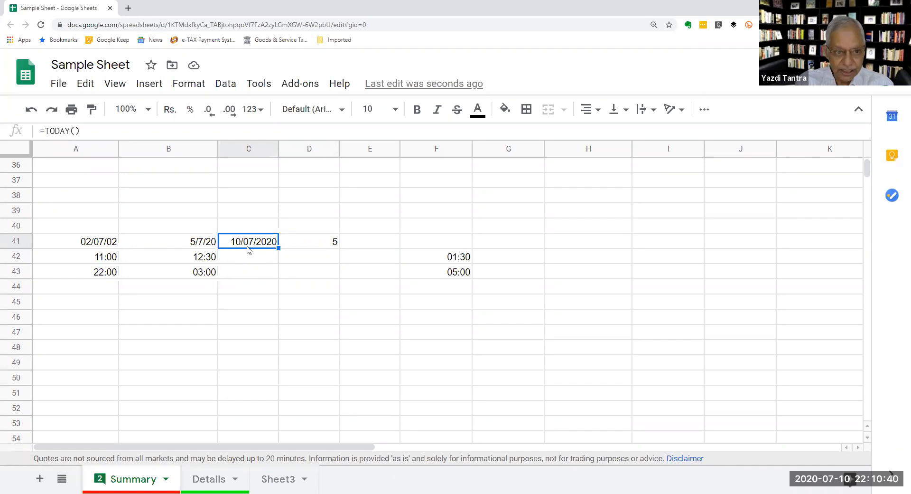
click(326, 245)
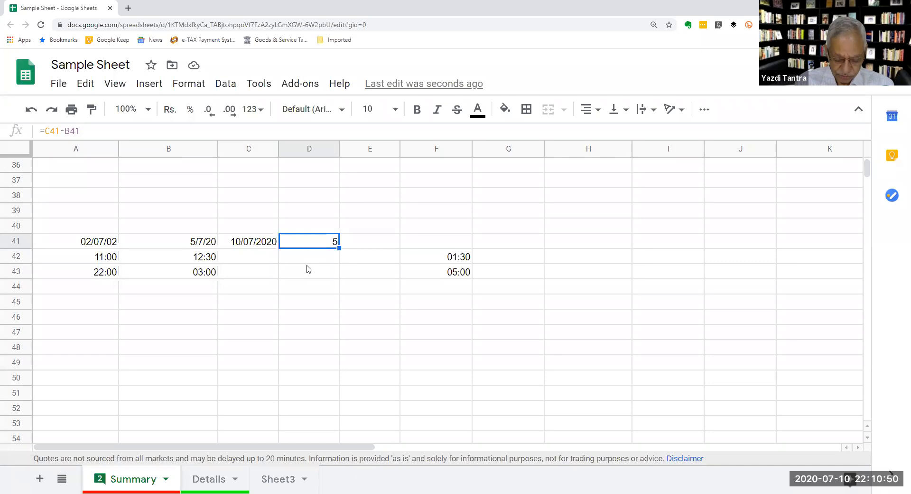
Examine the EMI Calculation (Borrower) section, including the principal in B59 and the payment formula in B61.
scroll(454, 273, down, 1)
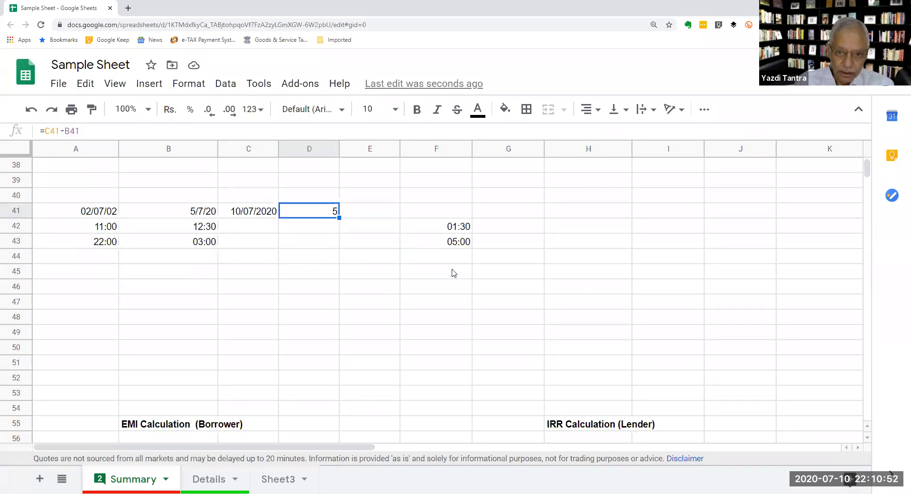
scroll(454, 272, down, 5)
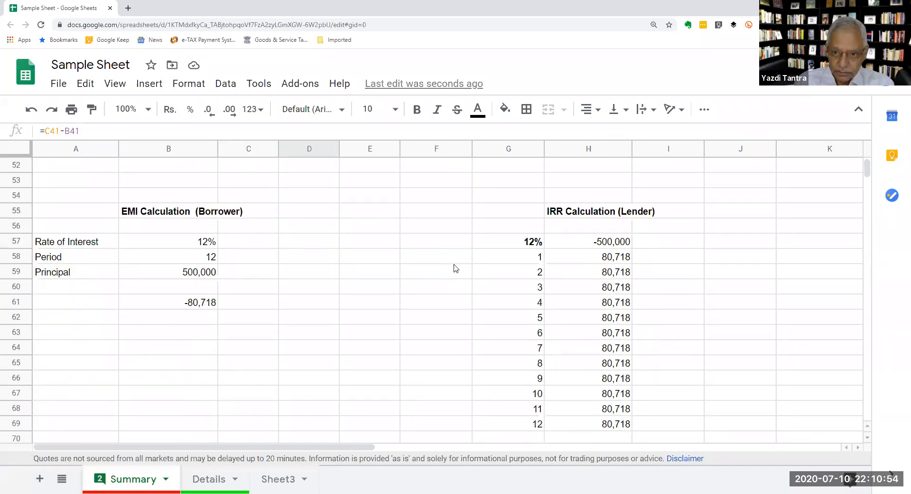
scroll(456, 268, down, 1)
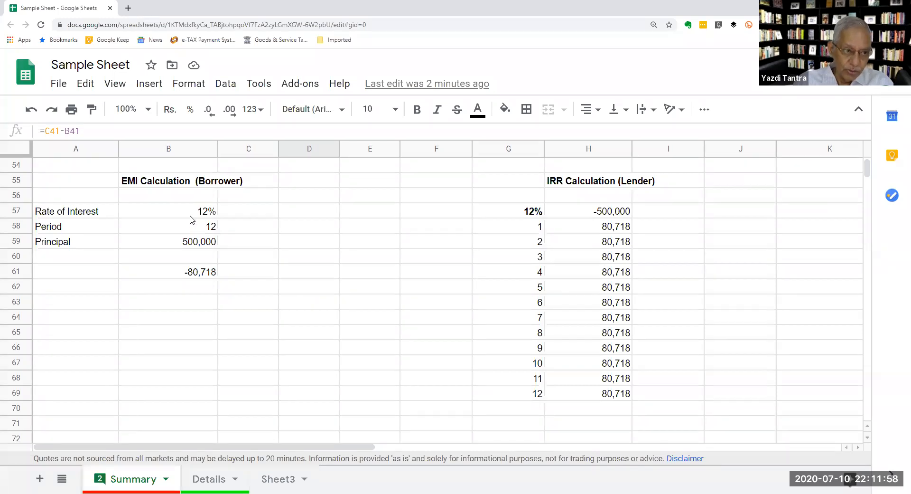
click(179, 245)
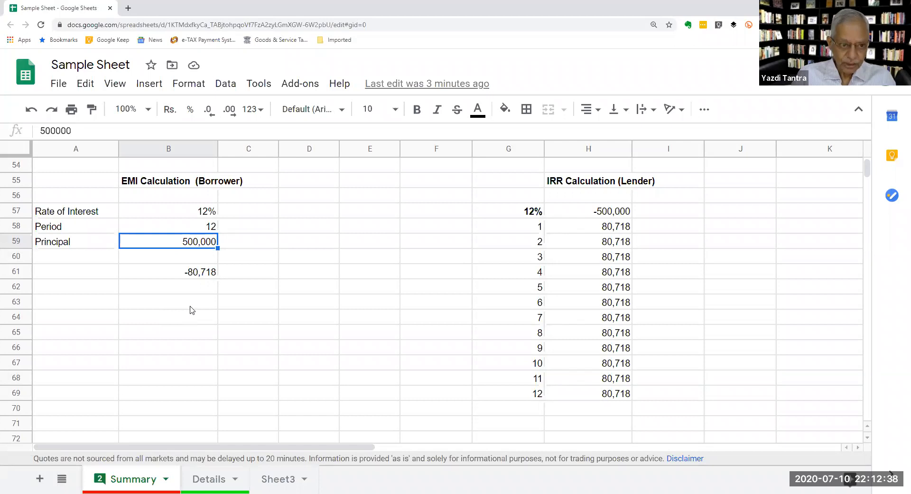
click(192, 273)
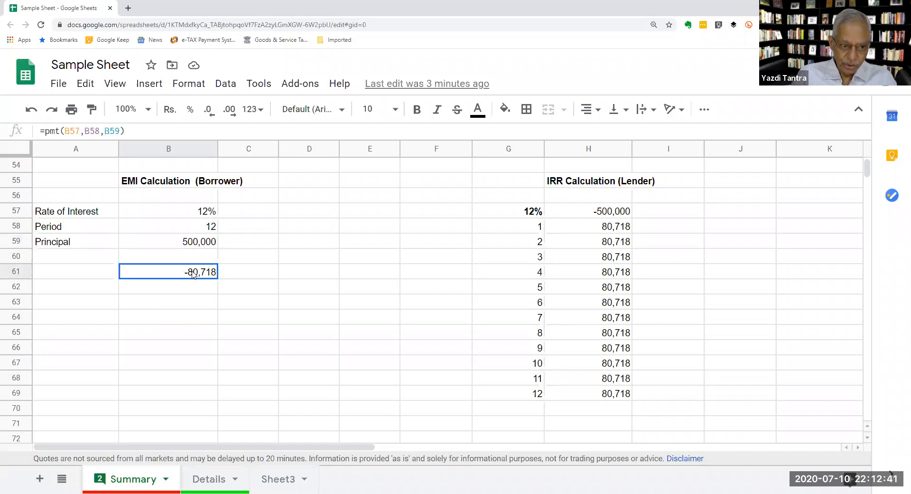
double_click(165, 275)
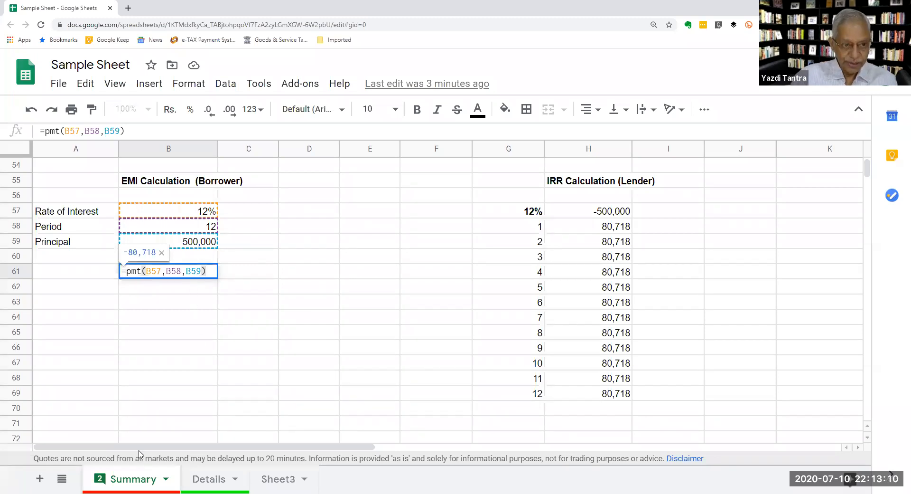
key(Return)
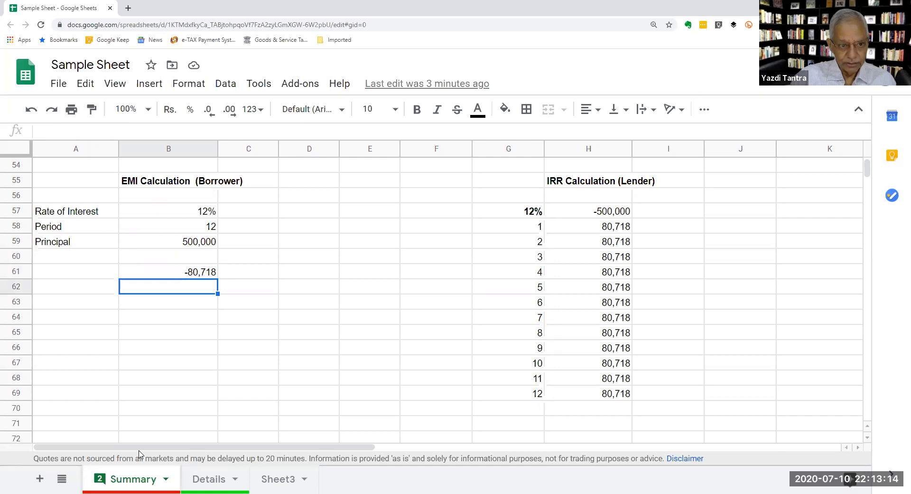
Set the loan period in B58 of the EMI calculation to 60.
click(202, 243)
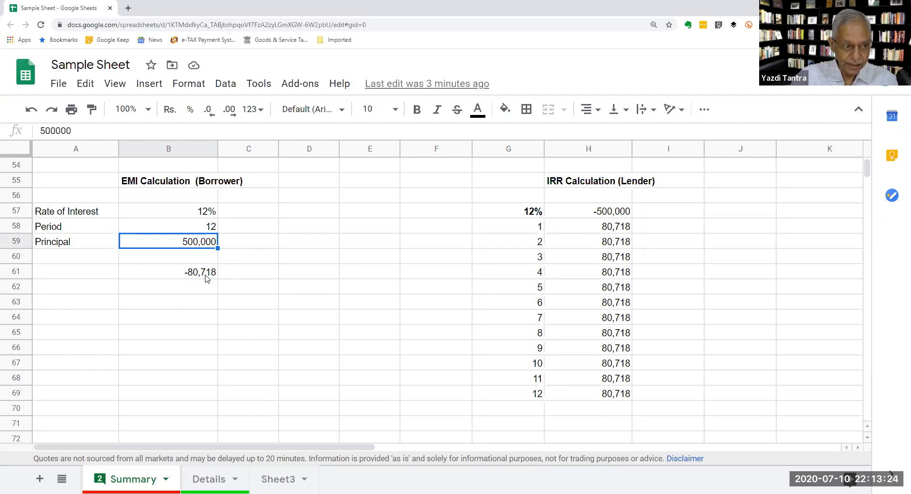
click(183, 229)
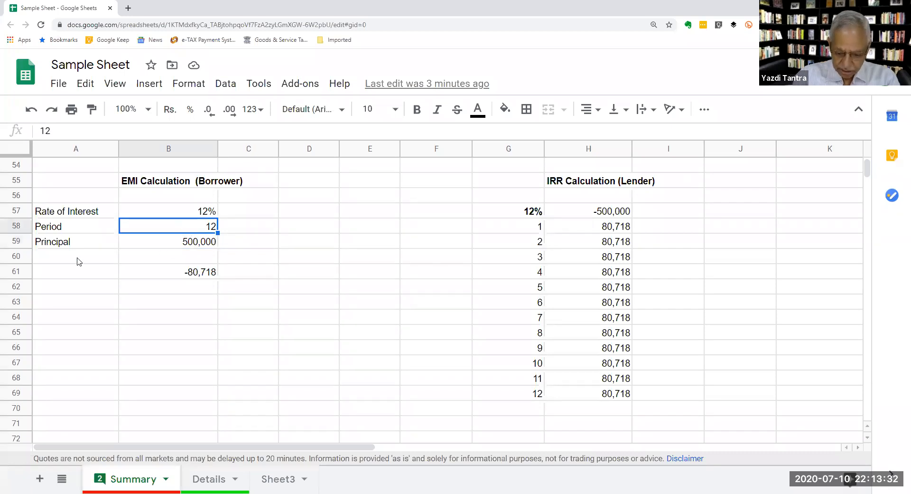
text(60)
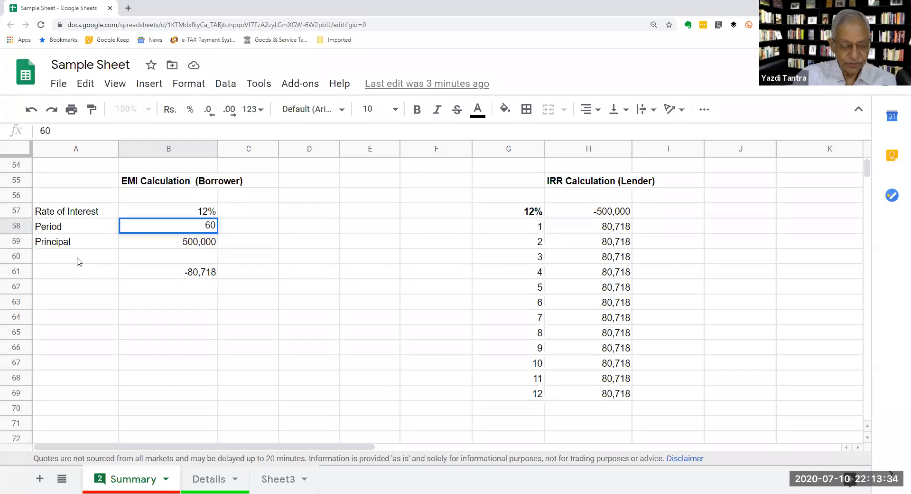
key(Return)
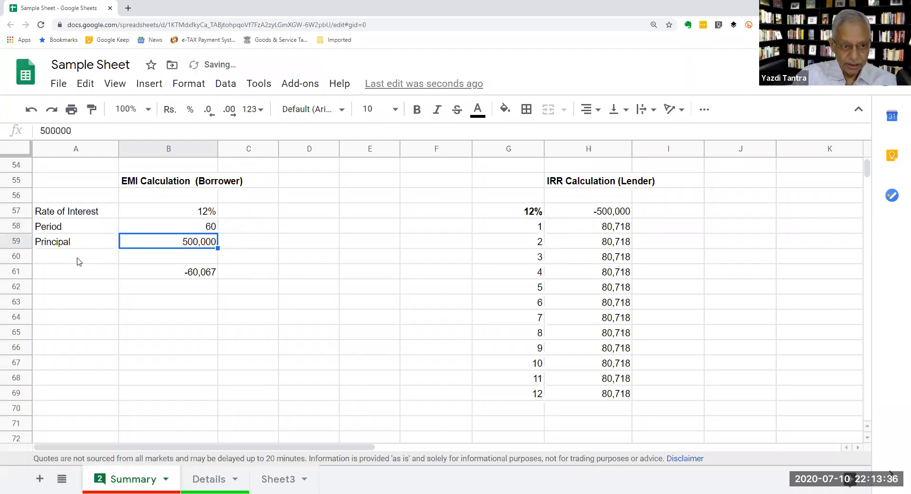
Set the rate of interest in B57 to 14%.
key(Up)
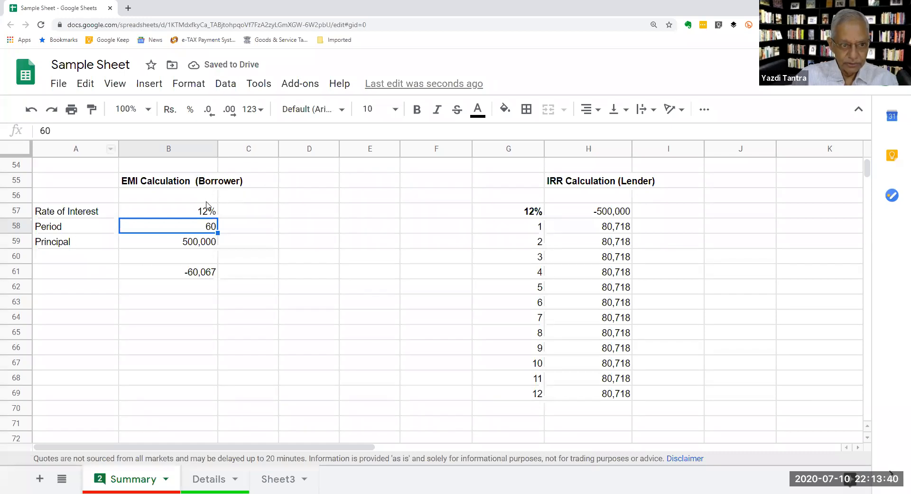
key(Up)
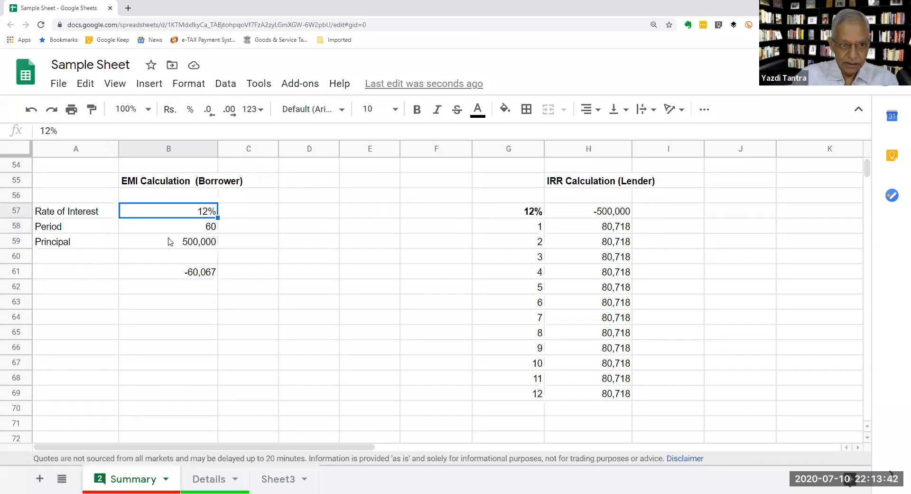
text(14)
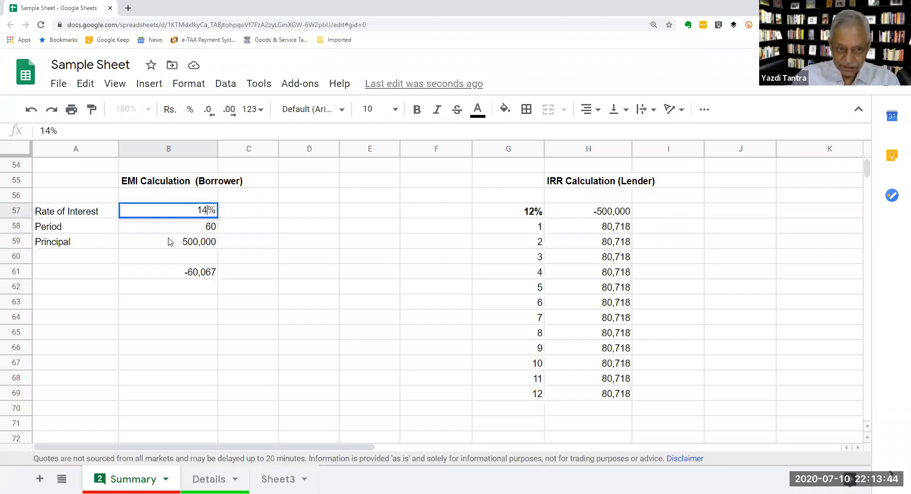
key(Return)
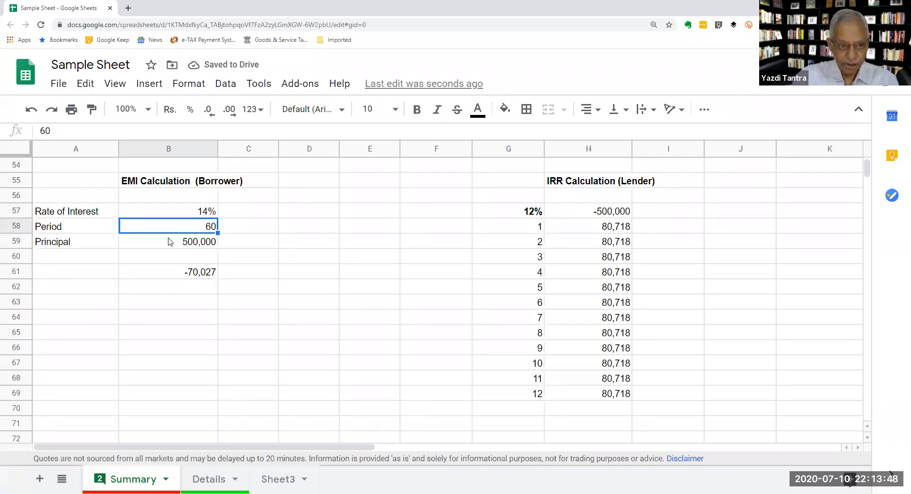
Undo the rate of interest and loan period changes in the EMI calculation.
key(ctrl+z)
key(ctrl+z)
key(ctrl+z)
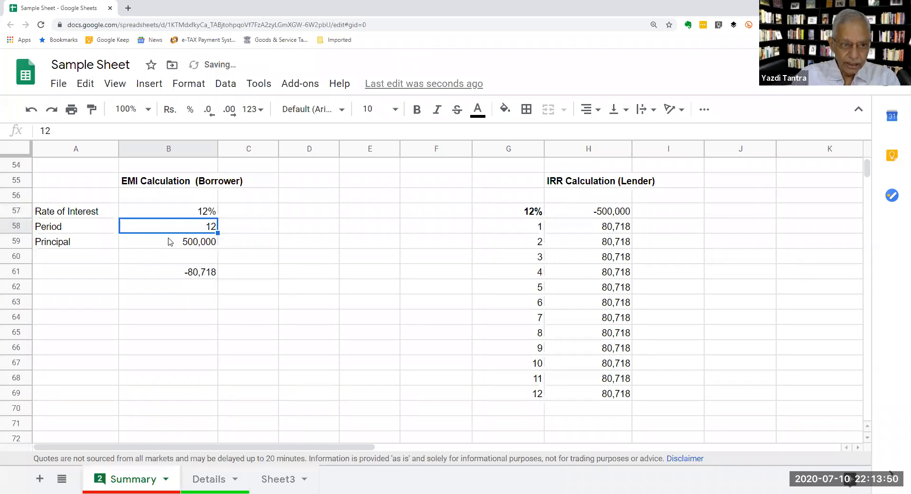
key(Down)
key(Down)
key(Down)
key(Down)
key(Down)
key(Down)
key(Down)
key(Down)
key(Down)
key(Down)
key(Down)
key(Down)
key(Down)
key(Down)
key(Down)
key(Down)
key(Down)
key(Down)
key(Down)
key(Down)
key(Up)
key(Up)
key(Up)
key(Up)
key(Up)
key(Up)
key(Up)
key(Up)
key(Up)
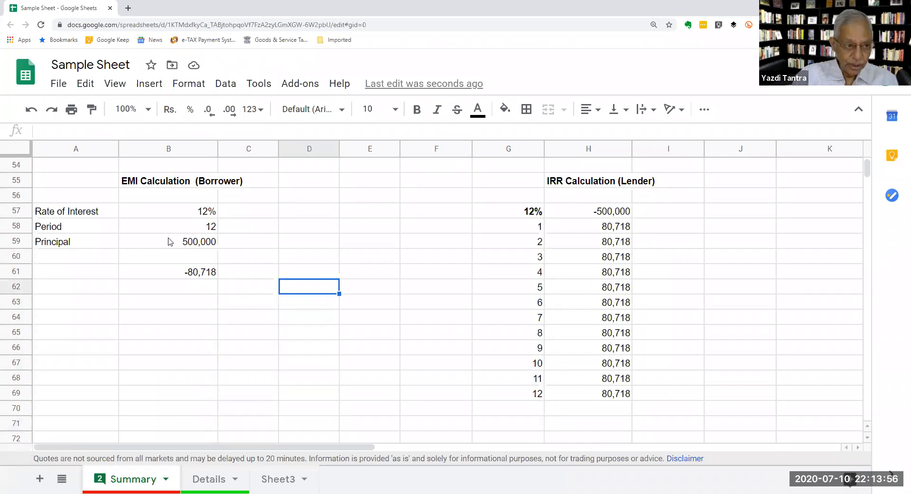
Review the rate, period and principal in B57 to B59 and how the payment formula in B61 references them.
click(71, 212)
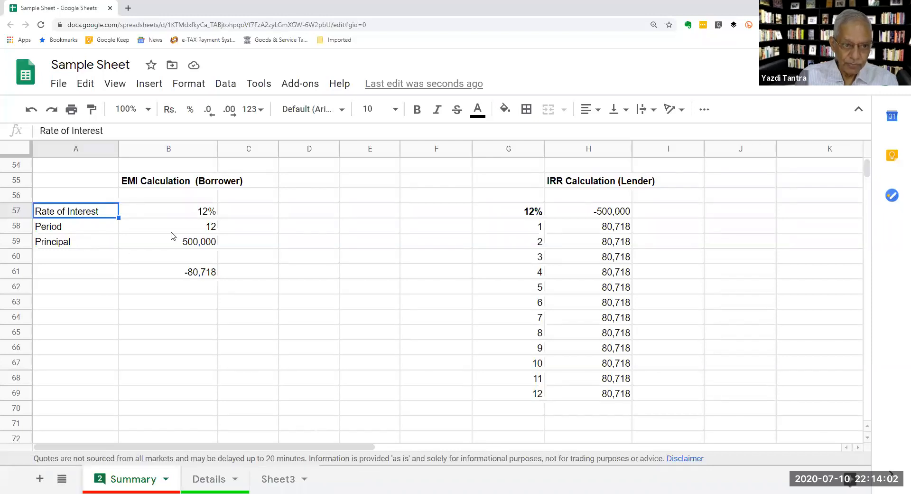
click(179, 215)
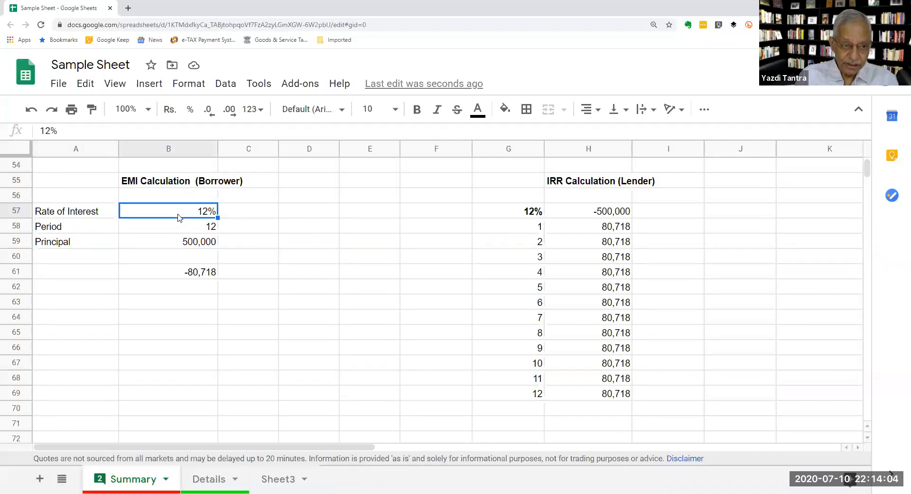
click(173, 230)
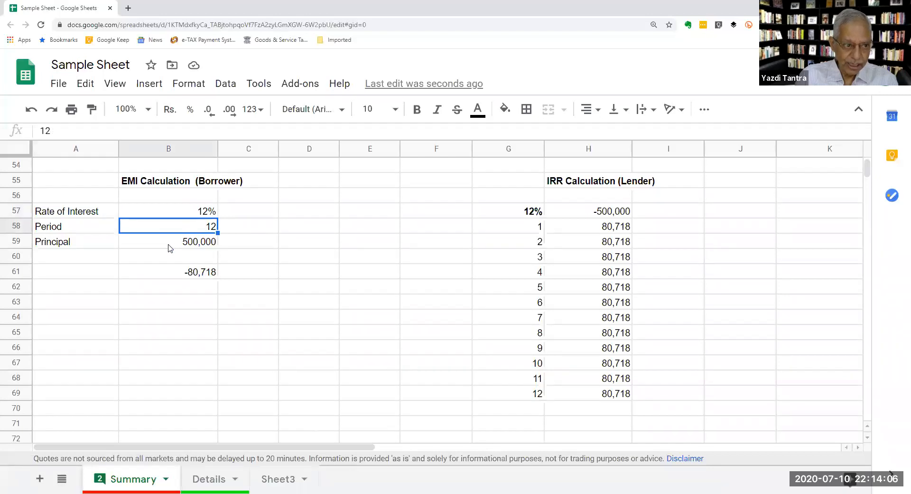
click(170, 243)
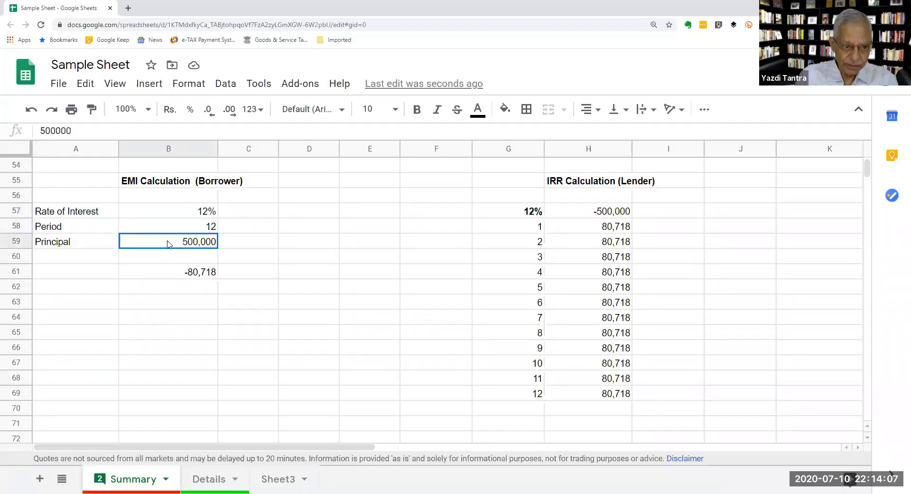
click(163, 271)
double_click(162, 272)
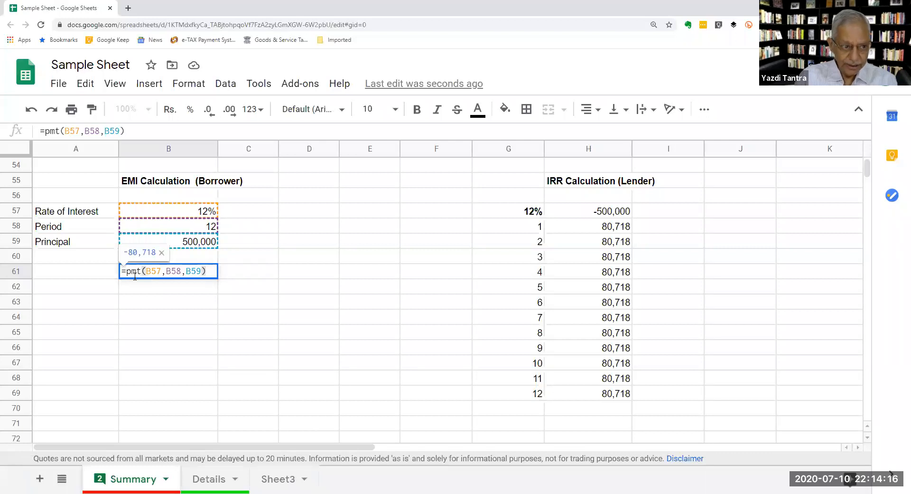
Calculate the loan payment in B63 with the formula =PMT(B57,B58,B59), closing the function help while entering it.
click(180, 305)
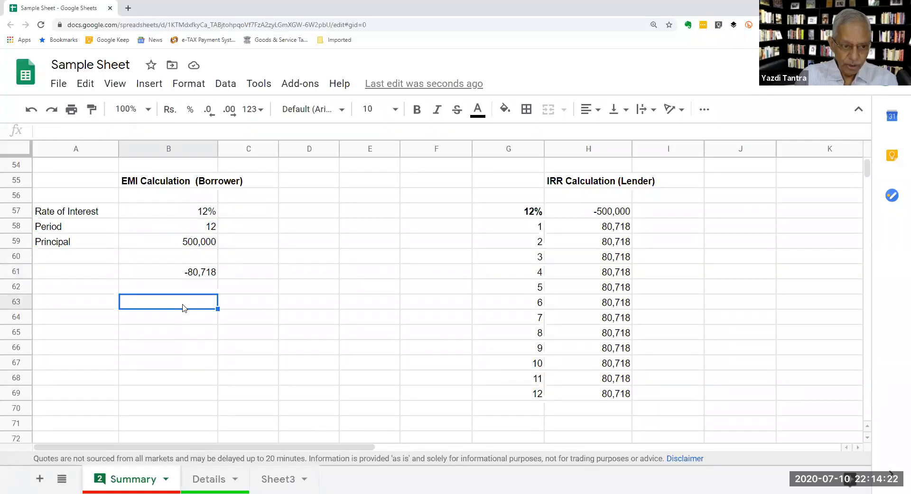
text(=)
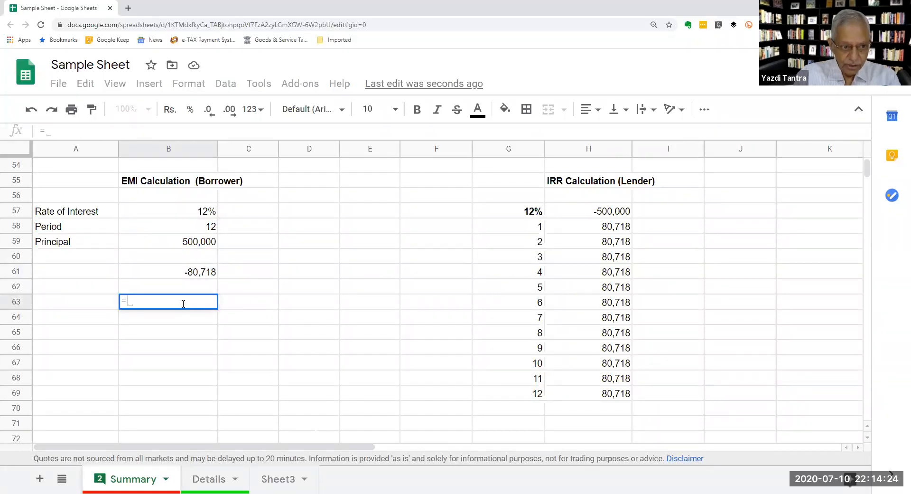
text(PMT)
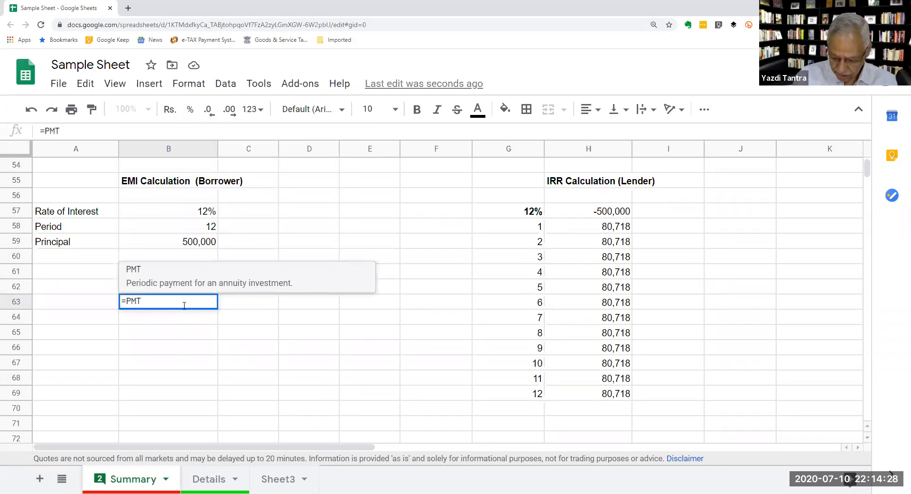
text(()
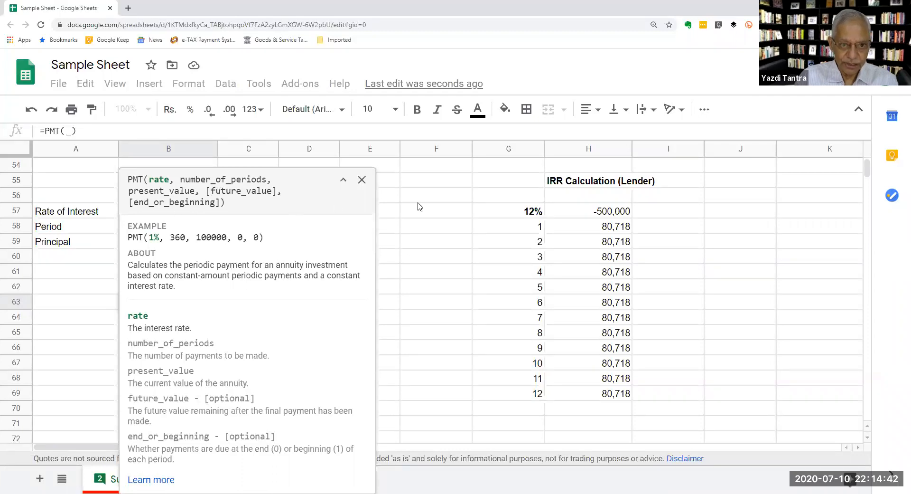
click(363, 182)
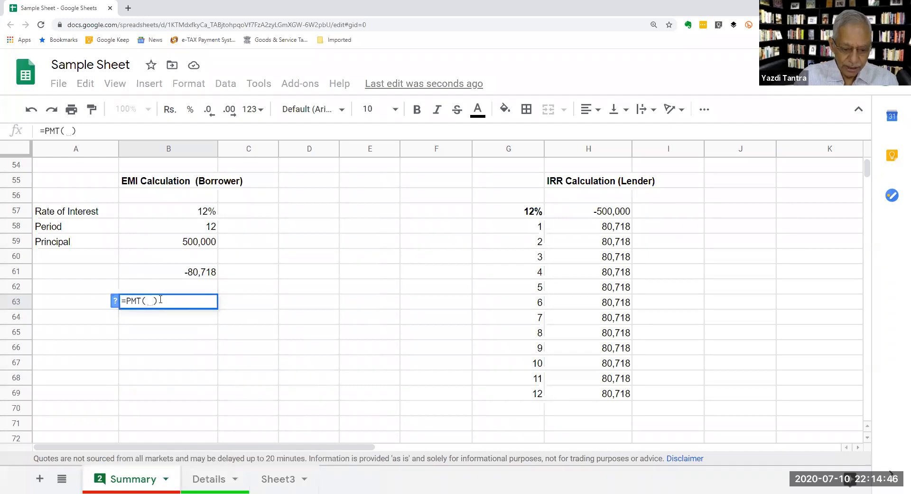
key(BackSpace)
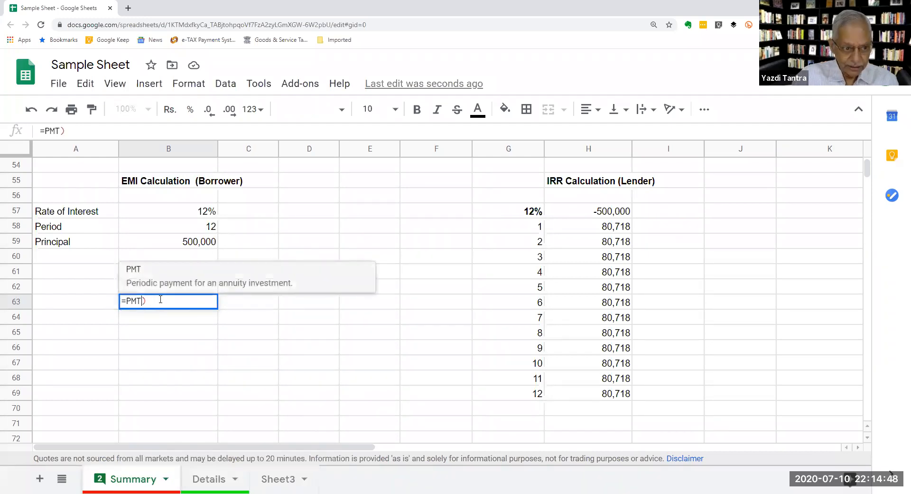
key(Delete)
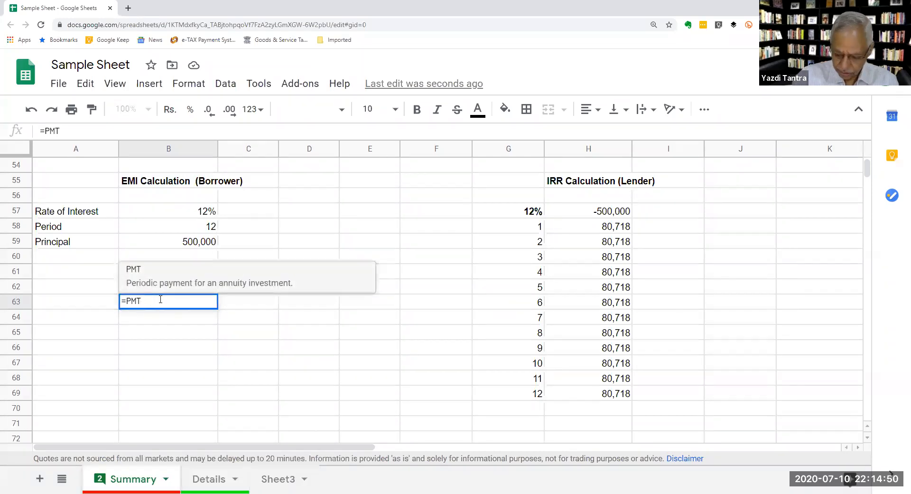
text(()
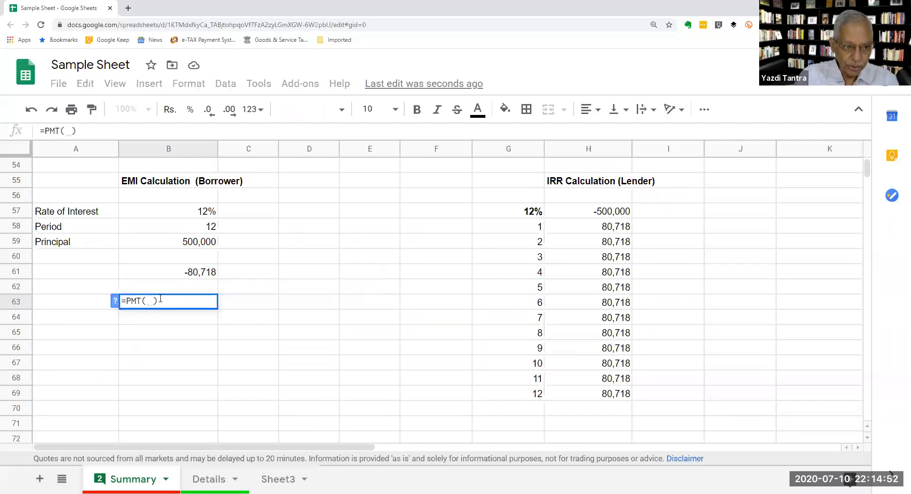
click(199, 212)
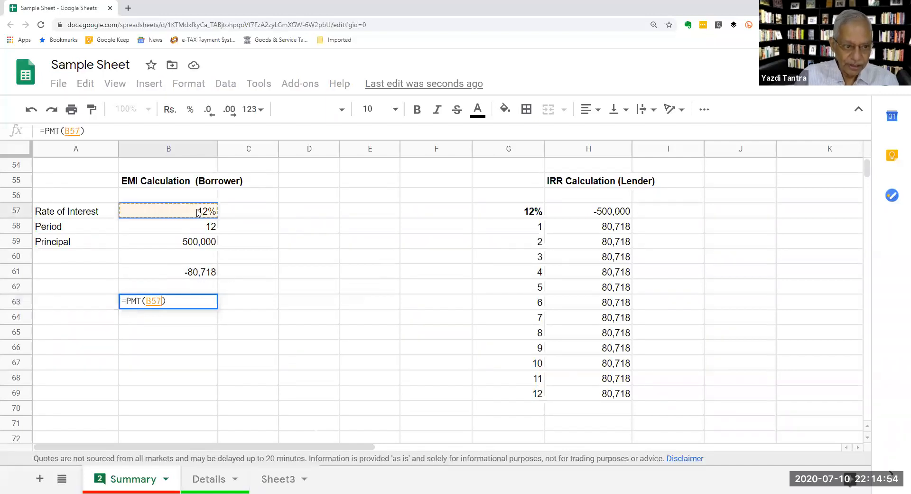
text(,)
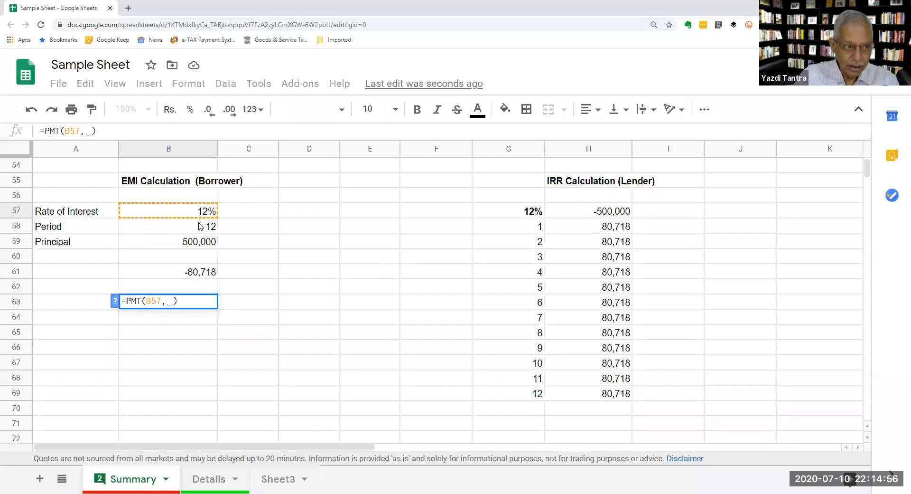
click(200, 227)
text(,)
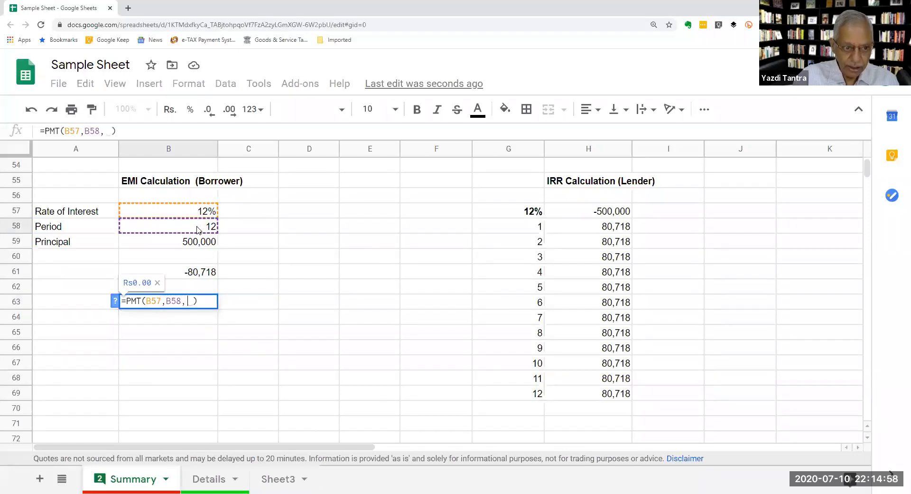
click(200, 241)
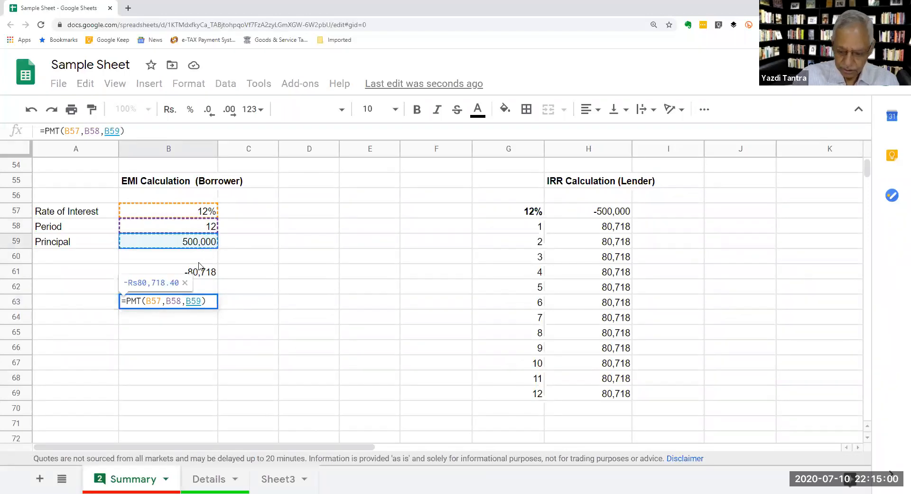
key(Return)
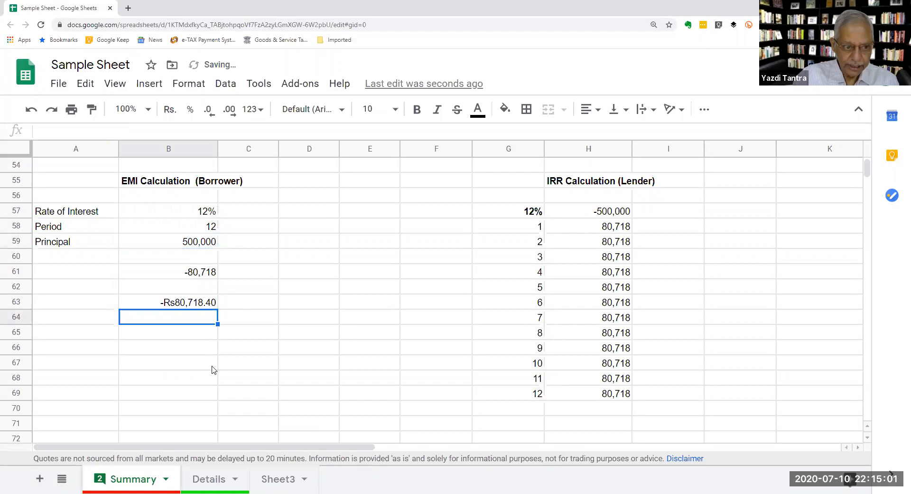
click(188, 307)
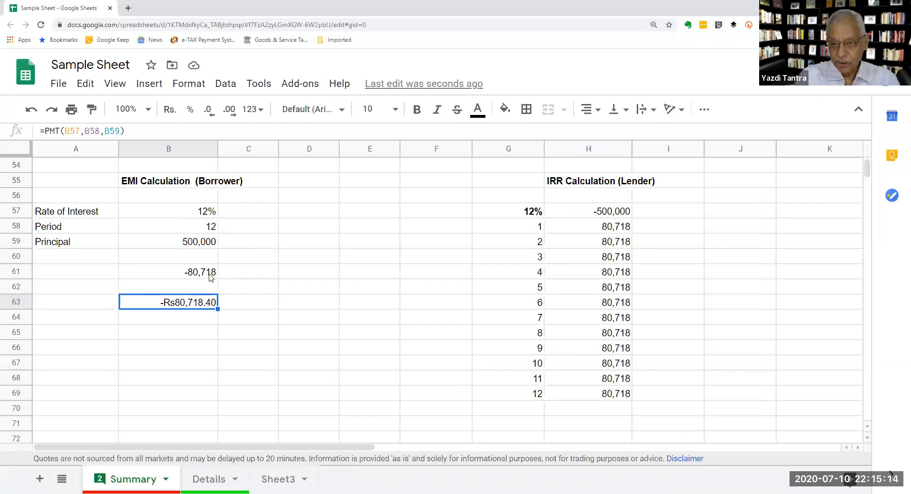
Examine the lender's IRR calculation: the loan outflow in H57, the payments in H58:H69, the EMI in B61 and the IRR formula in G57.
click(572, 187)
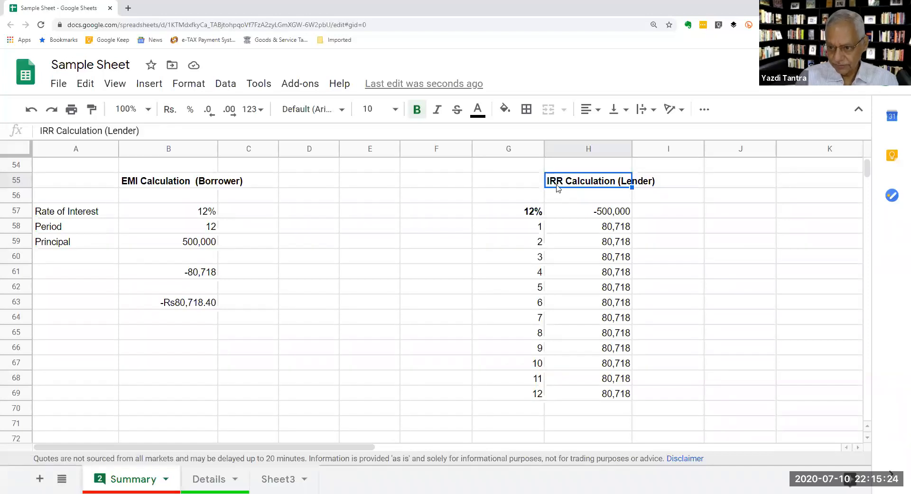
click(573, 226)
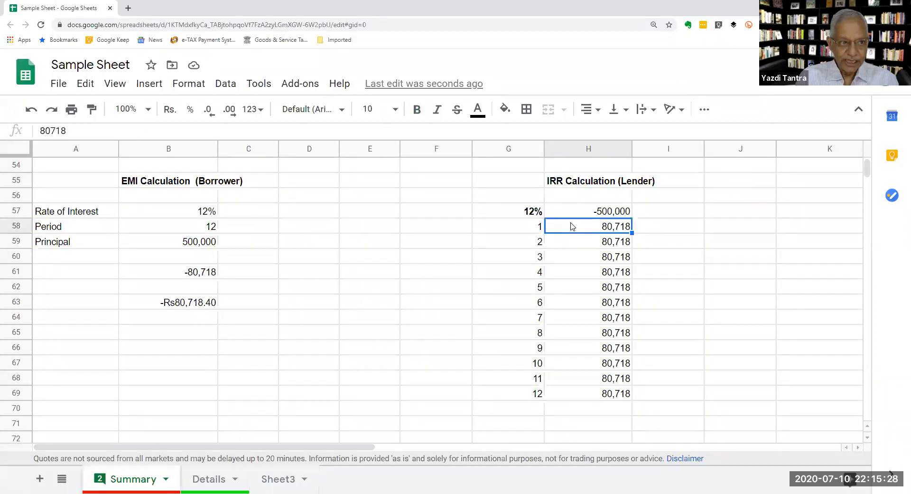
click(576, 212)
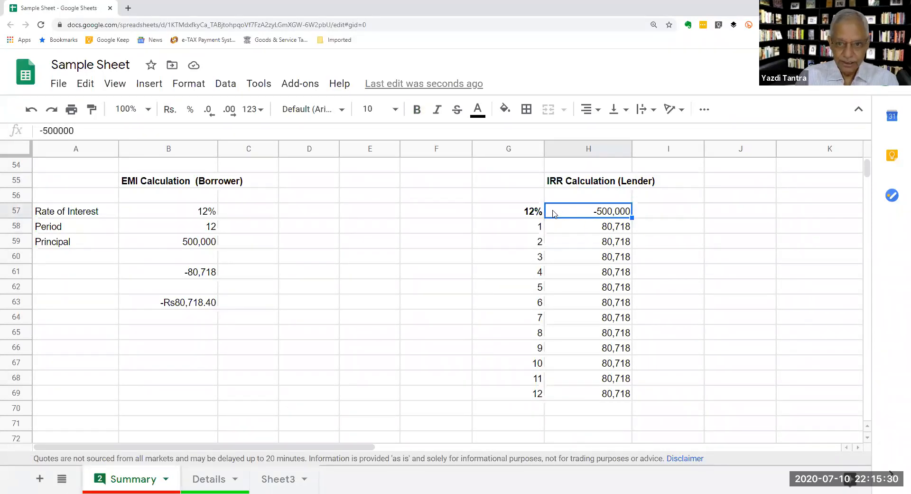
click(540, 215)
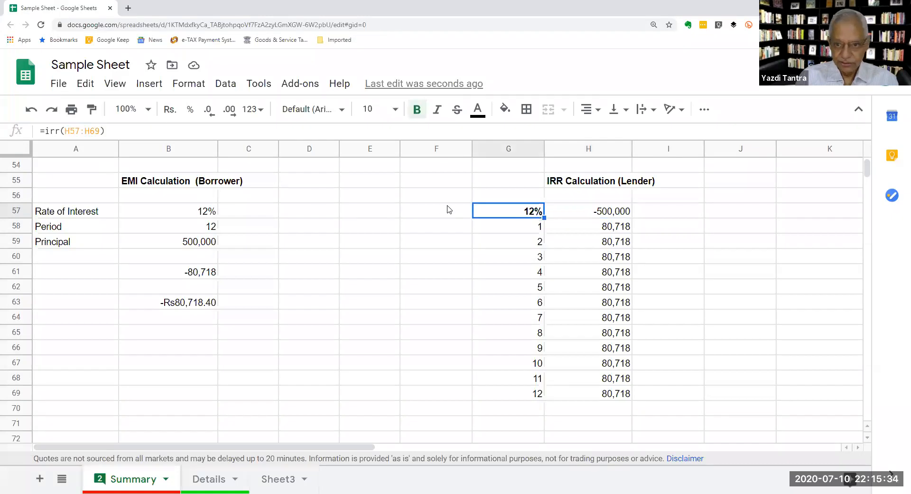
click(591, 215)
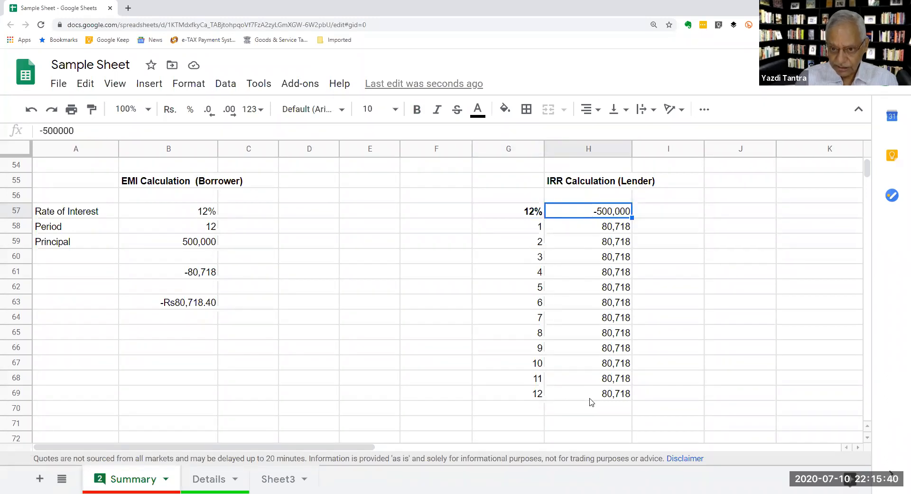
click(203, 280)
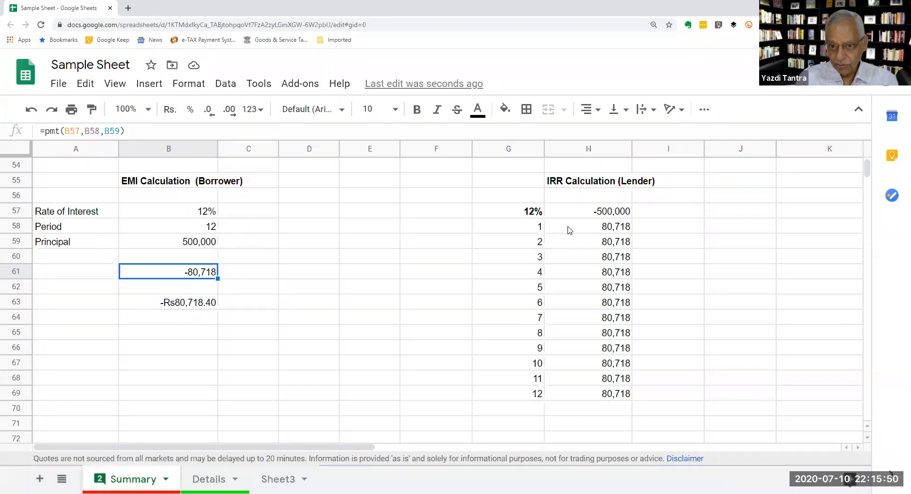
click(530, 215)
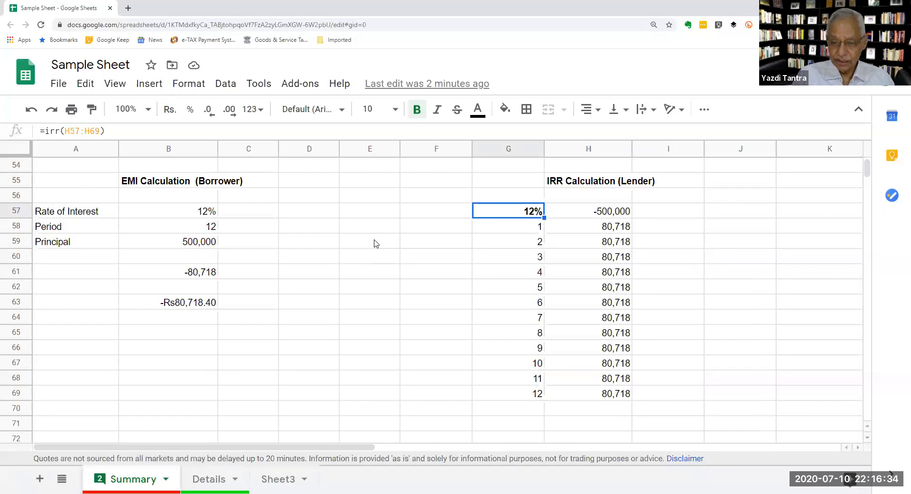
click(599, 216)
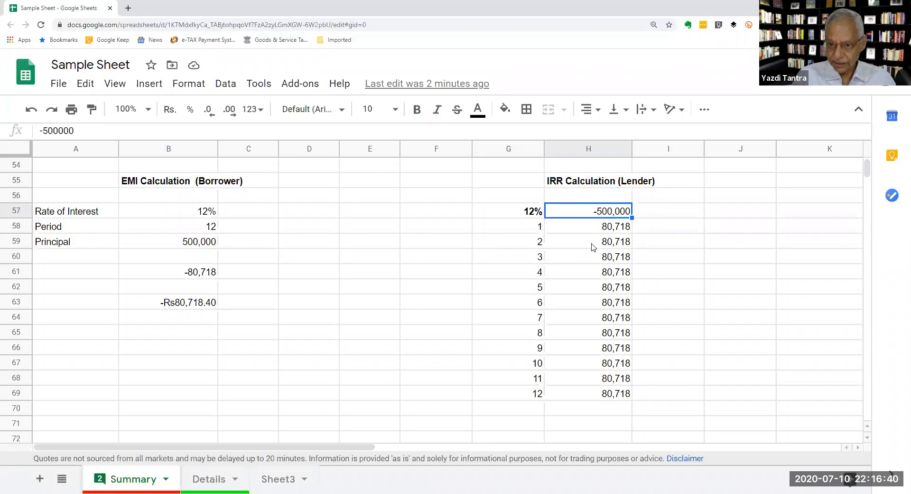
drag(588, 323, 588, 366)
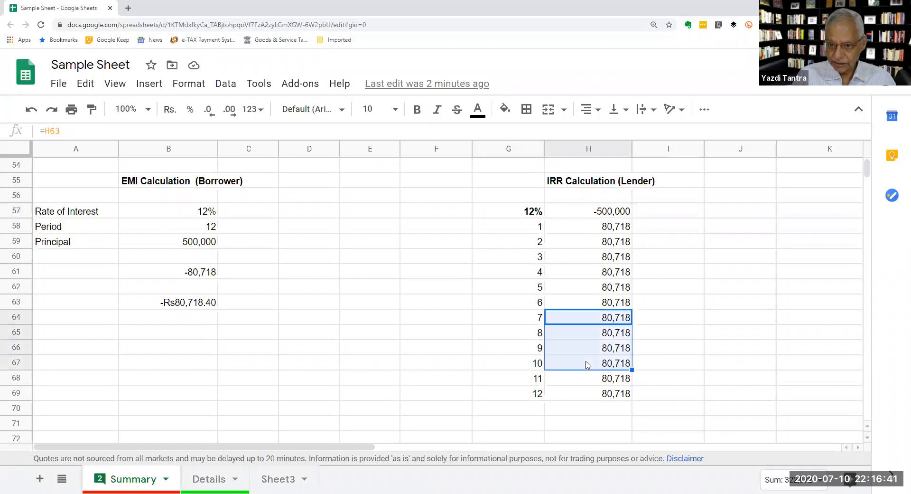
click(573, 401)
click(525, 216)
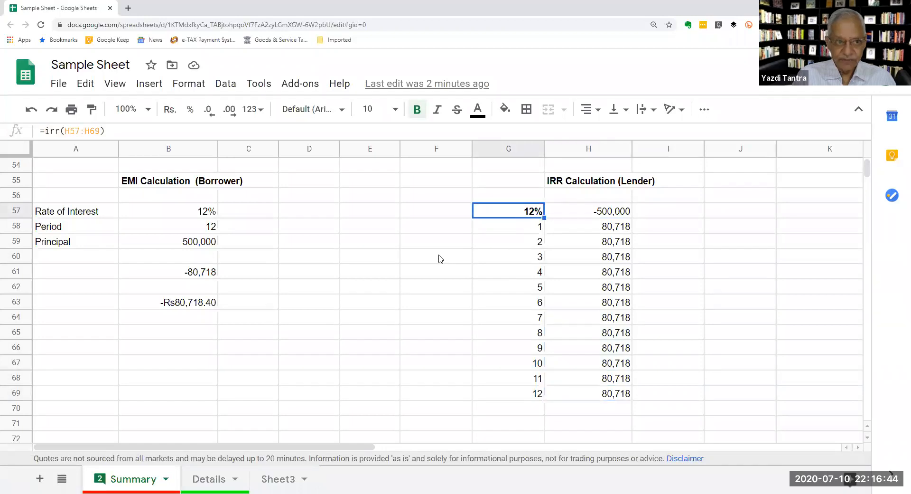
double_click(508, 215)
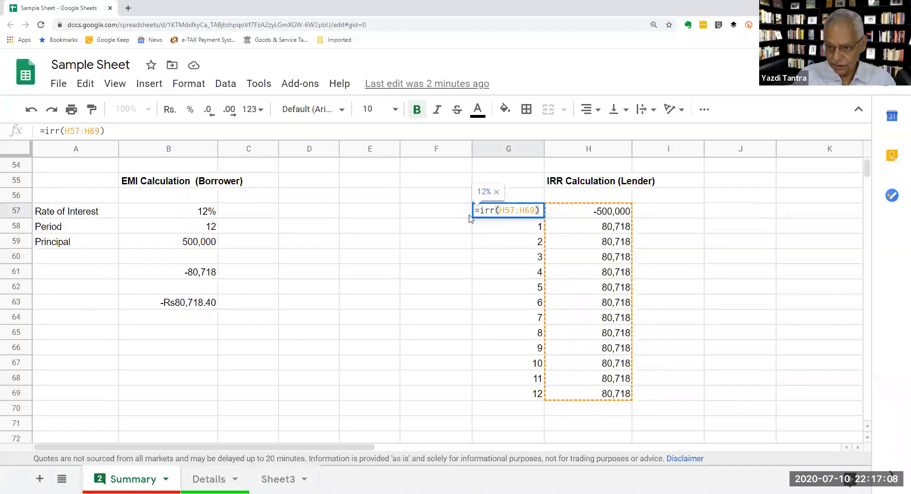
key(Return)
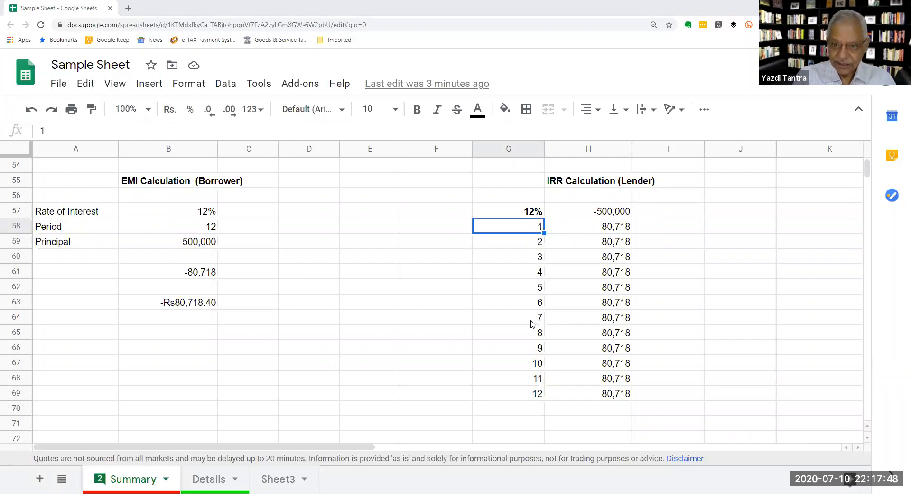
View the quarterly totals table and the Interest Rate table in columns O to Q at the start of the Summary sheet.
scroll(532, 323, up, 14)
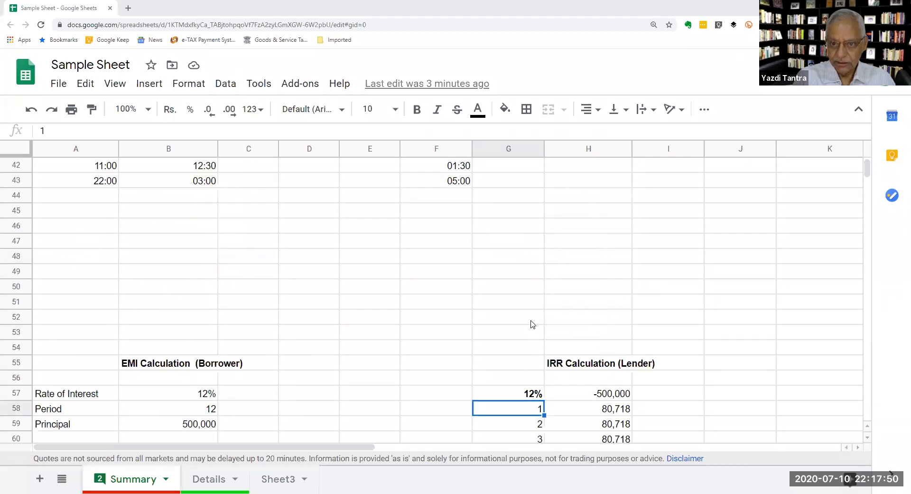
scroll(532, 324, up, 1)
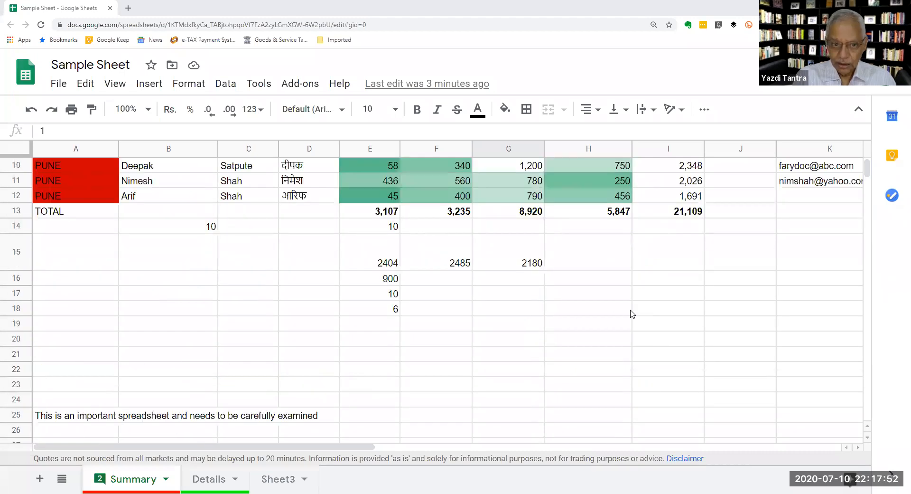
scroll(630, 312, up, 3)
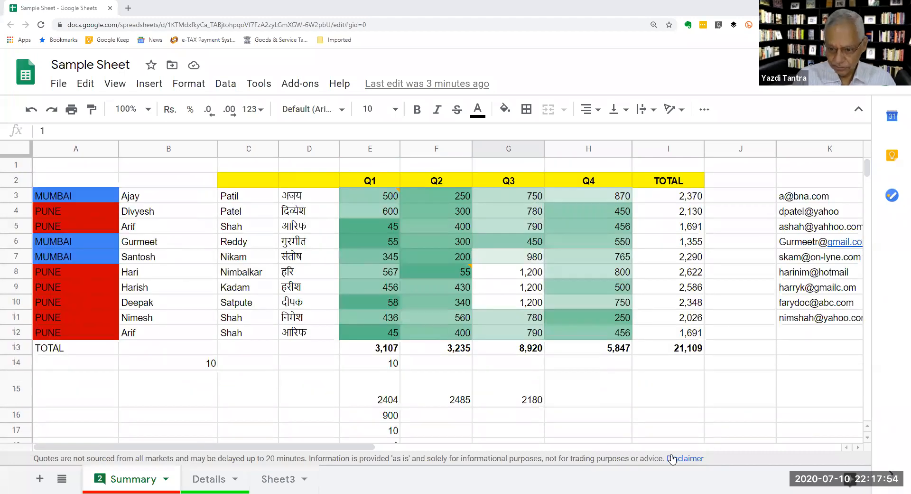
drag(348, 450, 555, 471)
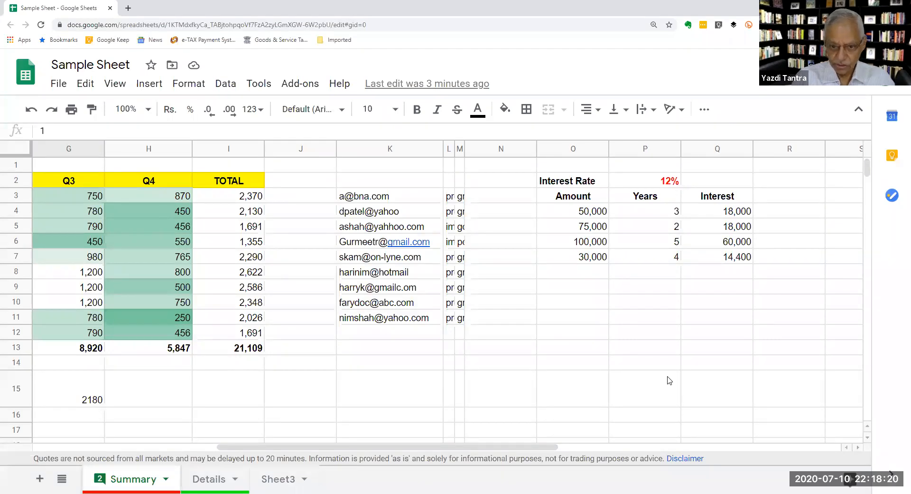
Return to the IRR Calculation section and review the formula in G57 against its cash flow range H57:H69.
scroll(422, 277, down, 7)
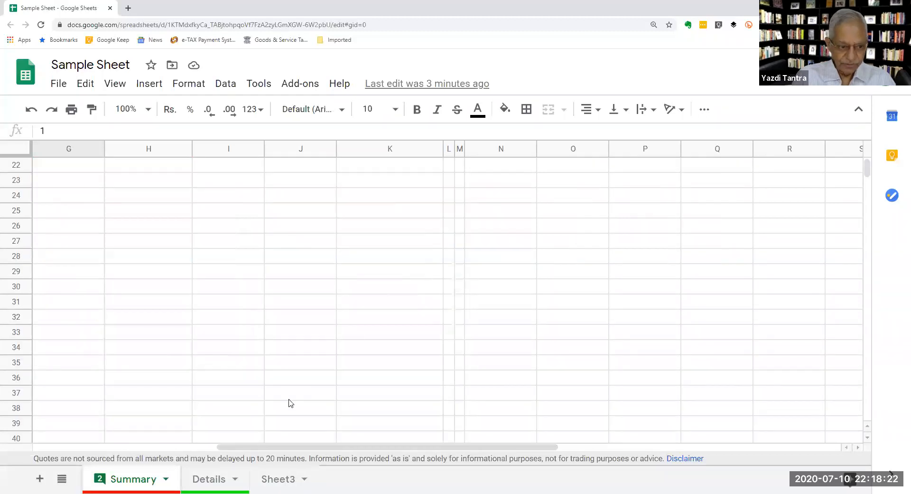
scroll(87, 397, left, 5)
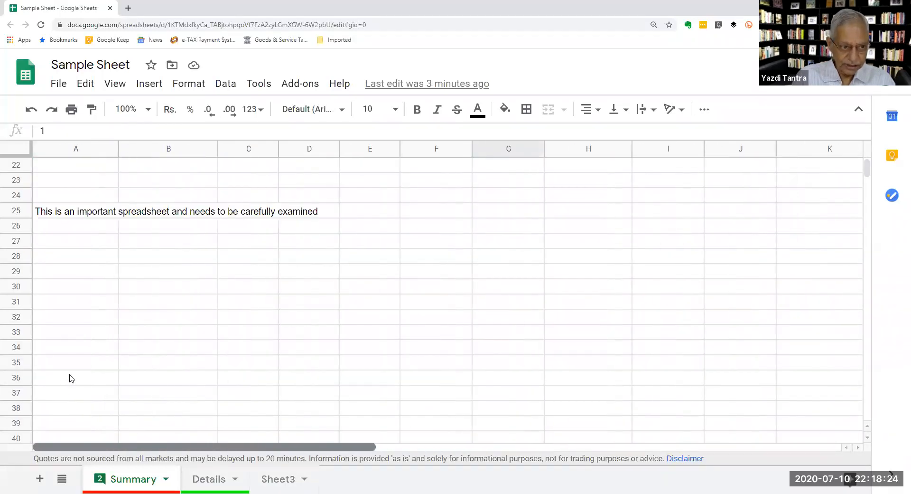
scroll(209, 273, down, 8)
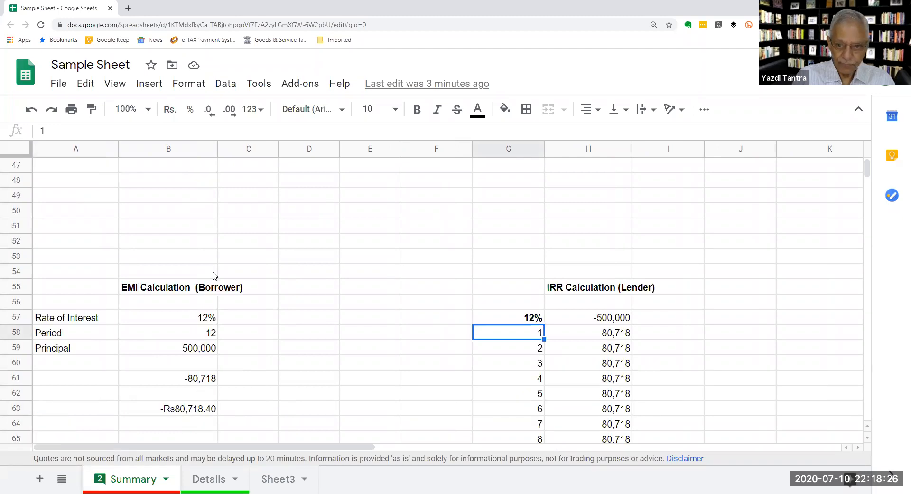
scroll(214, 275, down, 2)
click(514, 209)
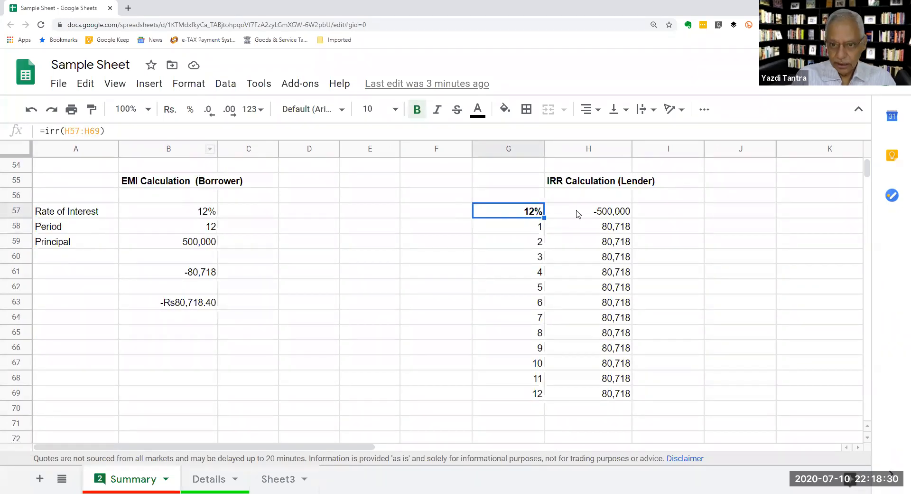
drag(612, 213, 608, 399)
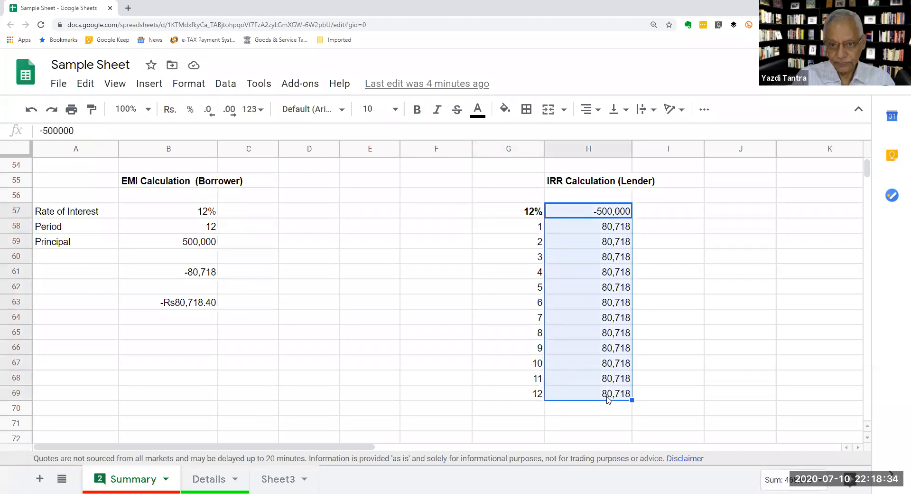
Review the IRR formula in G57 and calculate the same return in G71 with =IRR(H57:H69).
click(511, 213)
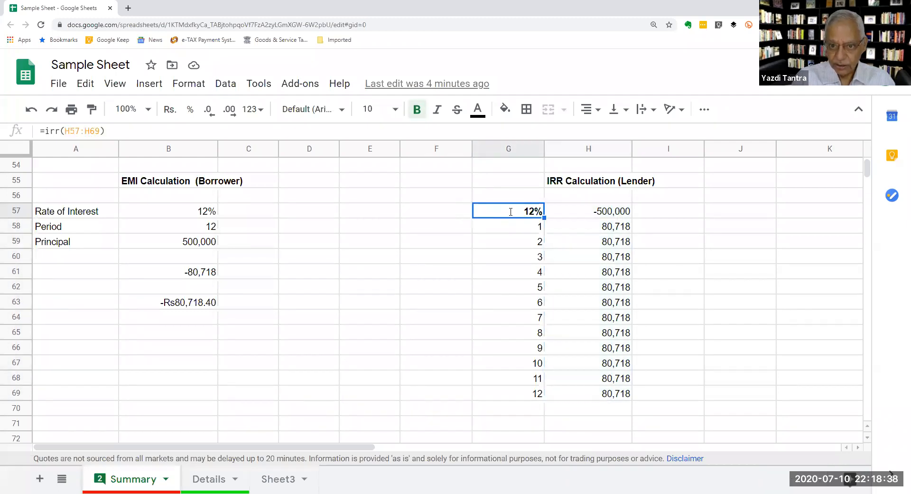
double_click(511, 214)
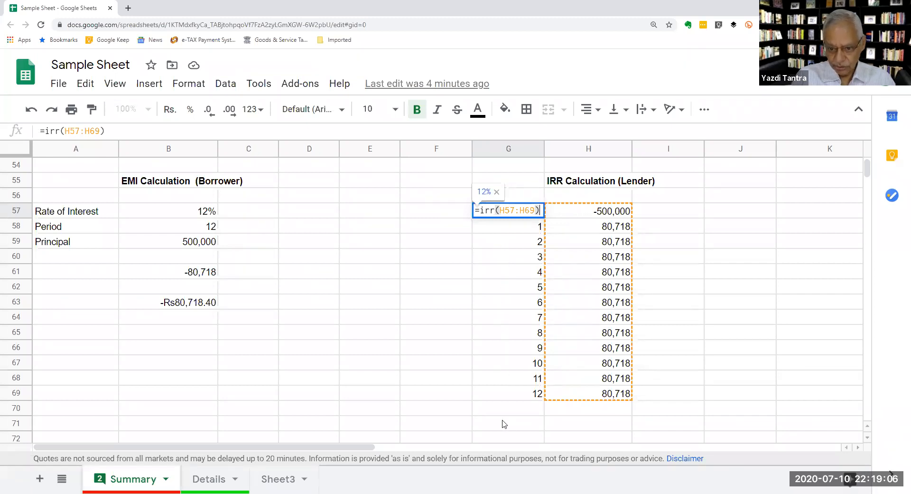
click(483, 428)
text(=)
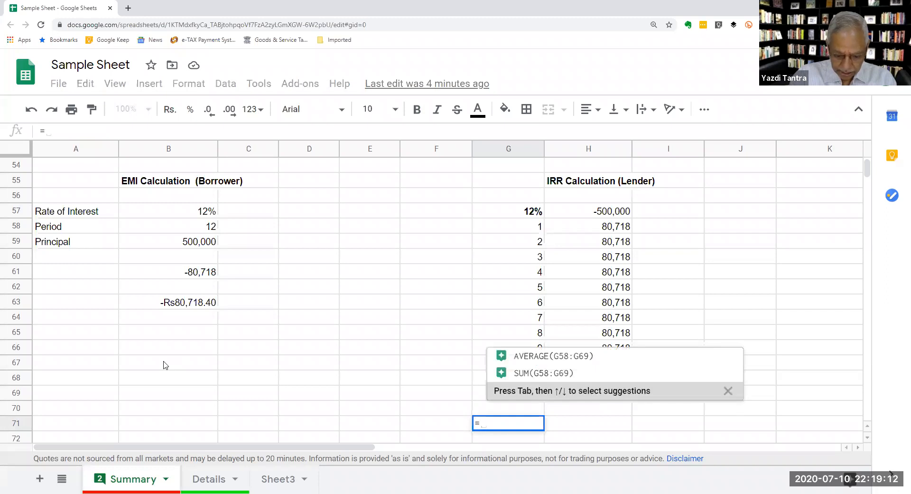
text(IRR)
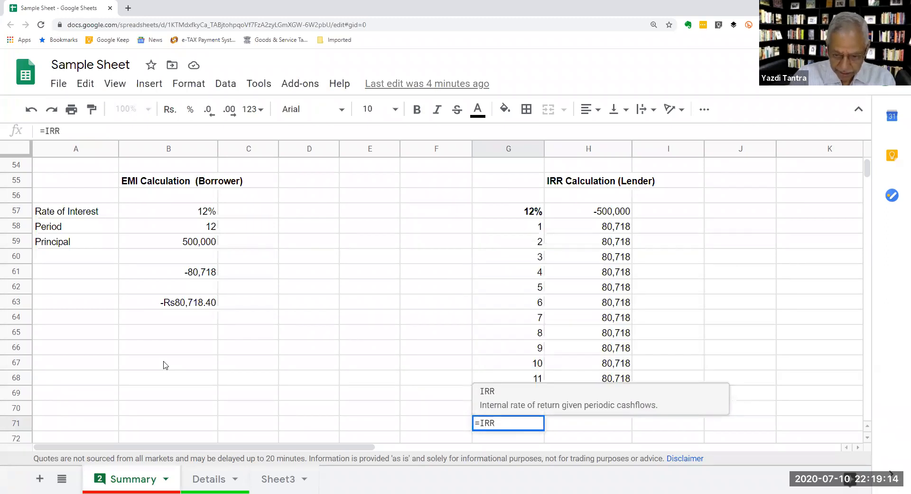
text(()
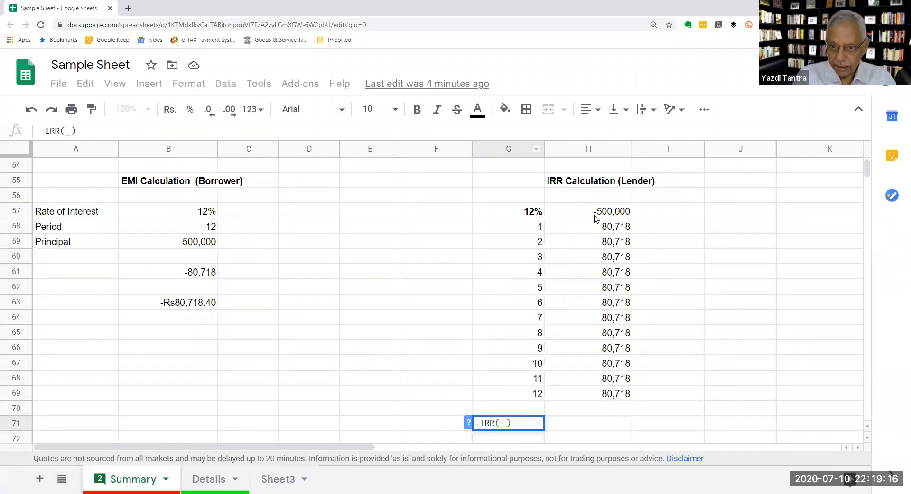
drag(596, 215, 595, 262)
drag(609, 398, 612, 398)
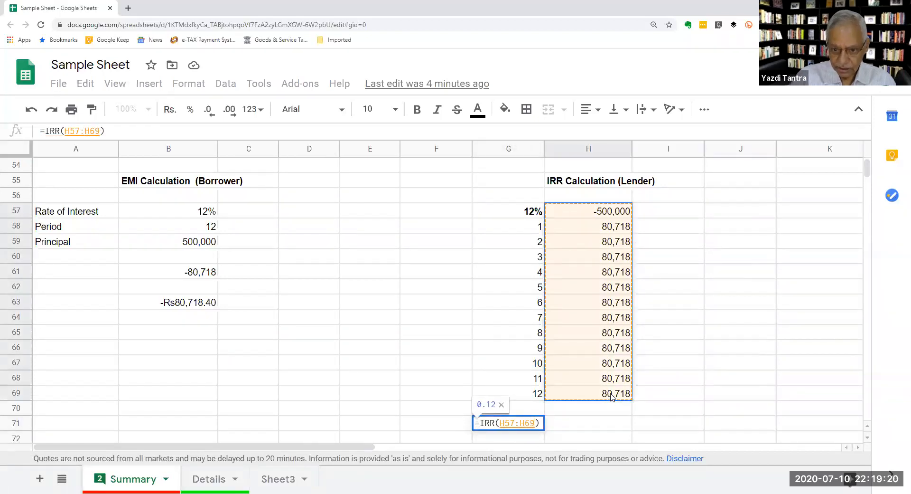
key(Return)
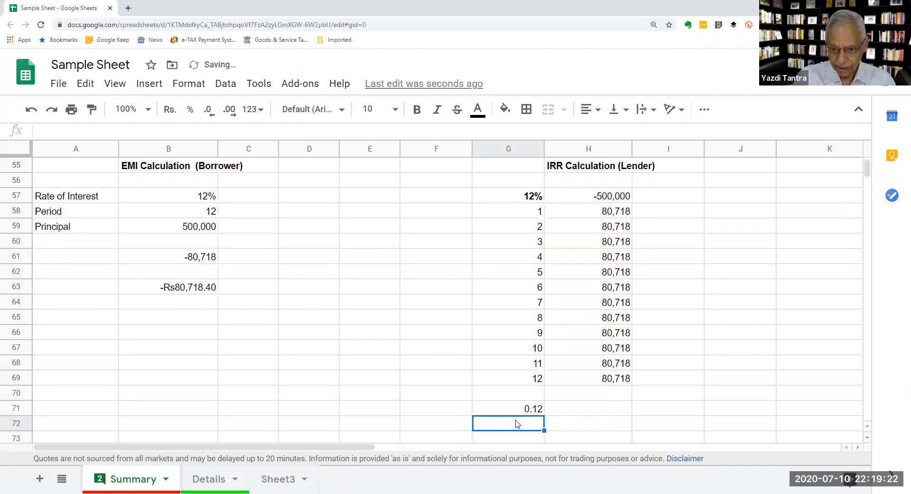
Format the IRR result in G71 as a percentage and clear the cell.
click(511, 412)
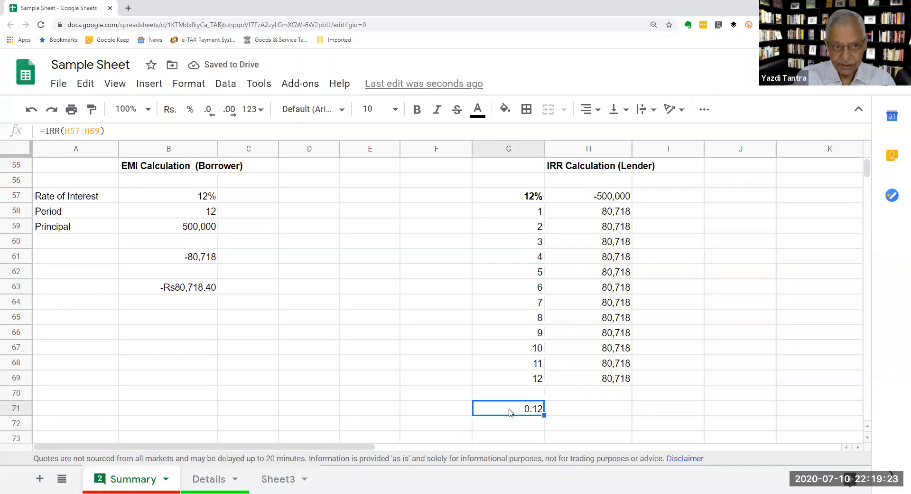
click(188, 110)
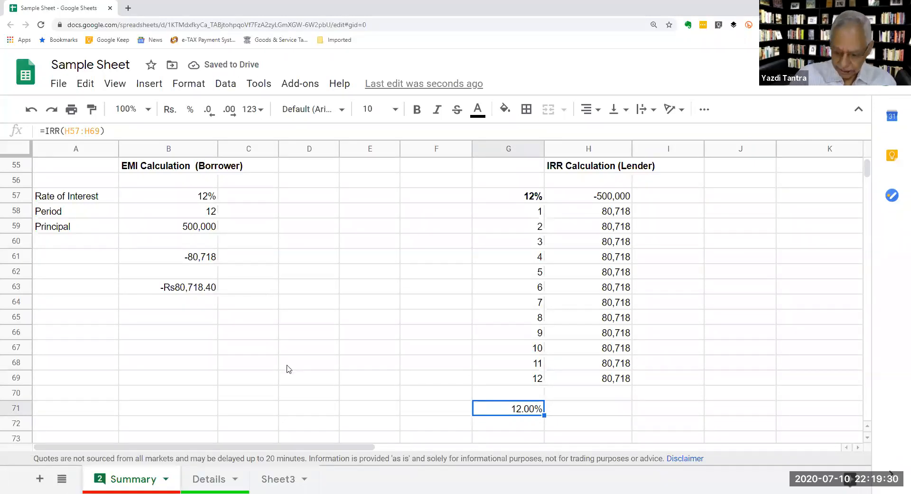
key(Delete)
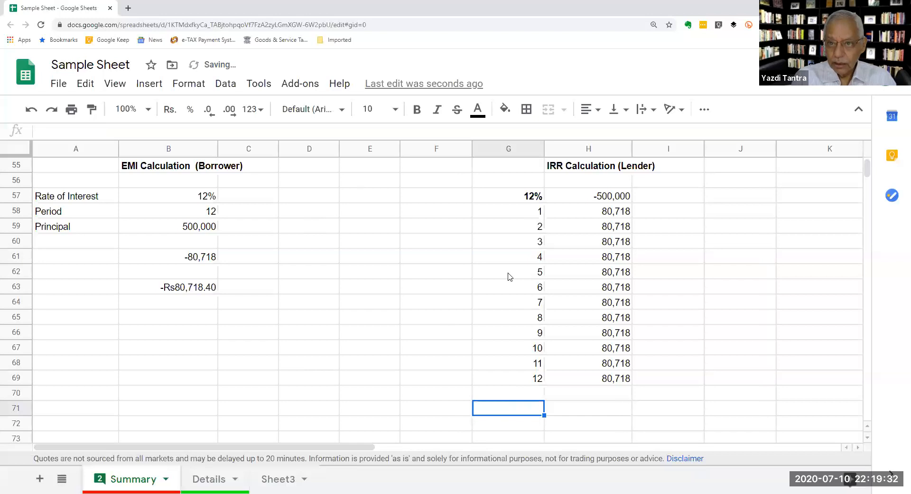
Check whether the first entry in column K is a valid e-mail address by entering =ISEMAIL(K3) in N3.
scroll(510, 277, up, 12)
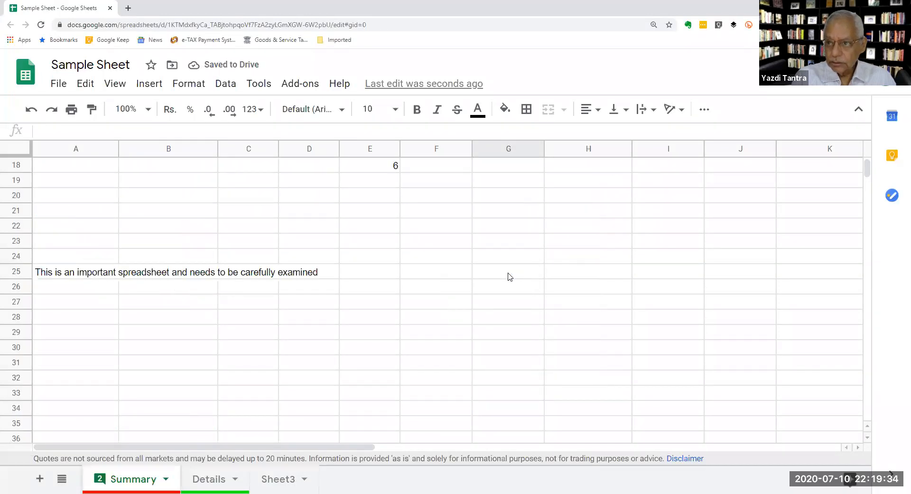
scroll(509, 277, up, 5)
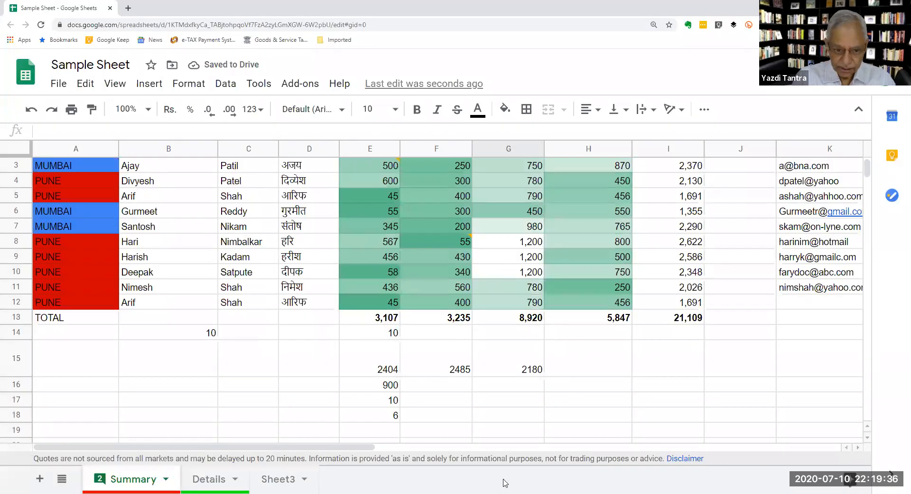
scroll(342, 438, up, 1)
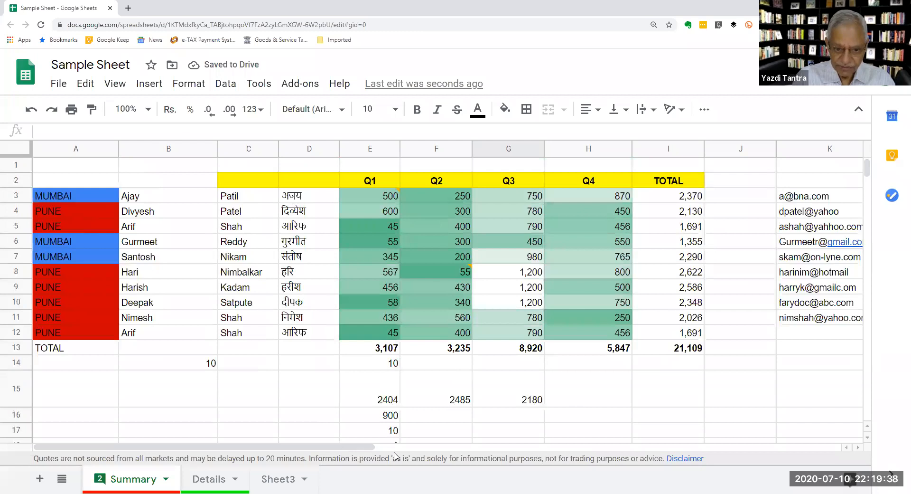
scroll(516, 482, right, 5)
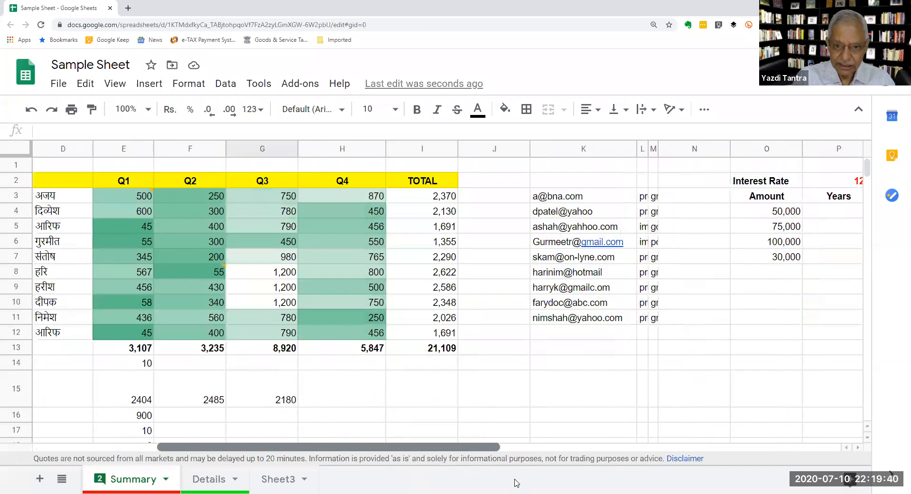
scroll(453, 190, right, 3)
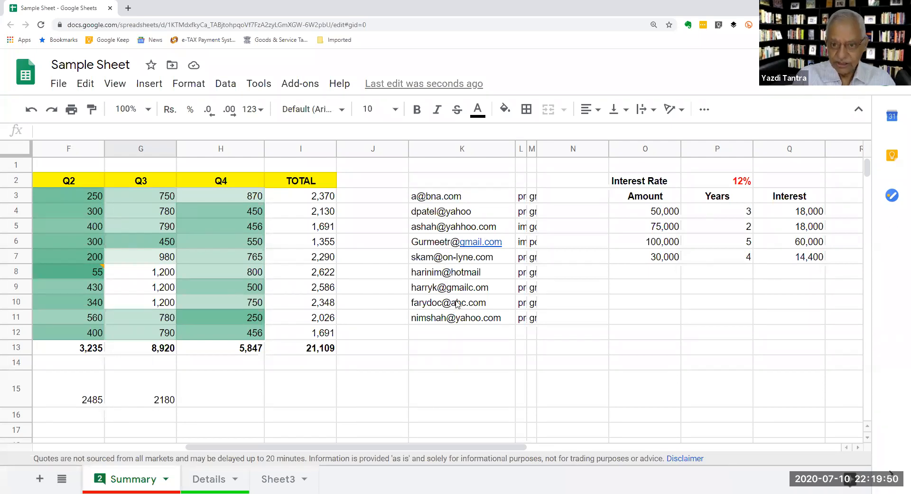
click(575, 195)
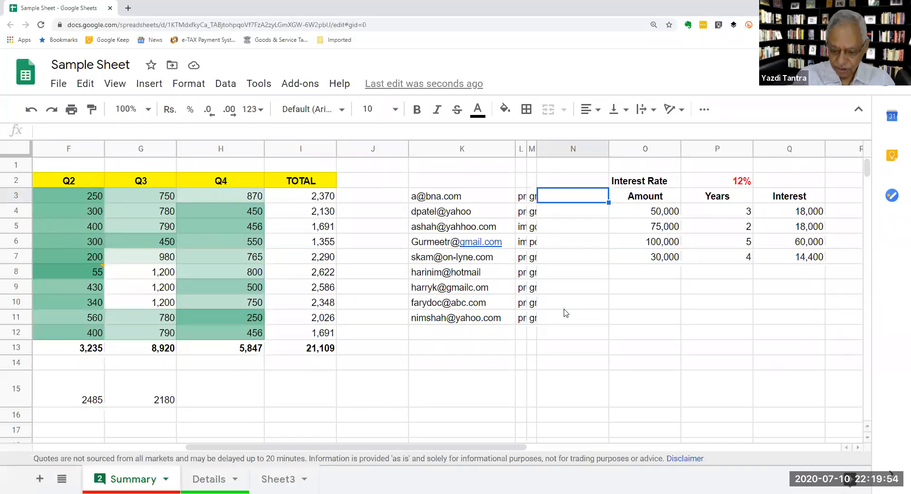
text(=)
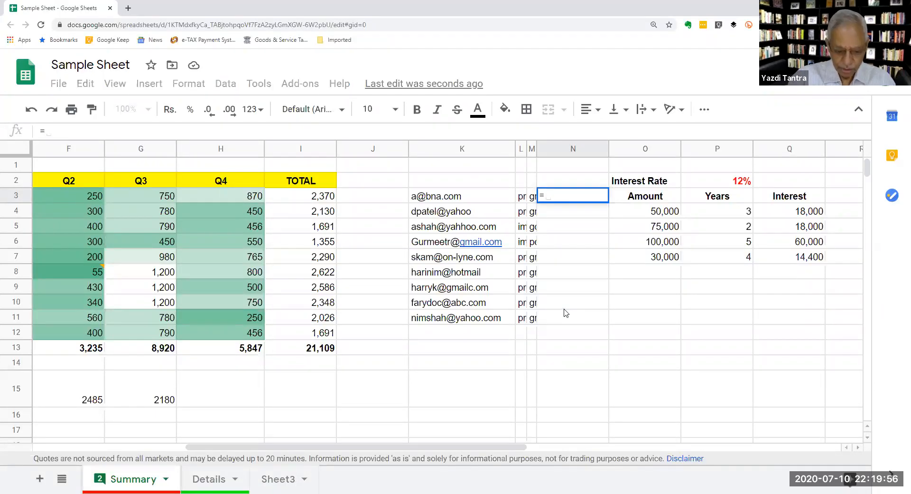
text(I)
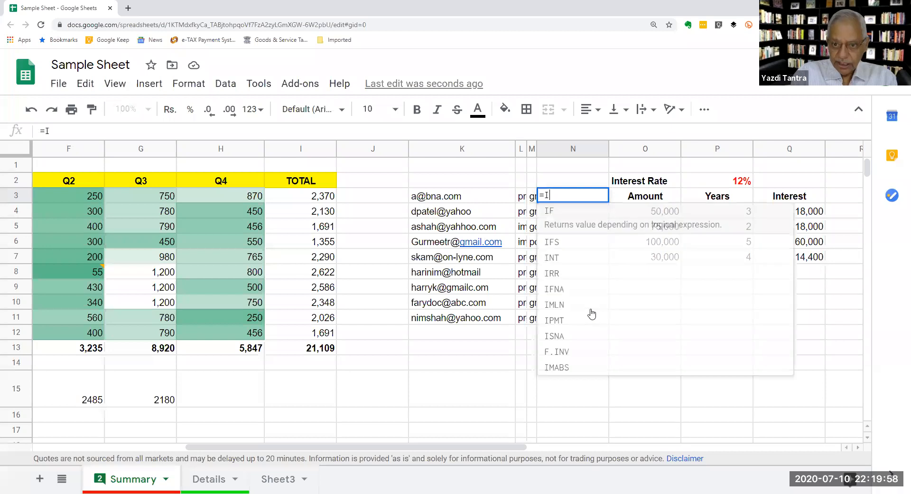
text(SEMAIL)
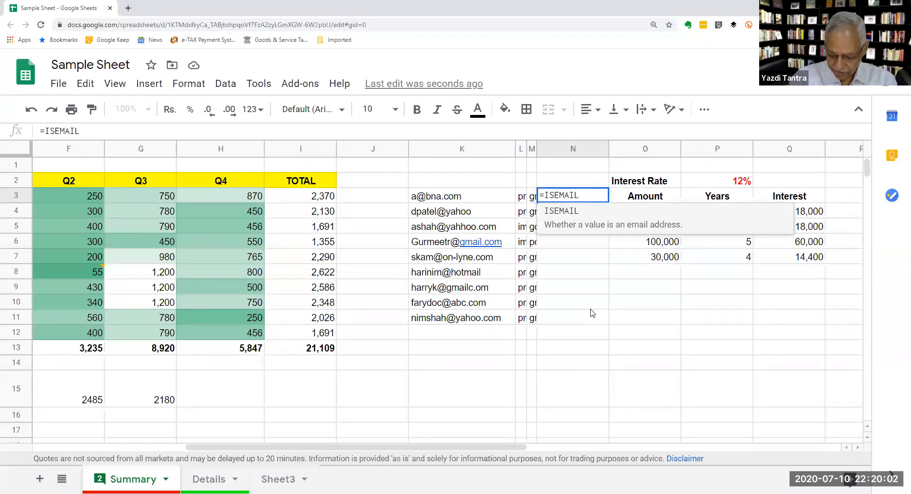
text(()
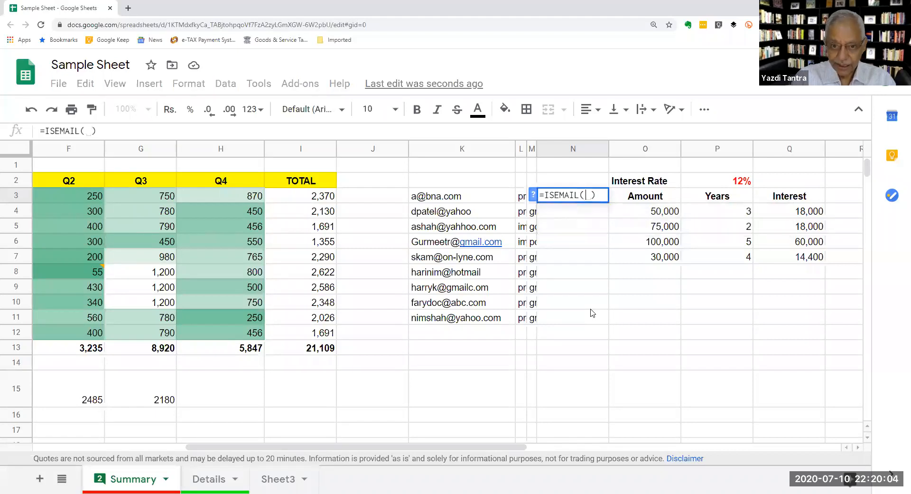
click(450, 200)
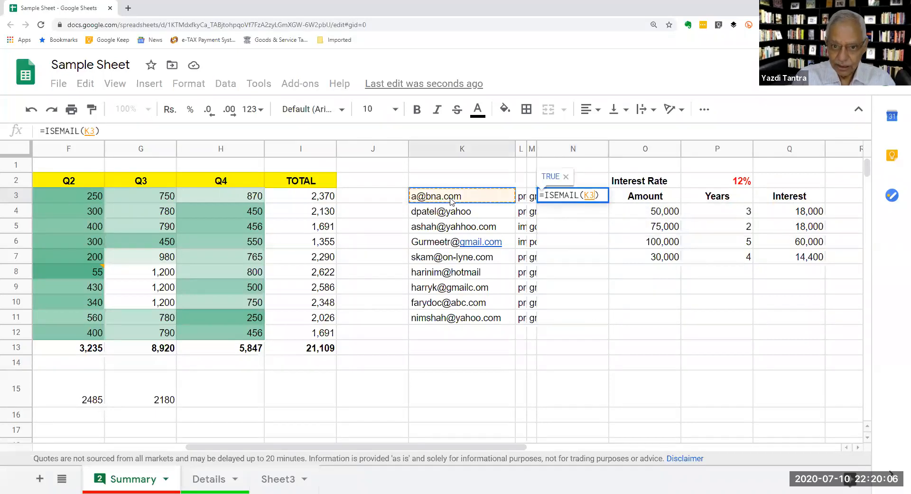
key(Return)
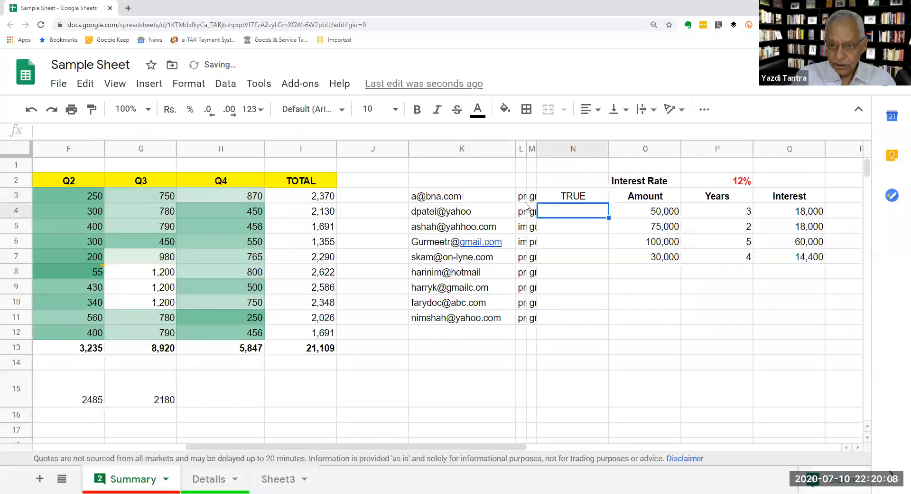
Fill the ISEMAIL formula from N3 down to N11 and inspect the copied formula in N4.
click(591, 198)
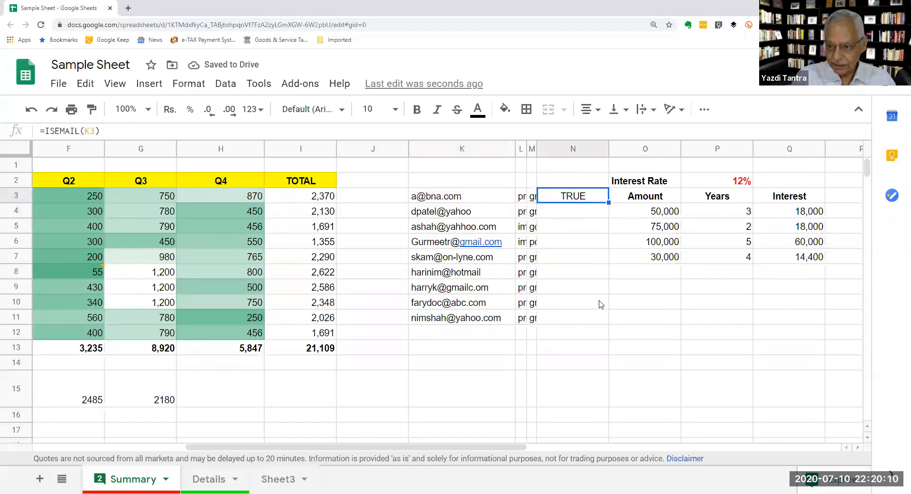
drag(607, 203, 597, 321)
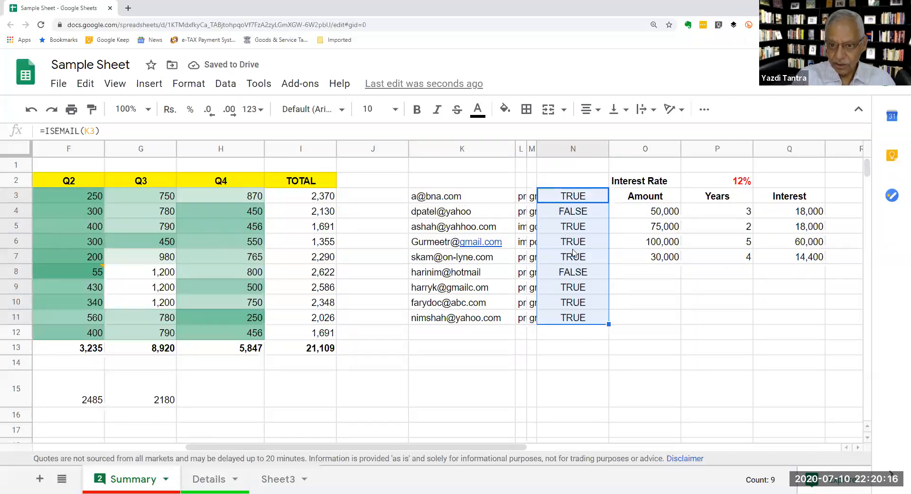
click(573, 210)
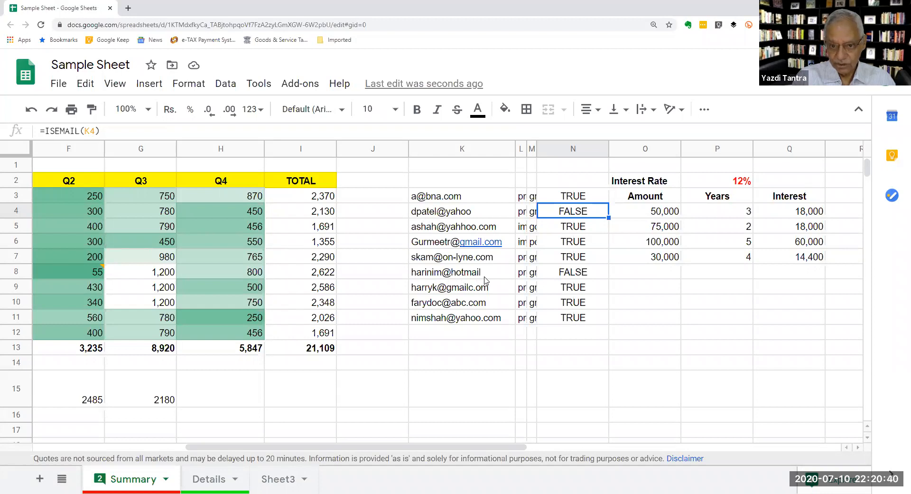
Replace the @ sign with a period in the K5 e-mail address and review the ISEMAIL formula in N3.
double_click(448, 227)
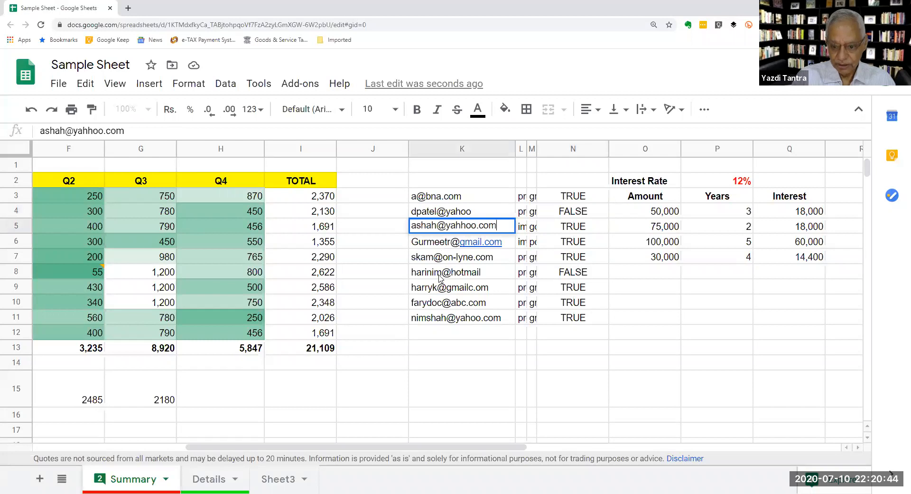
key(Left)
key(Left)
key(Left)
key(Left)
key(Left)
key(Left)
key(Left)
key(Left)
key(Left)
key(BackSpace)
text(.)
key(Return)
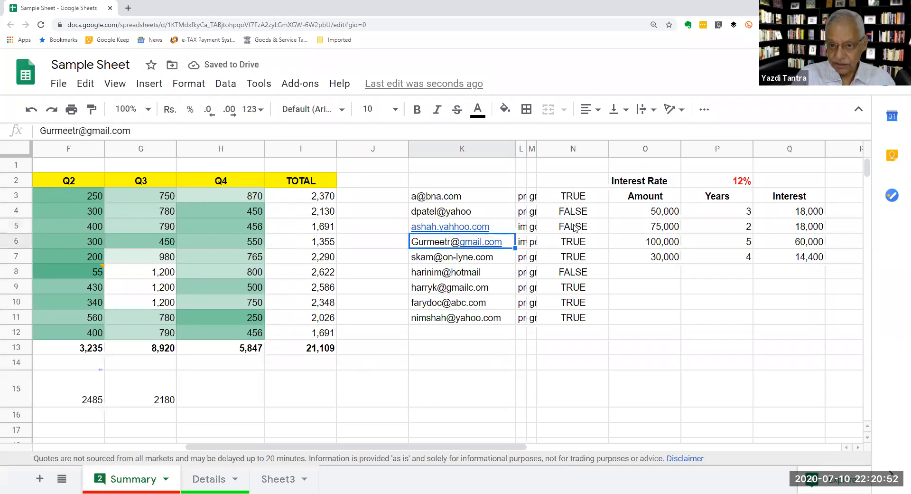
click(568, 197)
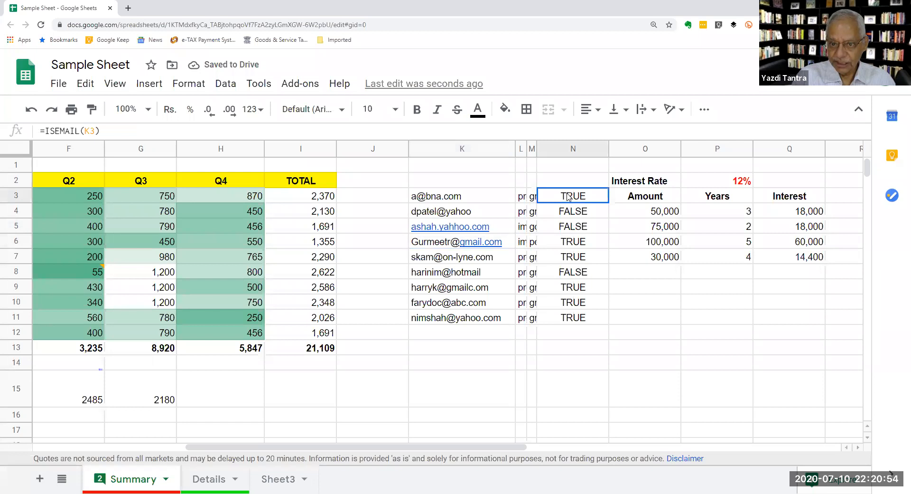
double_click(569, 197)
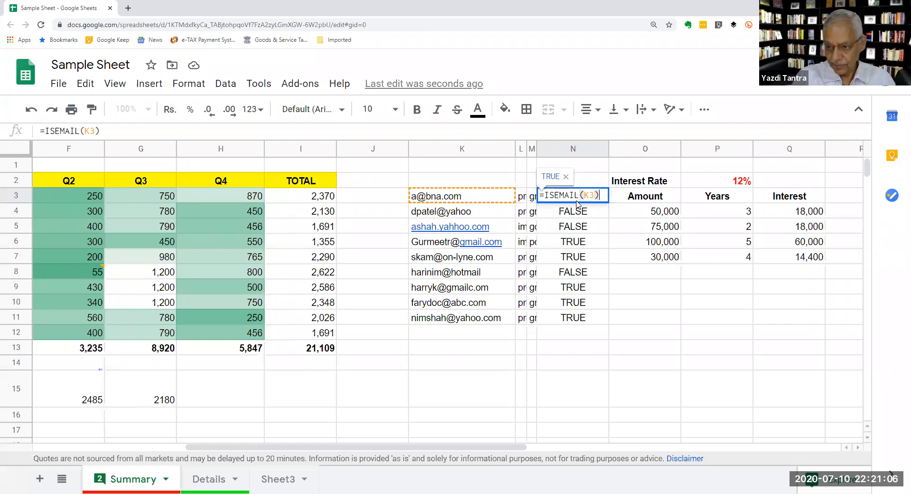
Enter a sample e-mail address with a .CO.IN domain in K12.
click(459, 331)
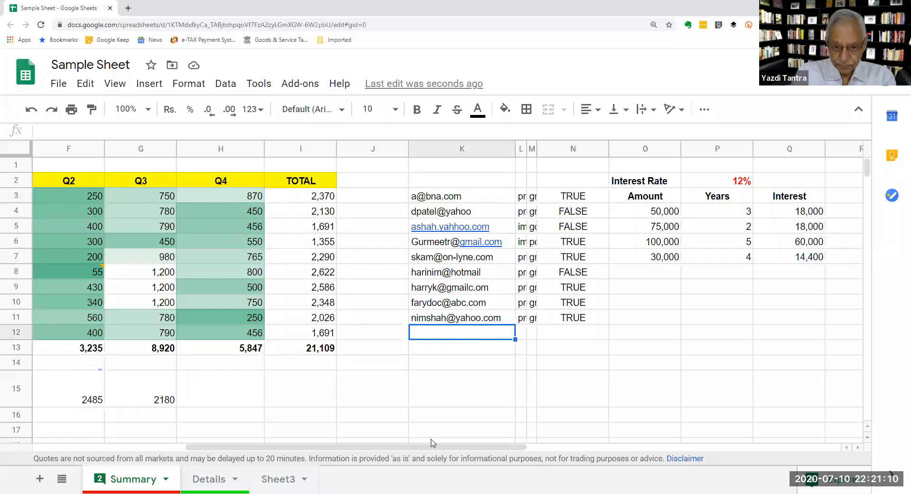
text(ABA)
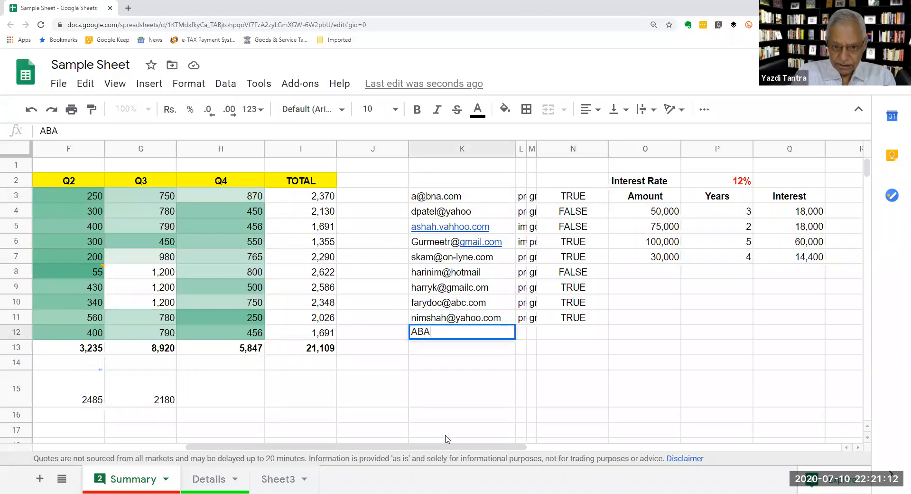
text(@)
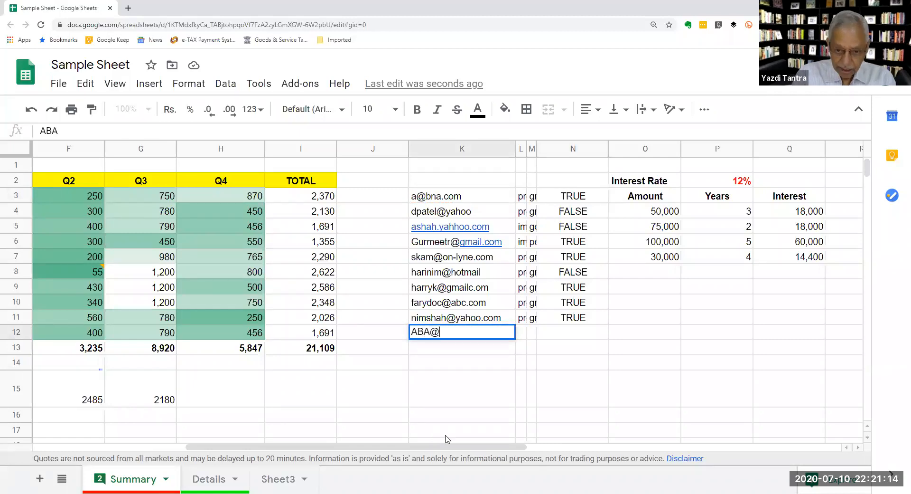
text(ASDF)
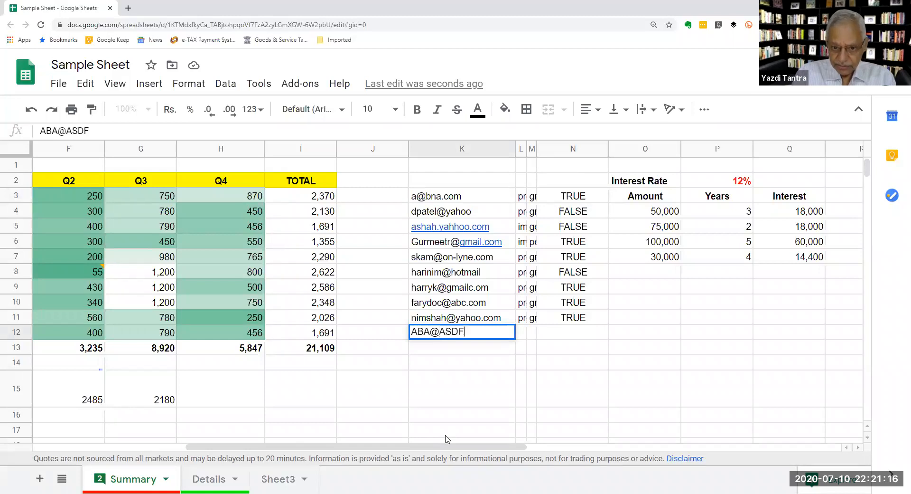
text(.CO.IN)
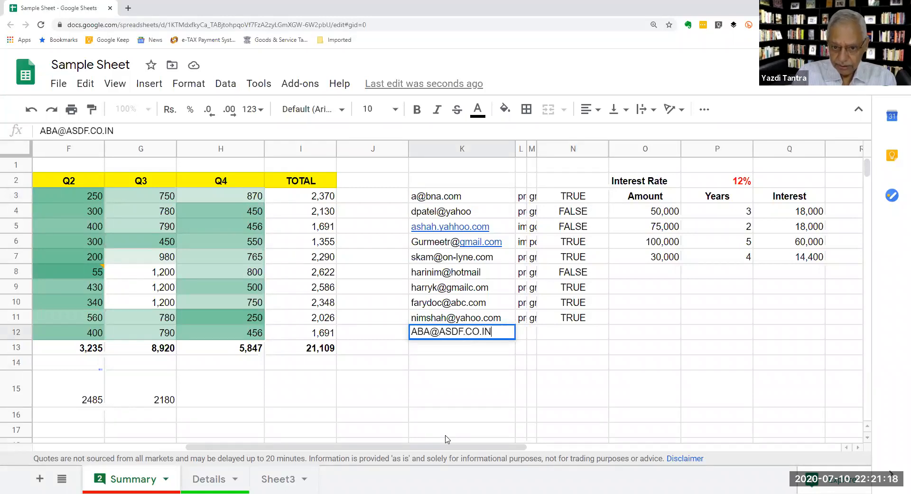
Extend the ISEMAIL formula from N11 down to N12 to check the new address.
click(586, 335)
click(607, 322)
drag(607, 325, 606, 331)
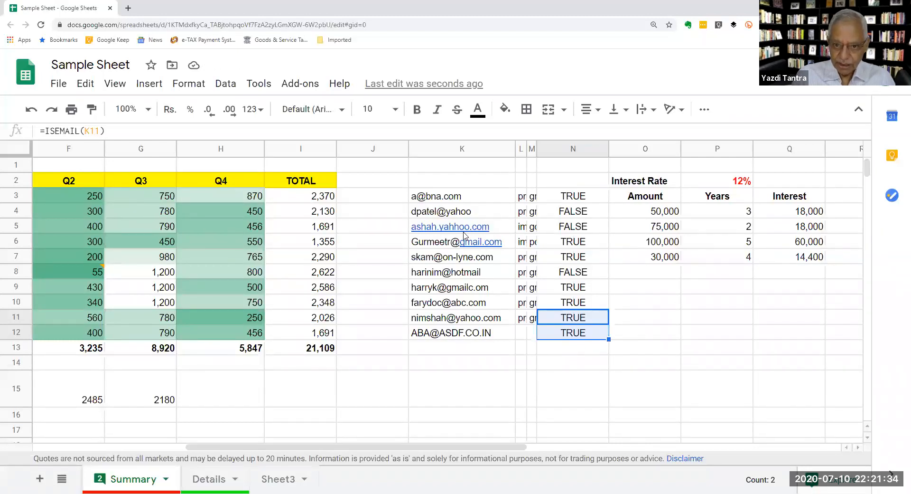
Append .COM to the incomplete e-mail address in K4.
mouse_move(450, 235)
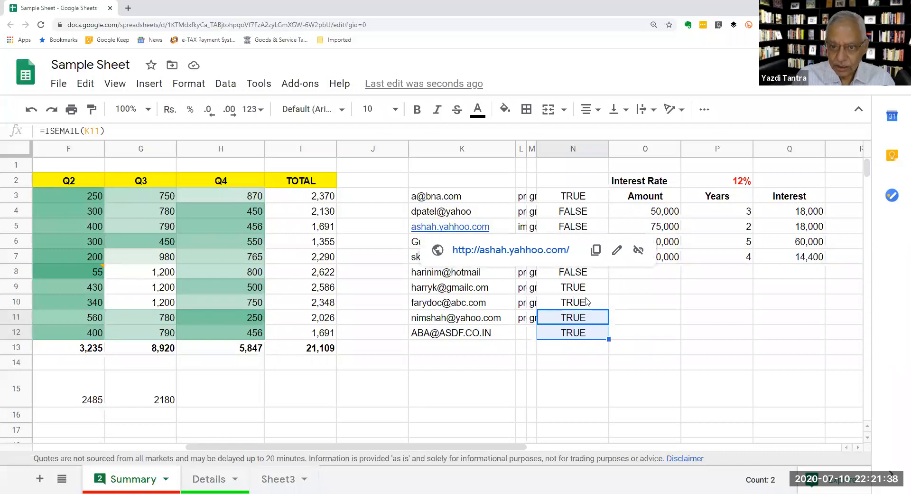
click(498, 392)
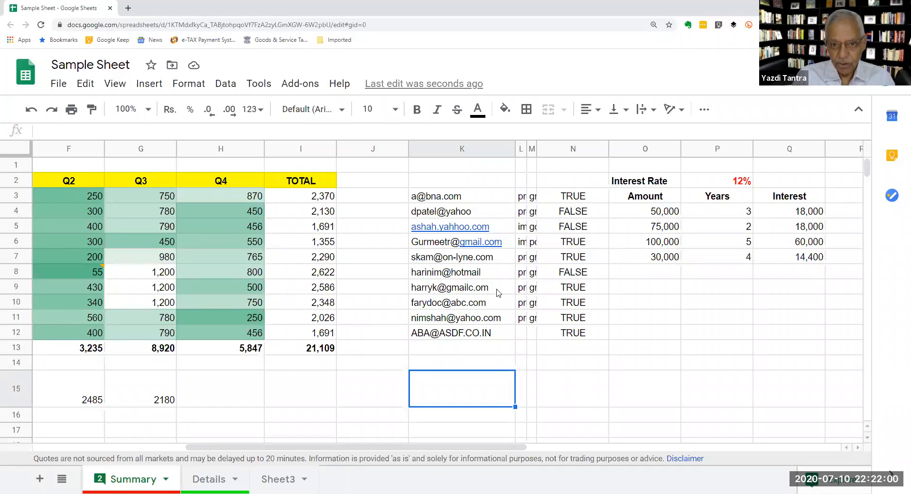
double_click(463, 212)
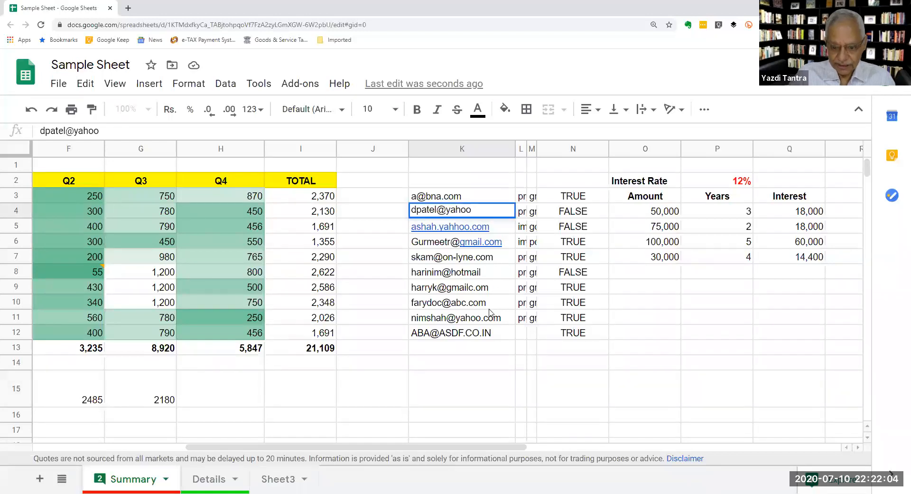
text(.COM)
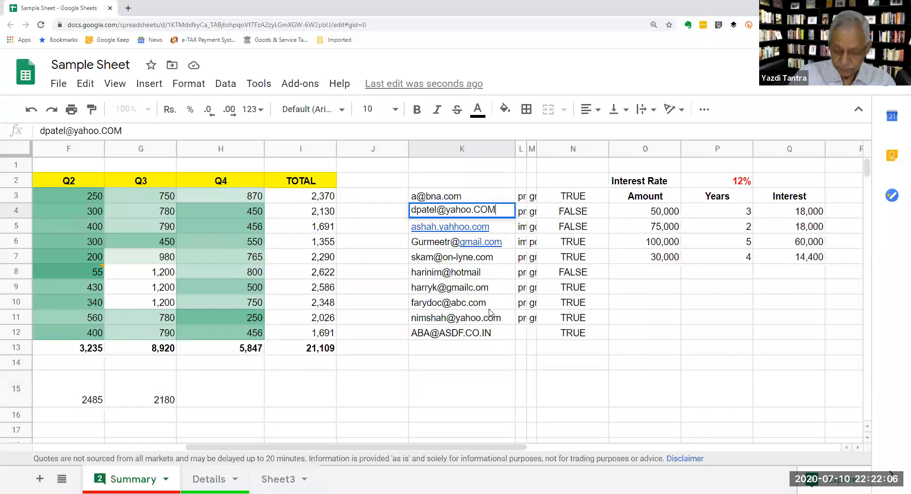
key(Return)
Insert OOO just before .COM in the domain of the K4 e-mail address.
double_click(490, 211)
click(471, 213)
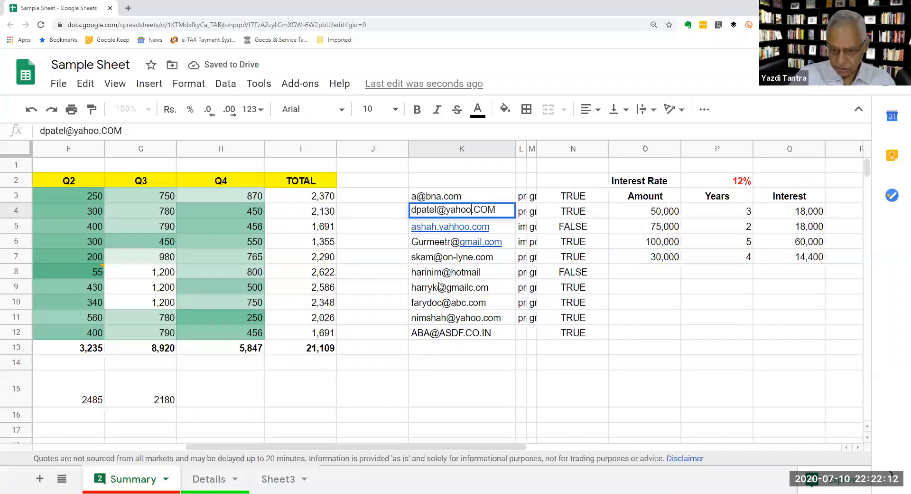
text(OOO)
key(Return)
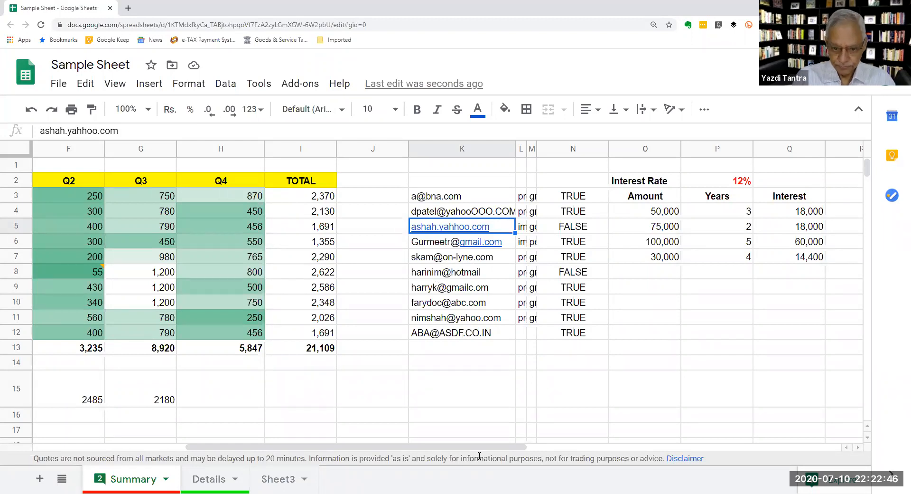
Review the file formats available for downloading the spreadsheet, without exporting it.
drag(479, 453, 131, 449)
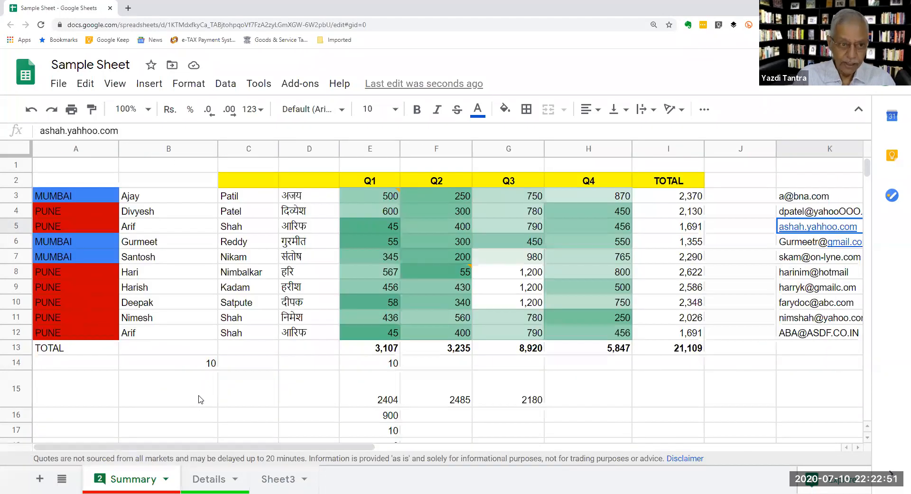
click(292, 397)
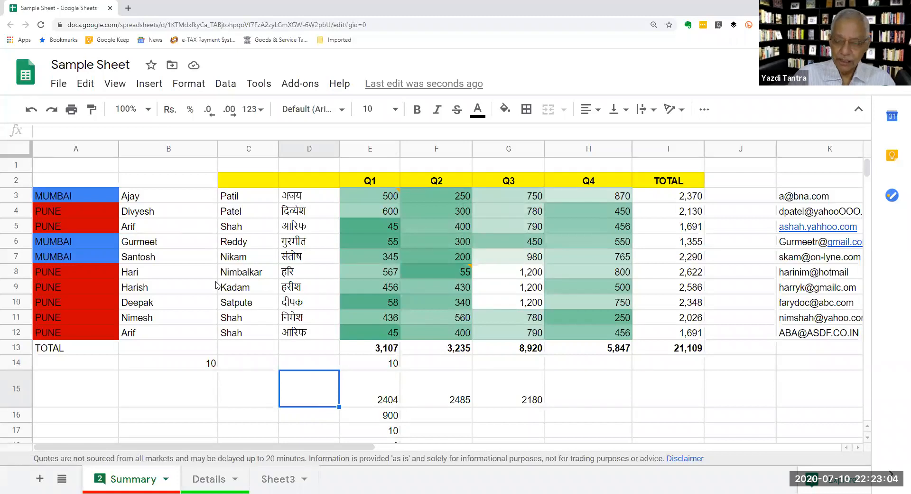
click(62, 85)
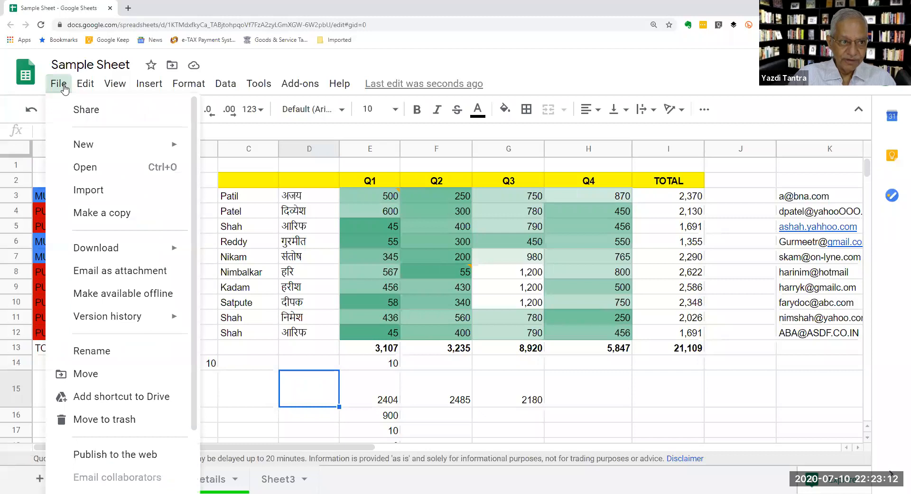
mouse_move(115, 253)
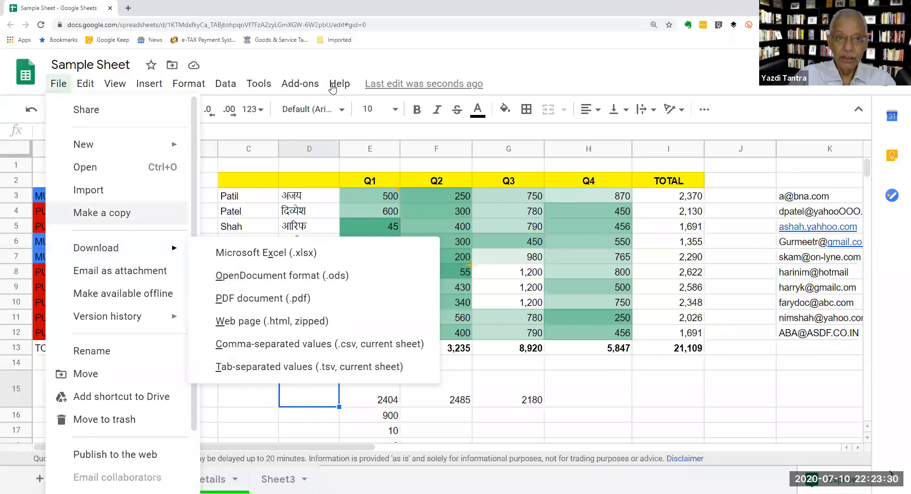
mouse_move(339, 84)
mouse_move(53, 87)
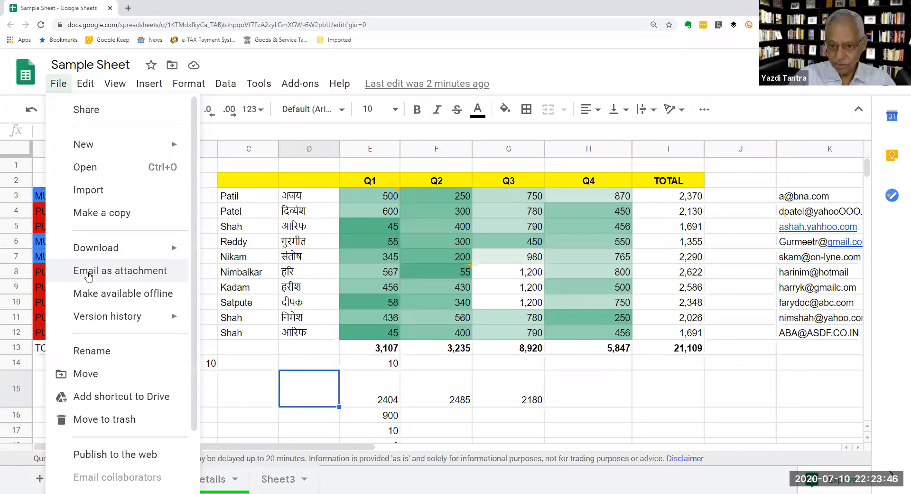
click(751, 401)
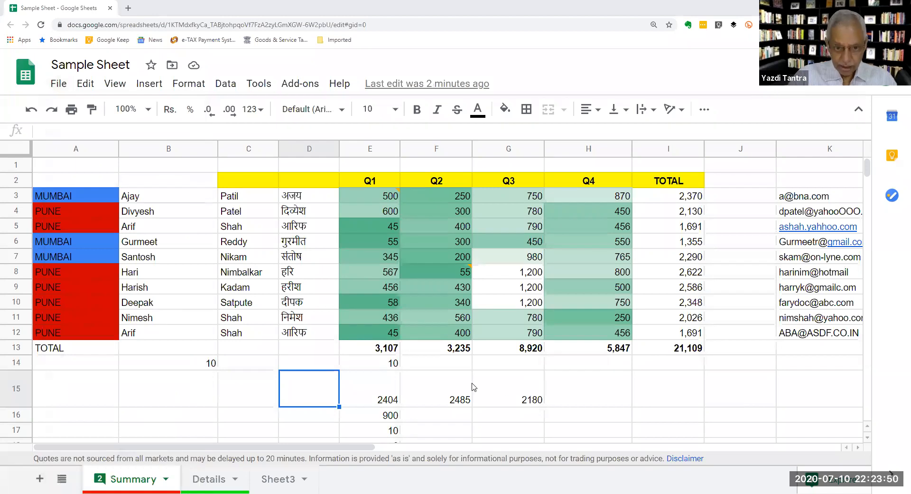
Open the data validation settings for the empty Q1 to Q4 cells E99:H108 in the lower table.
scroll(247, 322, down, 9)
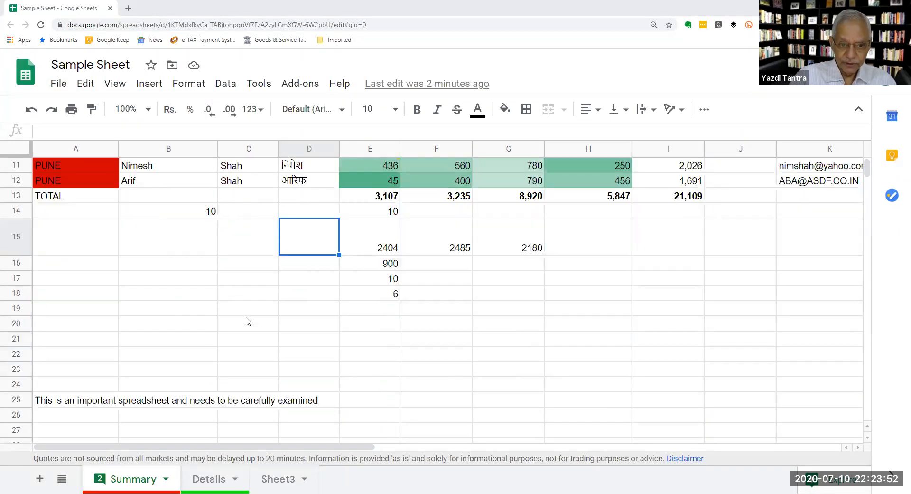
scroll(247, 322, up, 9)
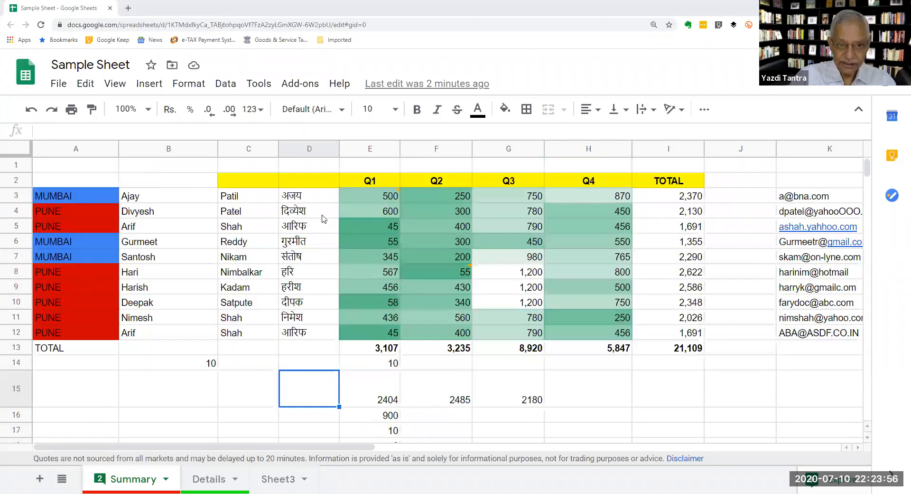
scroll(286, 261, down, 13)
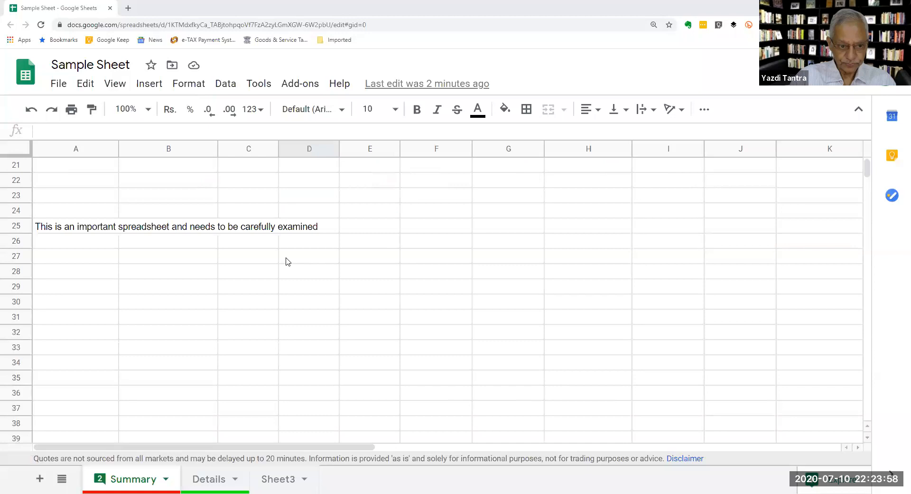
scroll(287, 261, down, 12)
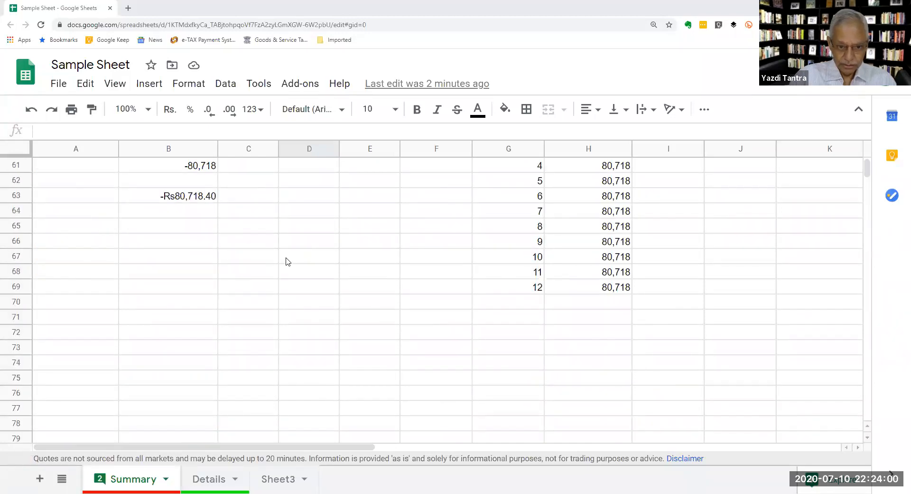
scroll(286, 261, down, 6)
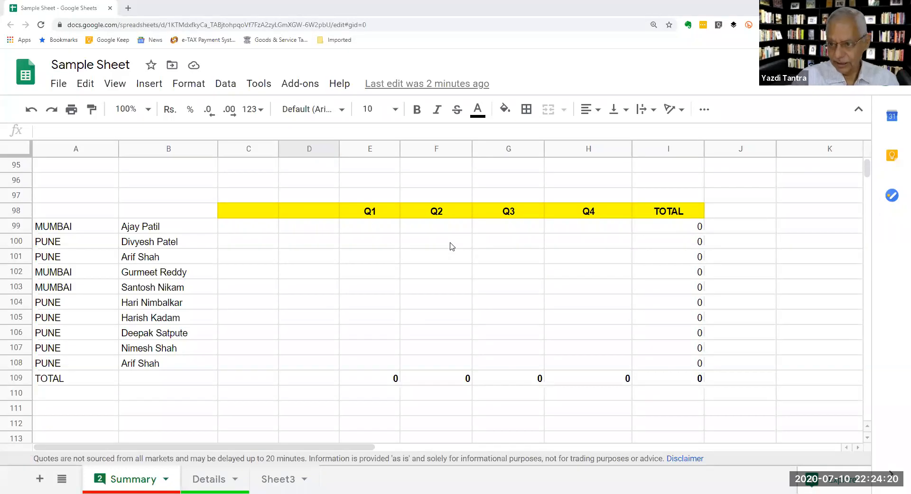
click(366, 232)
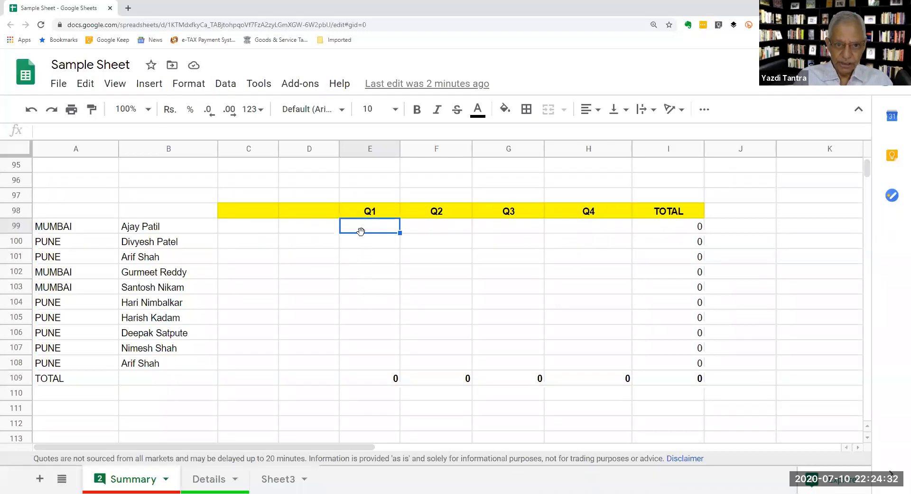
drag(366, 248, 375, 287)
drag(368, 226, 576, 369)
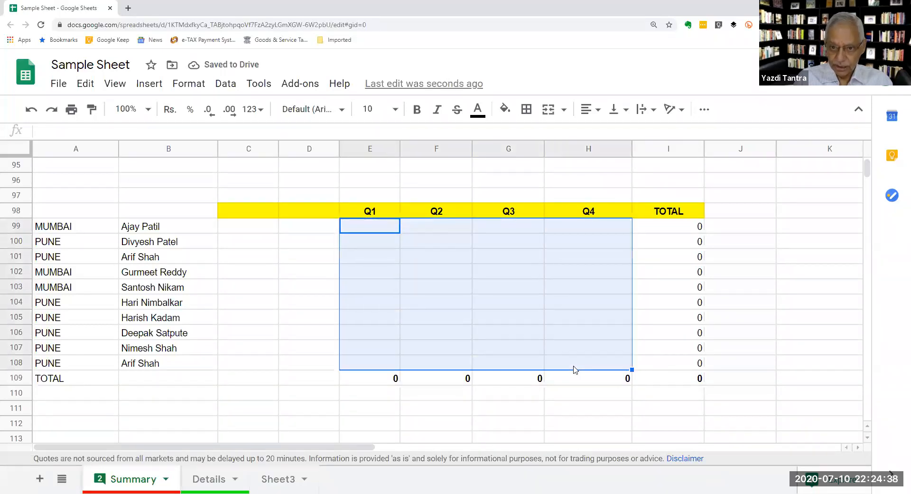
click(224, 88)
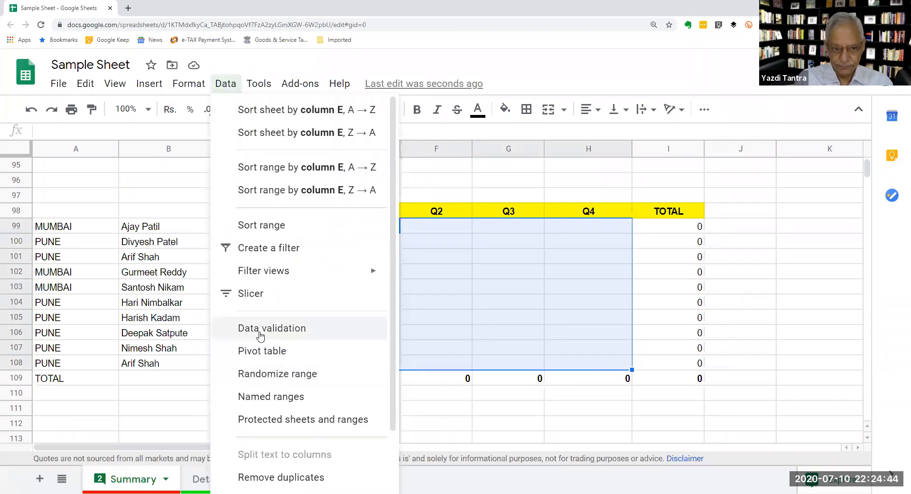
click(260, 336)
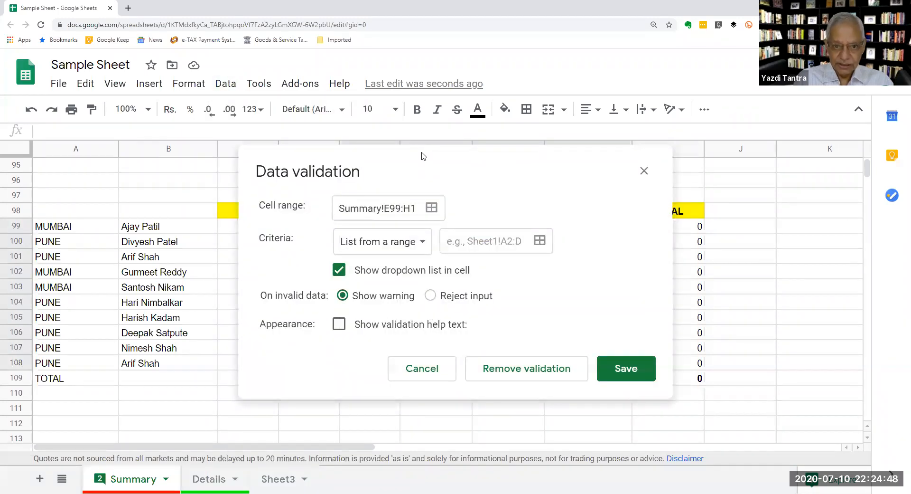
drag(422, 155, 517, 93)
drag(295, 88, 296, 87)
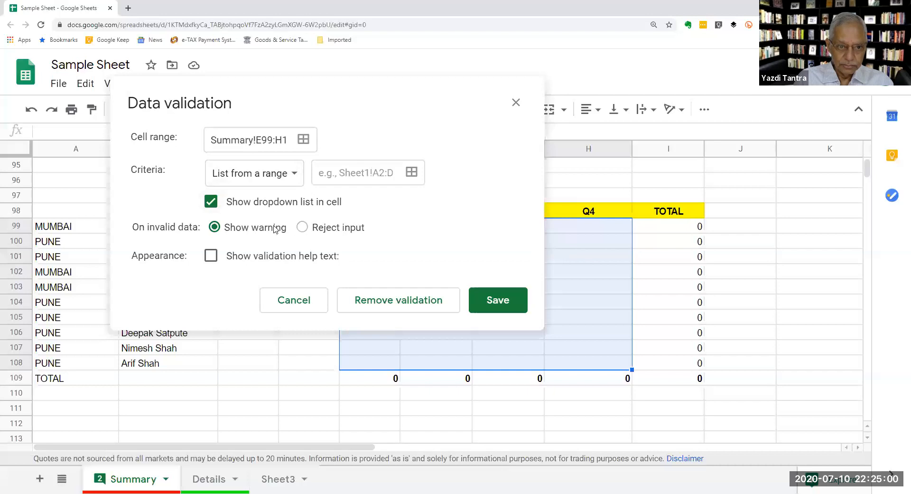
click(296, 174)
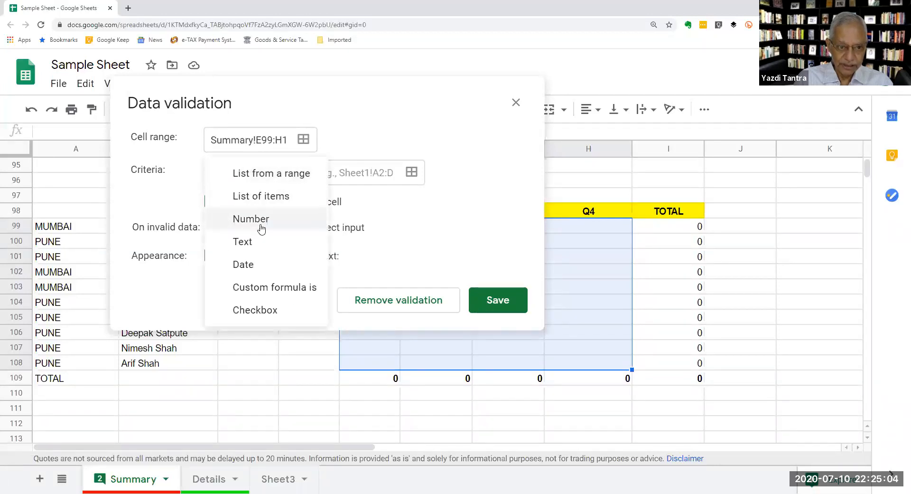
click(273, 174)
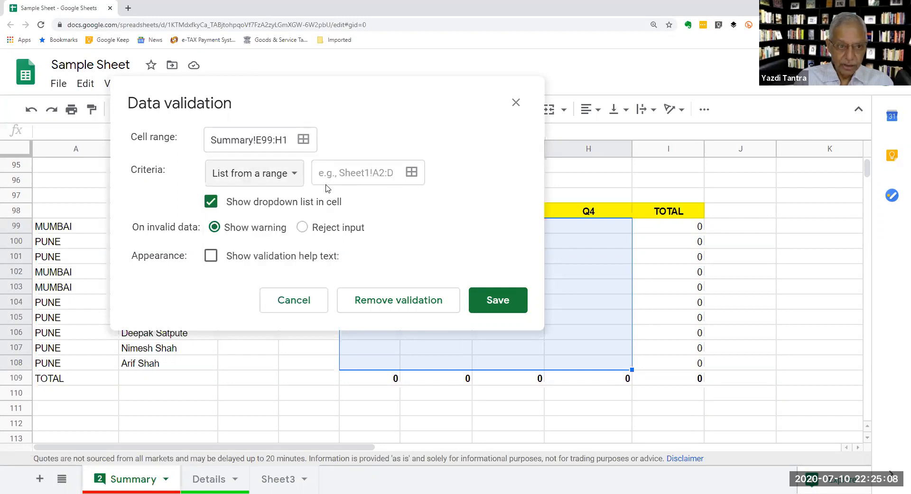
click(331, 175)
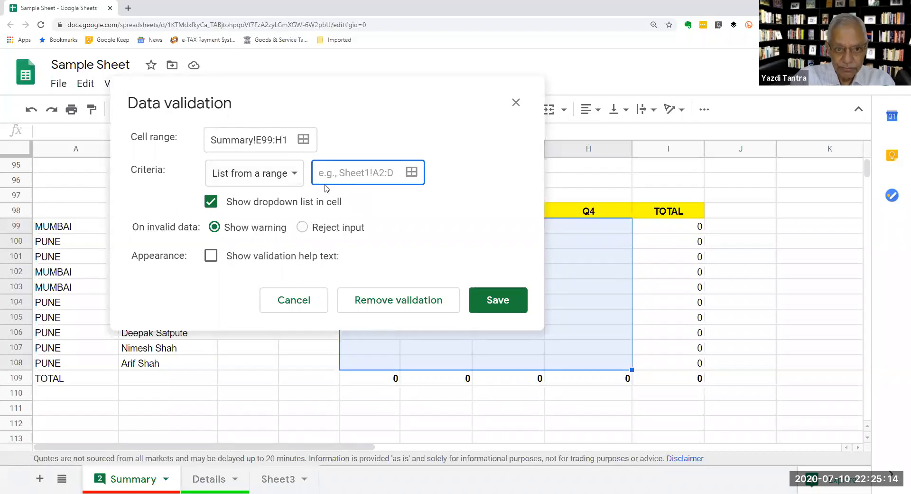
Set the validation criteria for E99:H108 to a number between 100 and 1000.
click(295, 174)
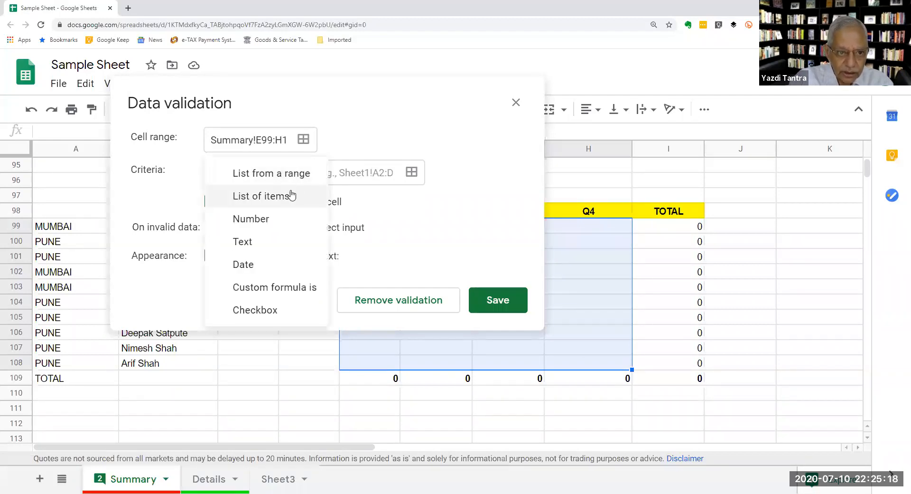
click(283, 222)
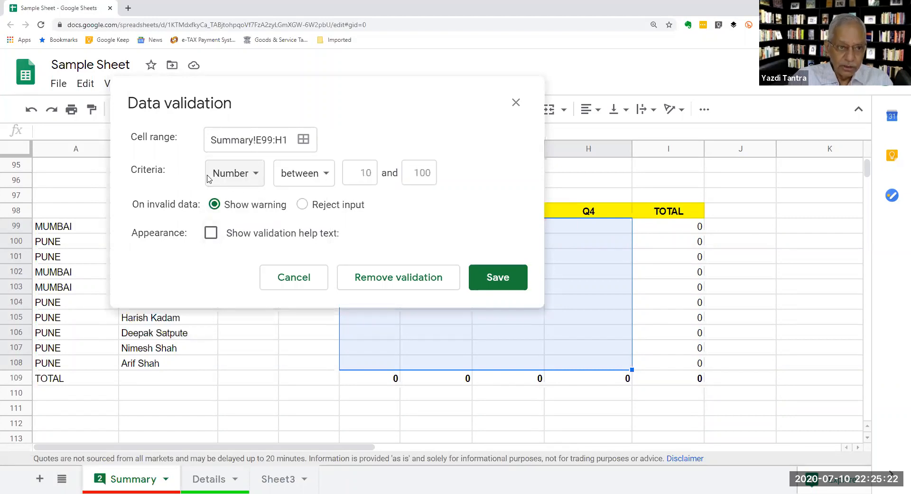
click(363, 173)
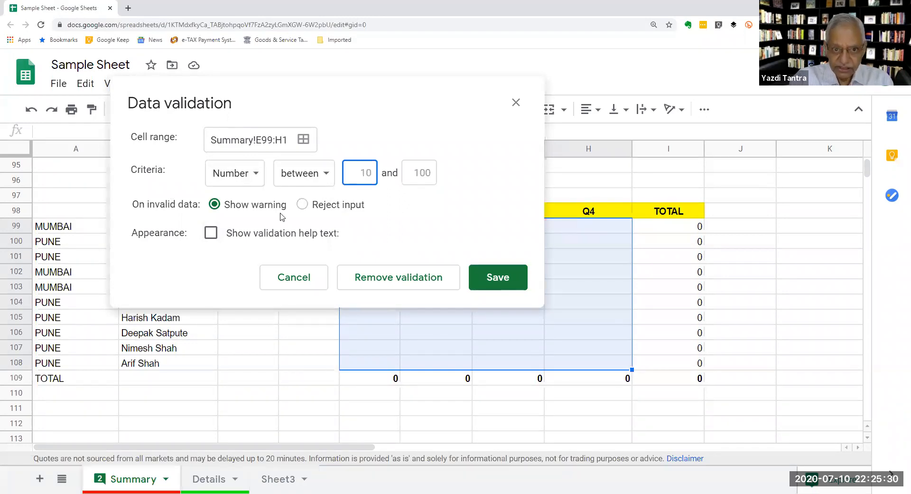
text(100)
key(Tab)
text(1000)
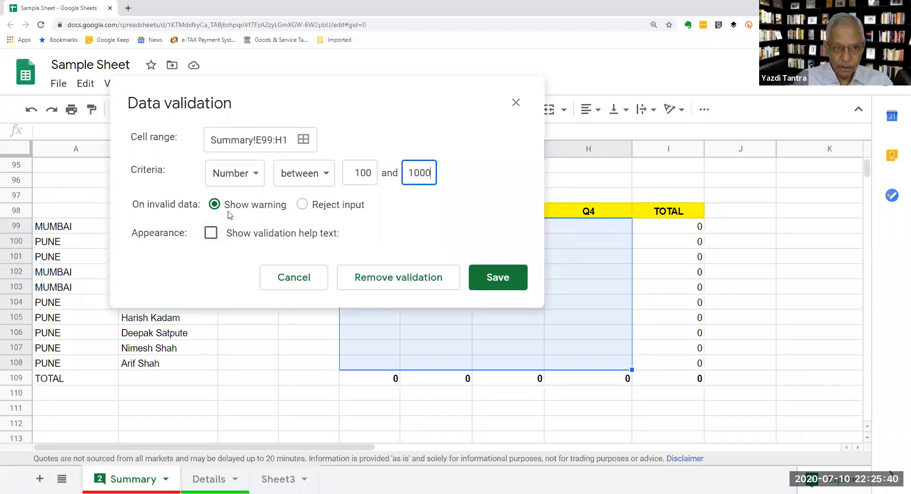
Make the validation reject invalid input and show its help text, and save the rule.
click(302, 205)
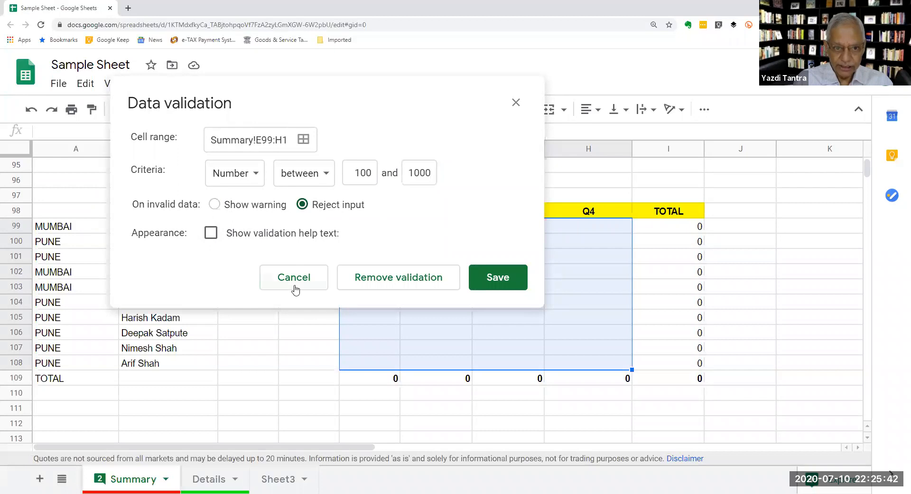
click(211, 232)
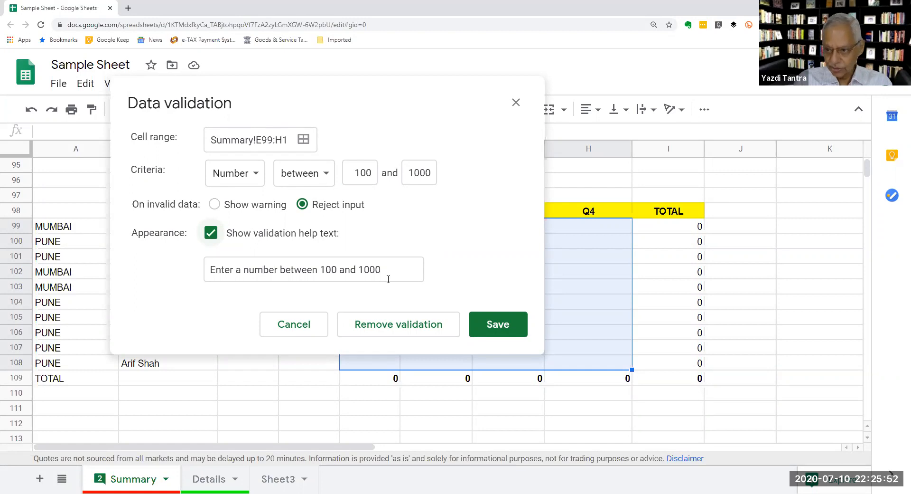
click(480, 327)
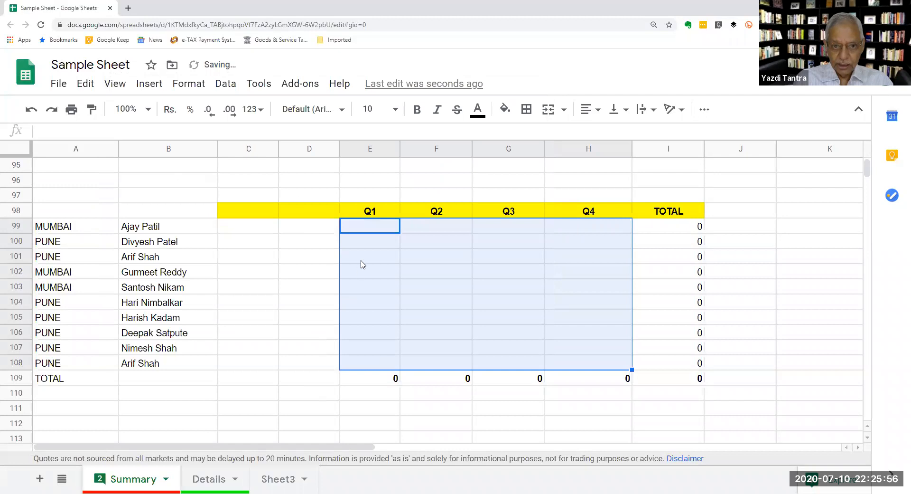
Enter Q1 figures within the allowed range: 101 in E99 and 200 in E100.
click(370, 227)
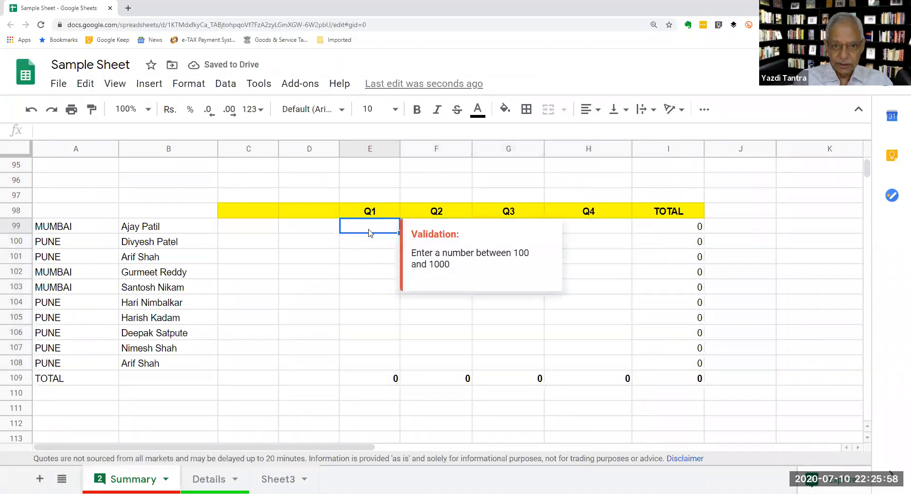
text(1)
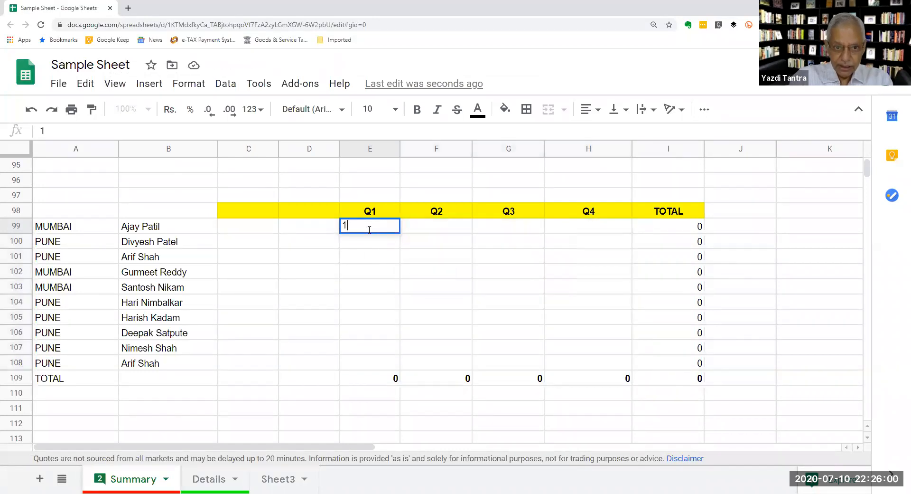
text(01)
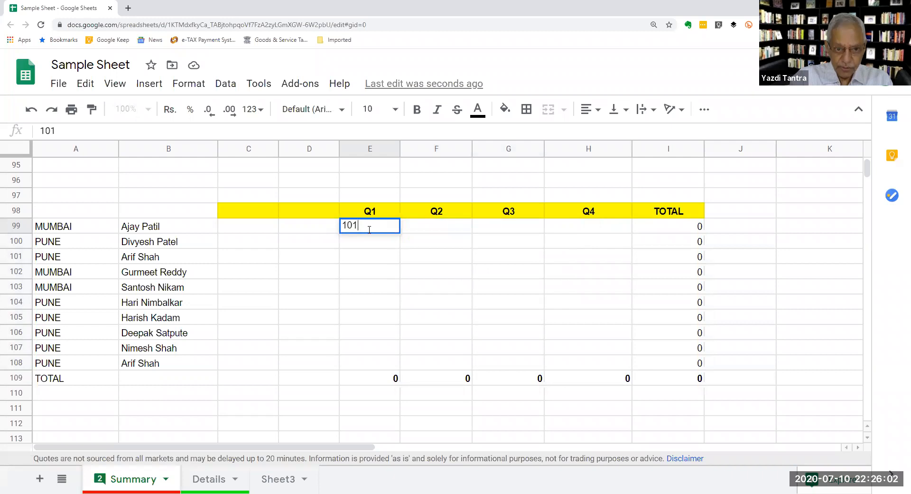
key(Return)
text(200)
key(Return)
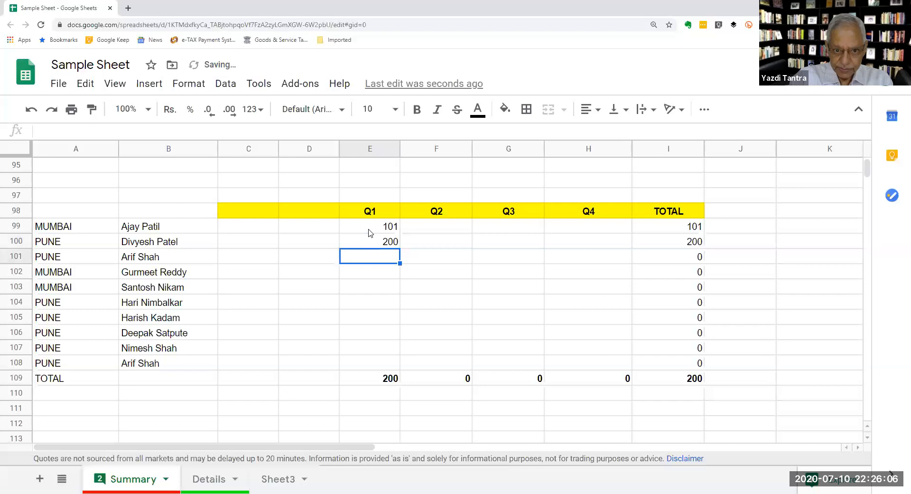
Test the lower limit of the validation by trying to enter 99 in E101.
text(99)
key(Return)
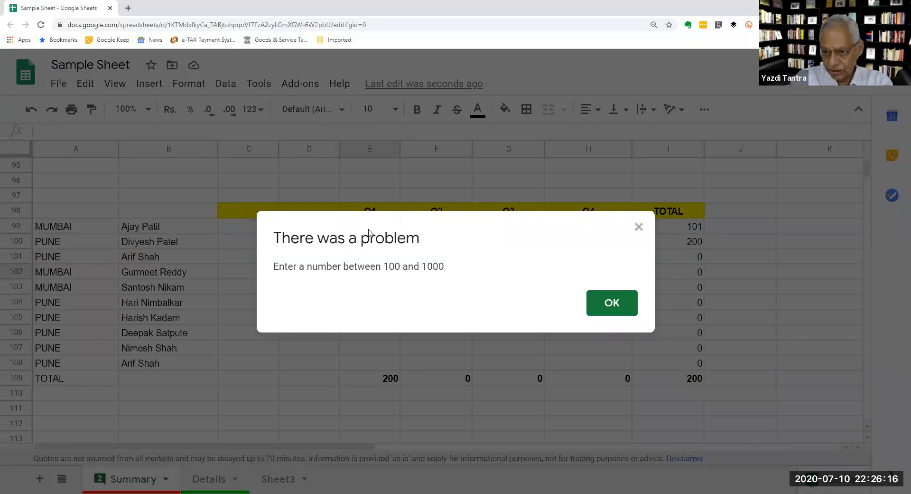
click(611, 308)
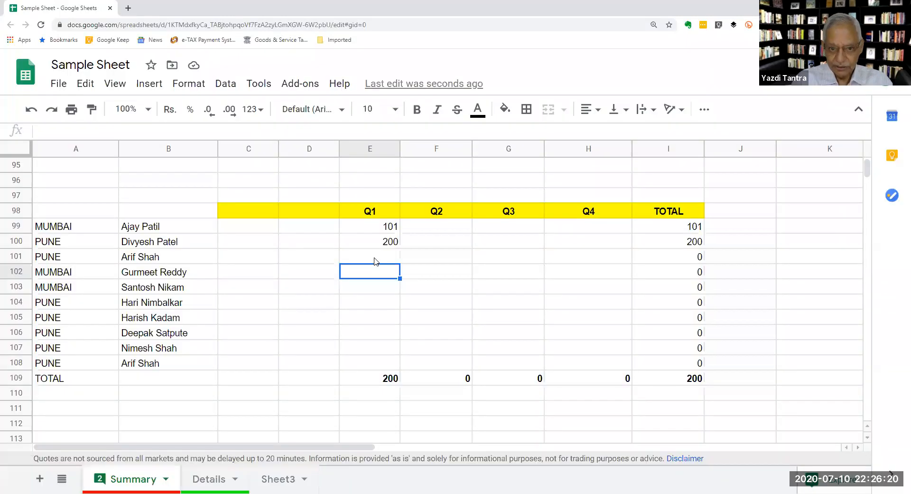
Enter the upper limit value 1,000 in Q1 cell E101.
key(Up)
text(1,000)
key(Return)
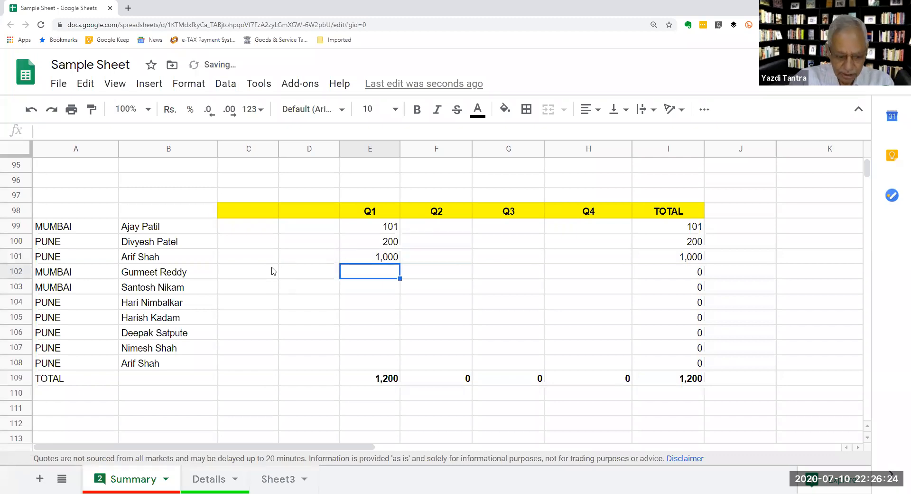
Test the upper limit of the validation by trying to enter 1001 in E102.
text(1001)
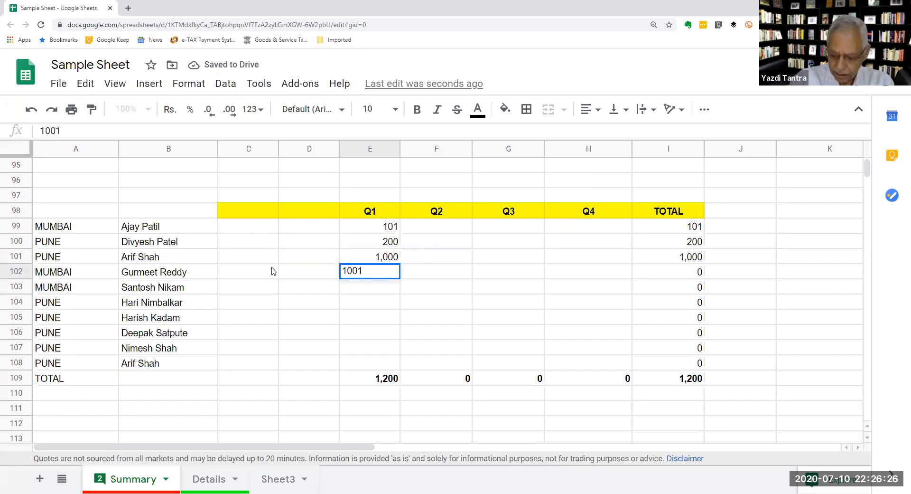
key(Return)
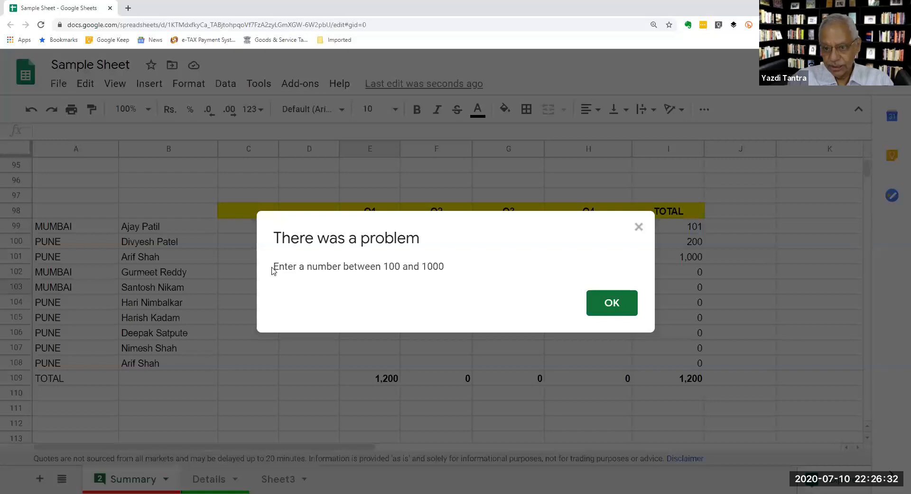
click(625, 308)
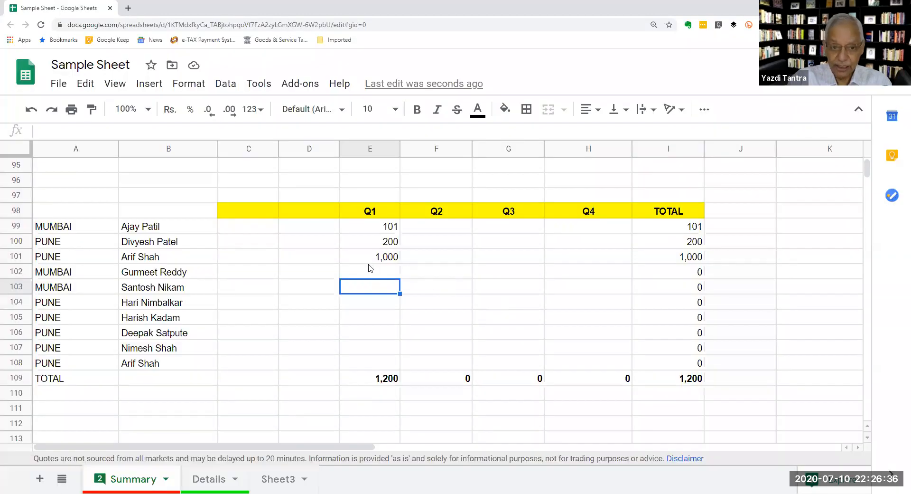
click(369, 272)
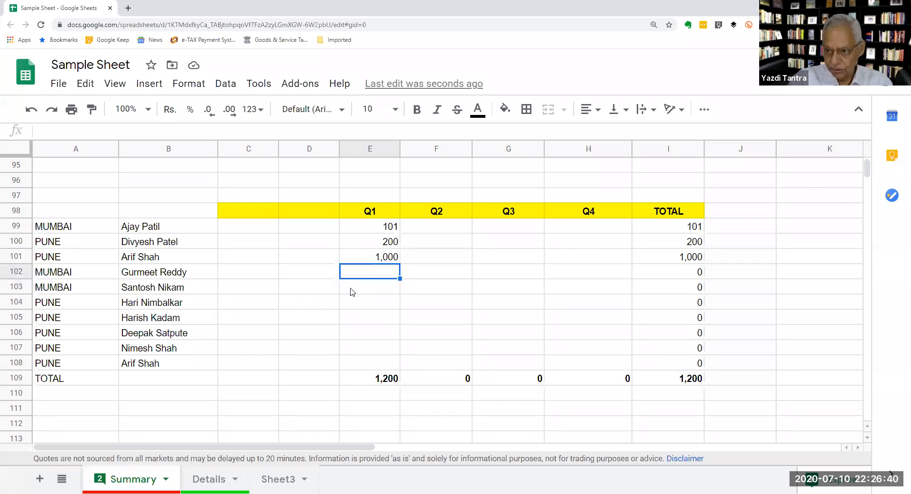
Reopen the data validation rule for E99:H108 and try the Show warning option, leaving Reject input selected.
click(358, 228)
drag(357, 227, 613, 365)
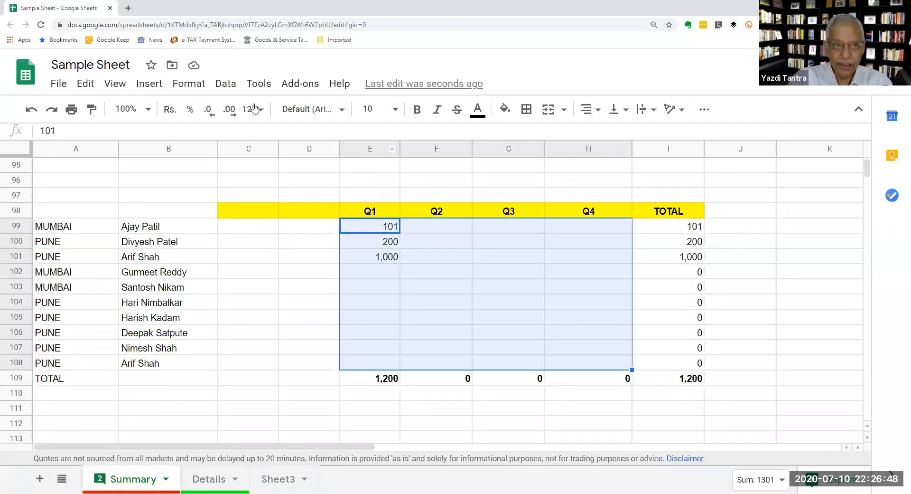
click(224, 86)
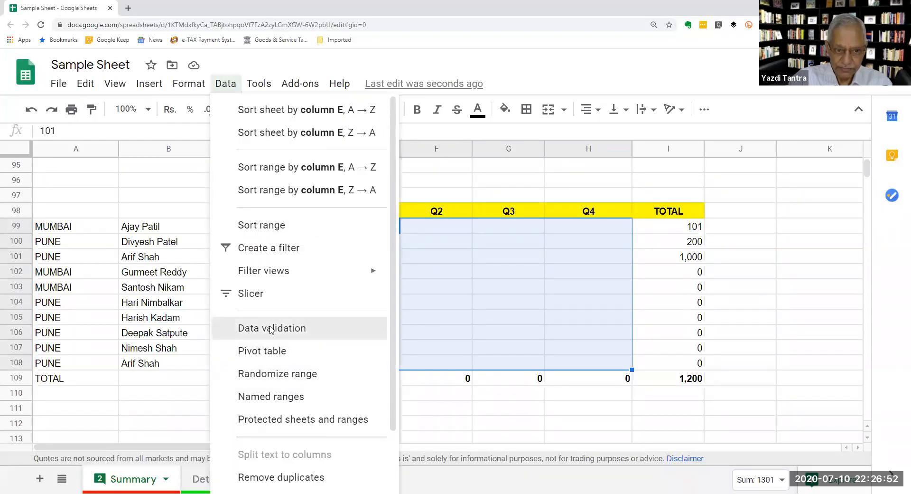
click(270, 327)
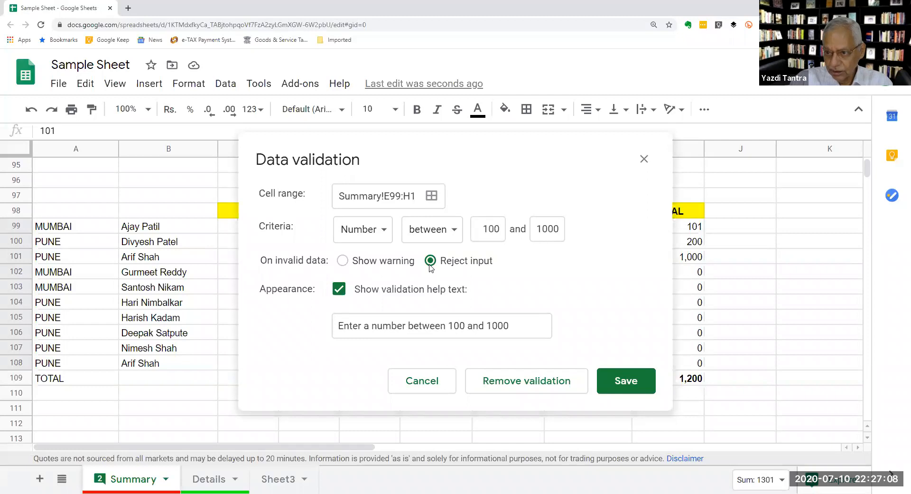
click(342, 260)
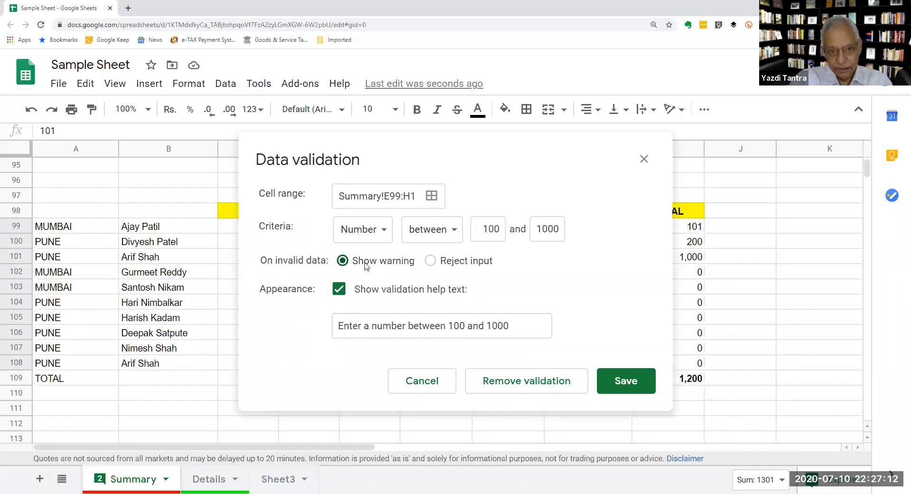
click(431, 261)
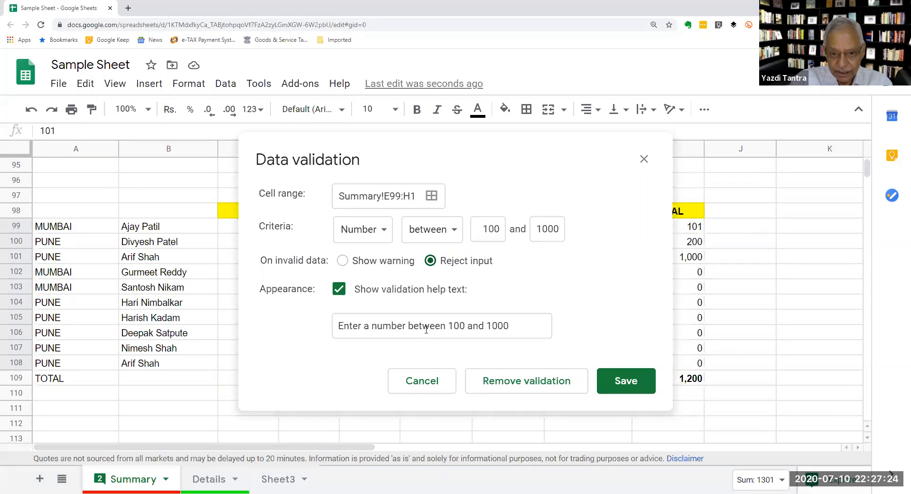
Change the validation help text to "Sales can be only between 100 and 1000" and save the rule.
click(408, 326)
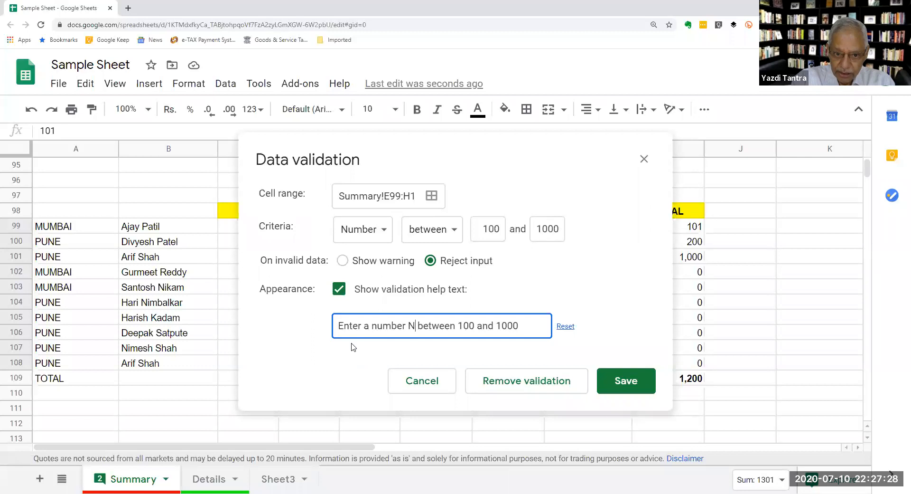
text(only)
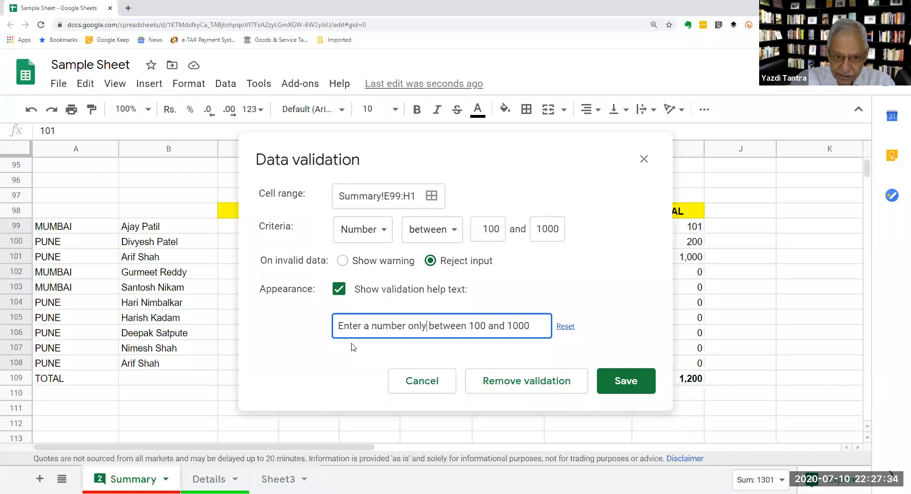
text(Sa)
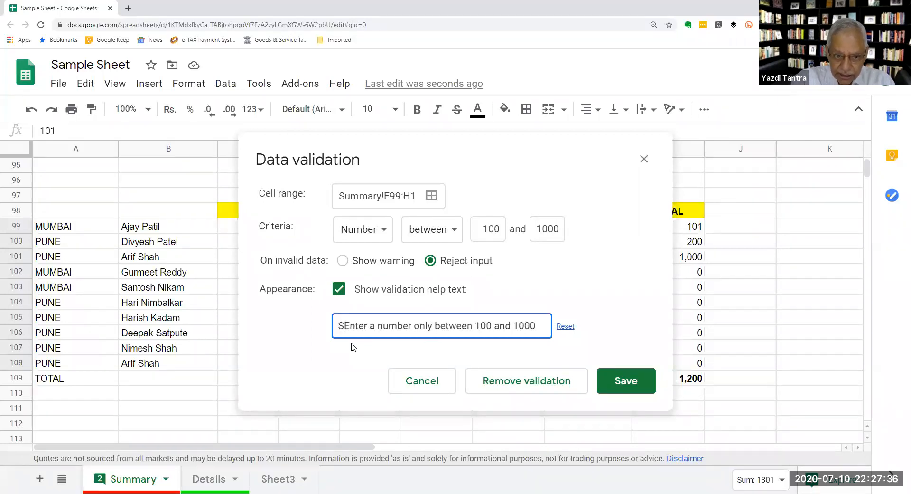
text(les a)
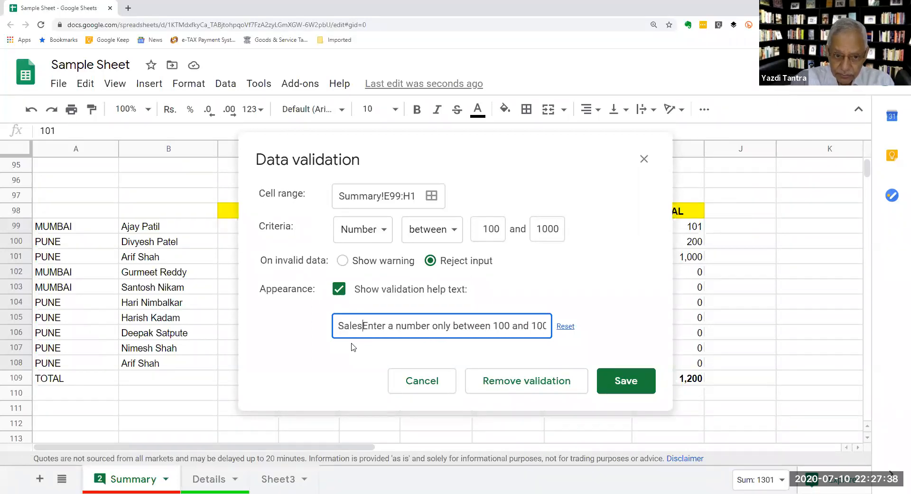
key(BackSpace)
text(can be)
key(Delete)
key(Delete)
key(Delete)
key(Delete)
key(Delete)
key(Delete)
key(Delete)
key(Delete)
key(Delete)
key(Delete)
key(Delete)
key(Delete)
key(Delete)
key(Delete)
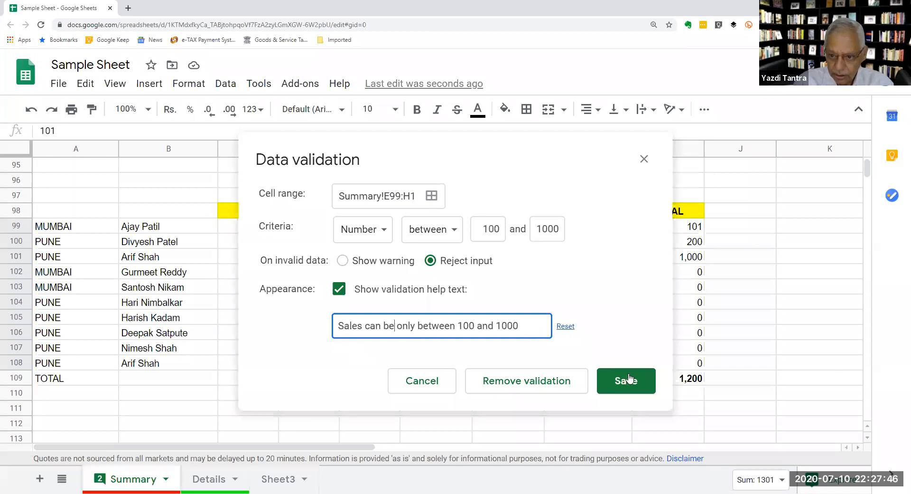
click(619, 381)
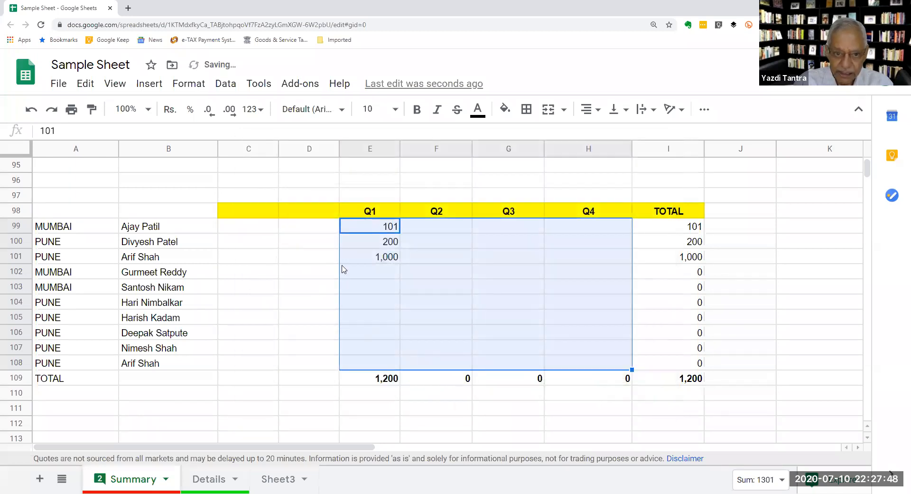
Test the customised validation message by trying to enter 1001 in E102.
click(344, 269)
text(100)
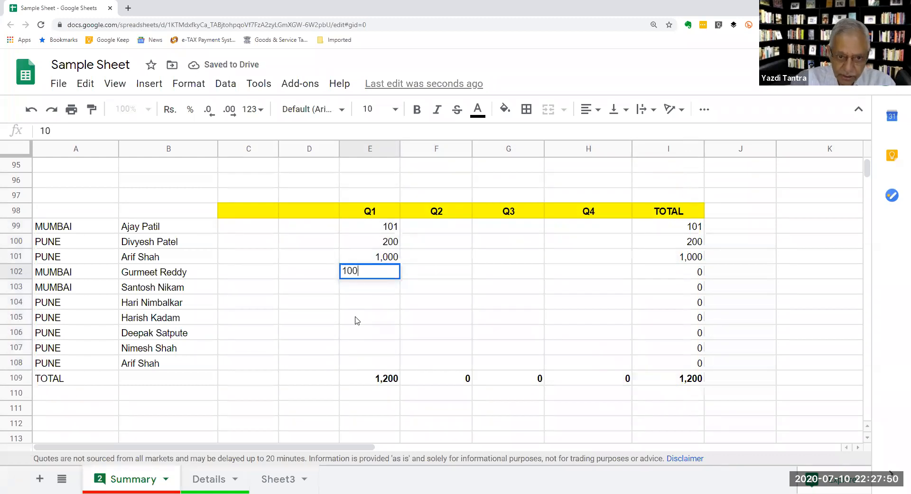
text(1)
key(Return)
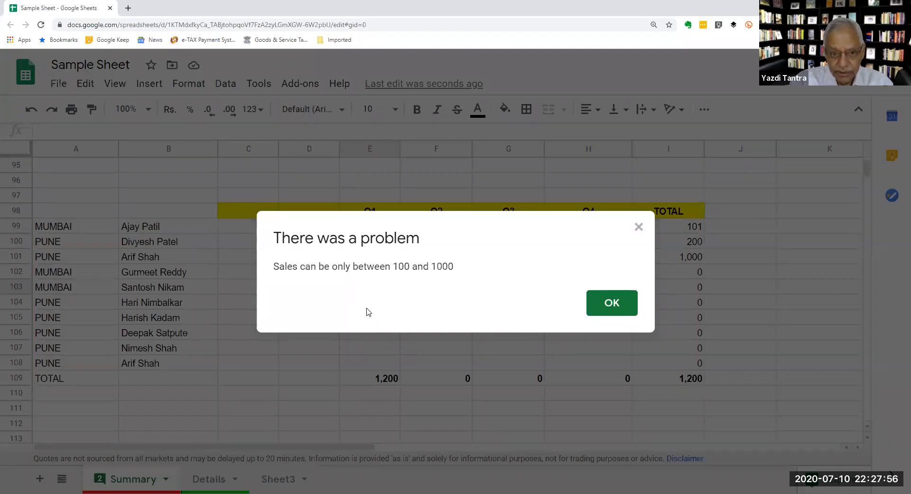
click(593, 308)
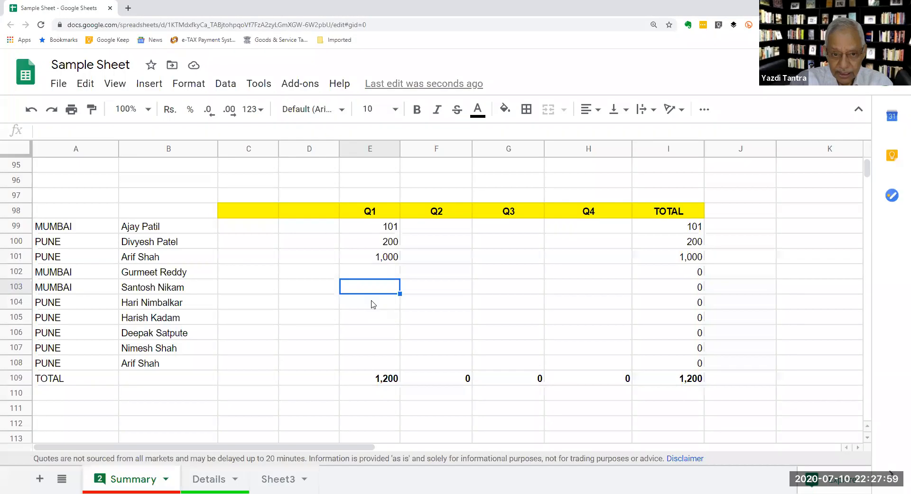
click(368, 273)
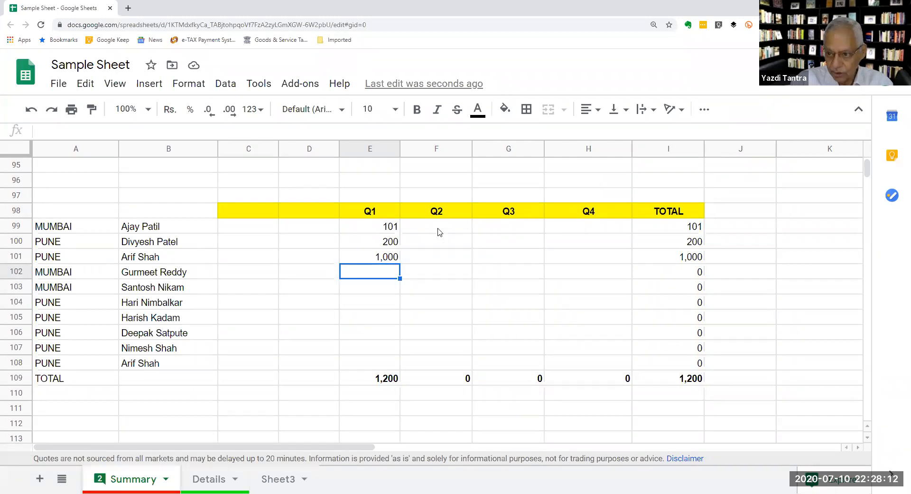
click(369, 289)
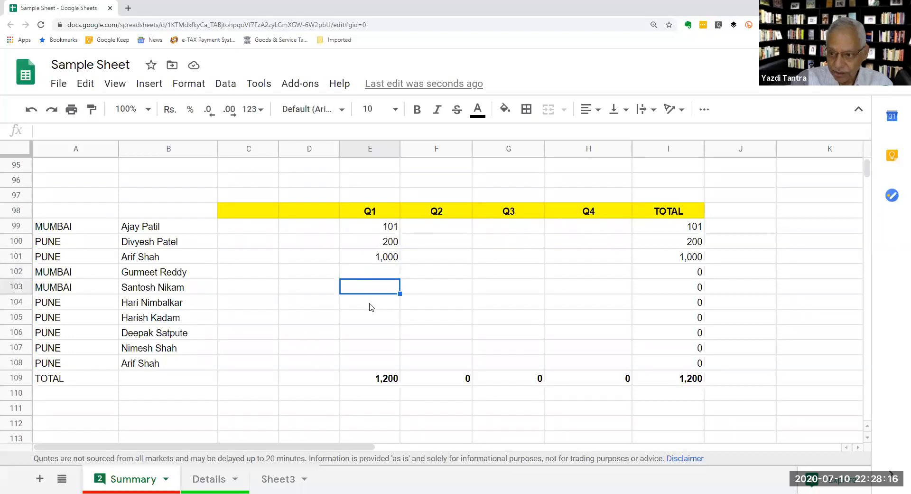
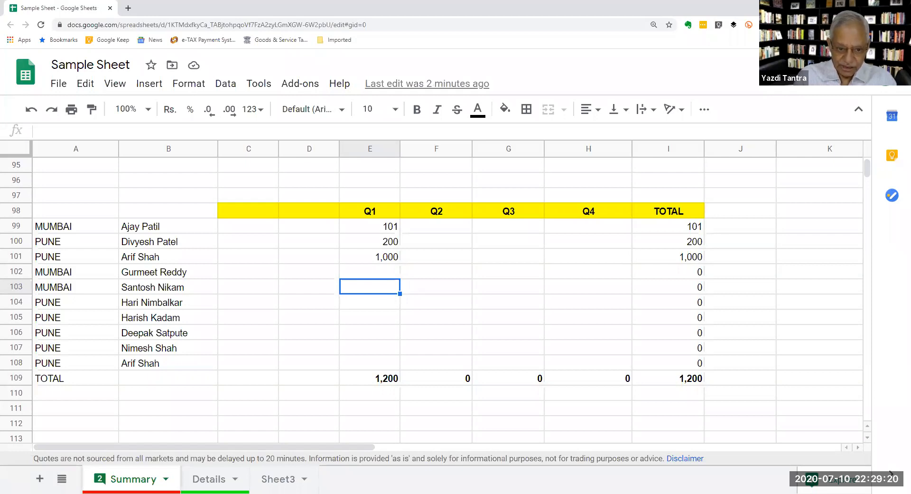
Try the formula =GOOGLEFINANCE("google",2020/01/05) in cell E111.
click(370, 411)
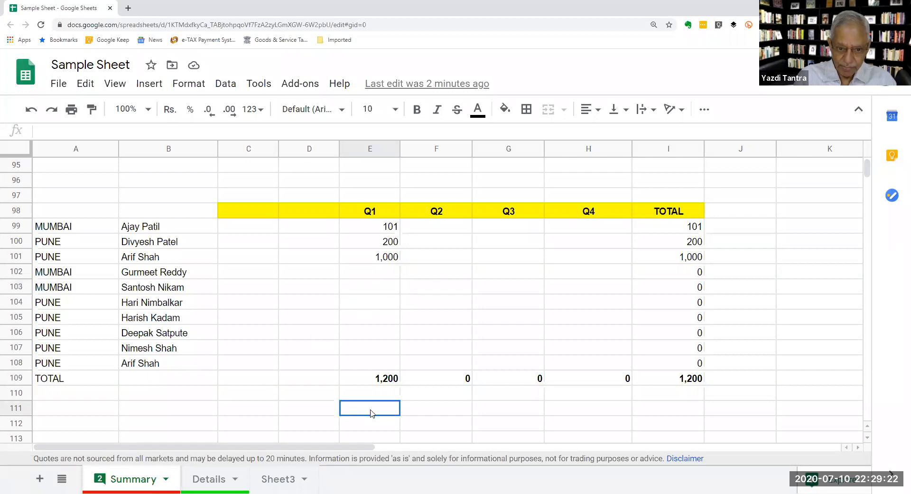
text(=)
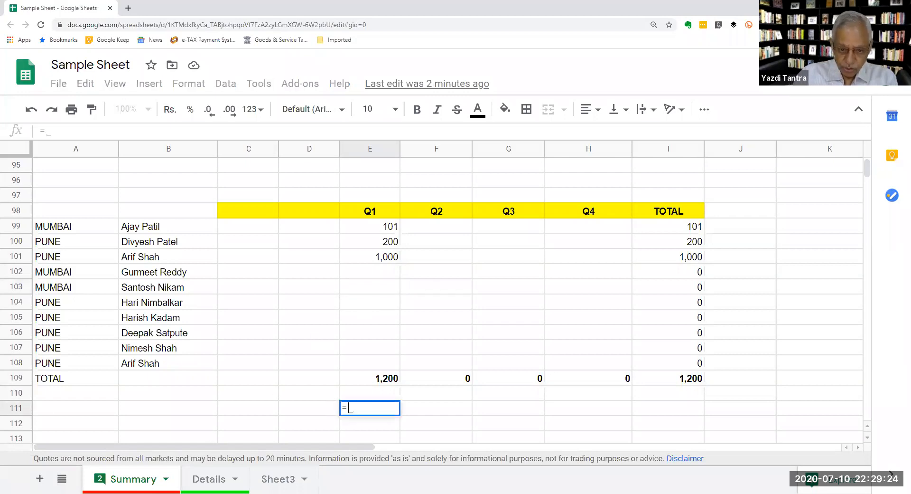
text(goog)
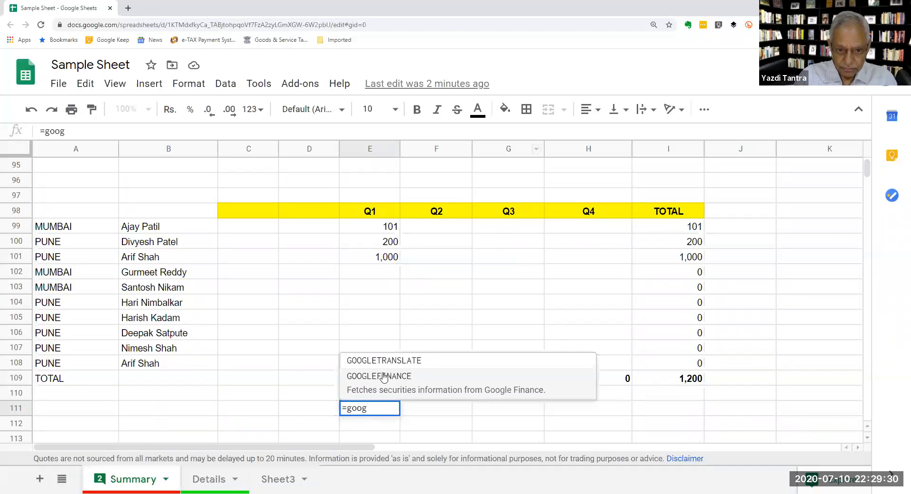
click(377, 394)
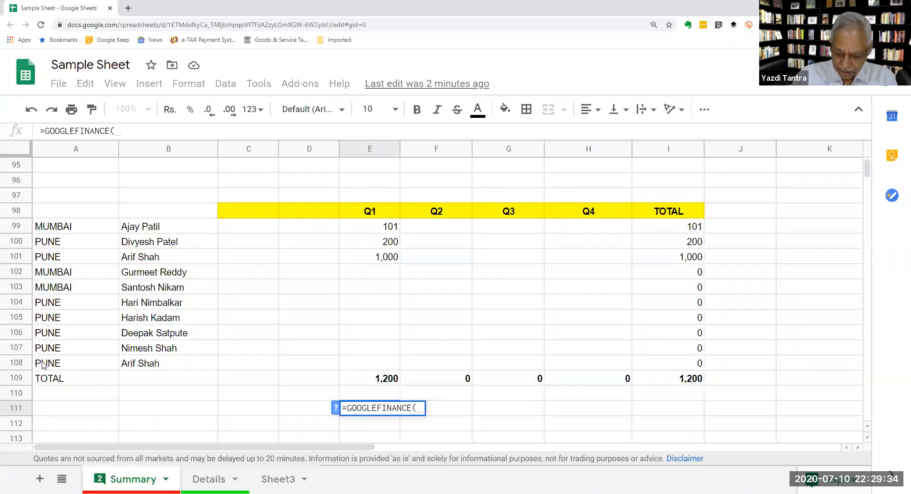
text(")
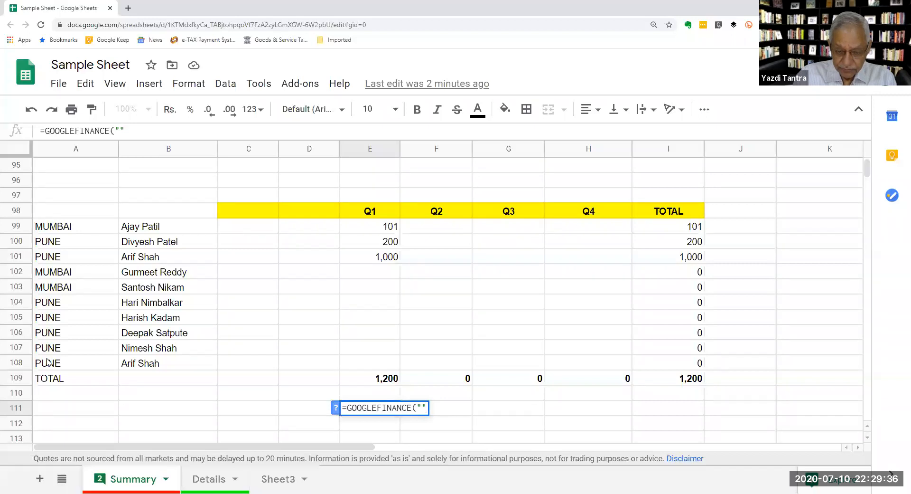
text(google)
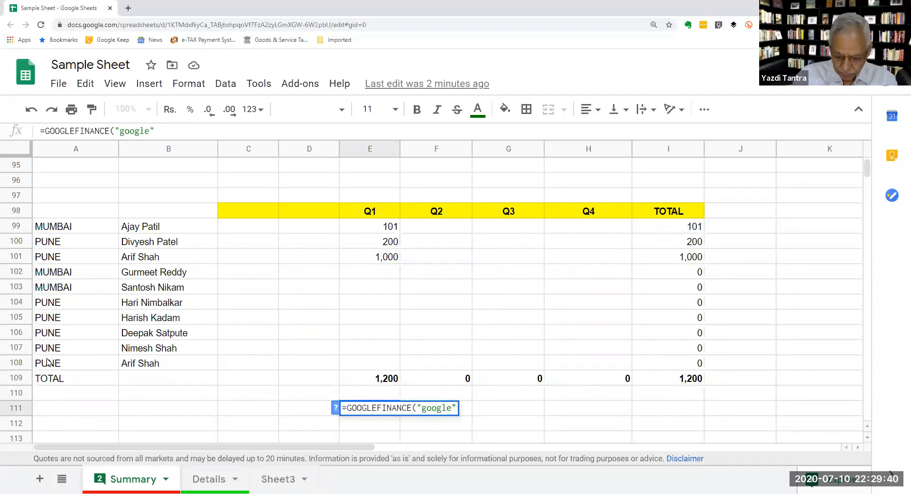
text(, )
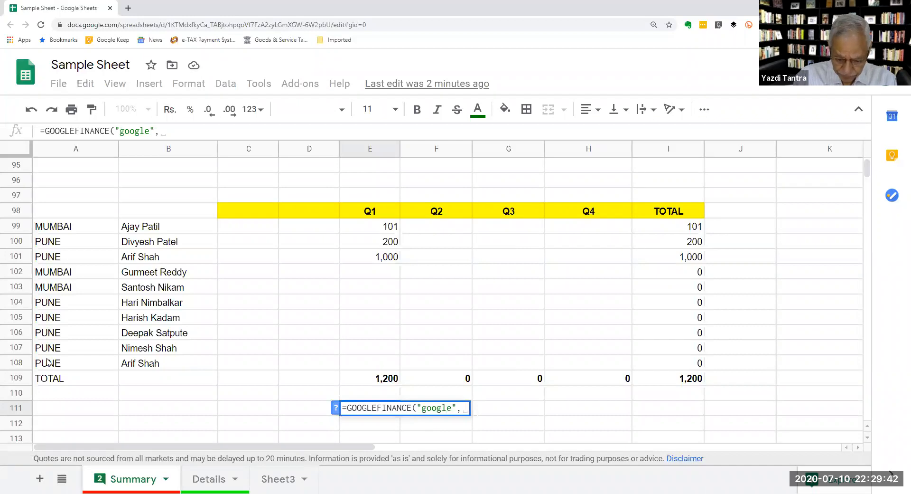
text(2022)
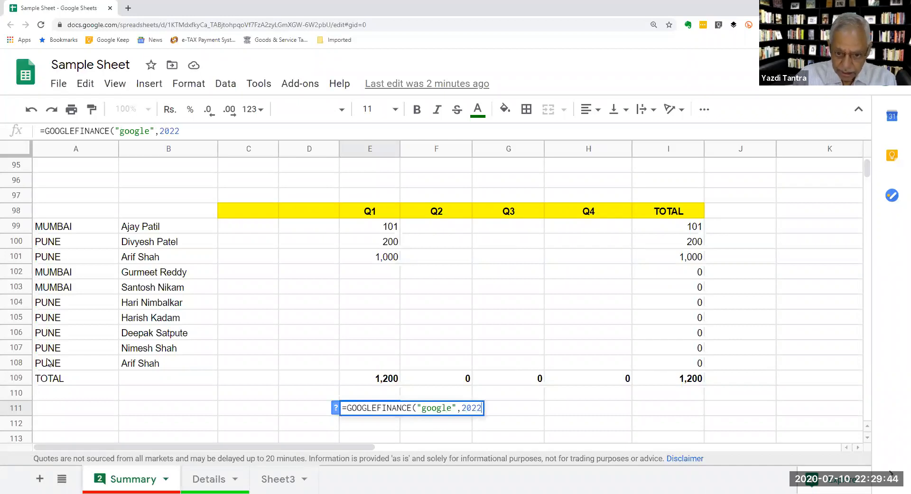
key(BackSpace)
text(0/)
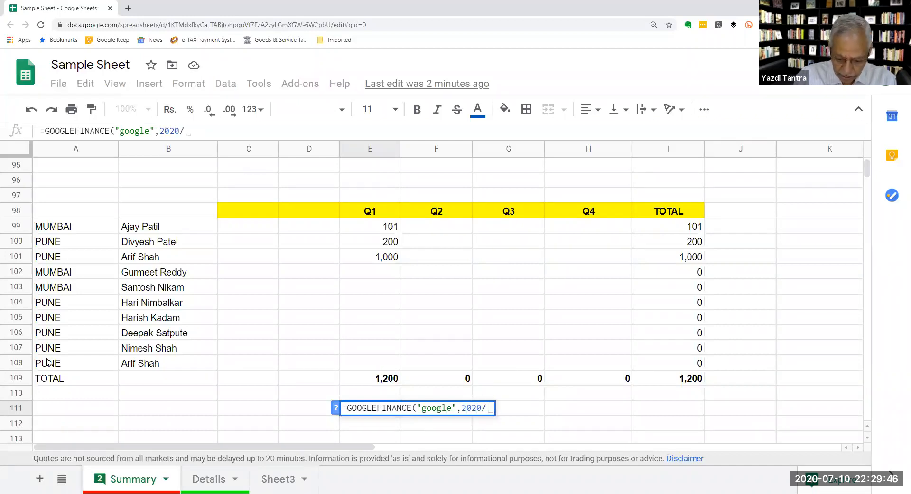
text(01/)
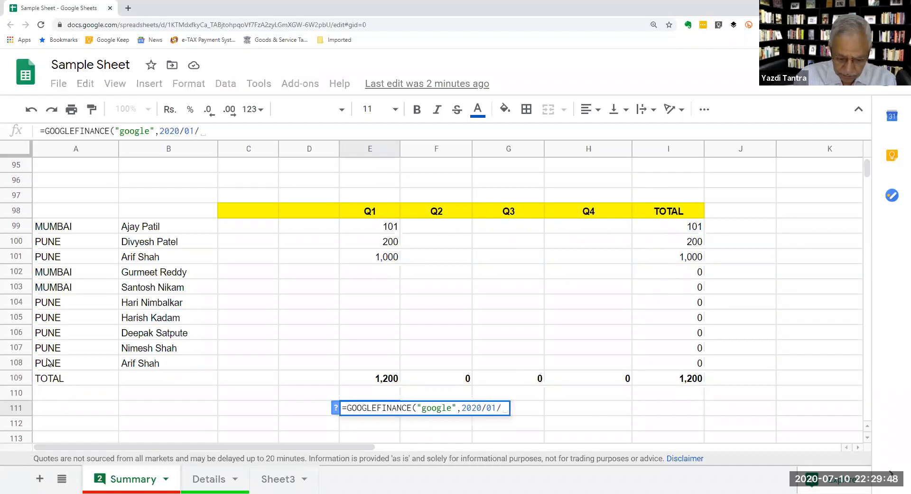
text(05)
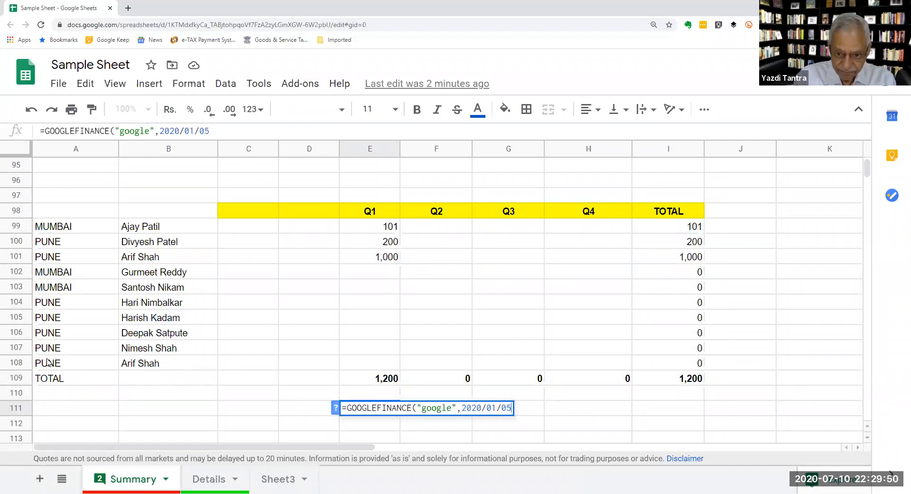
text())
key(Return)
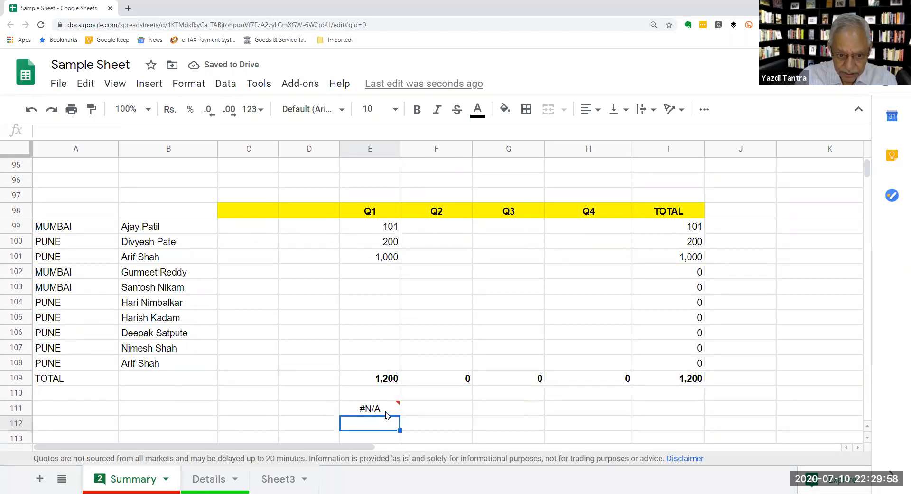
Read the error on E111 and change the date in its GOOGLEFINANCE formula to 2020/5/5.
mouse_move(385, 413)
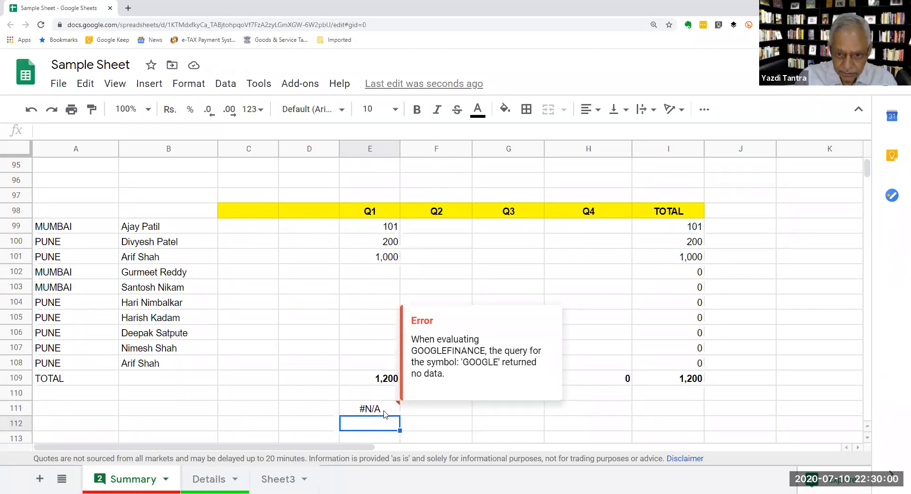
double_click(385, 413)
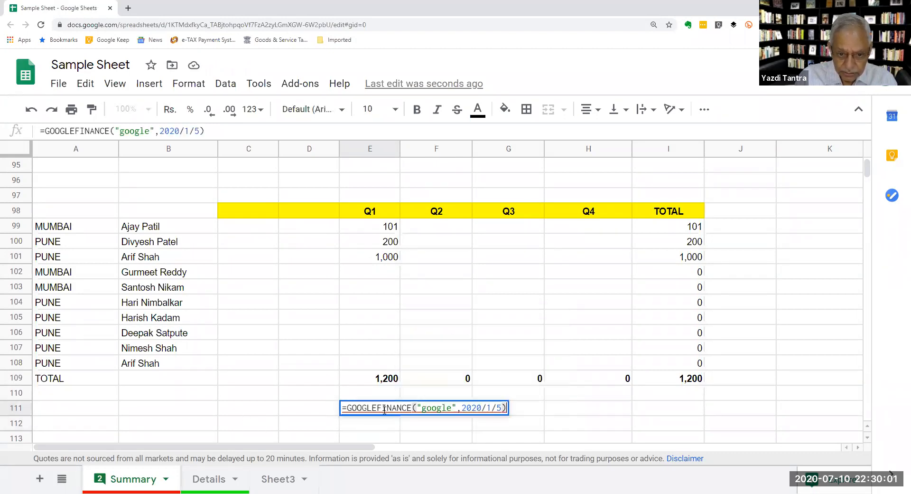
click(487, 407)
key(Delete)
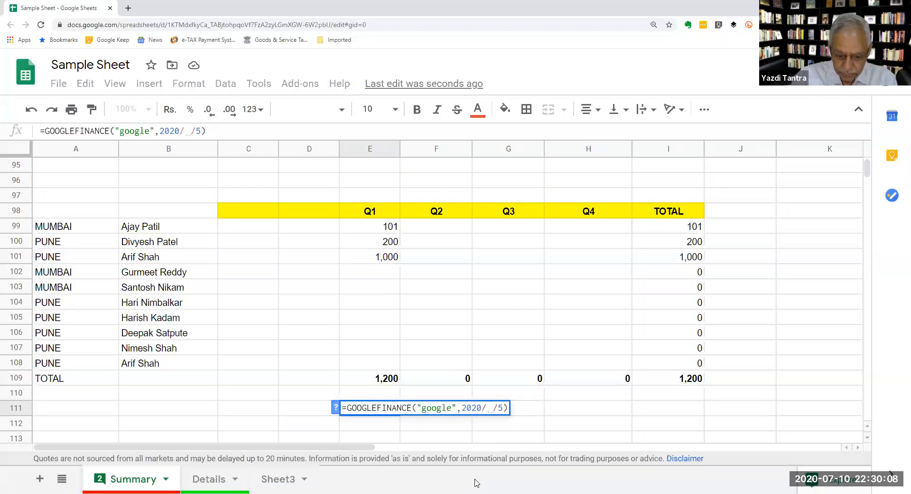
text(7)
key(Return)
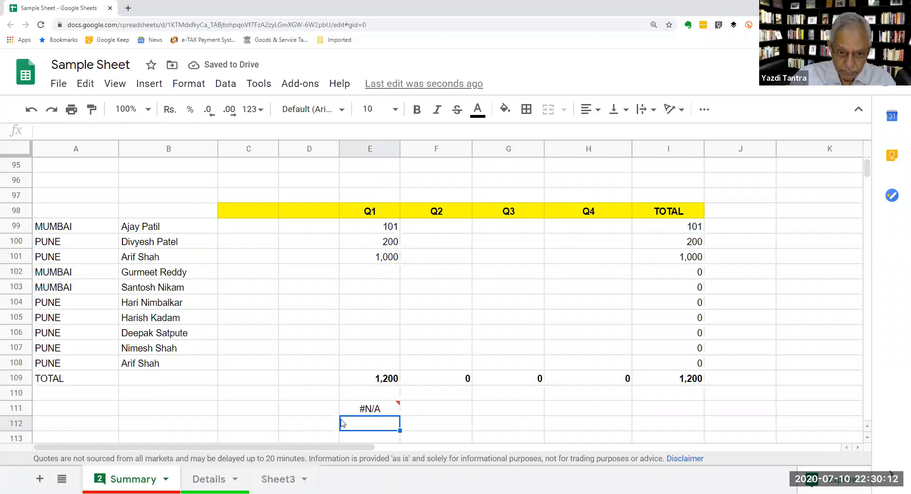
Clear the formula in E111 and start a new googlefinance formula there.
click(353, 409)
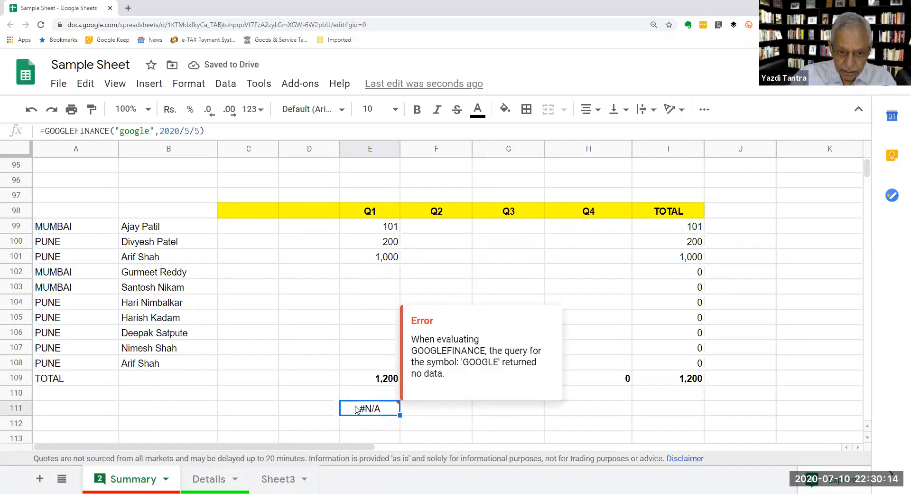
key(Delete)
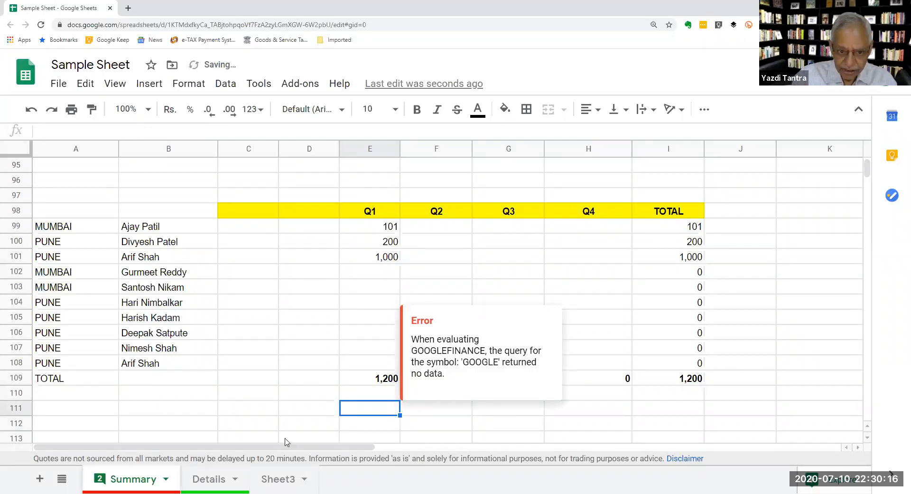
text(=)
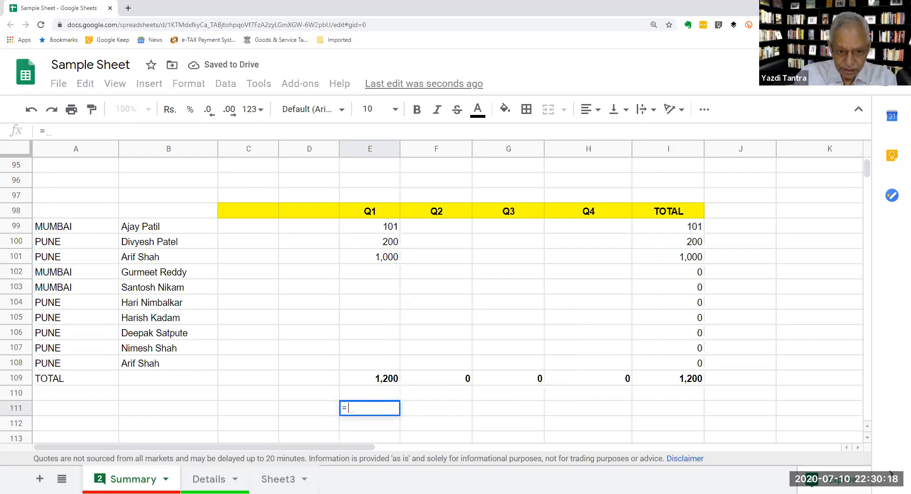
text(goo)
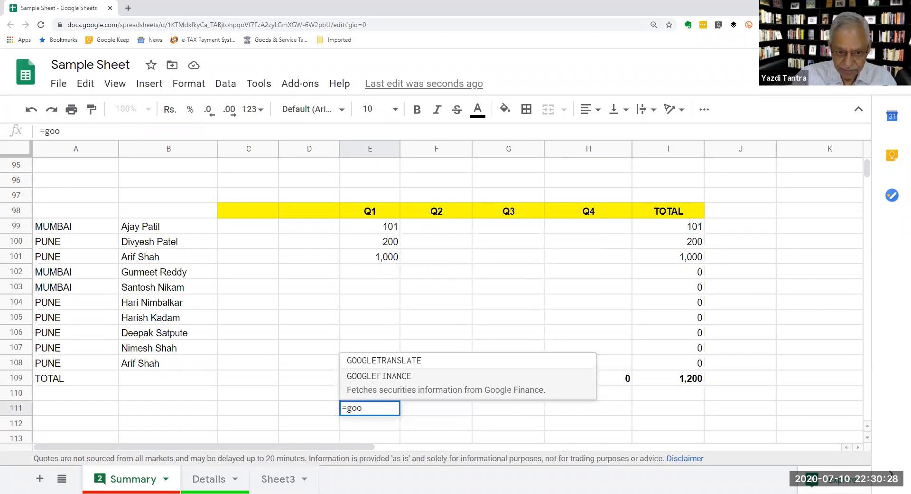
text(gl)
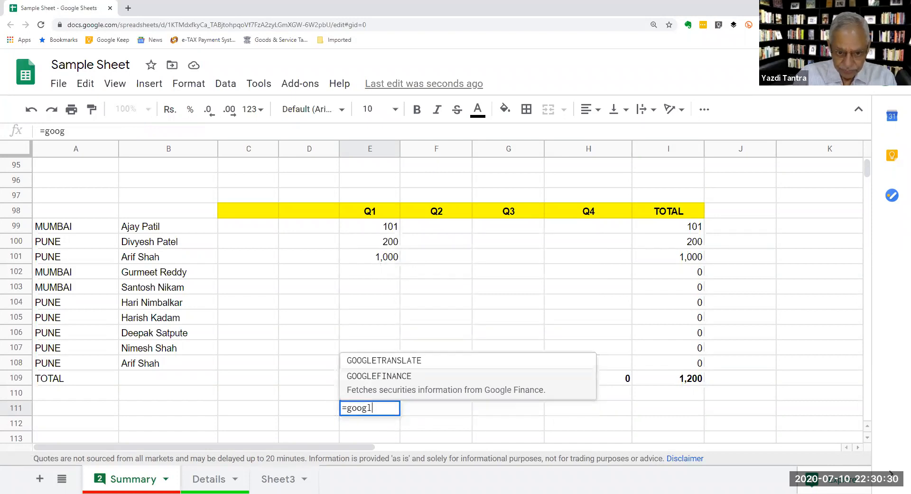
text(efinance)
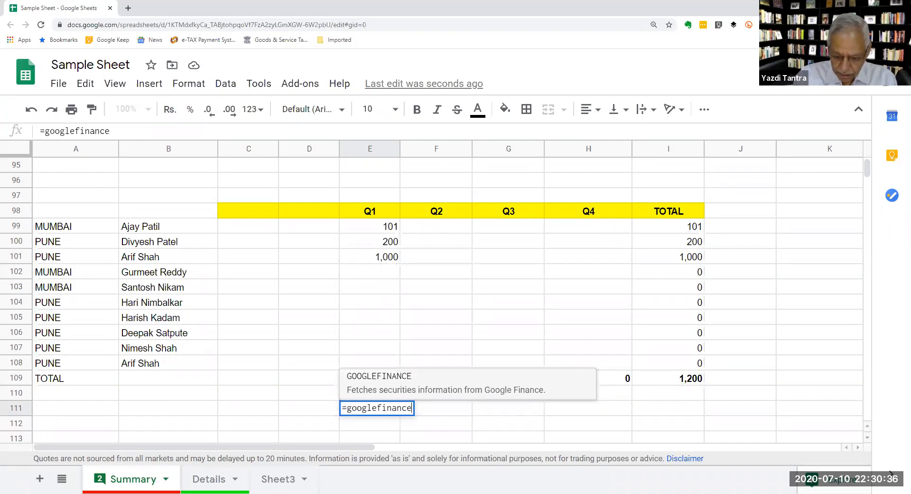
text(()
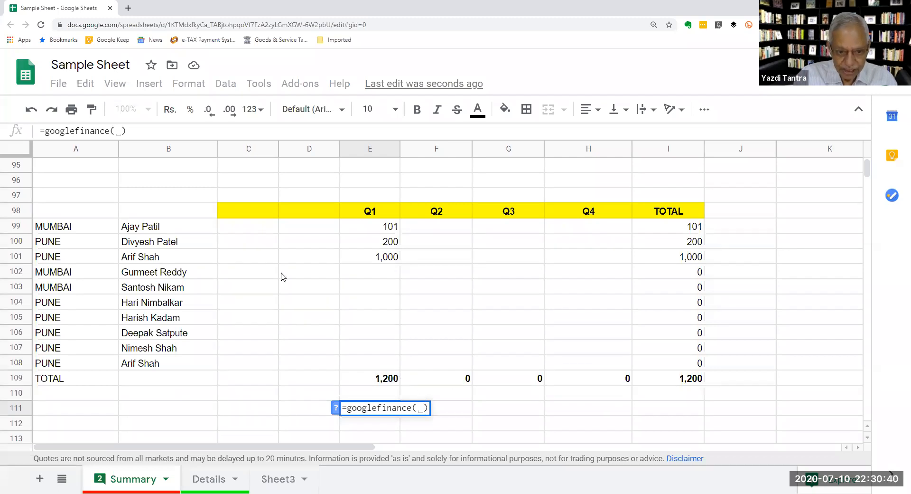
Open the function's help and copy its example from the function name through the start date "01/01/2014".
click(335, 409)
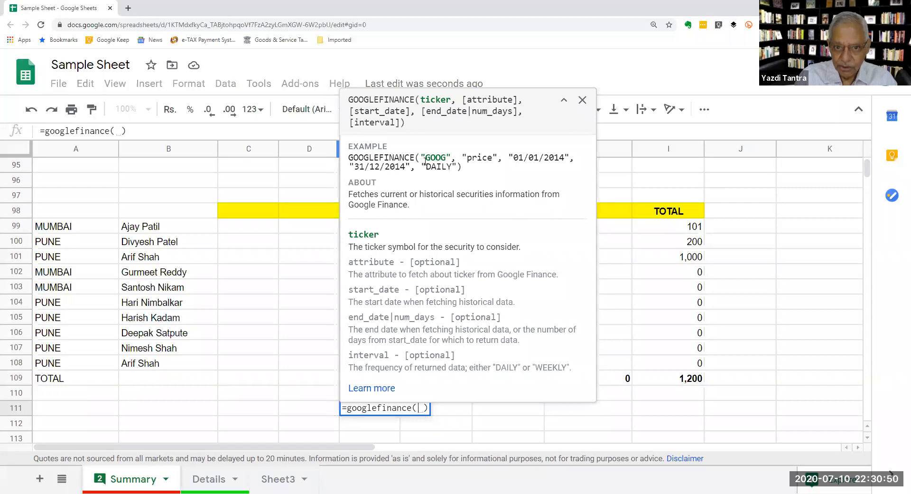
drag(348, 157, 572, 155)
key(ctrl+c)
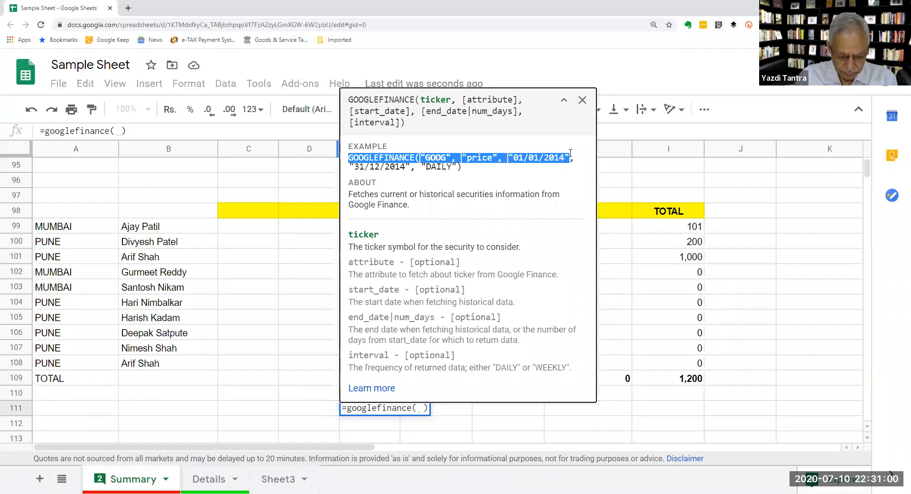
Replace the partial formula in E111 with the copied example, entering =GOOGLEFINANCE("GOOG", "price", "01/01/2014").
click(421, 413)
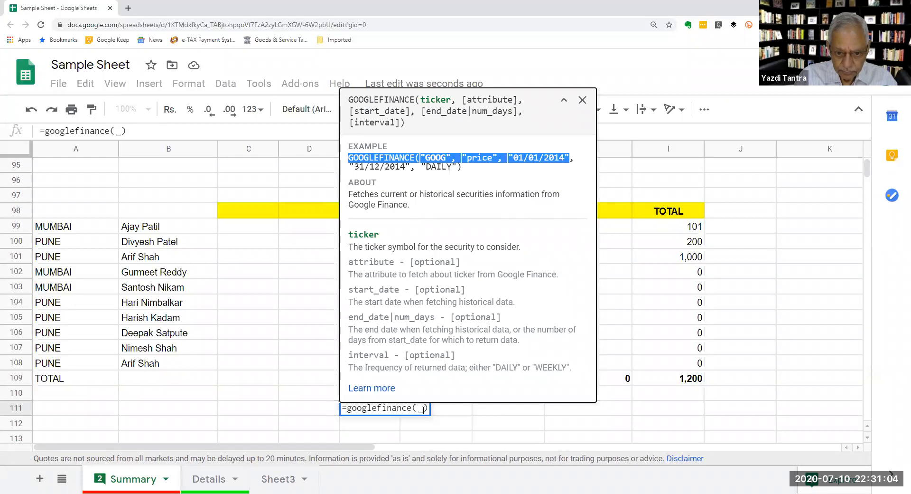
click(424, 409)
key(BackSpace)
key(BackSpace)
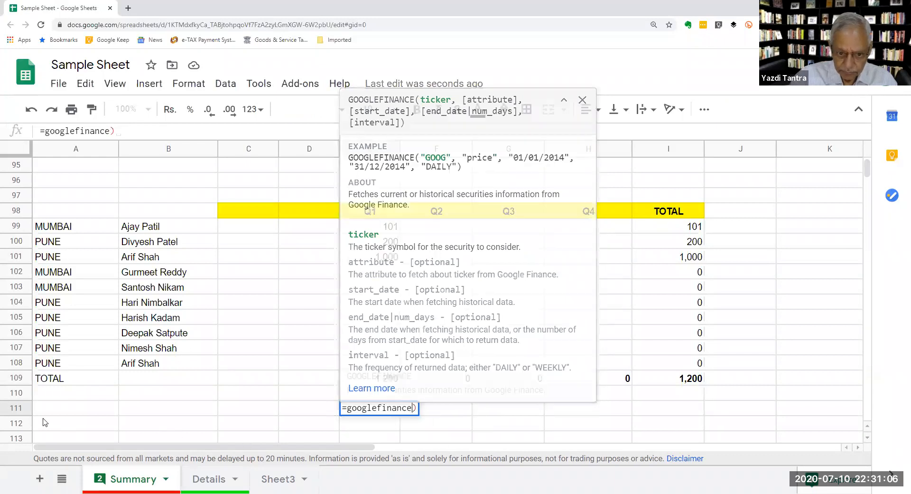
key(BackSpace)
key(BackSpace)
key(BackSpace)
key(BackSpace)
key(BackSpace)
key(BackSpace)
key(BackSpace)
key(BackSpace)
key(BackSpace)
key(BackSpace)
key(BackSpace)
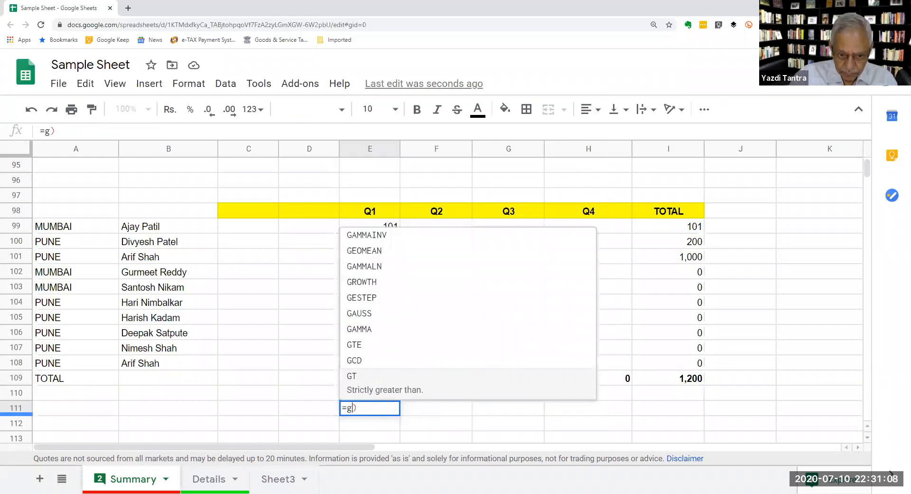
key(BackSpace)
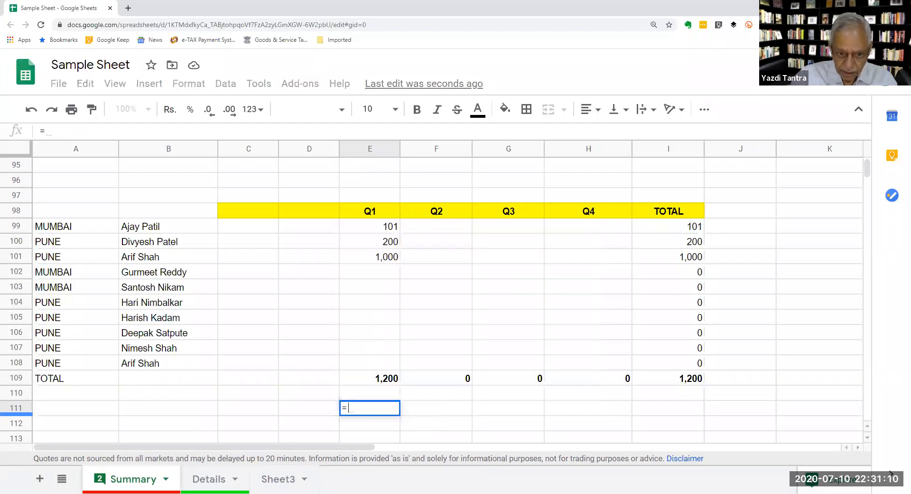
key(ctrl+v)
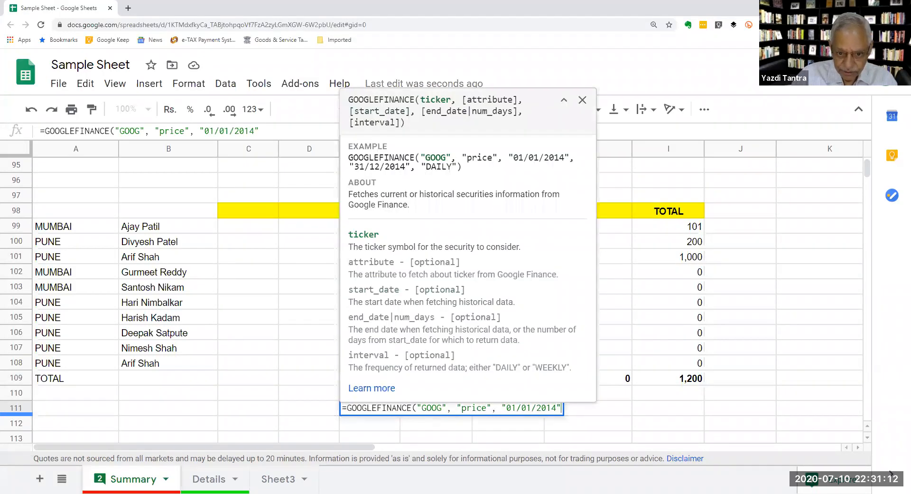
text())
key(Return)
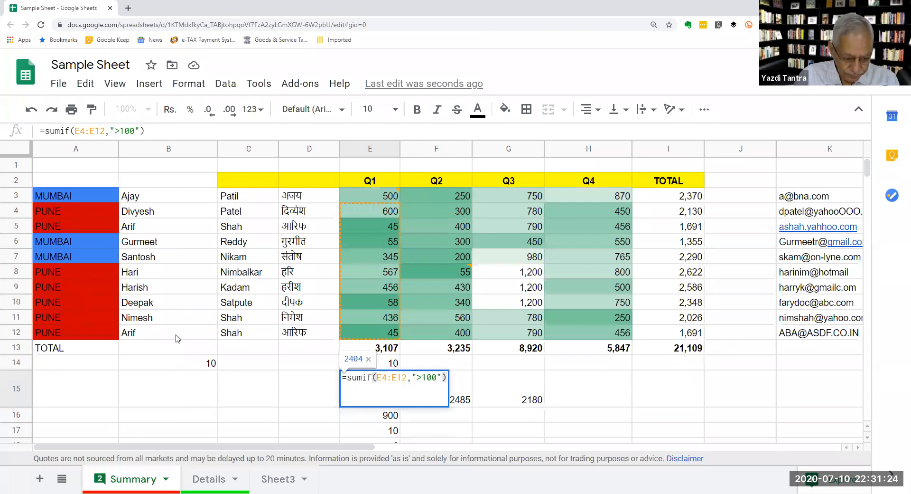
Cancel editing the SUMIF formula in E15 and go back to E111 to examine the GOOGLEFINANCE result.
key(Escape)
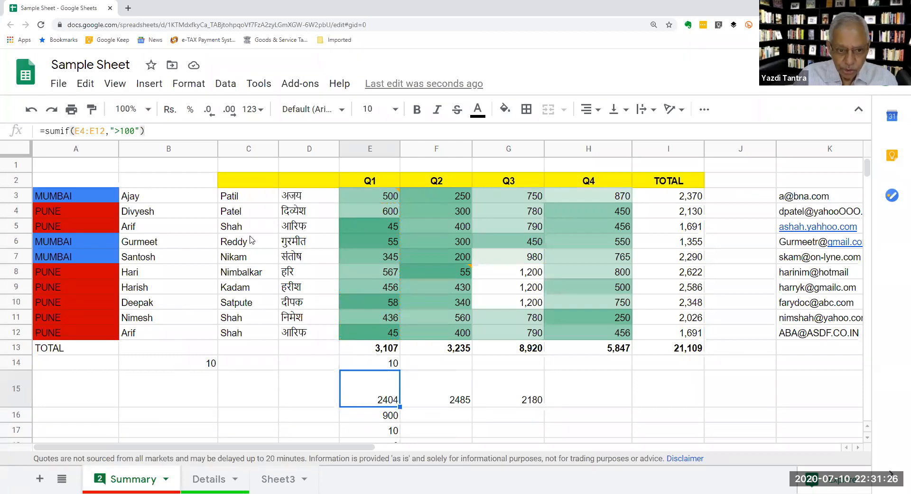
scroll(251, 240, down, 8)
scroll(250, 240, down, 15)
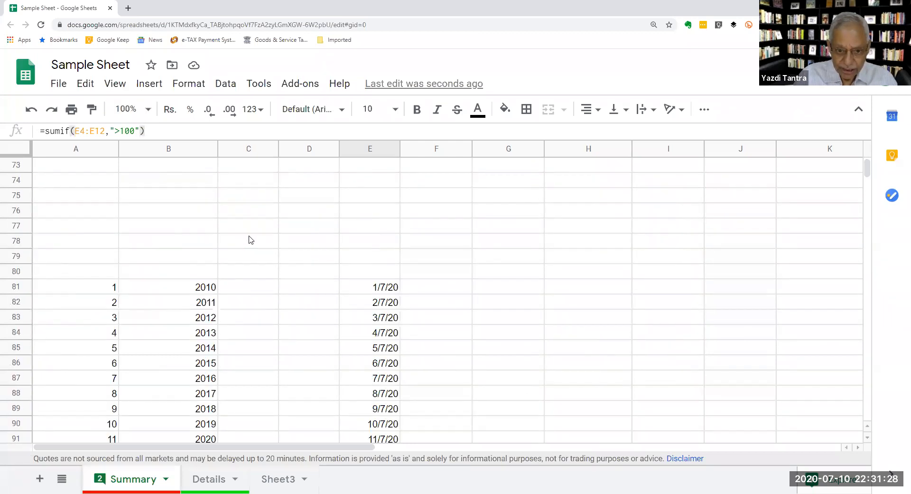
scroll(250, 239, down, 12)
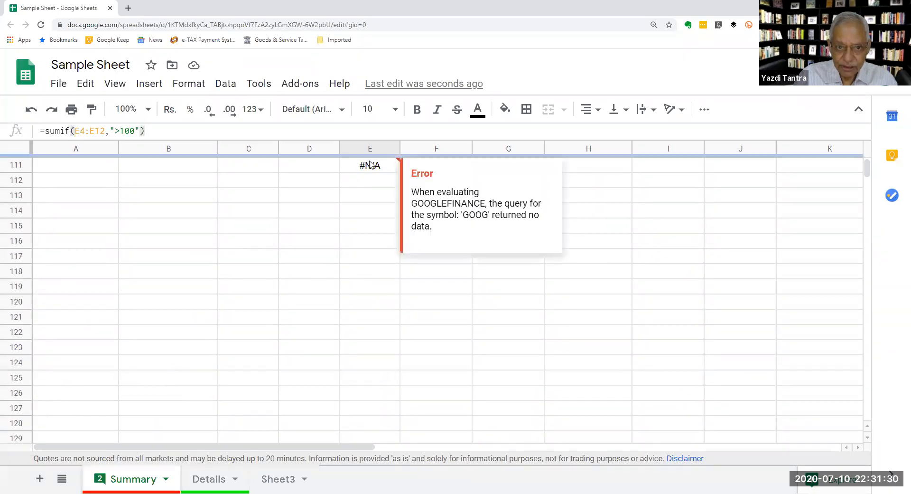
click(370, 175)
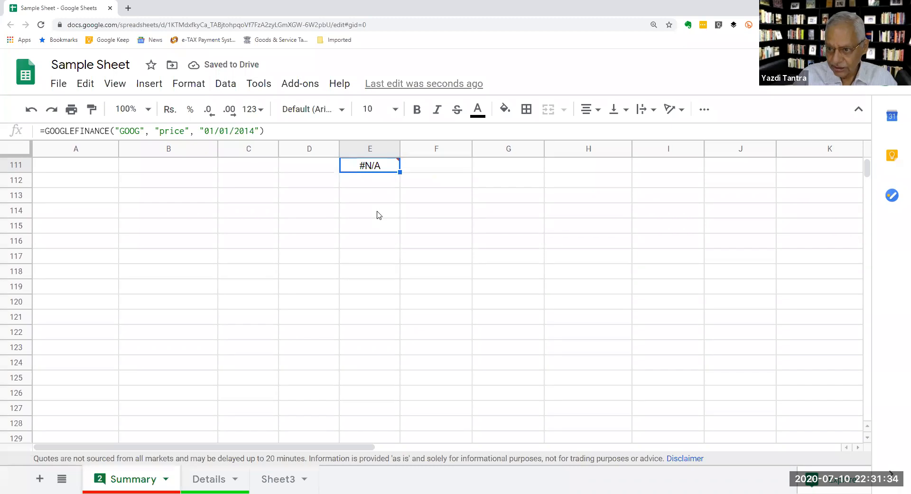
Clear E111 and enter =googlefinance("MSFT") there, correcting the extra closing parenthesis.
key(Delete)
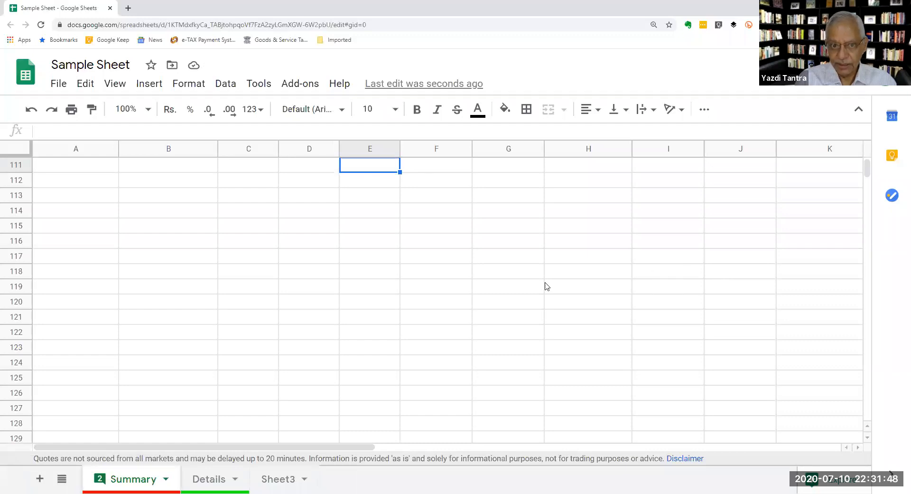
scroll(424, 261, up, 2)
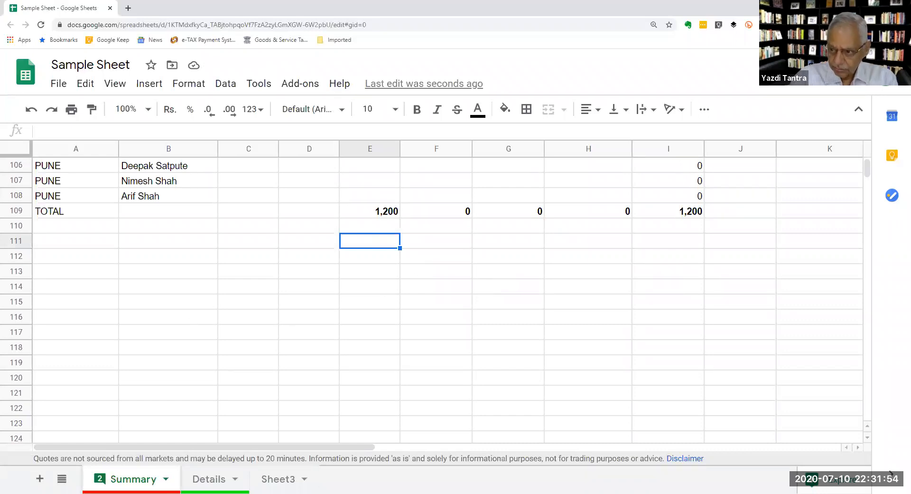
text(=)
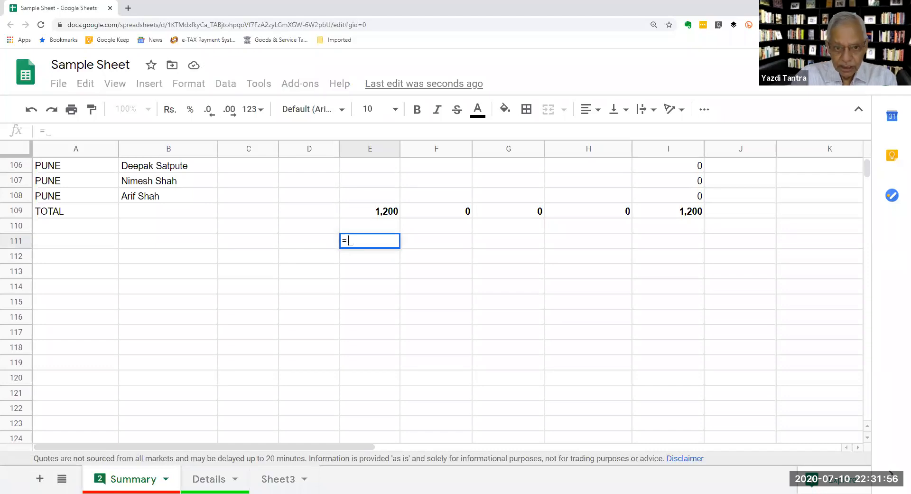
text(googlefinance)
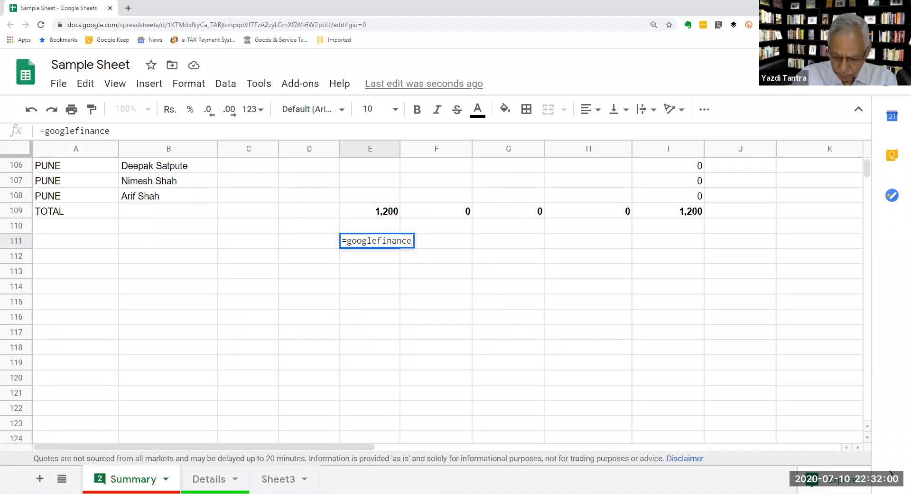
text(()
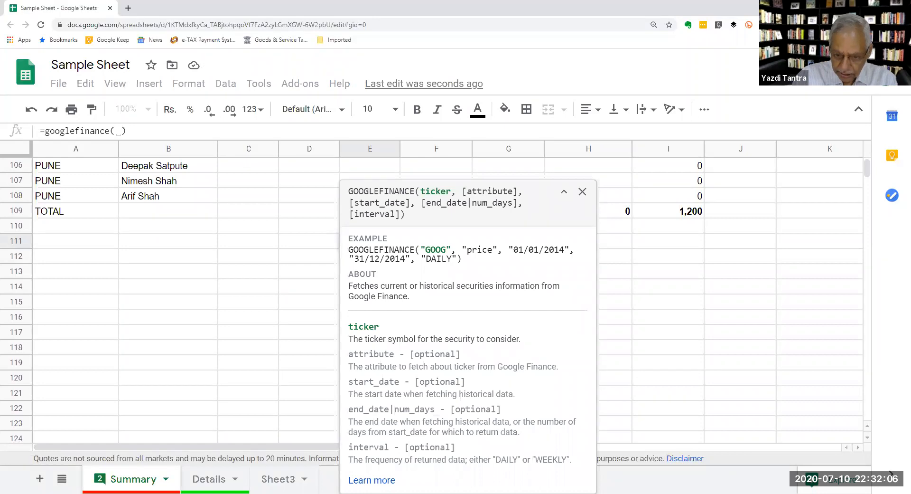
text(")
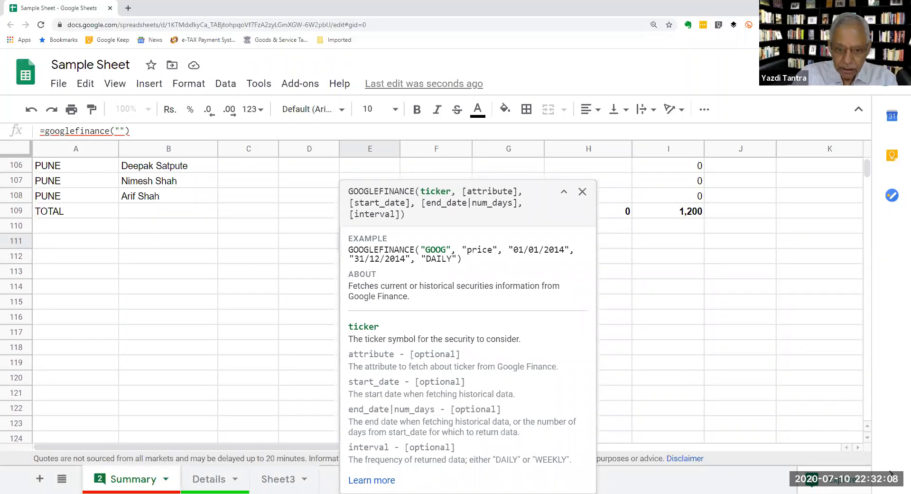
text(MSFT)
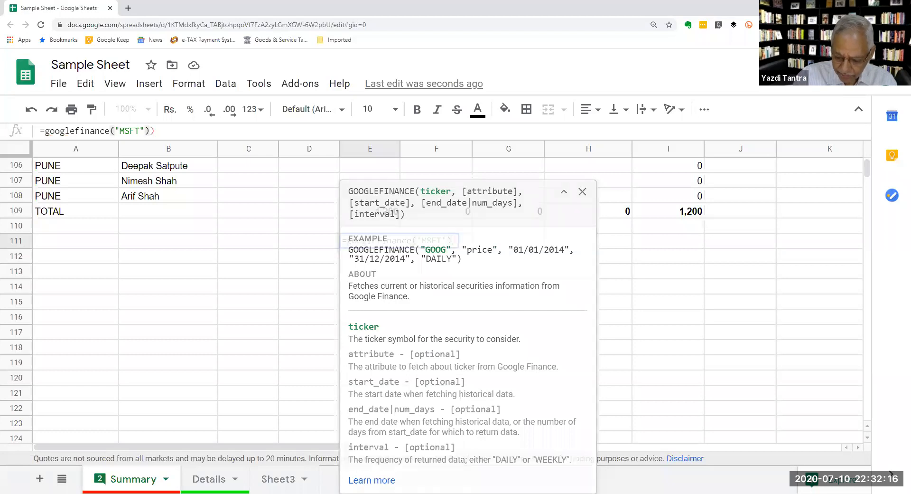
text())
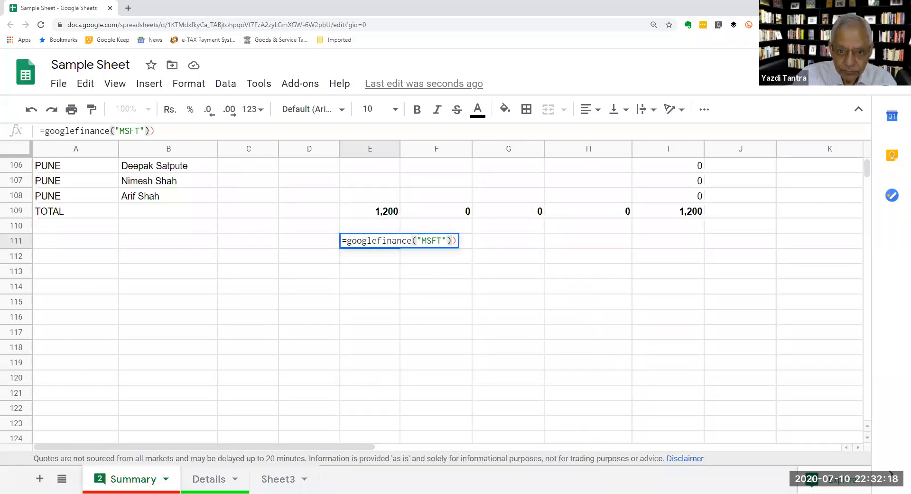
key(Return)
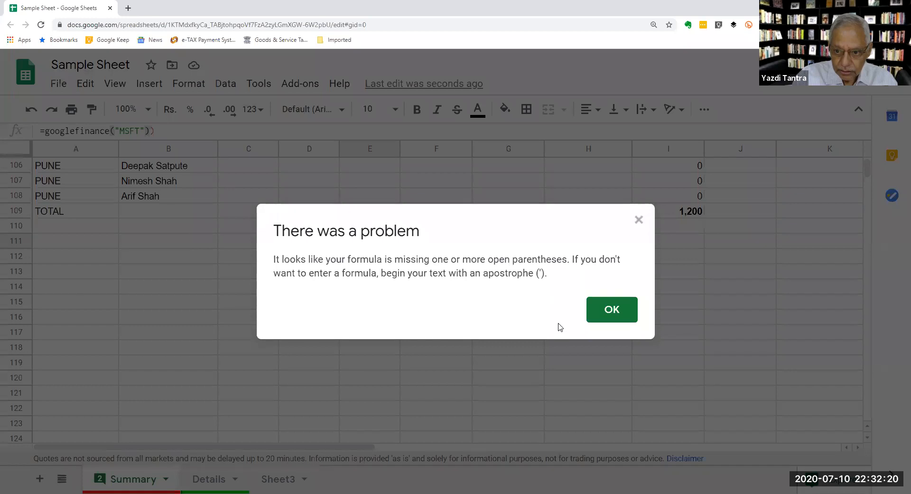
click(612, 311)
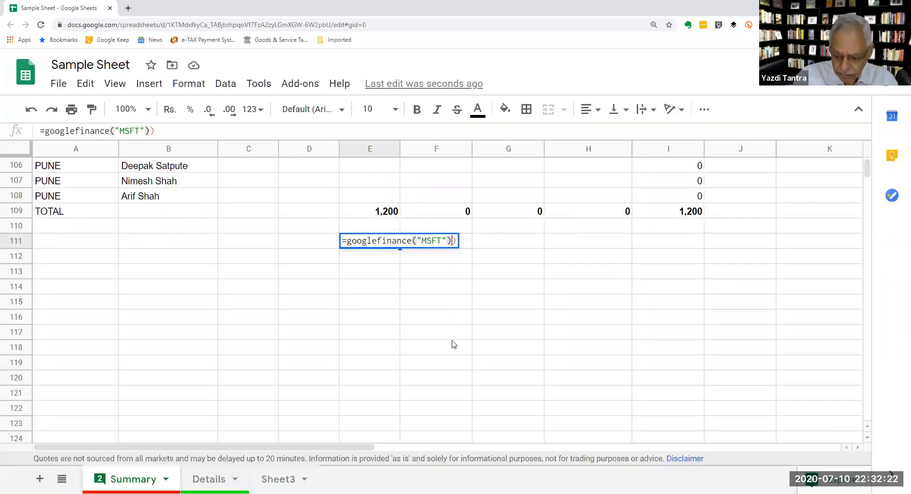
key(BackSpace)
key(Return)
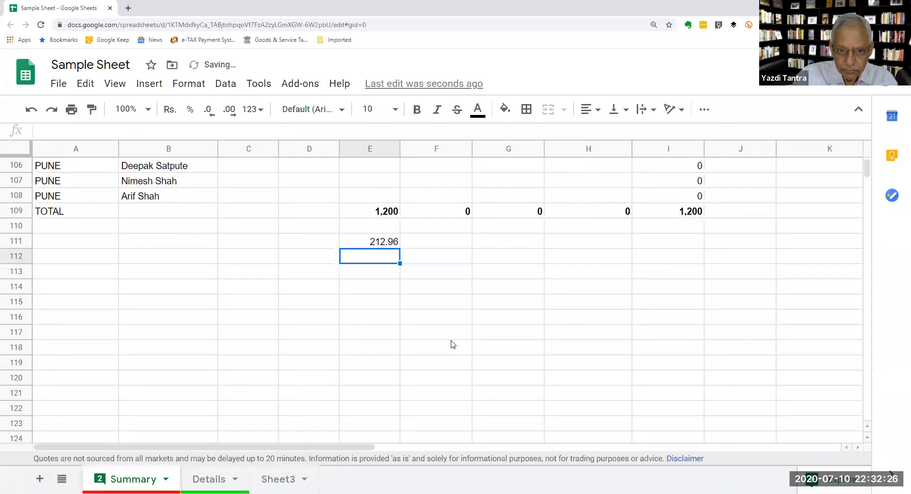
Reopen the MSFT formula in E111 to review the function's help, close the help, and clear the cell.
click(365, 246)
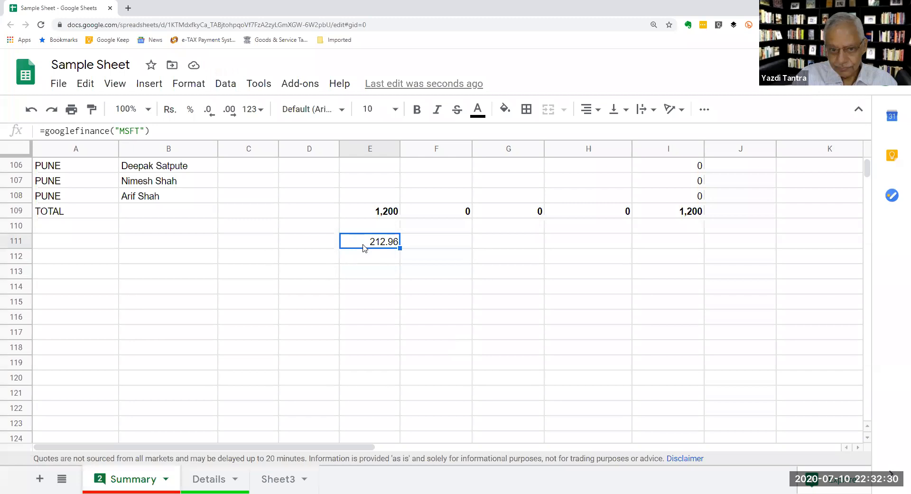
double_click(364, 247)
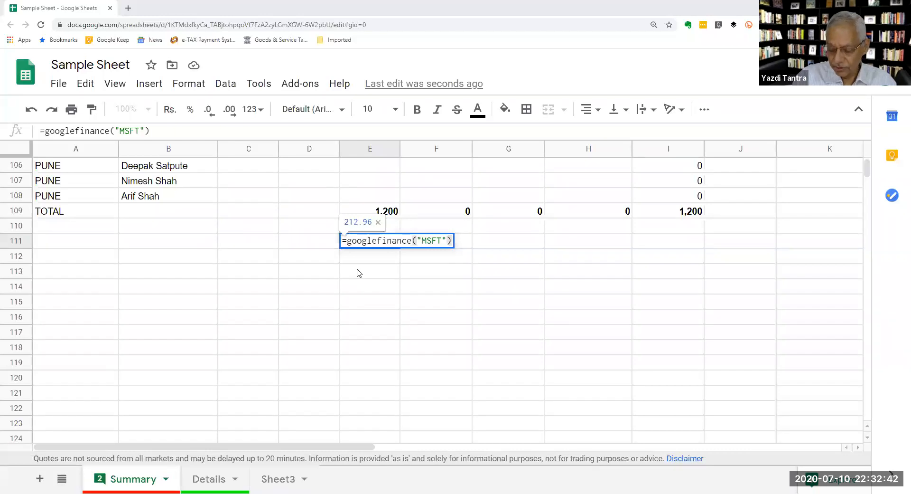
click(447, 238)
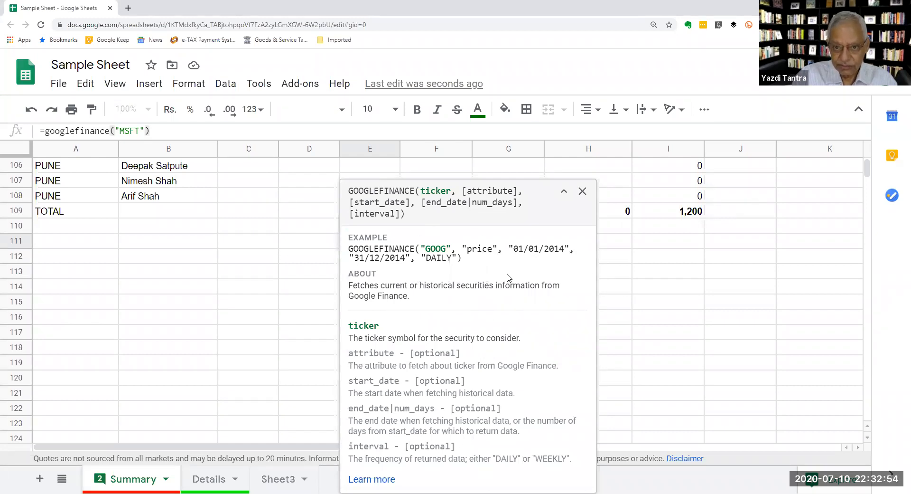
click(582, 190)
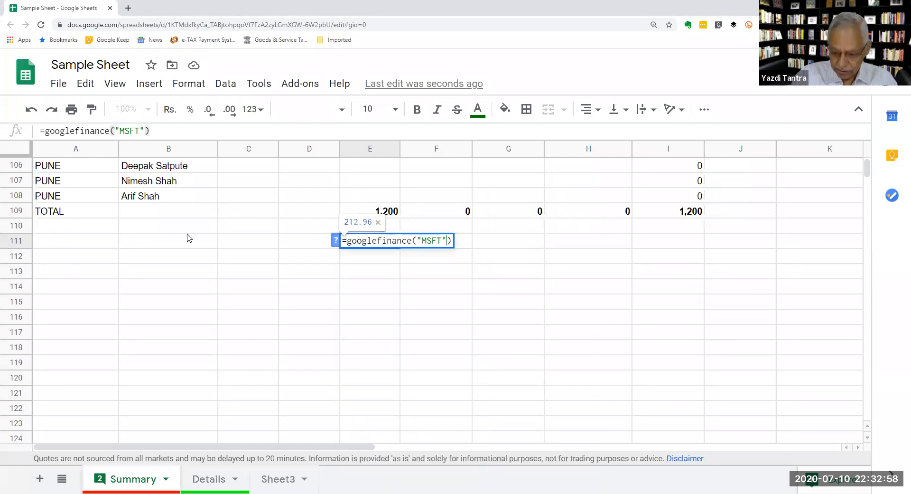
key(Return)
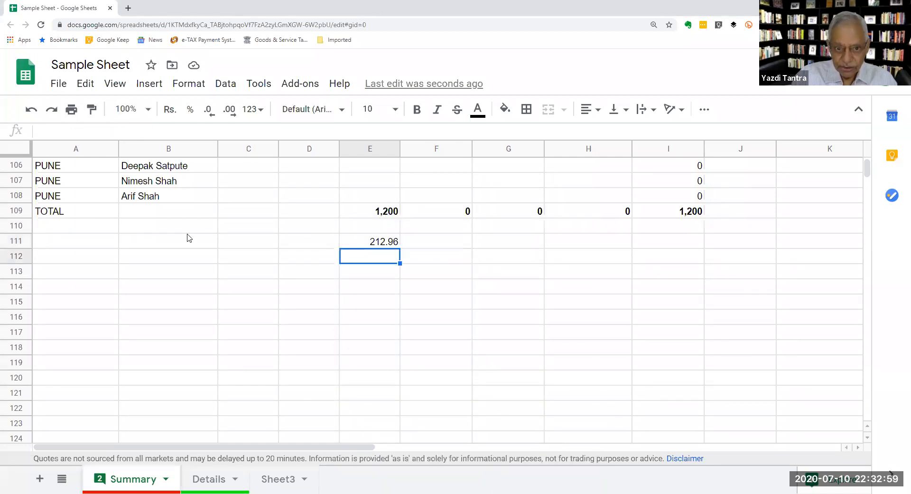
click(351, 243)
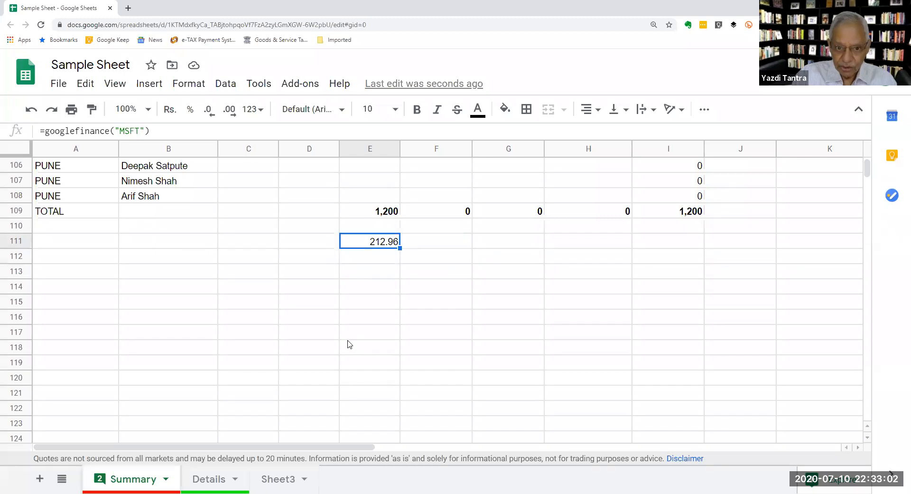
key(Delete)
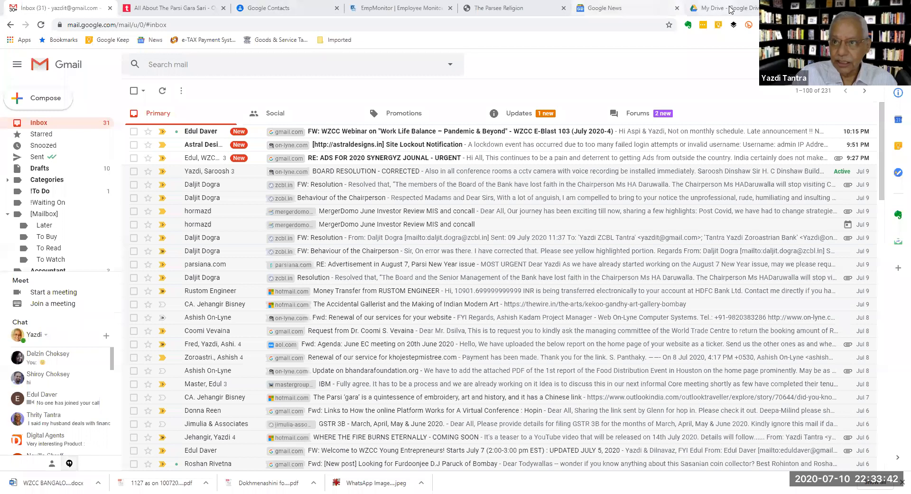
Open Google Calendar in a new browser tab at calendar.google.com.
key(ctrl+t)
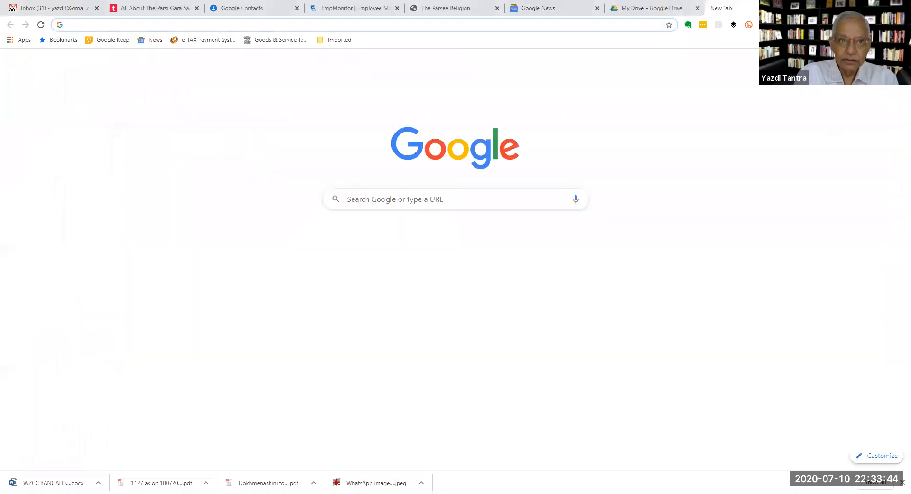
text(CALendar.google.com)
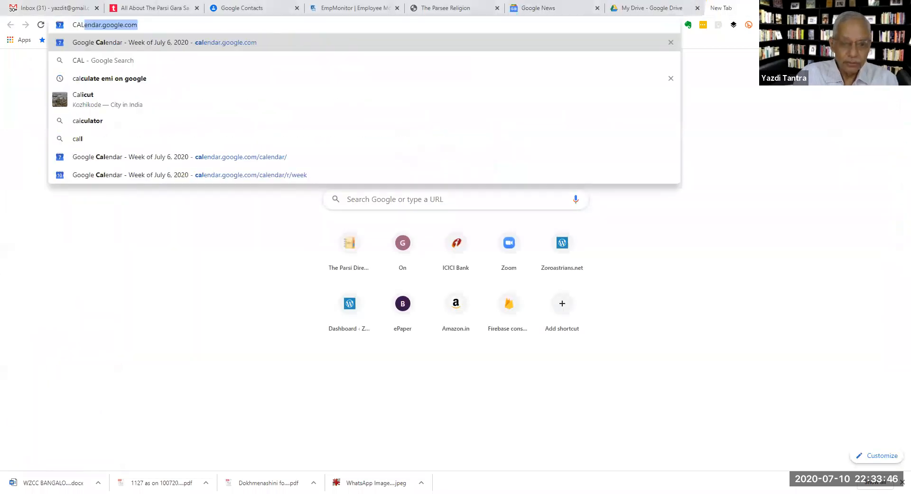
key(Return)
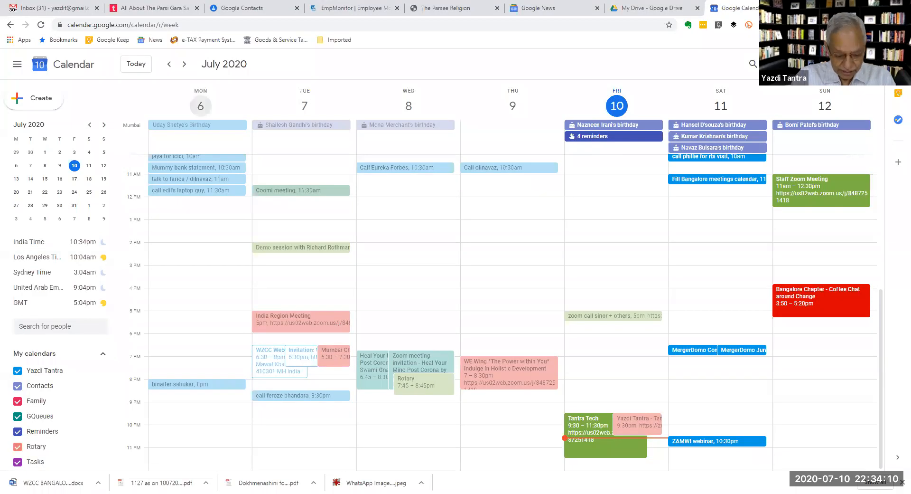
Show the calendar in day, year and schedule views, and return through year and day to week view.
key(d)
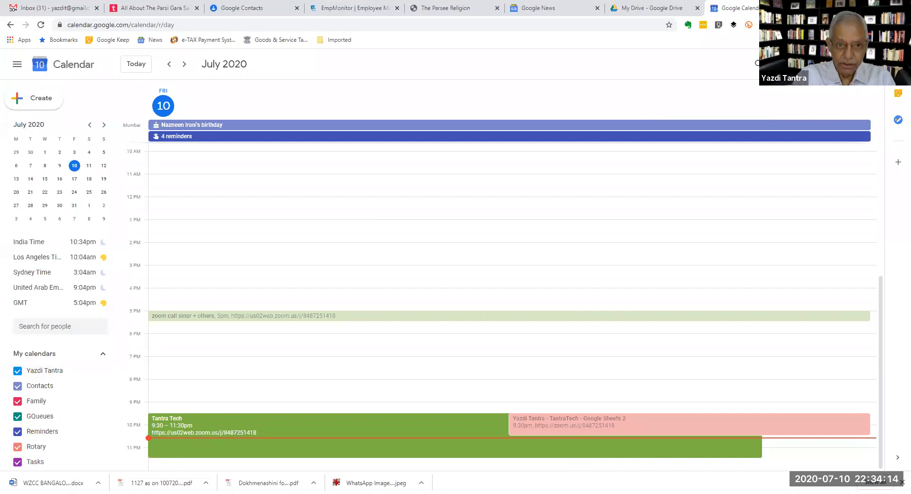
key(y)
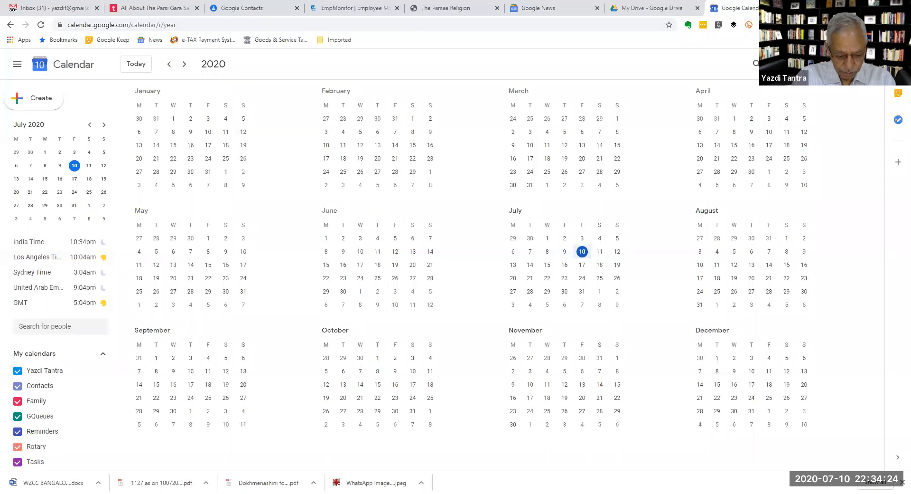
key(a)
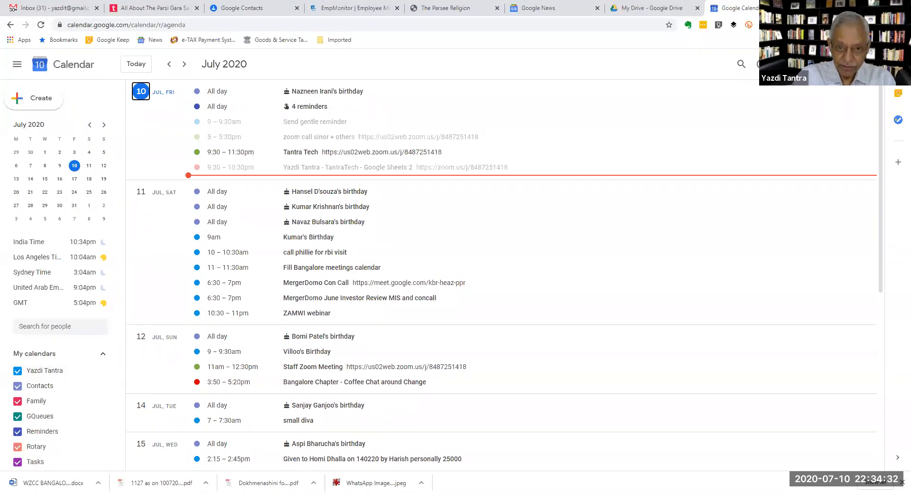
key(y)
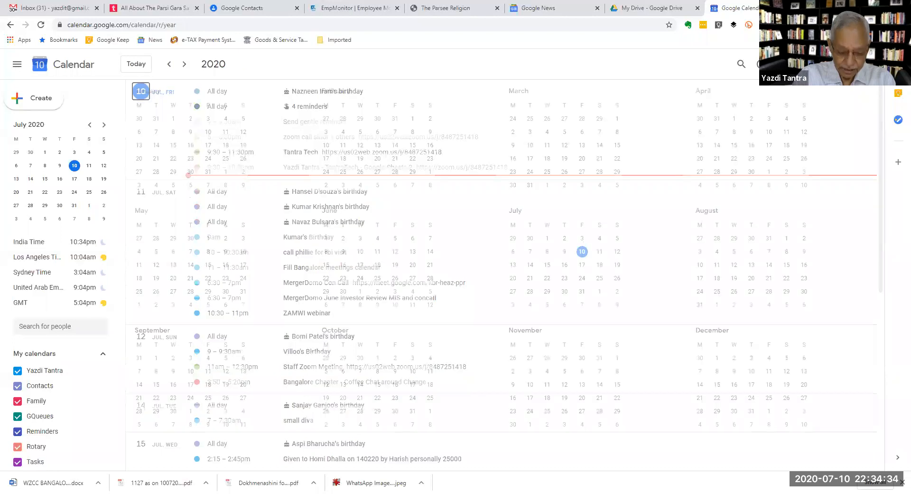
key(d)
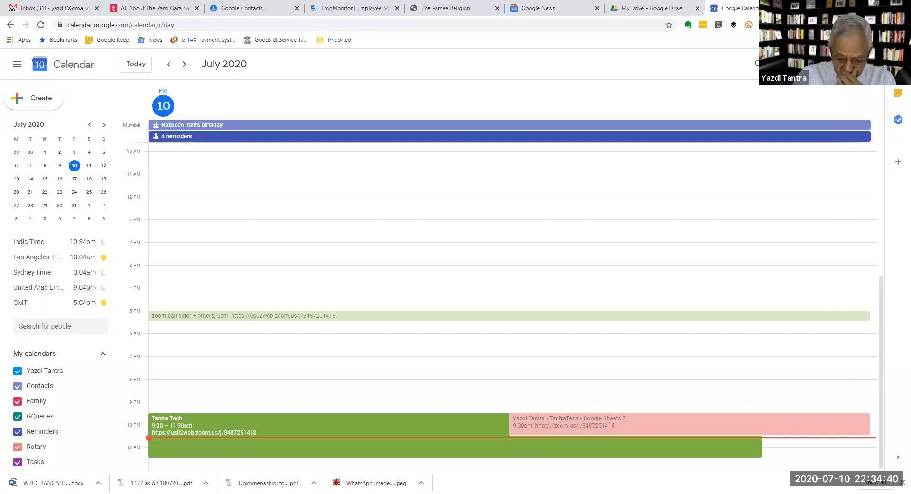
key(w)
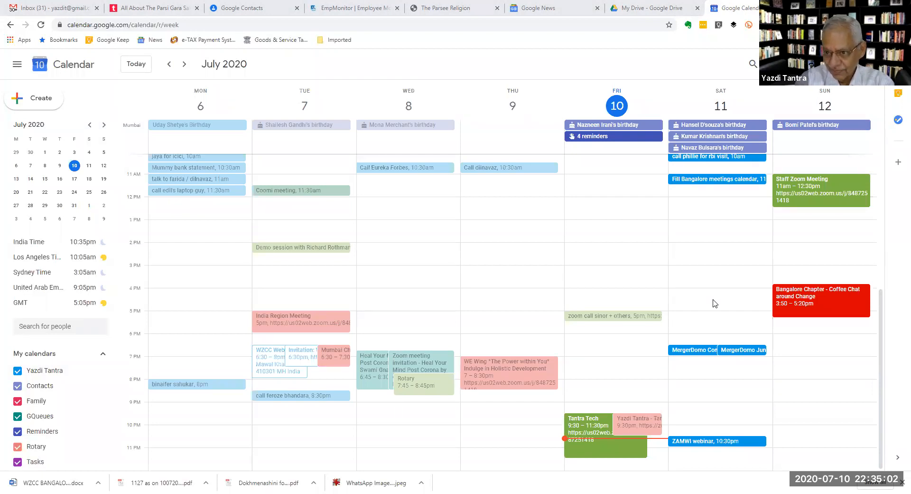
click(500, 223)
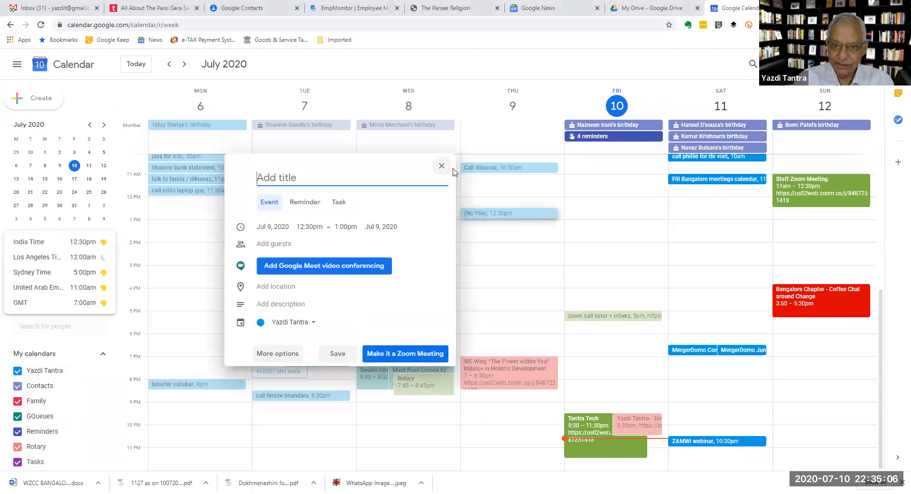
key(Escape)
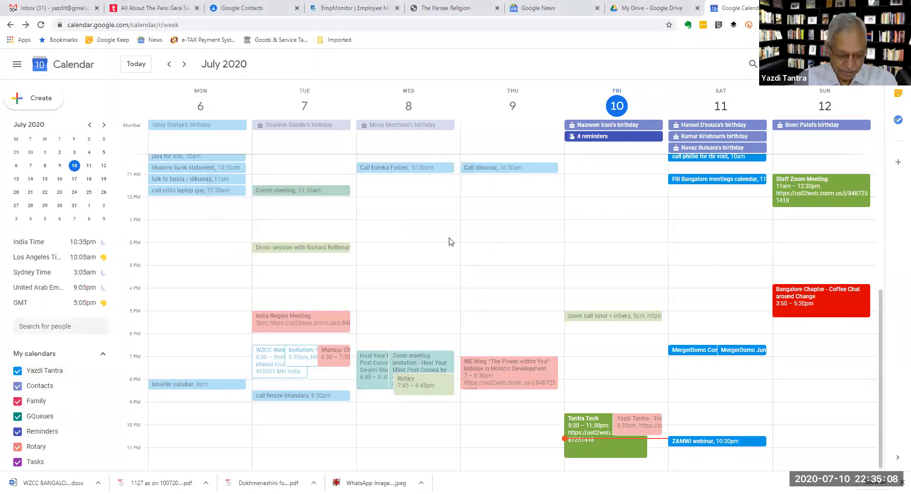
Cycle the calendar through schedule, day, year and week views, ending in schedule view.
key(a)
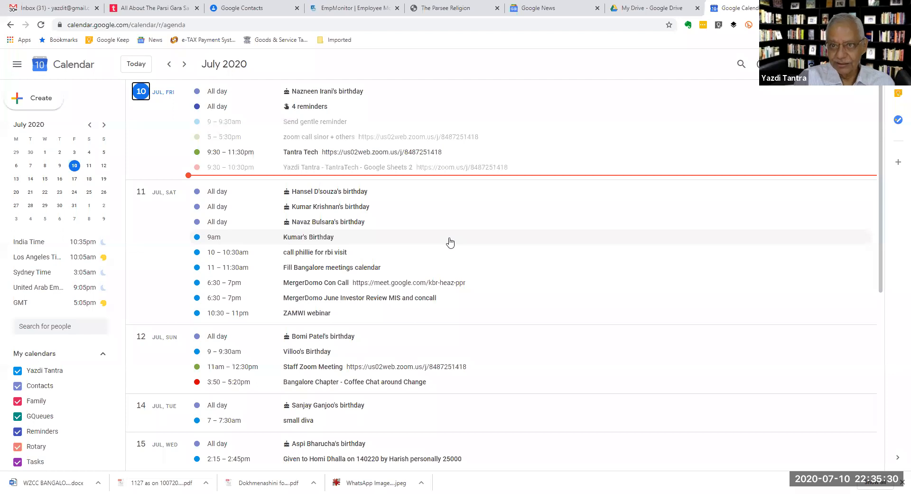
key(d)
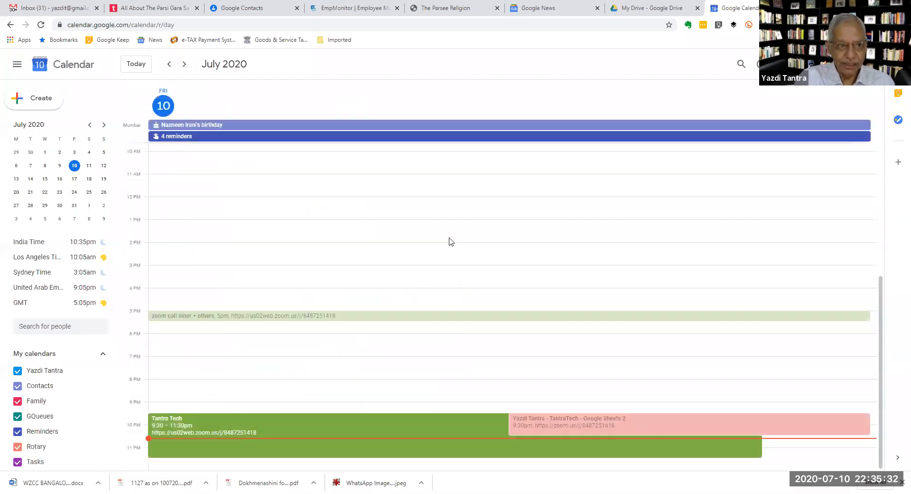
key(y)
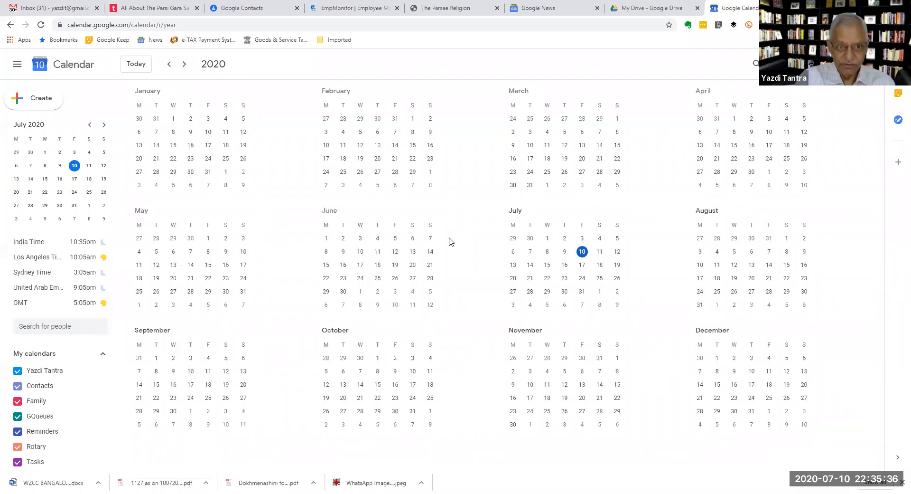
key(w)
key(a)
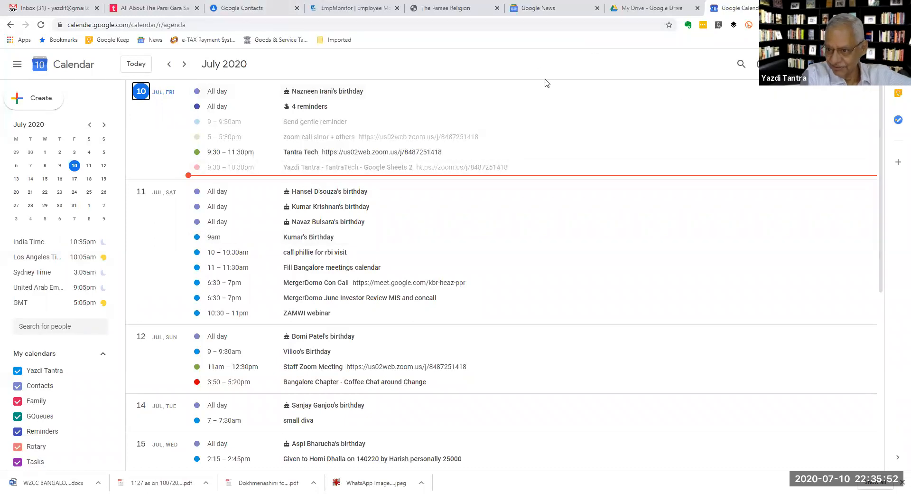
View the details of a birthday entry on July 11 and the calendar's list of keyboard shortcuts, closing both.
key(alt+Tab)
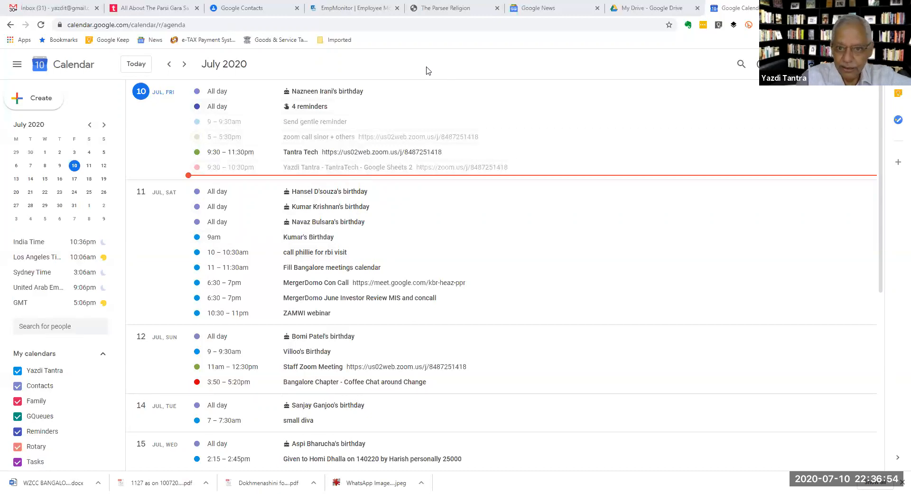
click(482, 213)
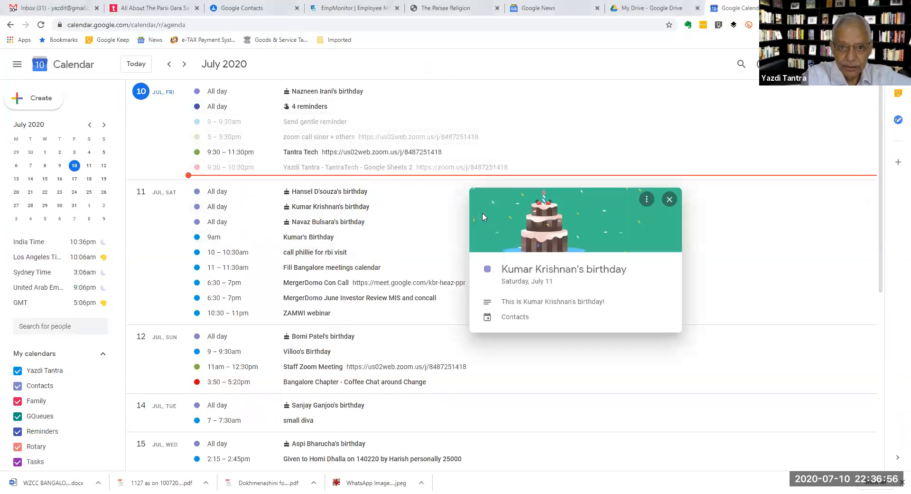
click(669, 199)
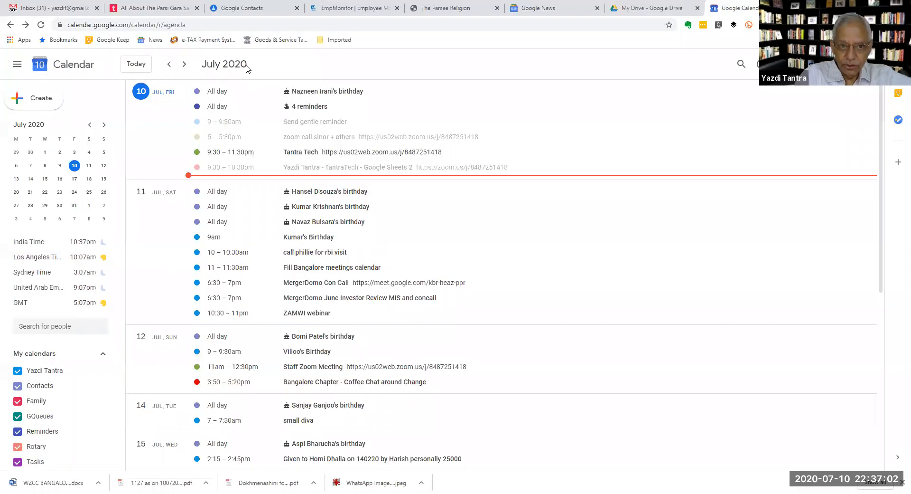
key(shift+slash)
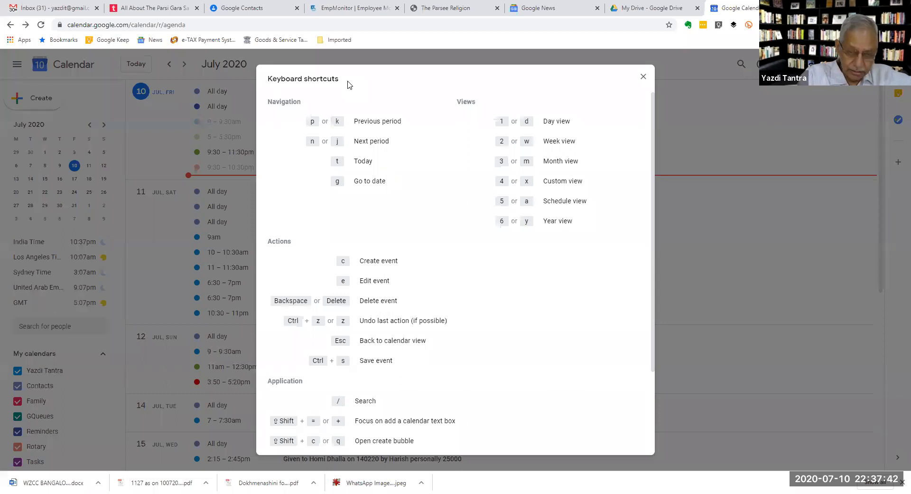
key(Escape)
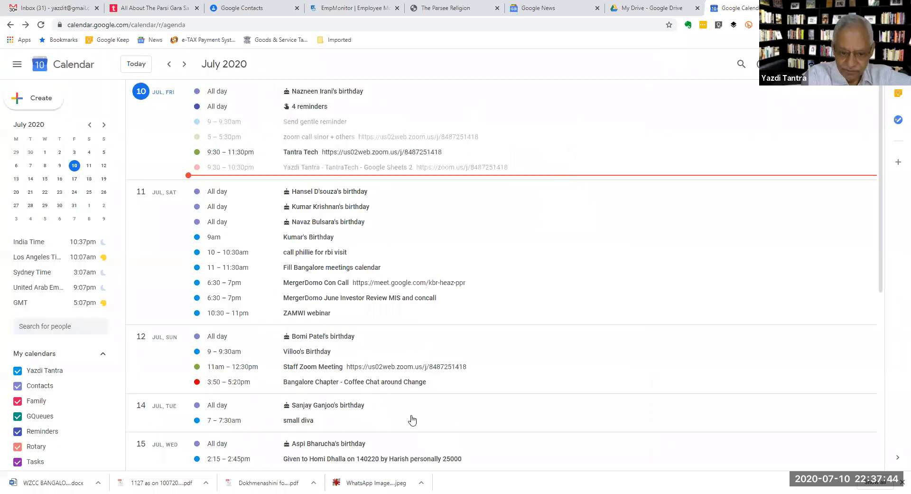